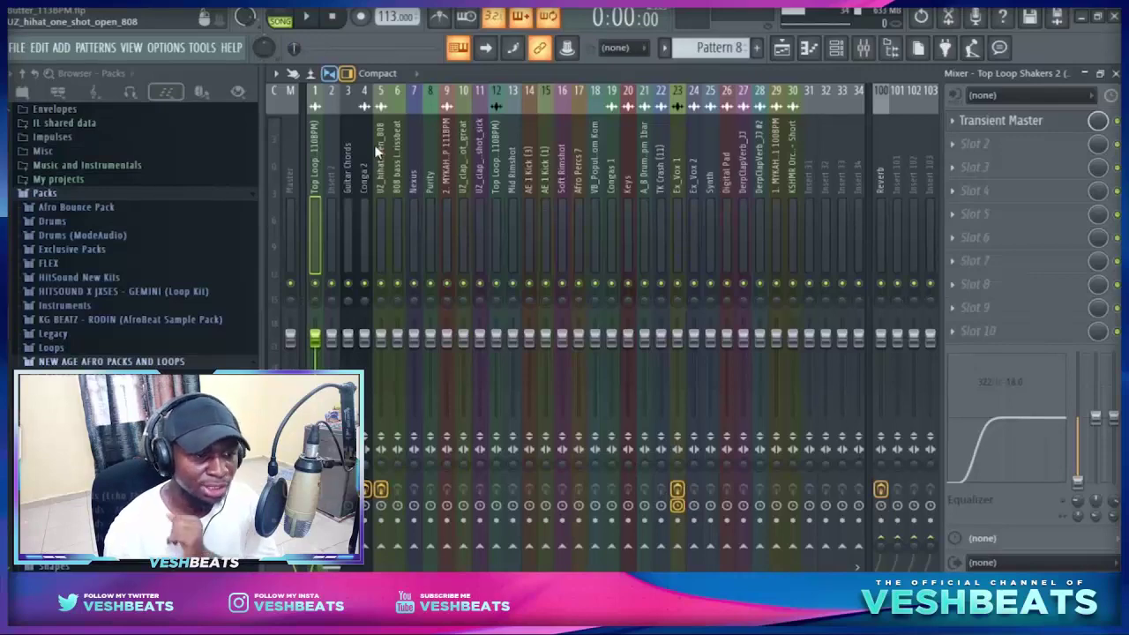
- Open the playlist and select the Chorus section, bars 33 to 49, as the playback range
click(781, 48)
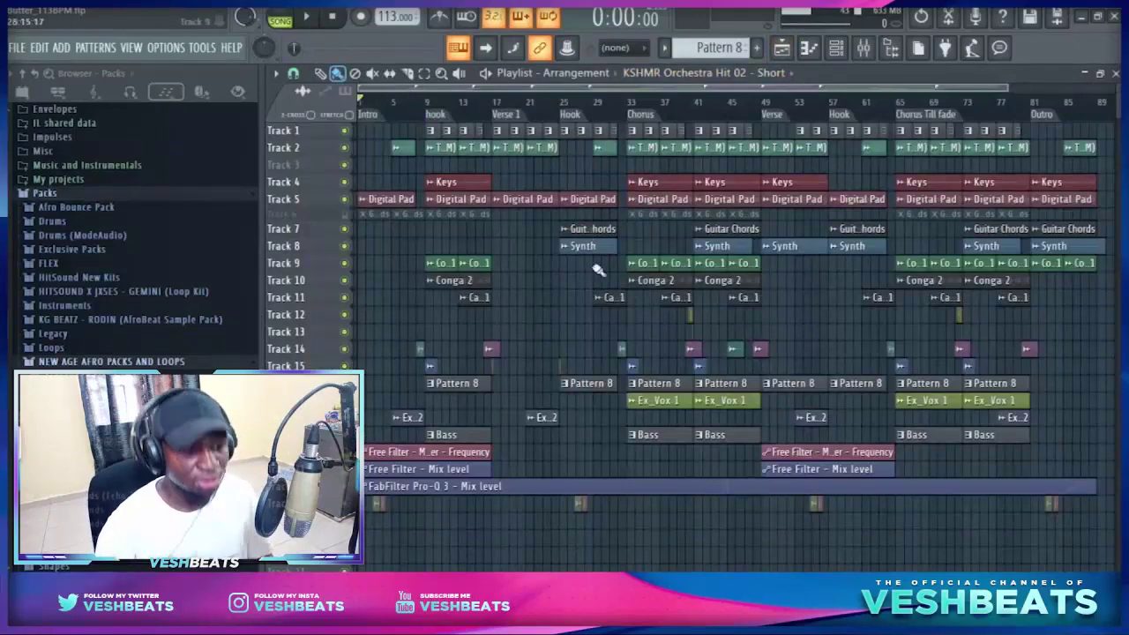
scroll(596, 295, up, 3)
scroll(675, 306, up, 3)
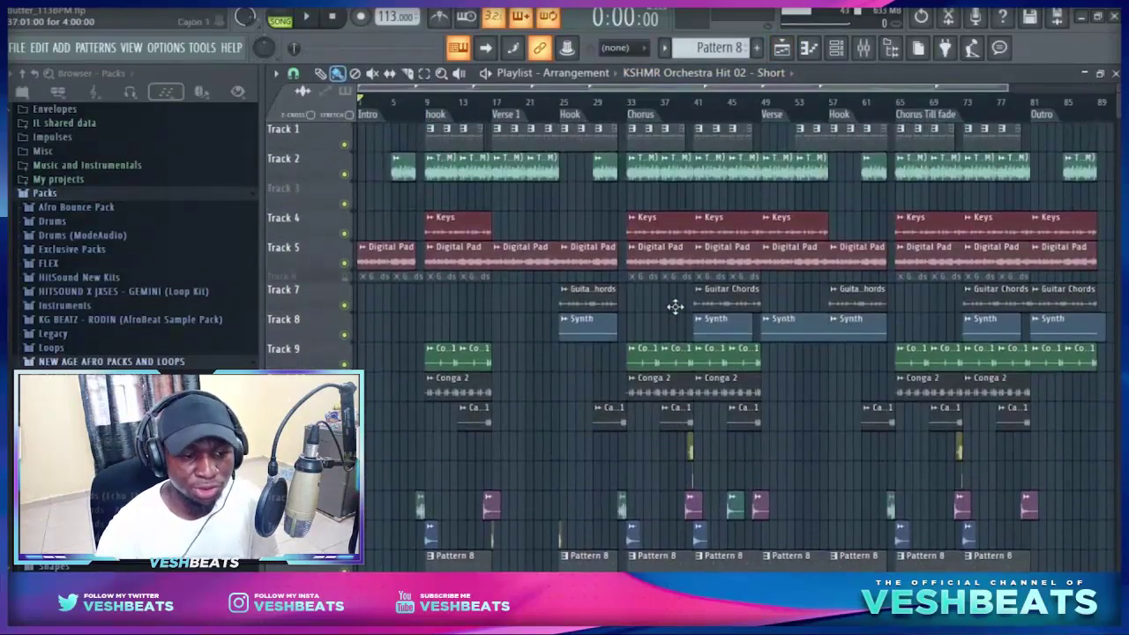
scroll(675, 306, up, 3)
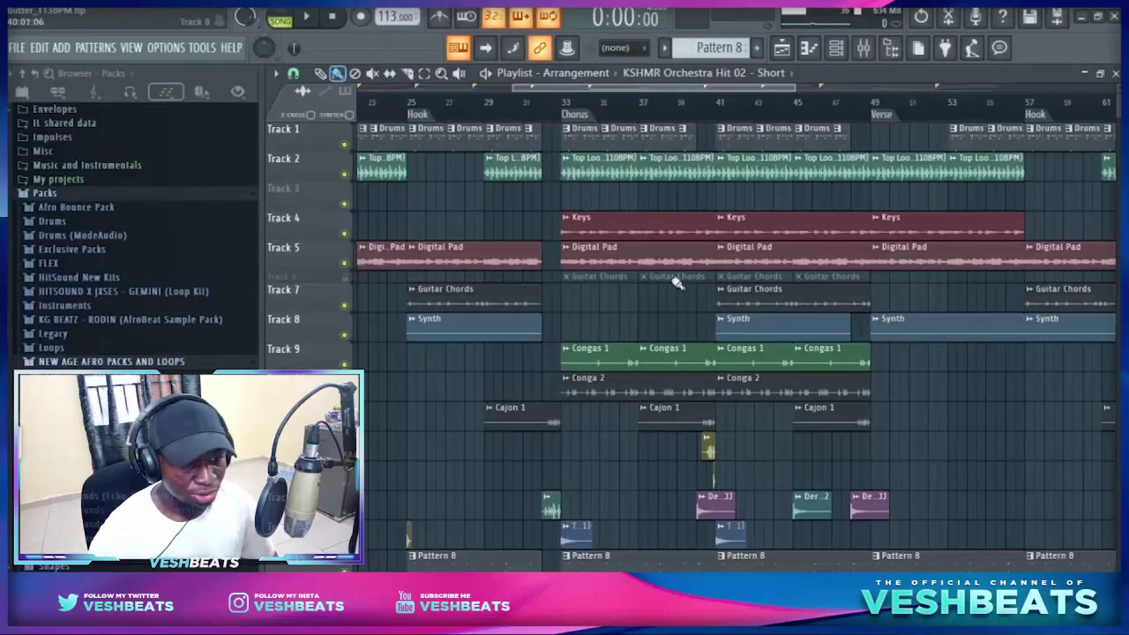
click(578, 116)
ctrl+click(956, 409)
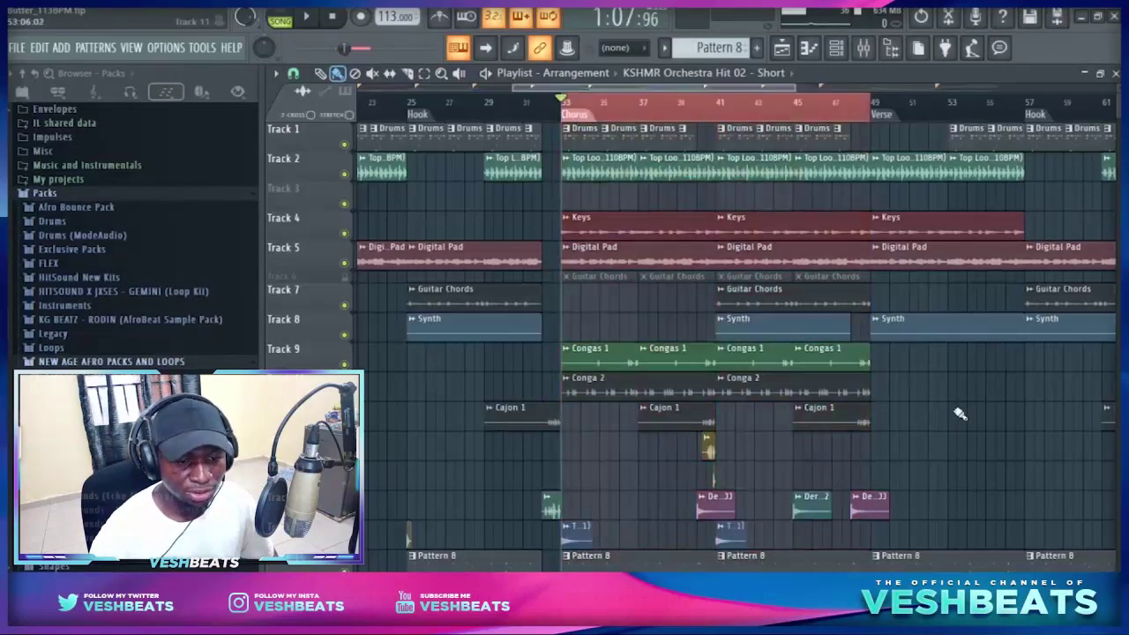
scroll(810, 438, up, 3)
scroll(813, 440, up, 3)
scroll(812, 440, up, 3)
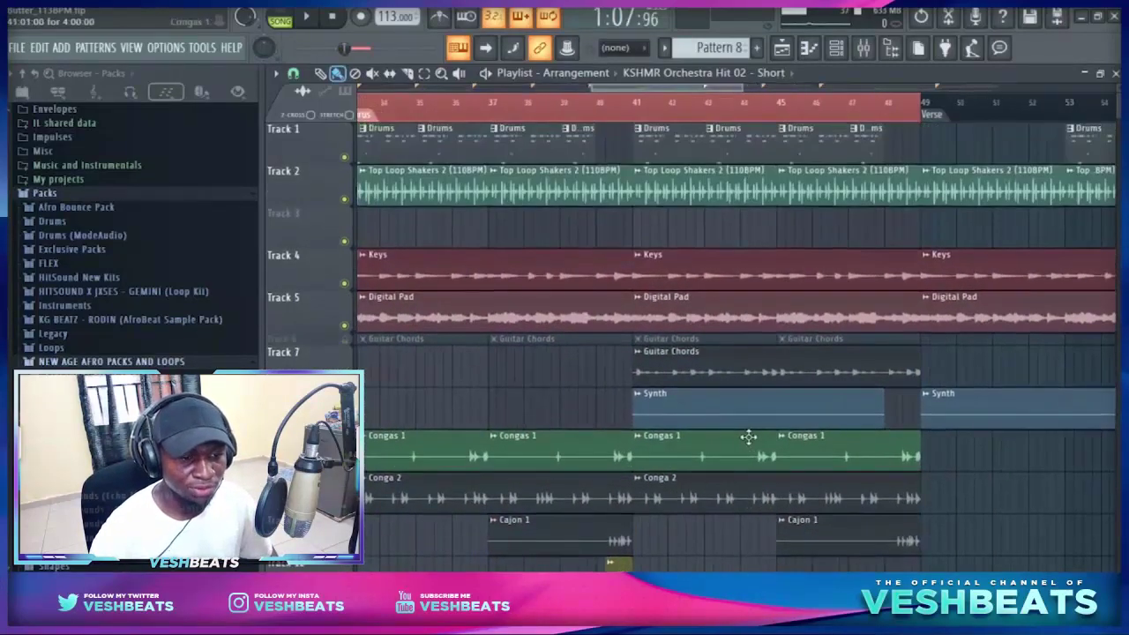
drag(749, 438, 883, 453)
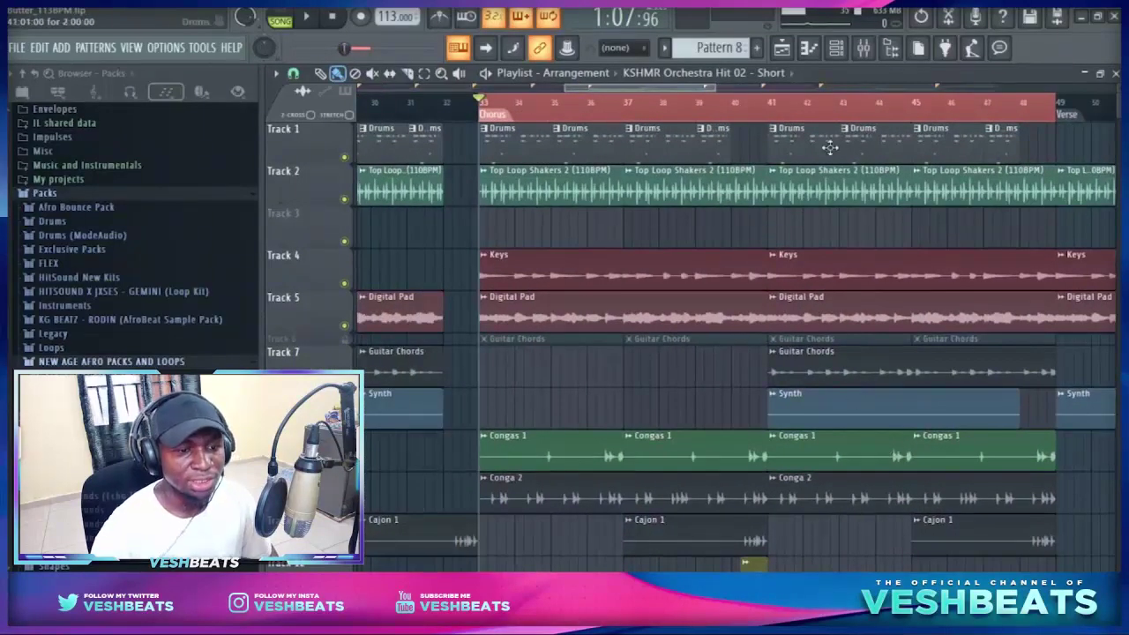
- Audition the chorus with the mixer open, and solo and select the AE 1 Kick (3) track
key(space)
click(863, 48)
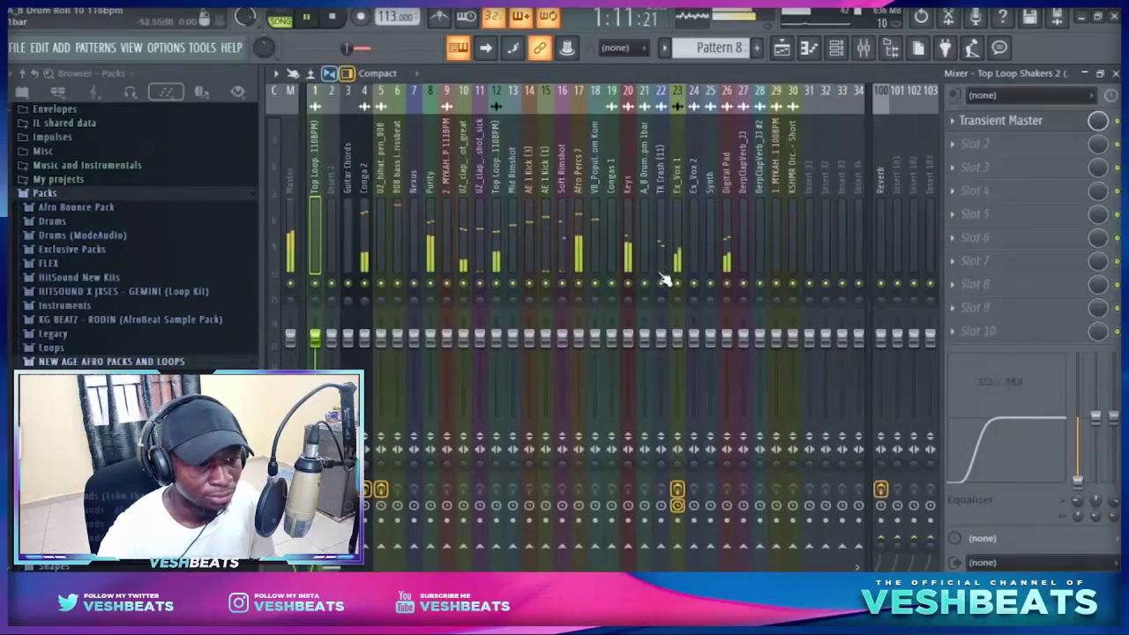
key(space)
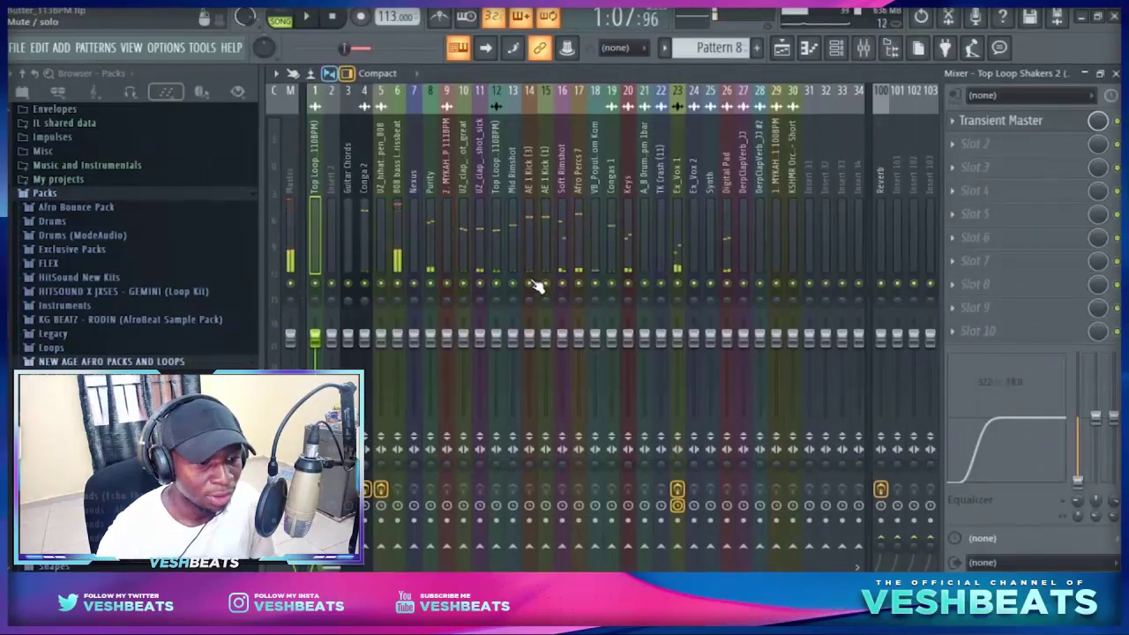
right_click(529, 283)
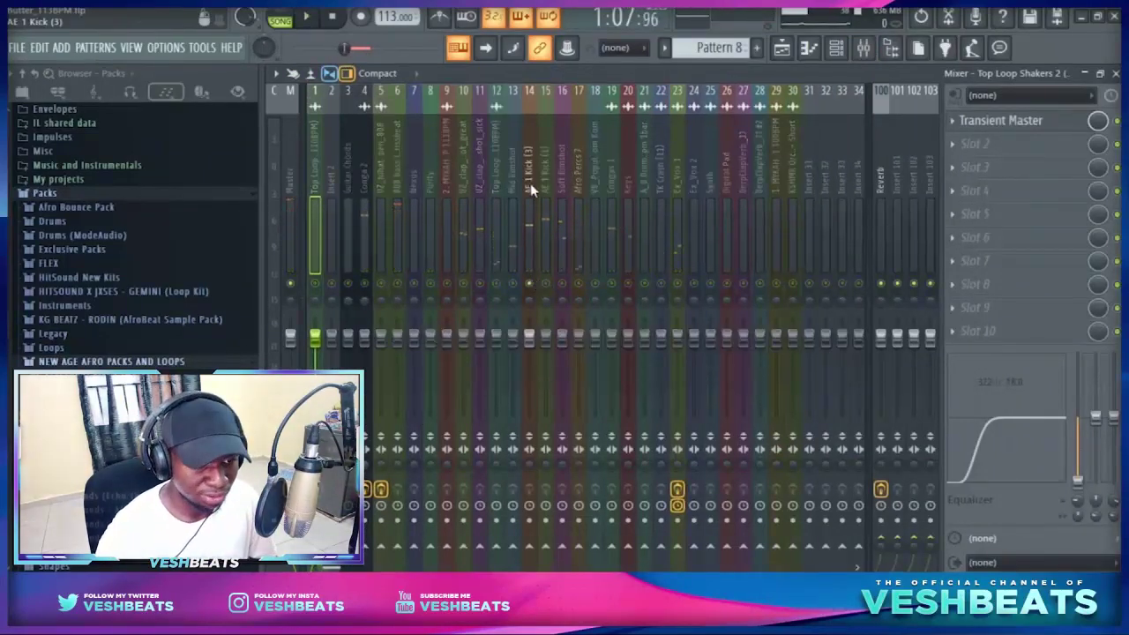
click(529, 211)
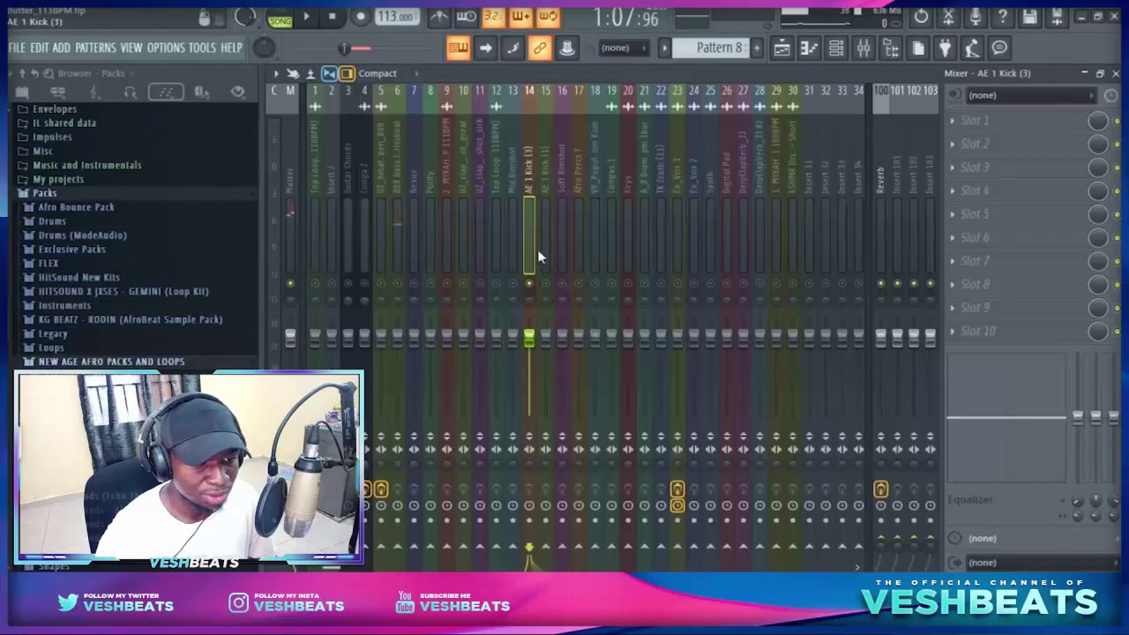
- Lower the volume of the AE 1 Kick (3) mixer track while playing back the chorus
key(space)
key(space)
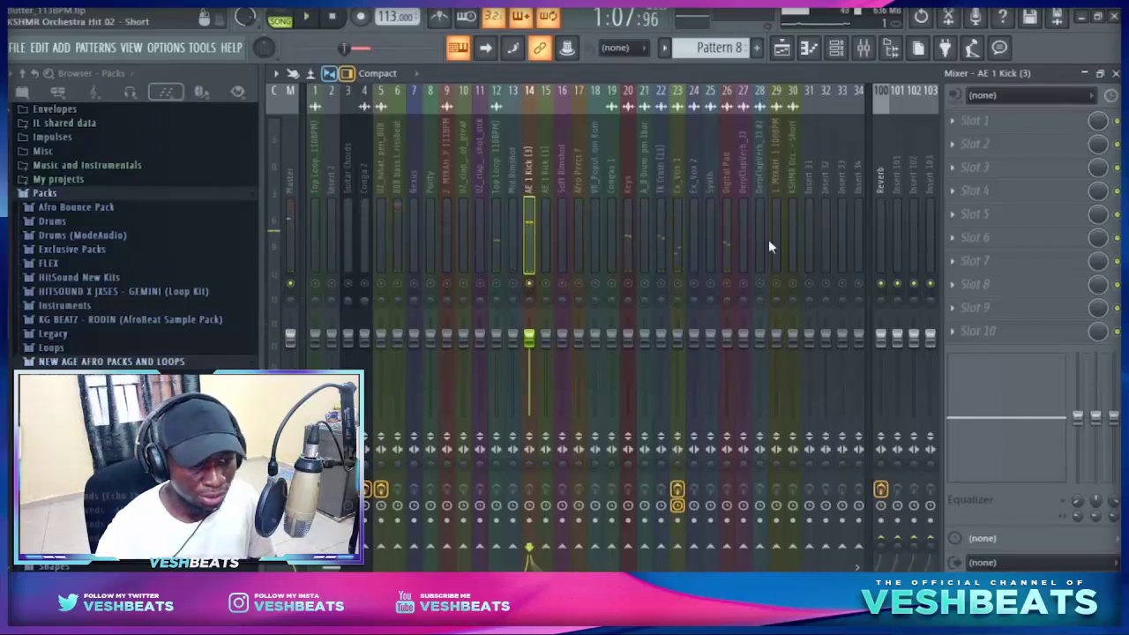
key(space)
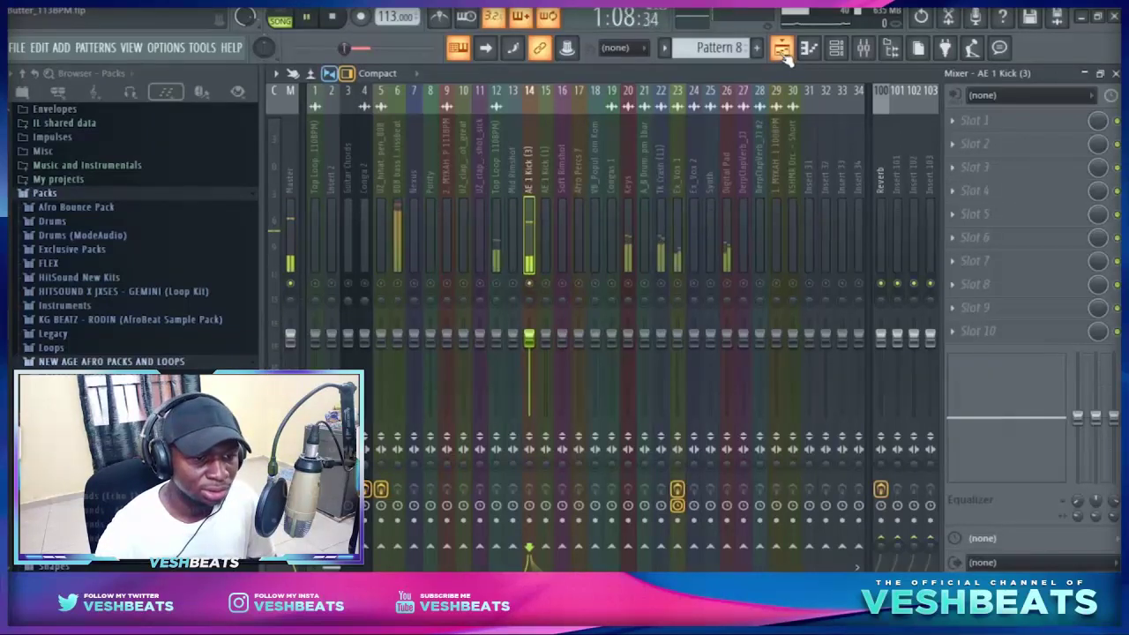
drag(529, 338, 529, 363)
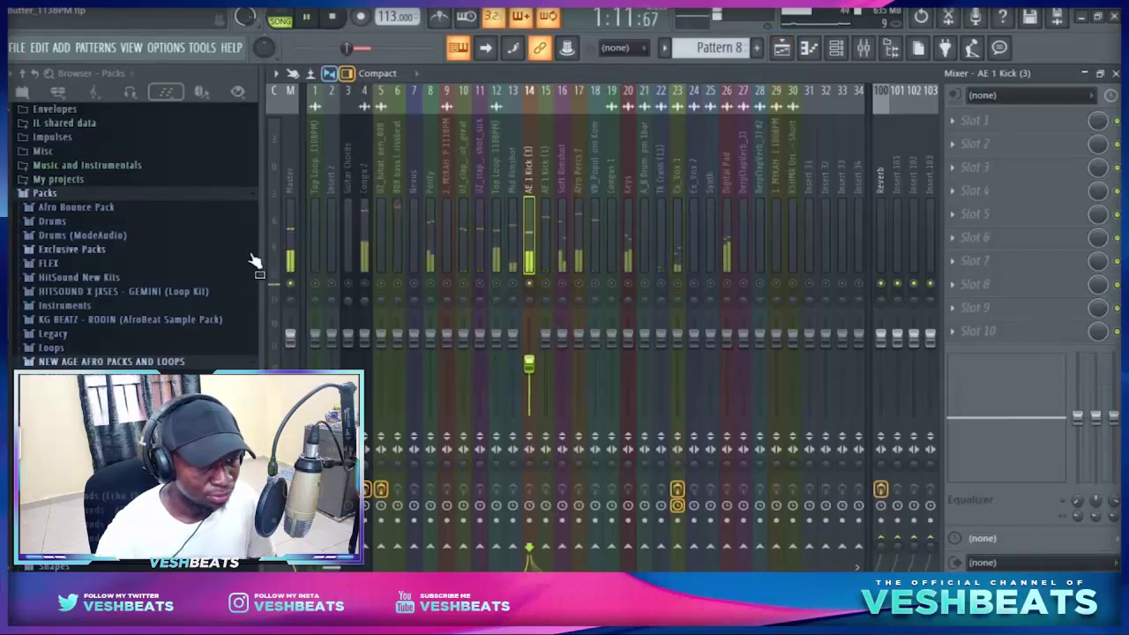
key(space)
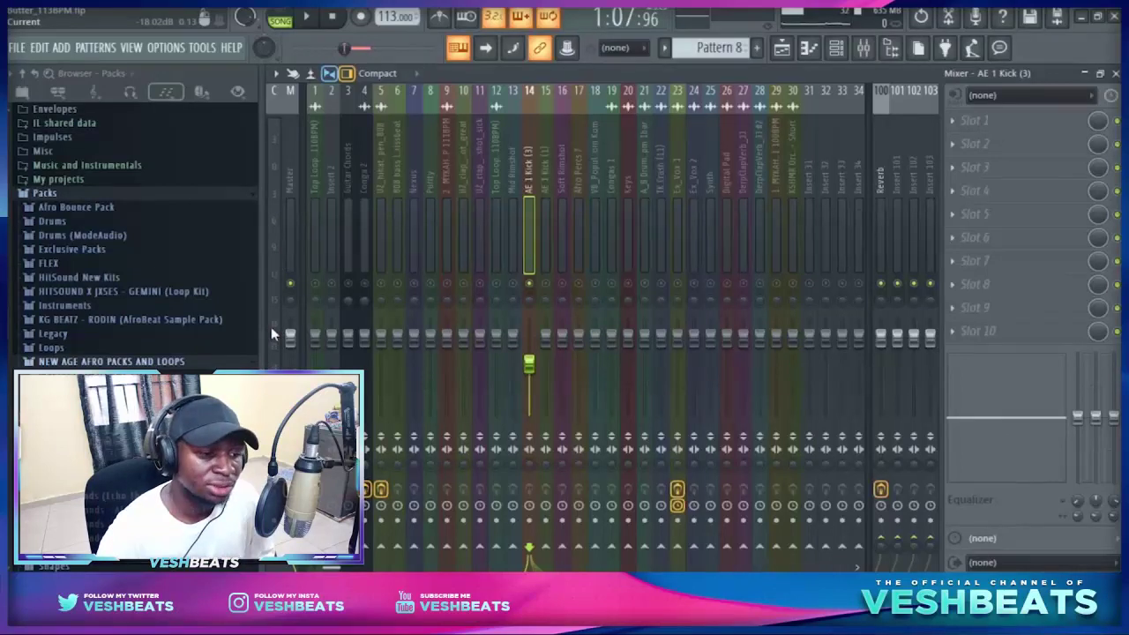
key(space)
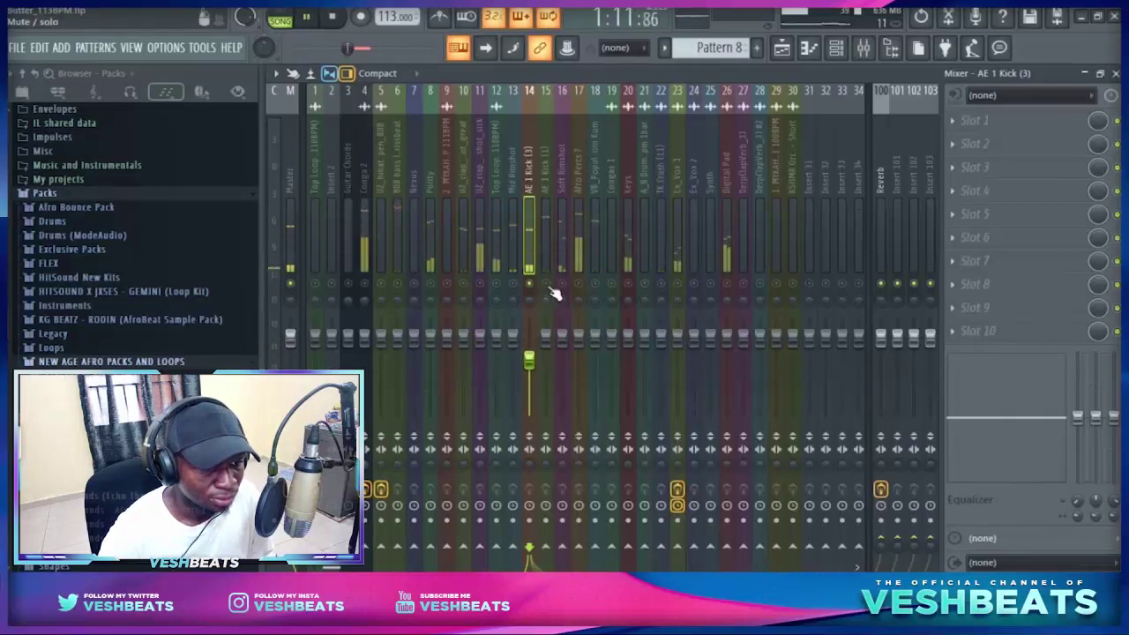
- Unmute the AE 1 Kick (1) track and lower its volume below AE 1 Kick (3) during playback
key(space)
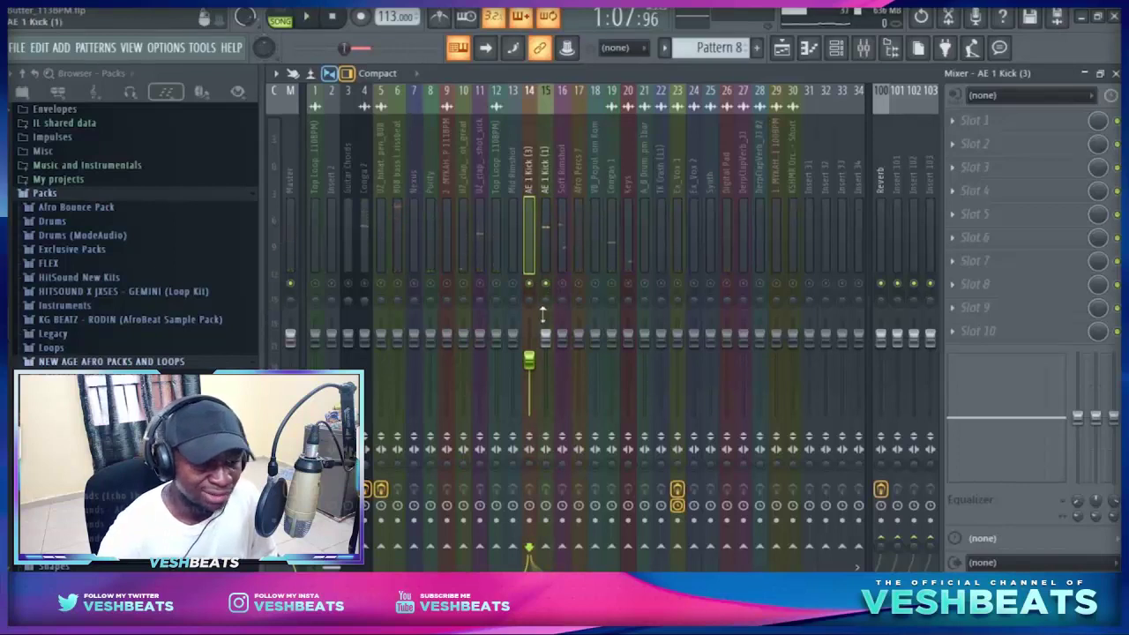
key(space)
drag(546, 336, 545, 375)
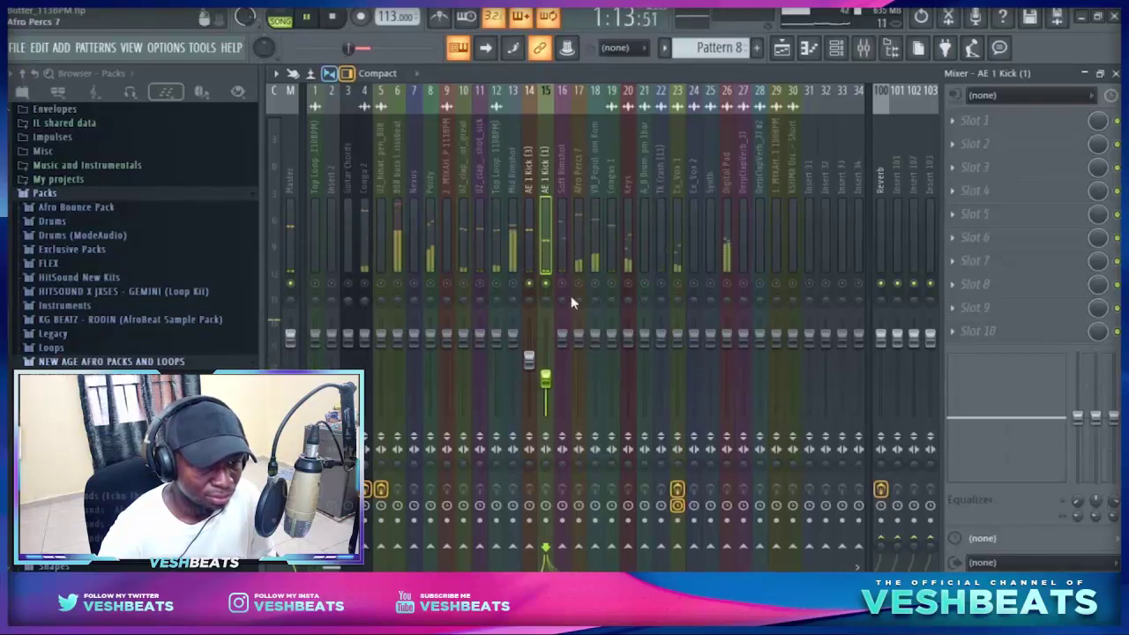
- Unmute Soft Rimshot and Afro Percs 7, lower the rimshot to about -12.1 dB and the percs slightly less, and check the master level
click(562, 337)
drag(563, 348, 563, 385)
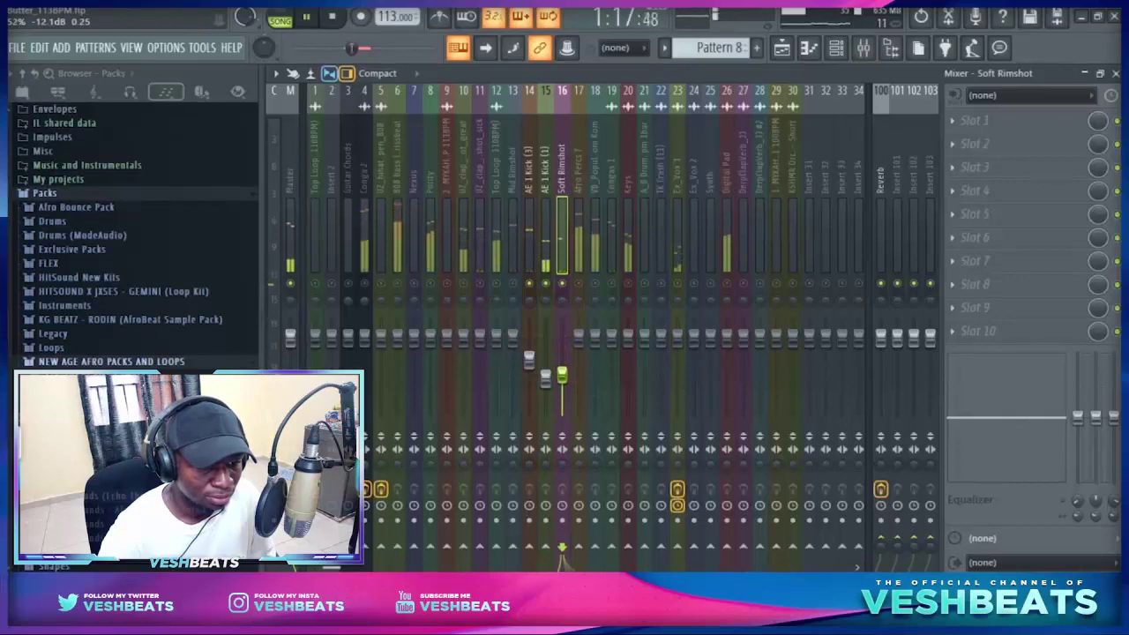
click(579, 284)
drag(578, 338, 578, 365)
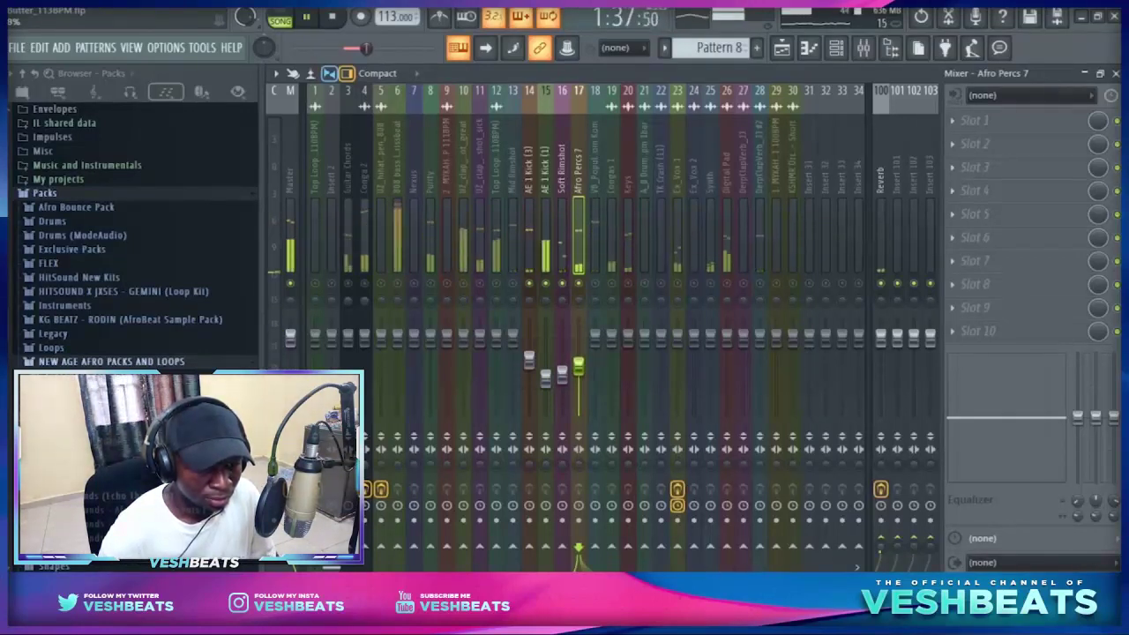
click(289, 227)
key(space)
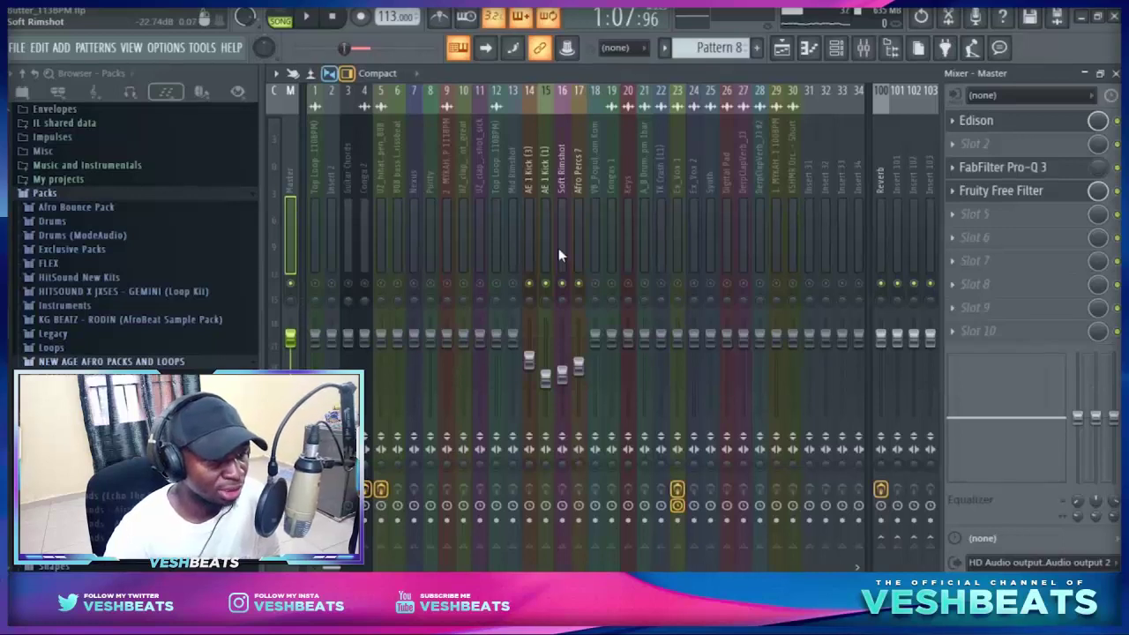
- Unmute the VB_Popular Kom Kom track and lower its volume to about -14.9 dB during playback
key(space)
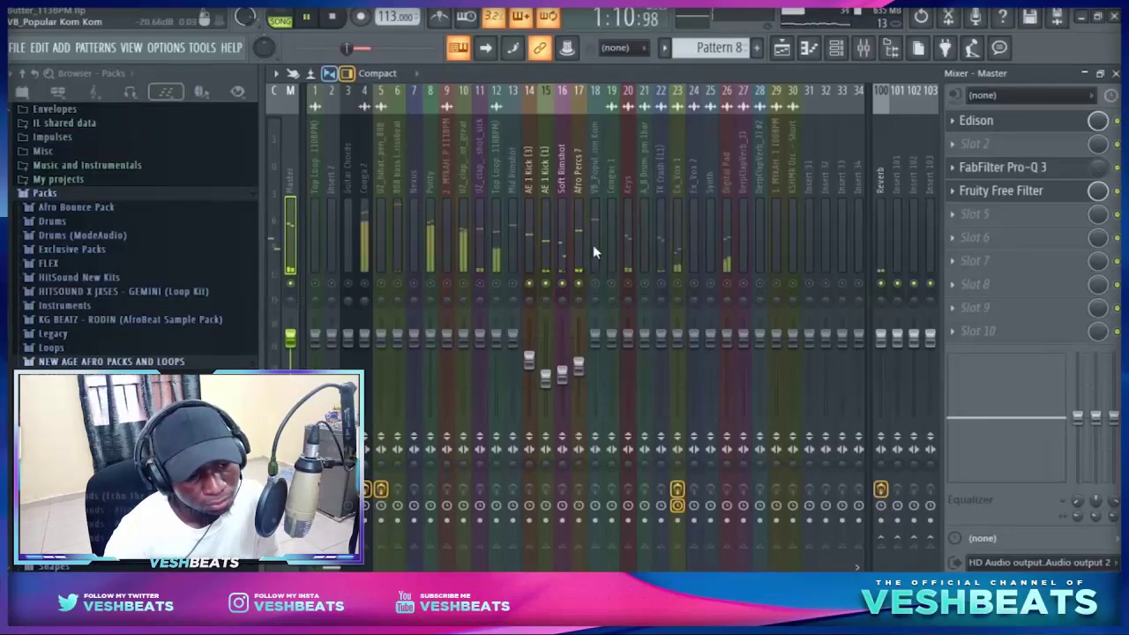
click(593, 252)
drag(595, 337, 594, 381)
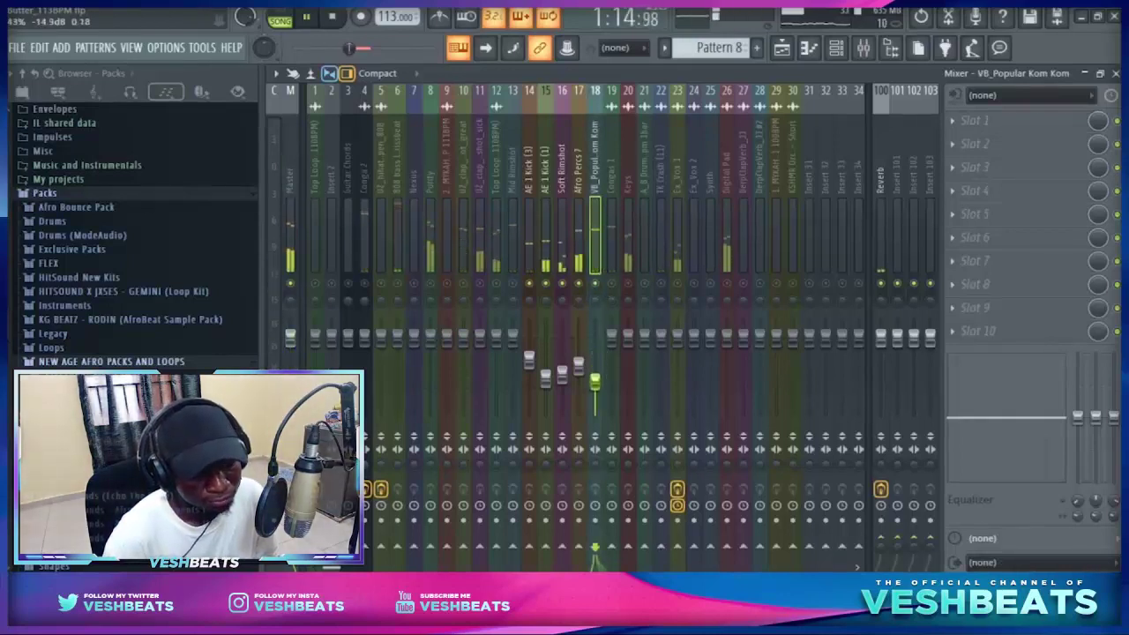
- Load the Transient Master plugin in the first effect slot of the VB_Popular Kom Kom track
key(space)
click(1013, 124)
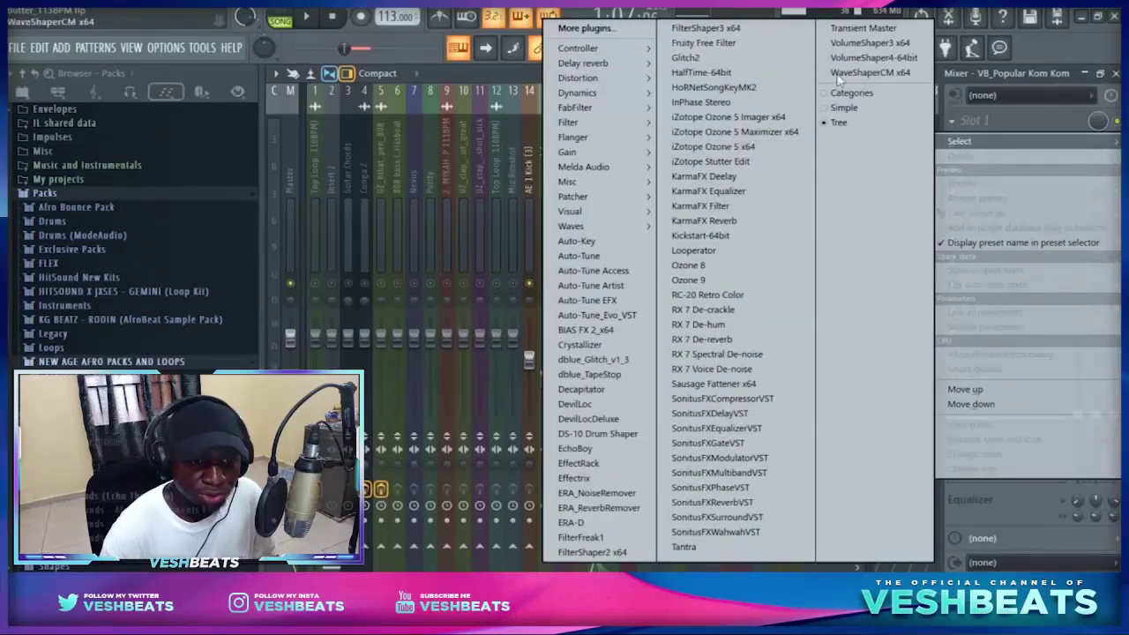
click(861, 30)
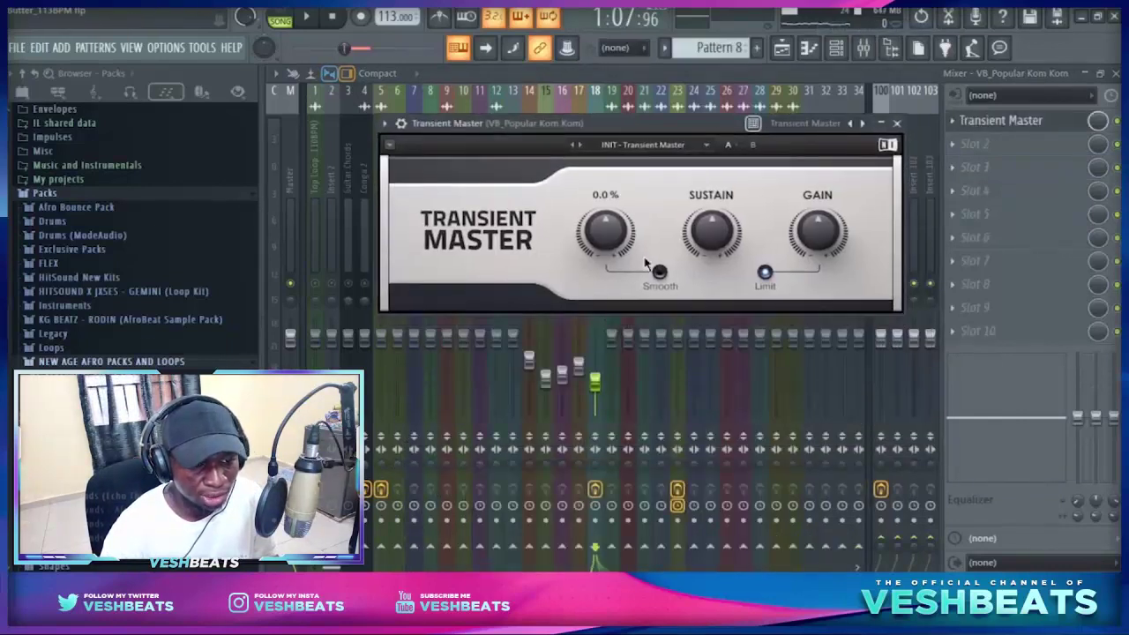
- Set Transient Master's sustain to -53%, raise its attack and gain, and compare the result with the mixer levels
drag(713, 232, 713, 251)
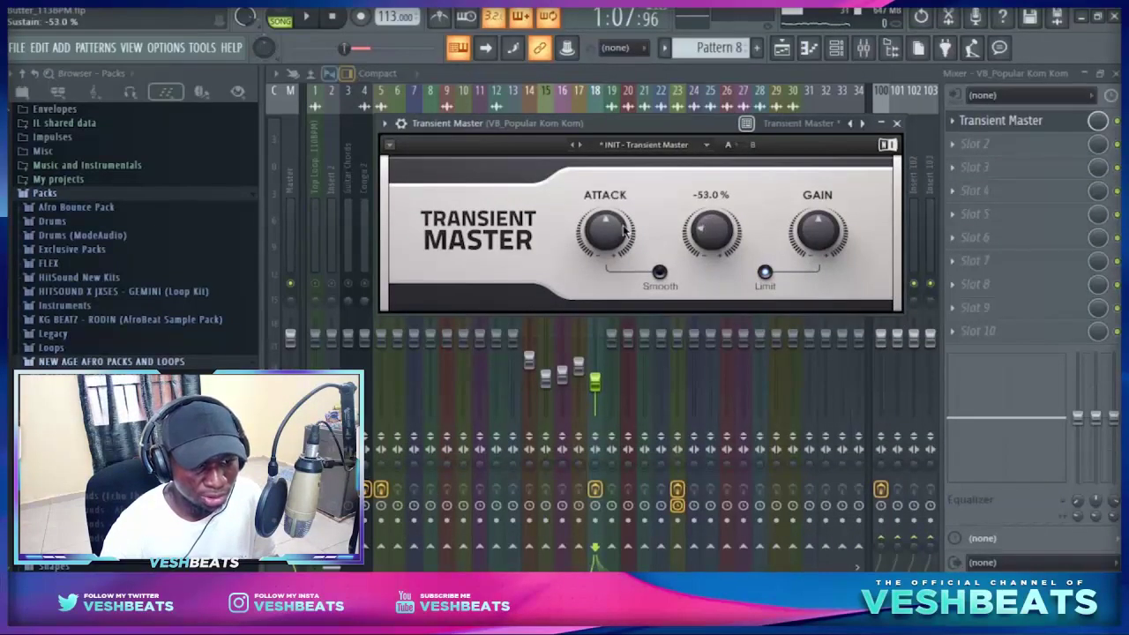
drag(606, 232, 606, 211)
drag(818, 234, 817, 230)
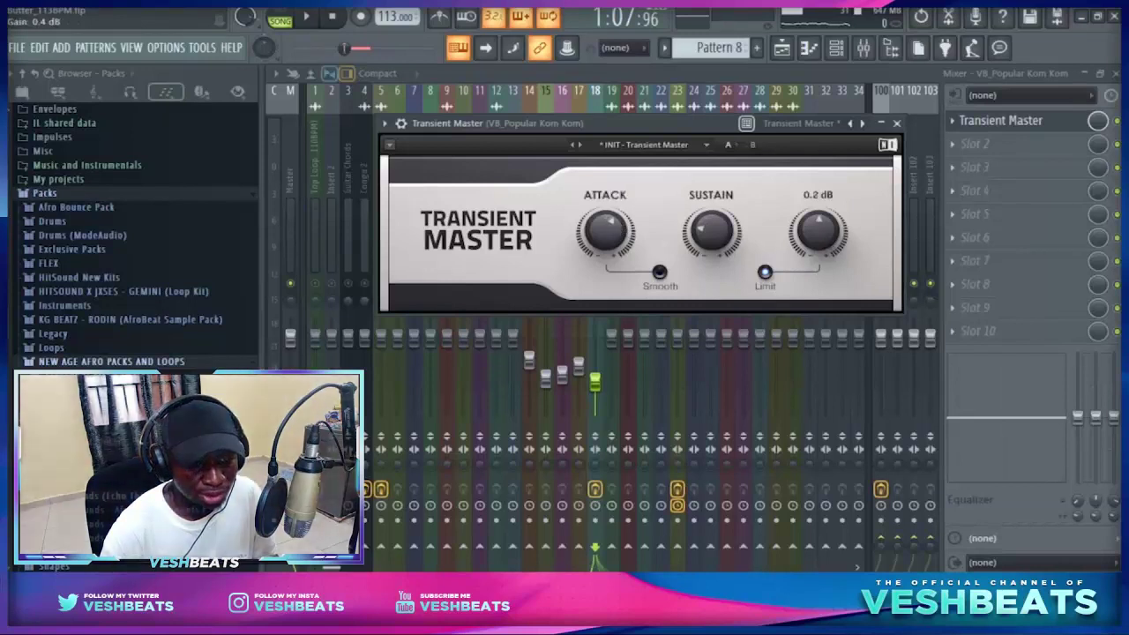
drag(684, 163, 702, 315)
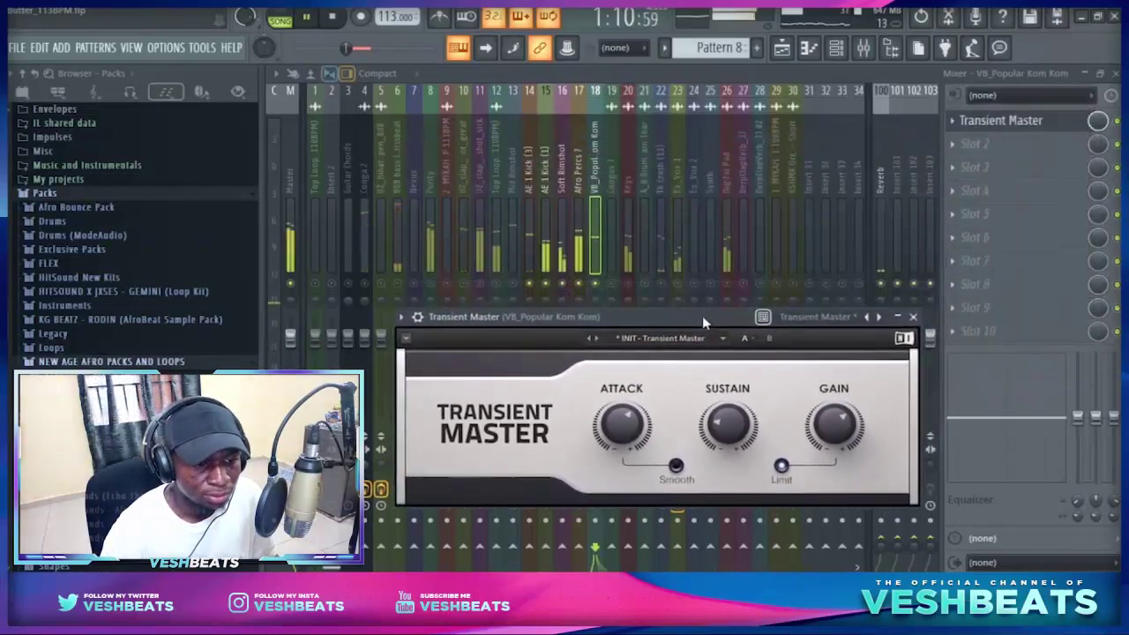
click(596, 234)
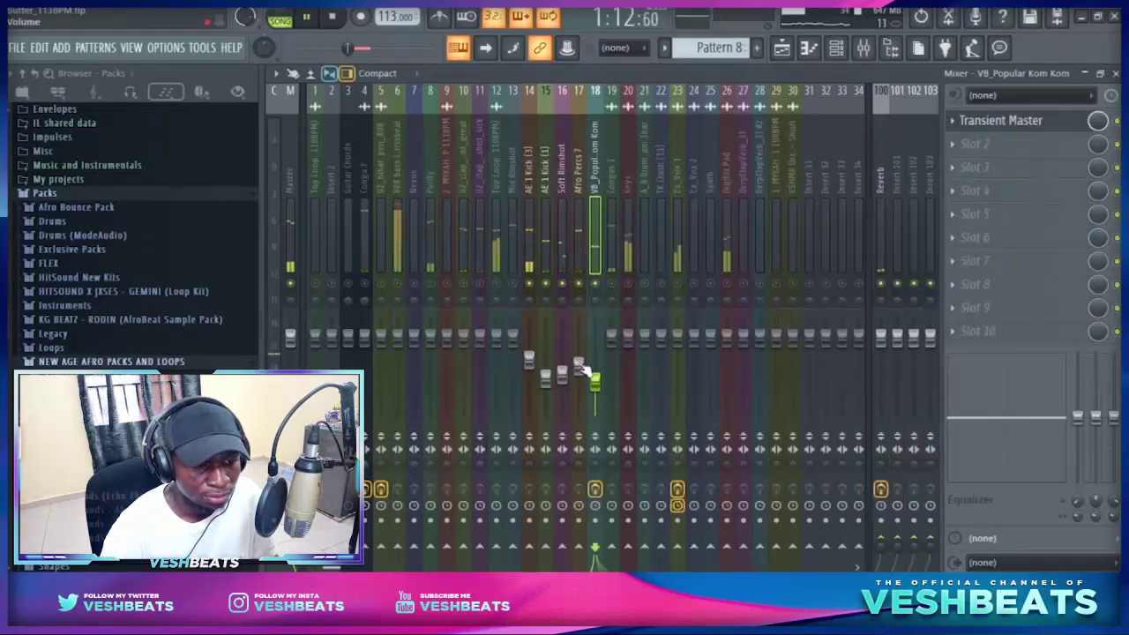
- Insert Fruity Parametric EQ 2 ahead of Transient Master on the VB_Popular Kom Kom track and maximize its window
right_click(1023, 123)
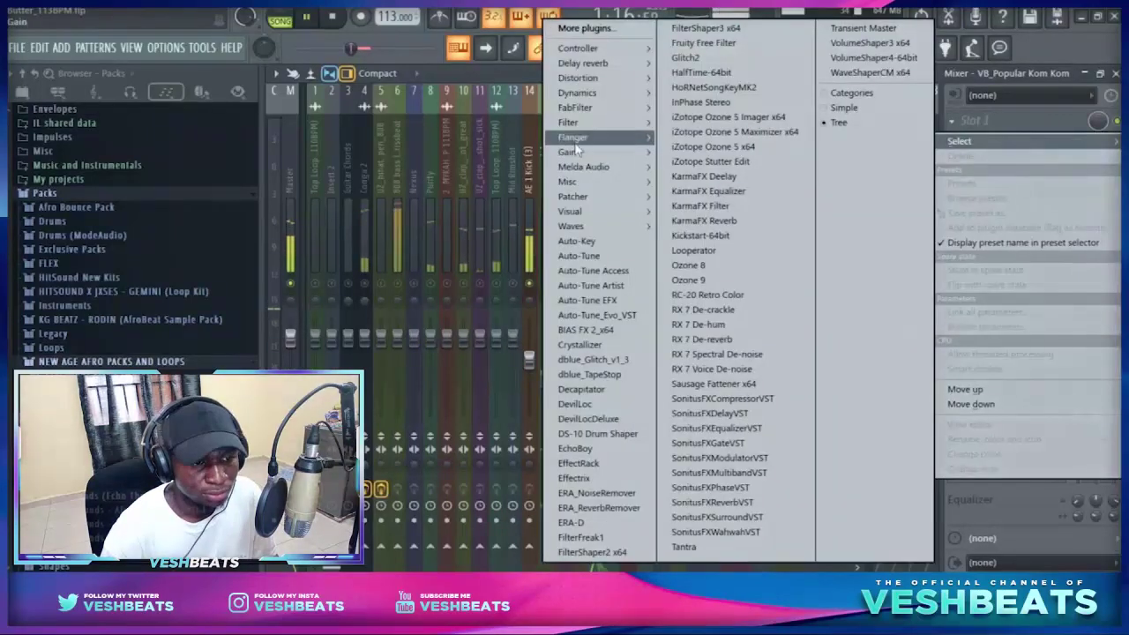
mouse_move(568, 123)
click(530, 182)
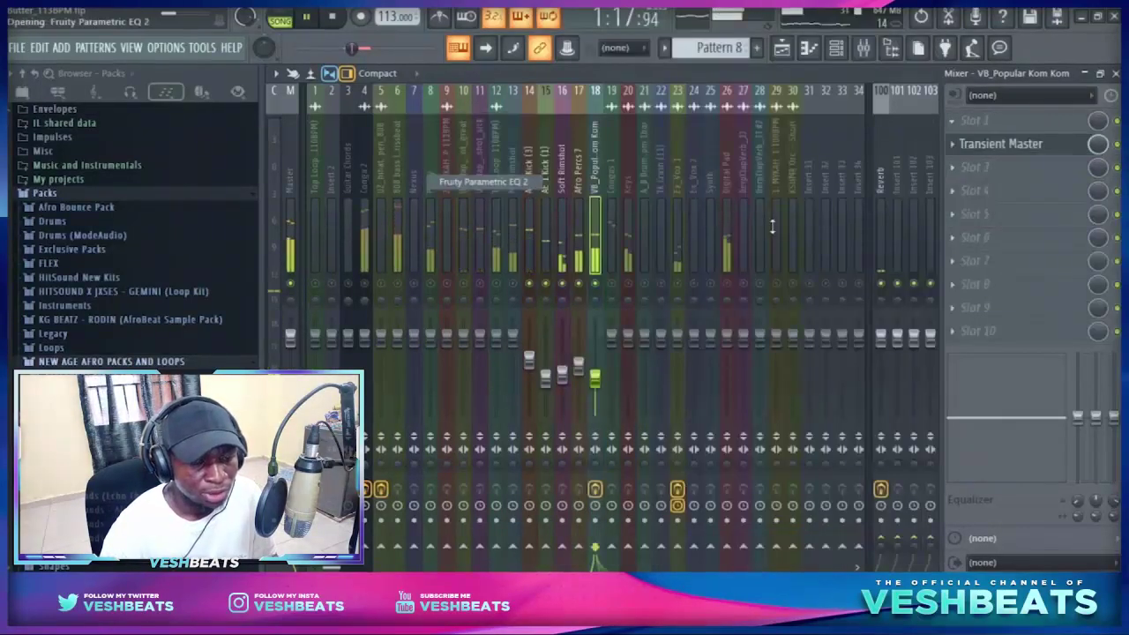
drag(584, 287, 509, 148)
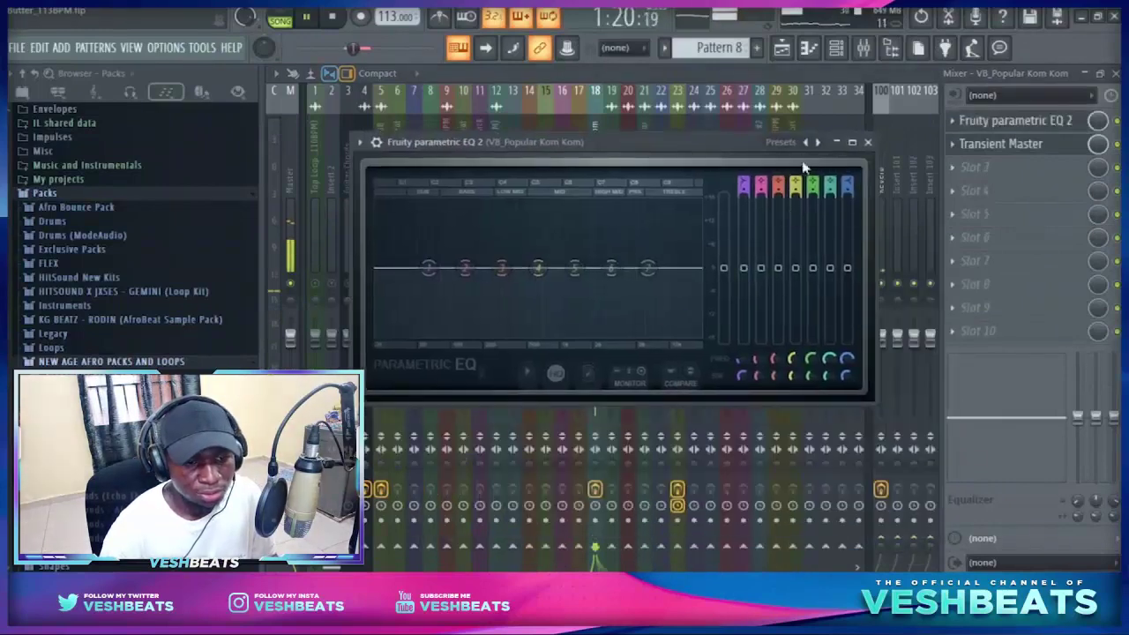
click(853, 151)
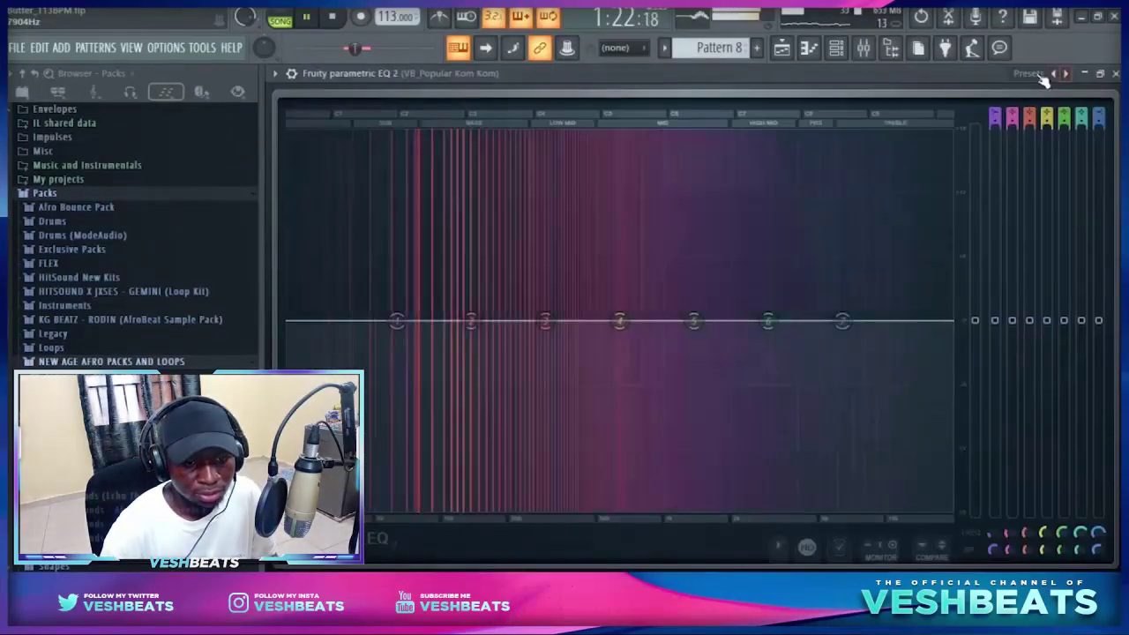
- Try the VB - Master EQ preset in the VB_Popular Kom Kom equalizer
click(1024, 74)
click(1027, 75)
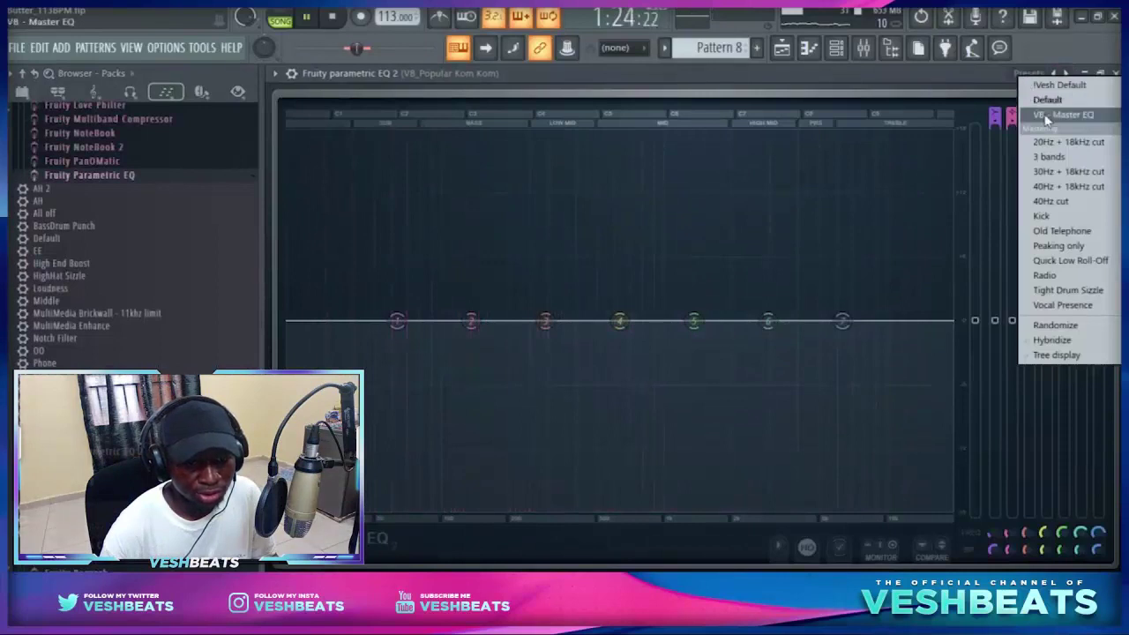
click(1050, 113)
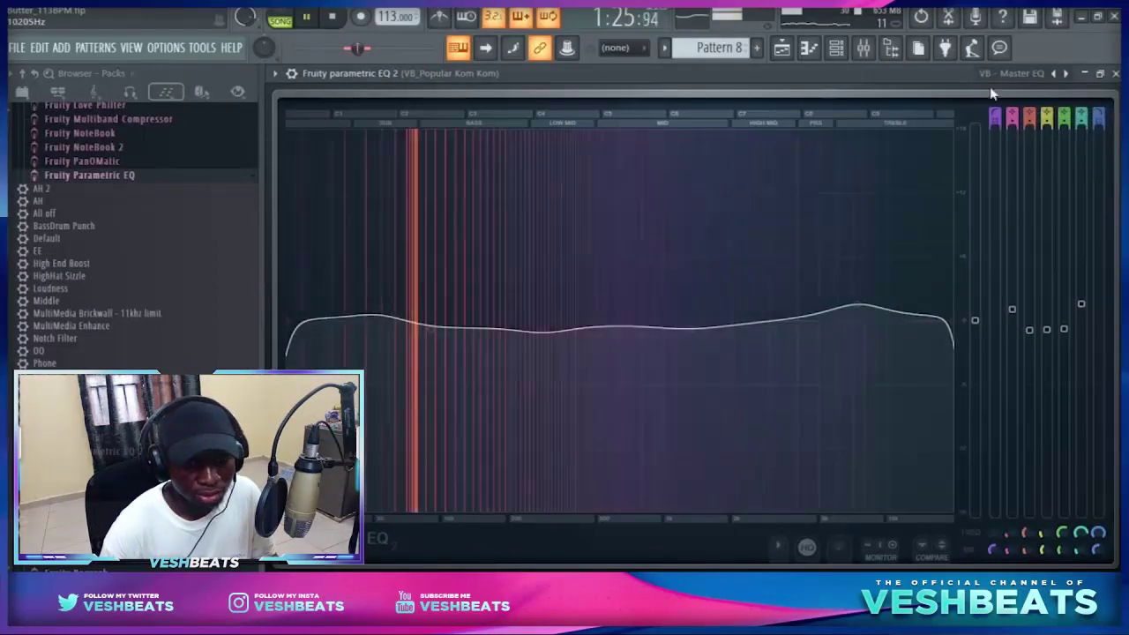
- Load the !Vesh Default preset in the VB_Popular Kom Kom equalizer and raise the cutoff of its band 1 low cut
click(1005, 78)
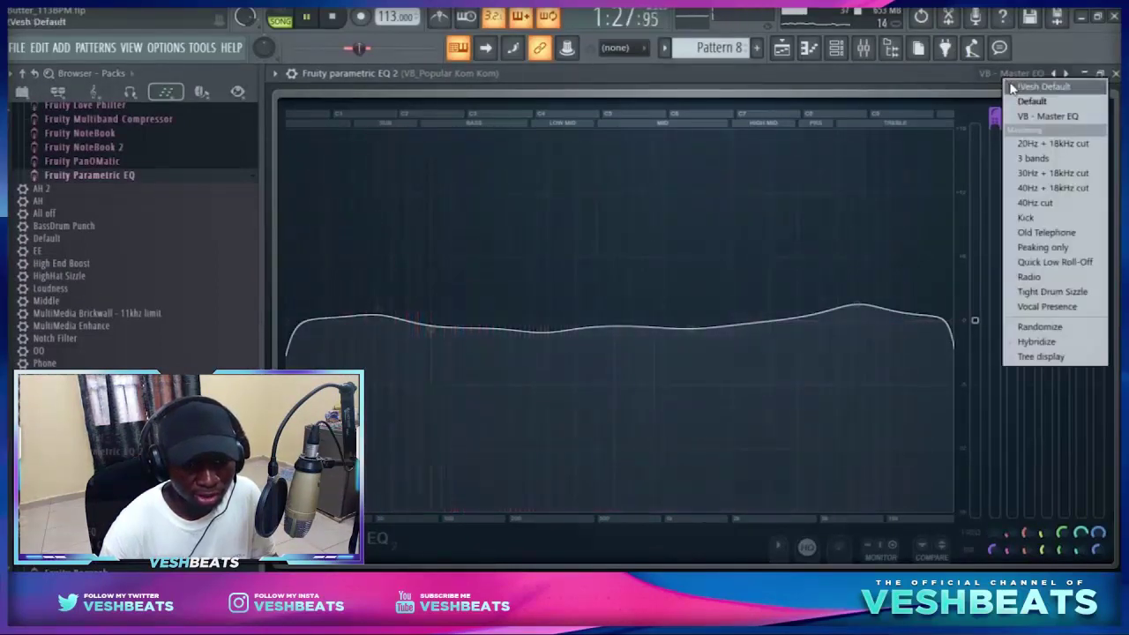
click(1012, 88)
drag(308, 332, 374, 320)
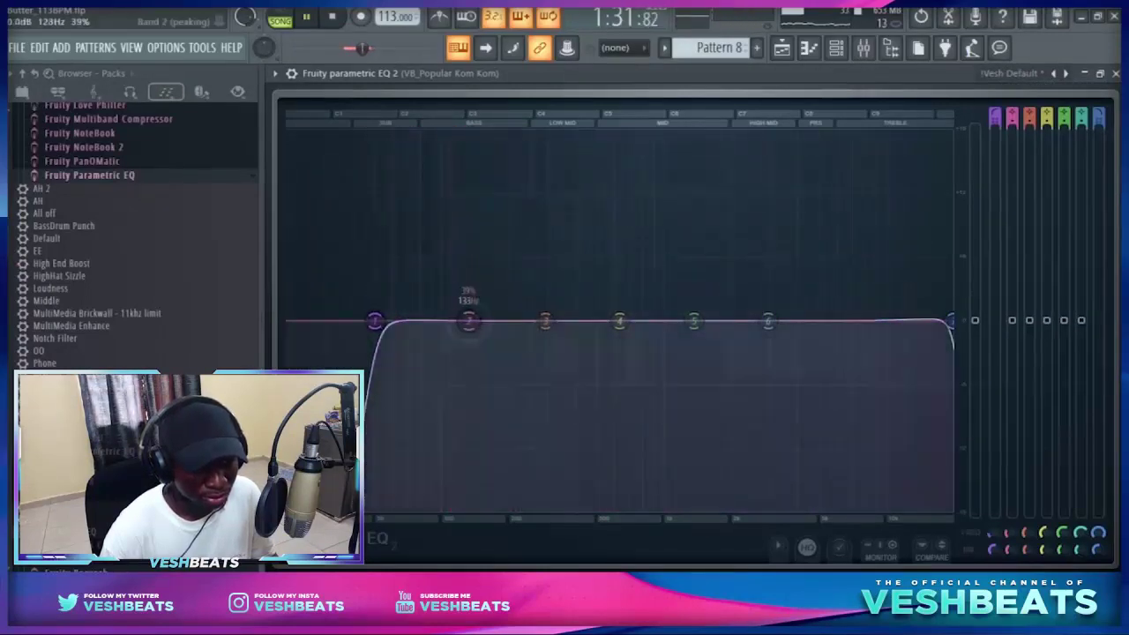
- Narrow EQ band 2 to 0% width at about 96 Hz, cut it slightly below zero, and close the equalizer
drag(468, 320, 436, 155)
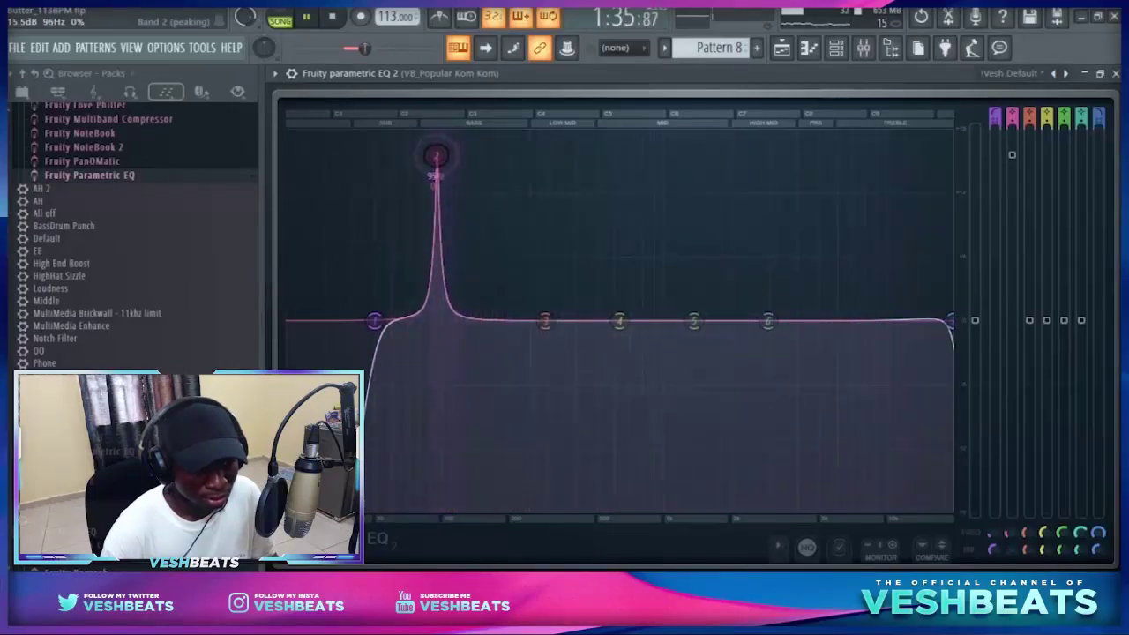
drag(1012, 159, 1011, 341)
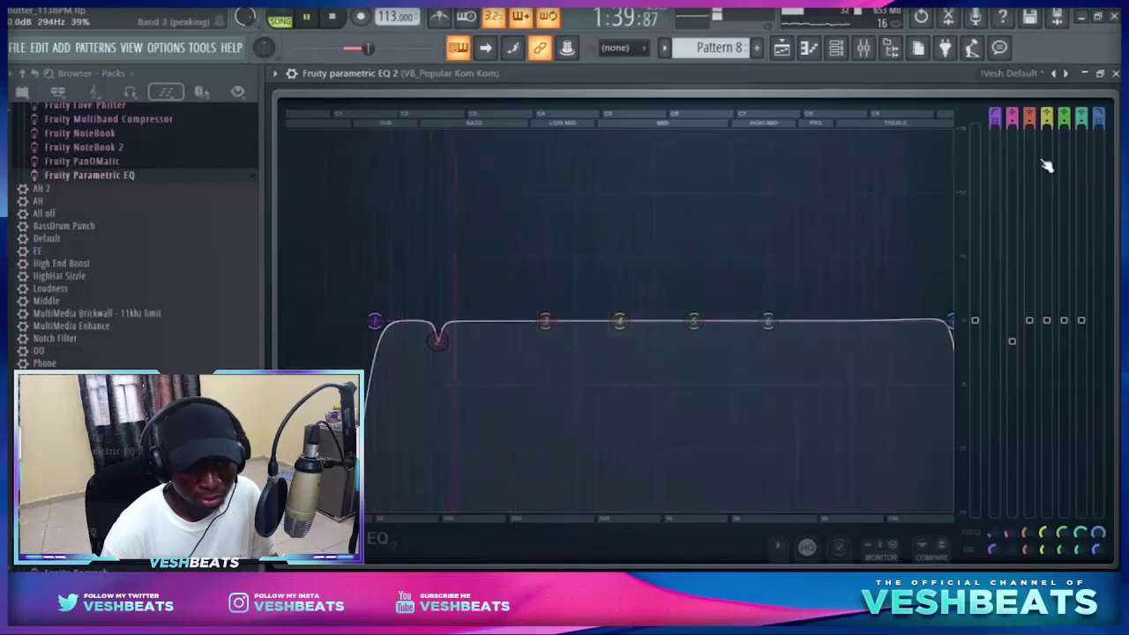
click(1115, 73)
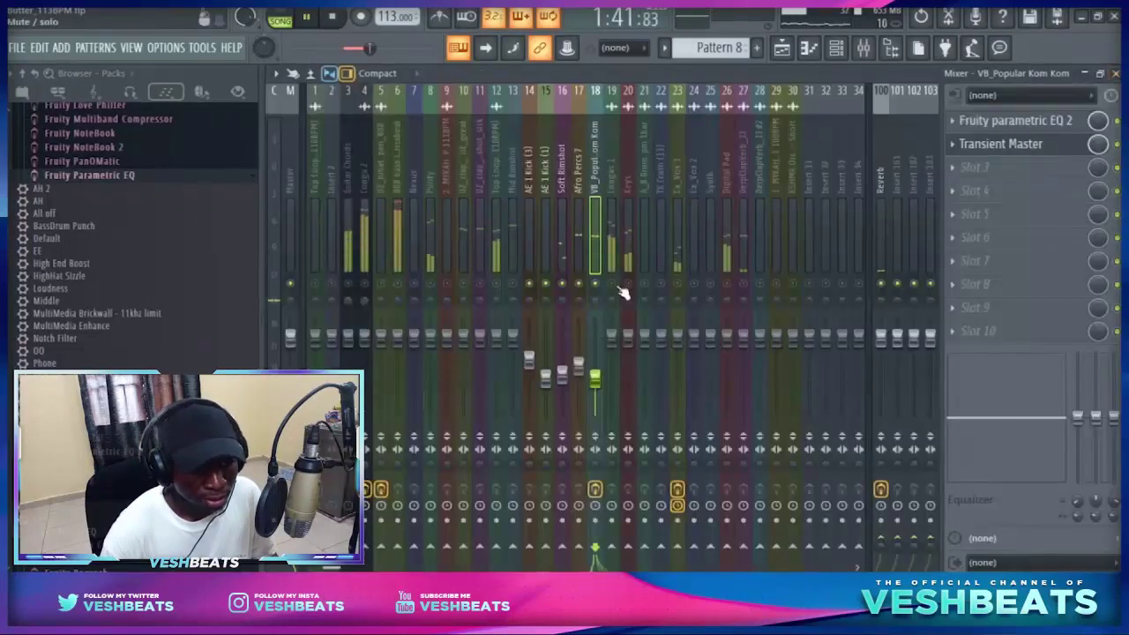
- Lower the VB_Popular Kom Kom track's volume slightly and pan it off-centre
drag(596, 378, 597, 382)
drag(596, 302, 596, 283)
- Unmute the Congas 1 track, pan it off-centre and lower its volume to about -12.7 dB
click(612, 284)
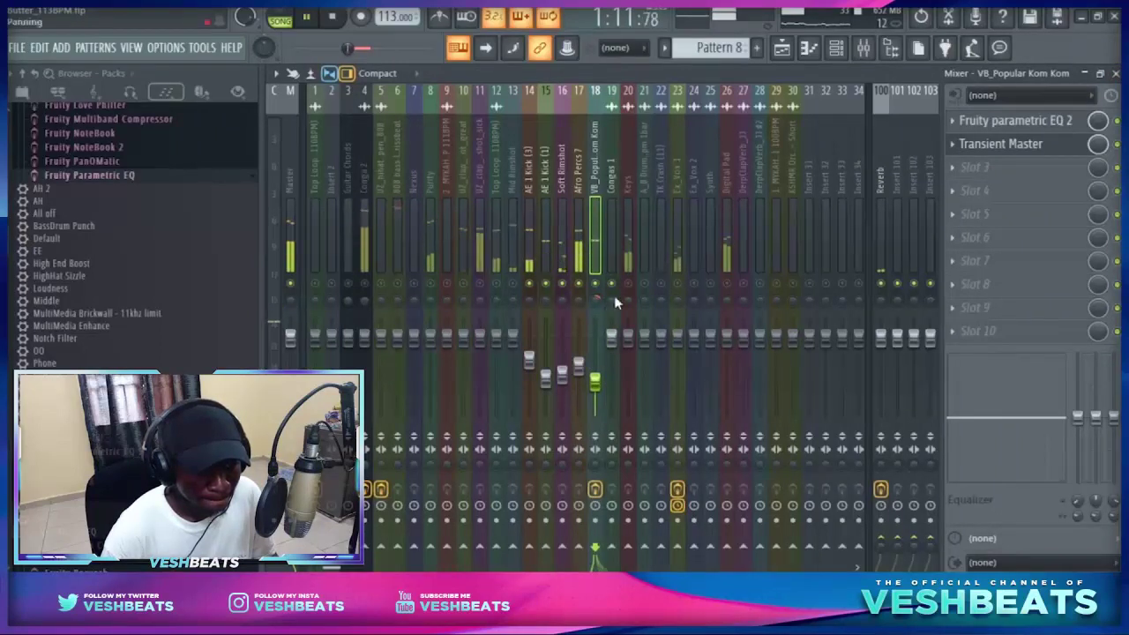
click(614, 303)
drag(611, 336, 611, 378)
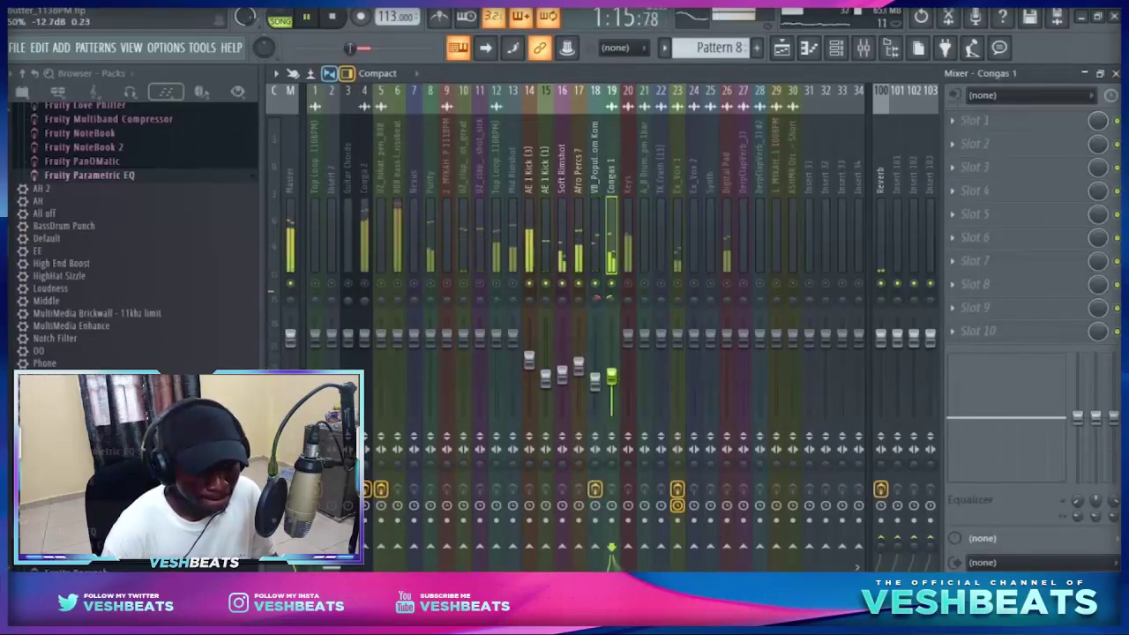
- Insert Transient Master on Congas 1 with sustain at -31% and attack at 21%, and raise the track's volume slightly
click(988, 129)
click(860, 29)
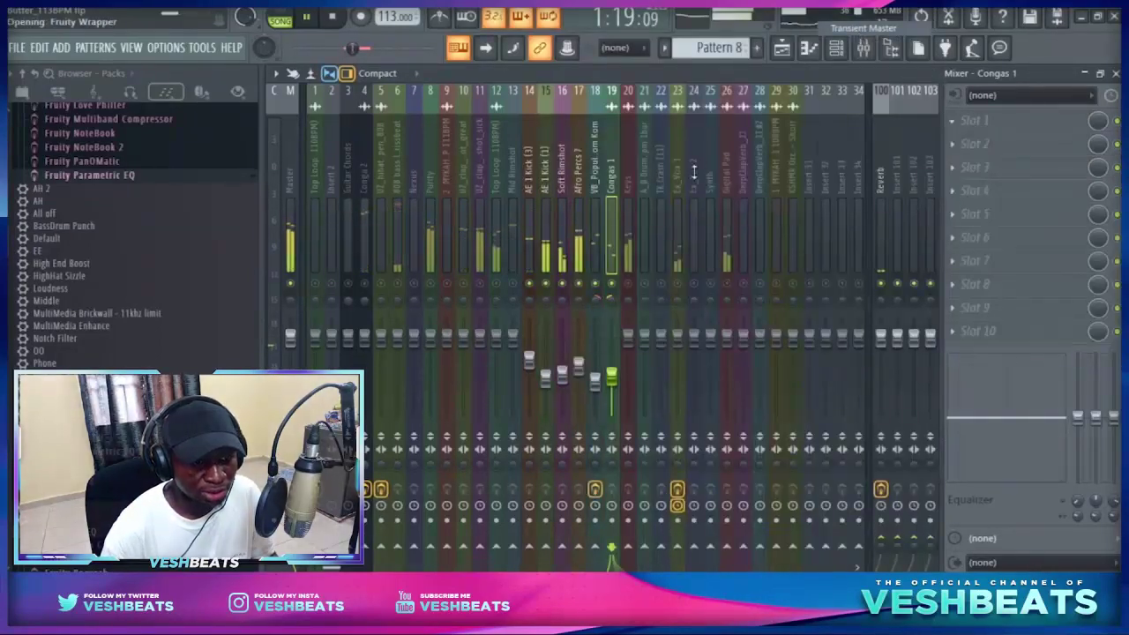
drag(608, 254, 608, 291)
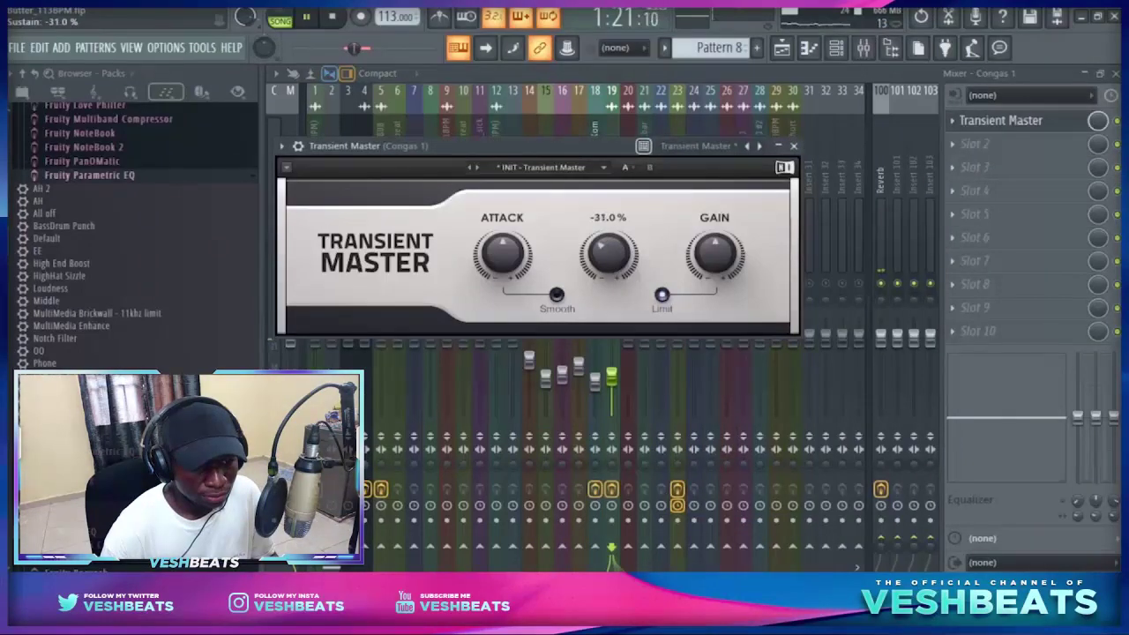
drag(503, 254, 503, 245)
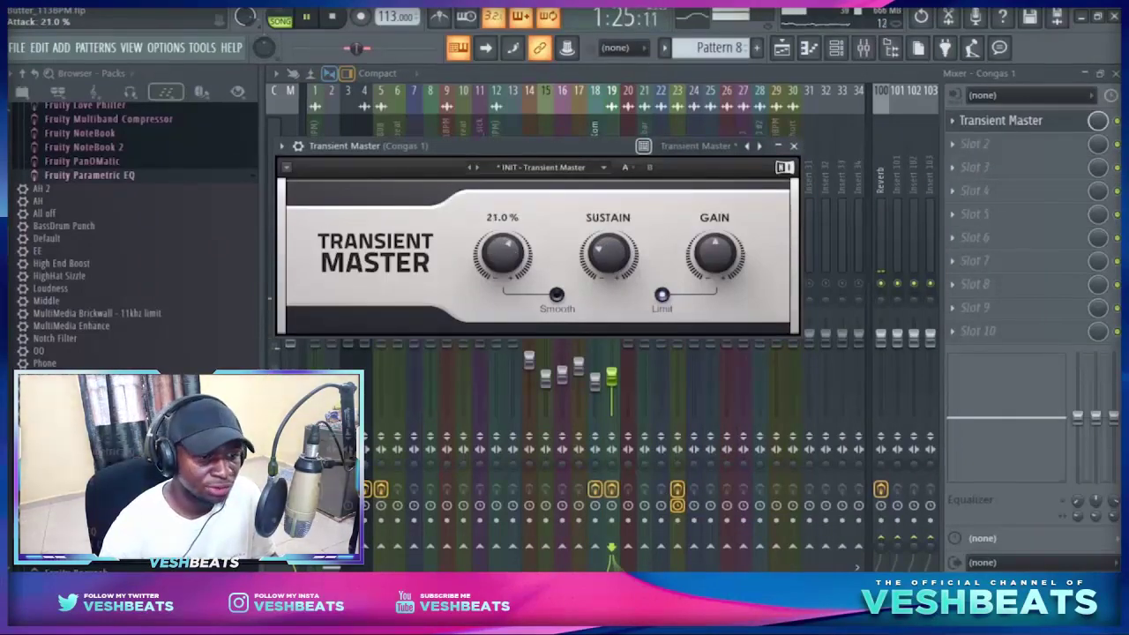
click(794, 146)
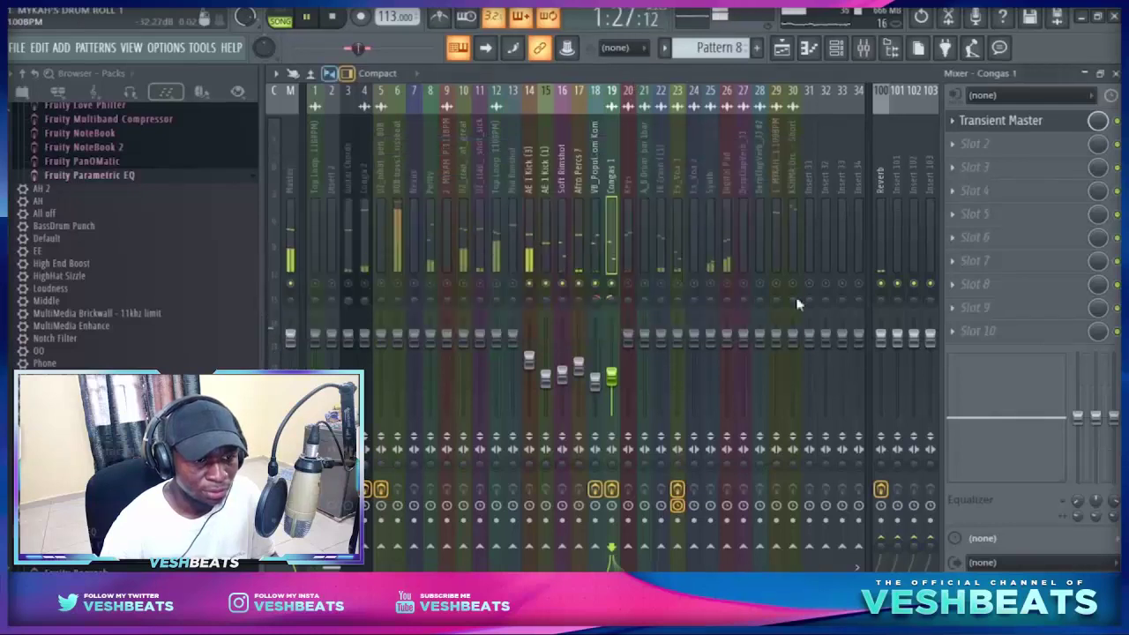
drag(881, 555, 880, 546)
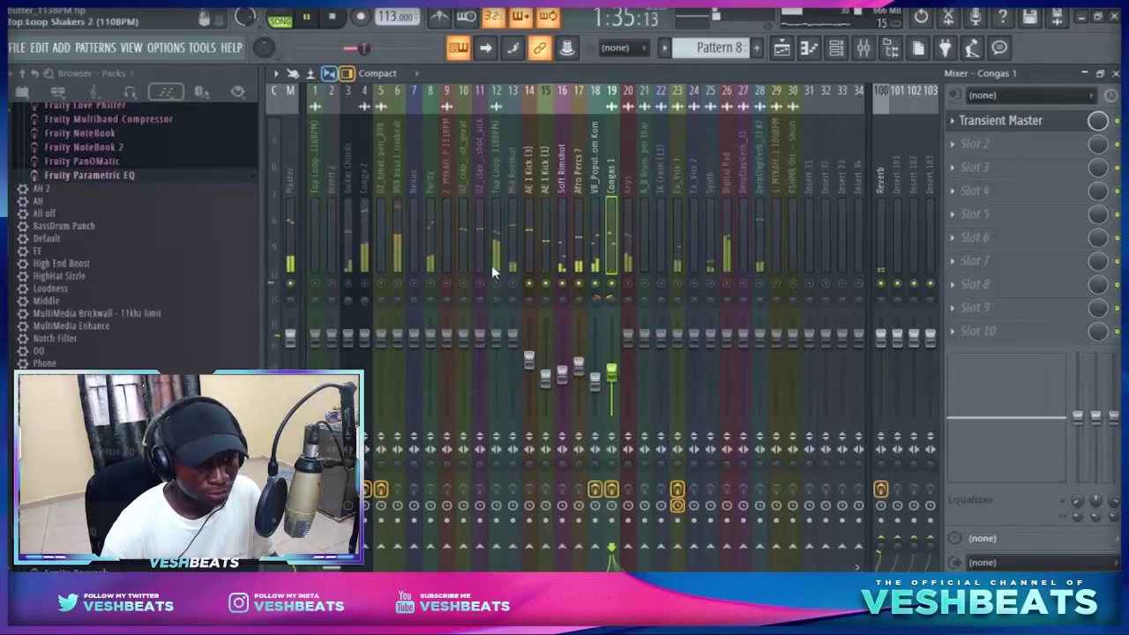
- Unmute and pan the Conga 2 track, lower its volume to about -13.9 dB and readjust it slightly during playback
key(space)
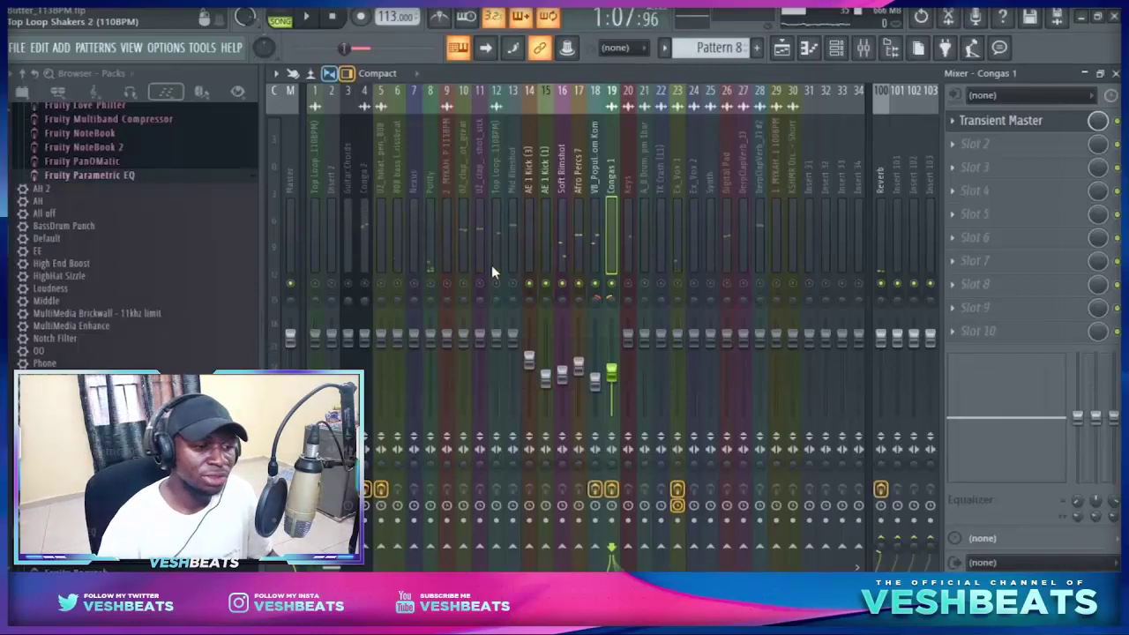
key(space)
click(365, 255)
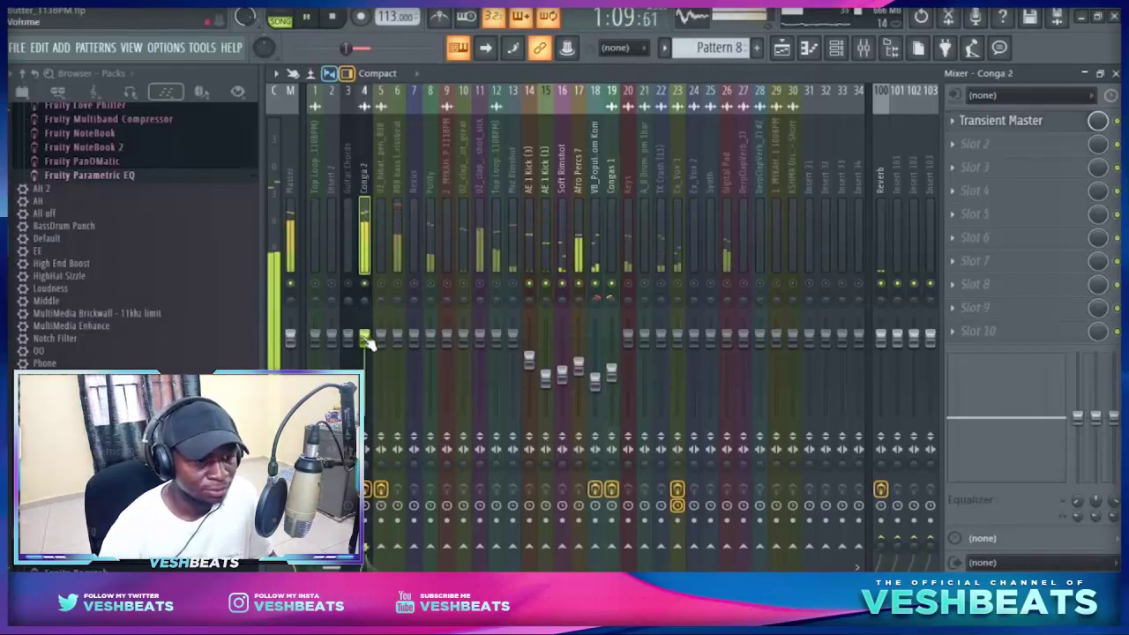
drag(364, 336, 364, 376)
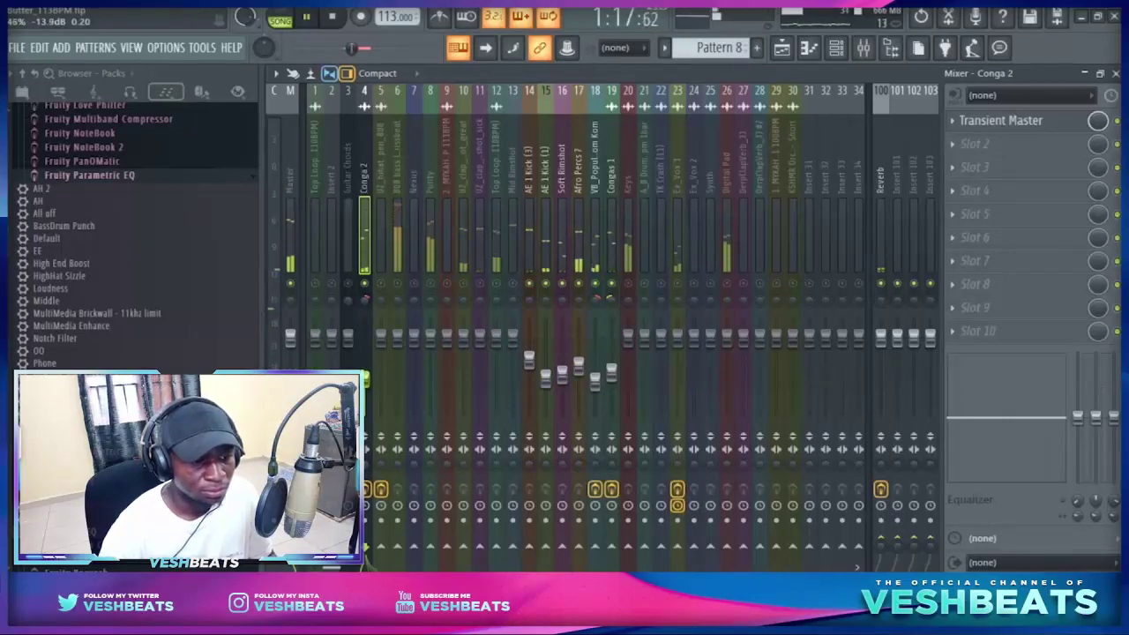
key(space)
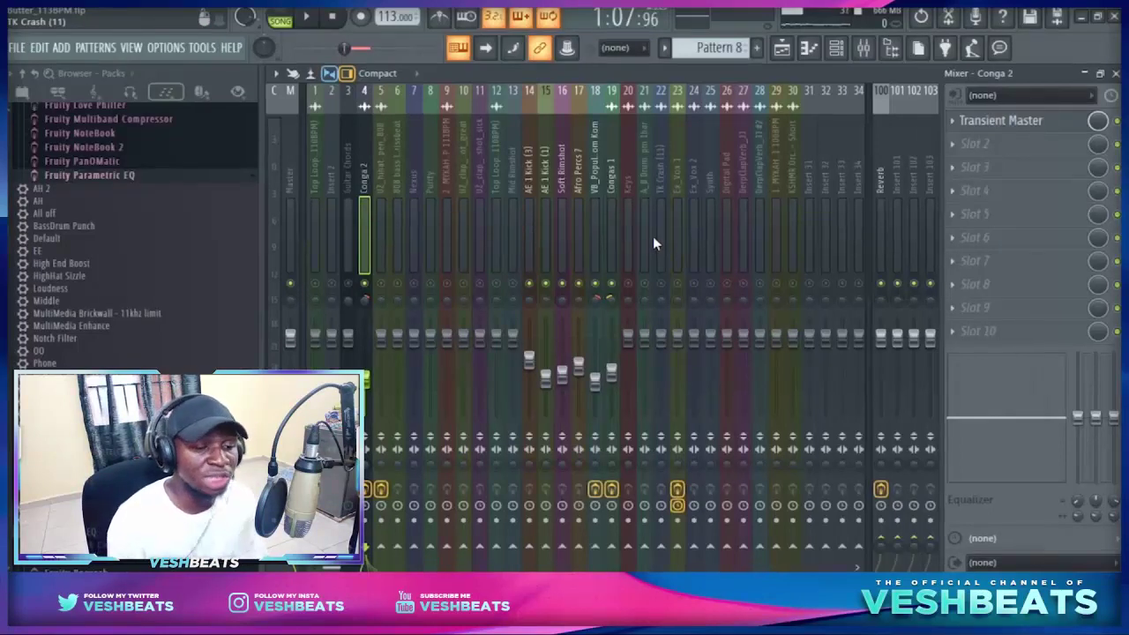
key(space)
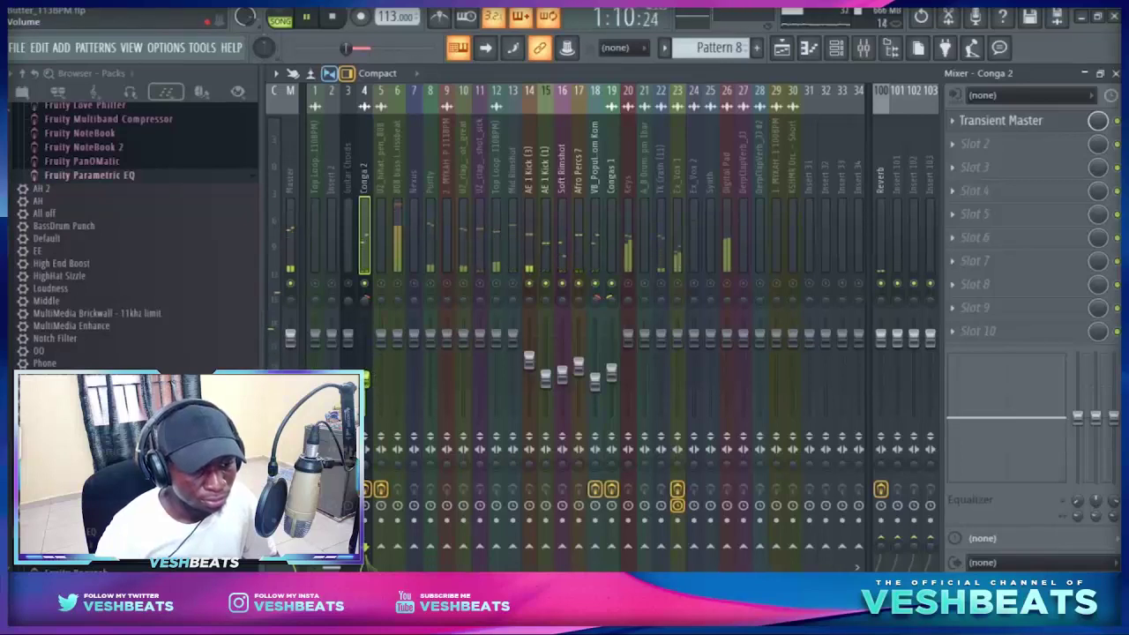
drag(372, 375, 372, 369)
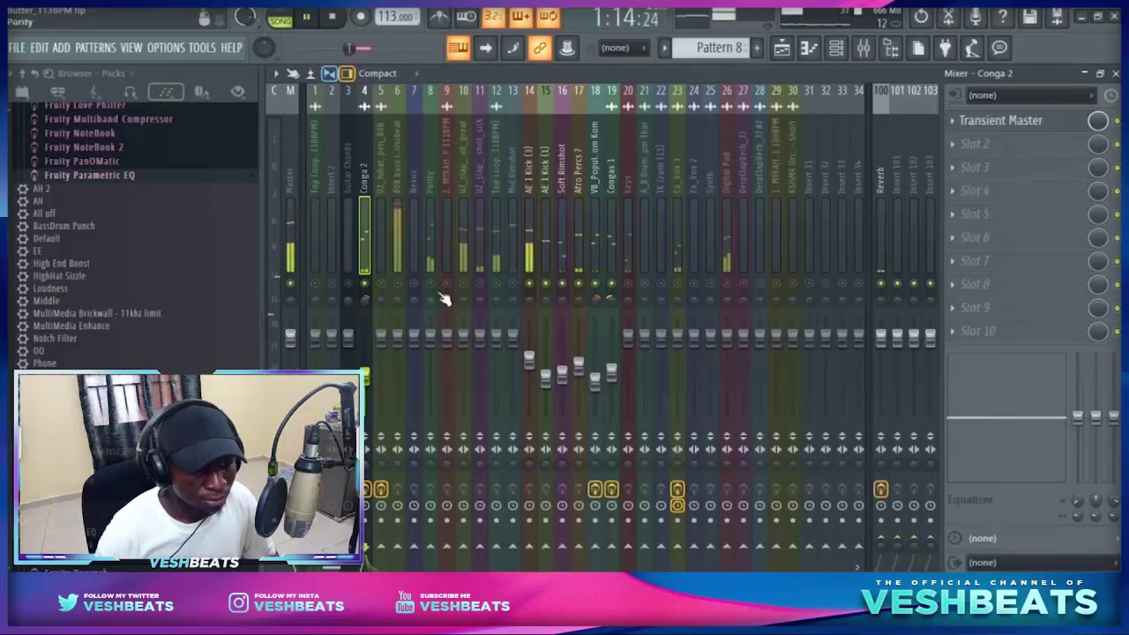
- Unmute the two UZ_clap tracks and lower the great clap to about -13.4 dB and the sick clap to about -11.9 dB
click(465, 265)
drag(463, 335, 463, 376)
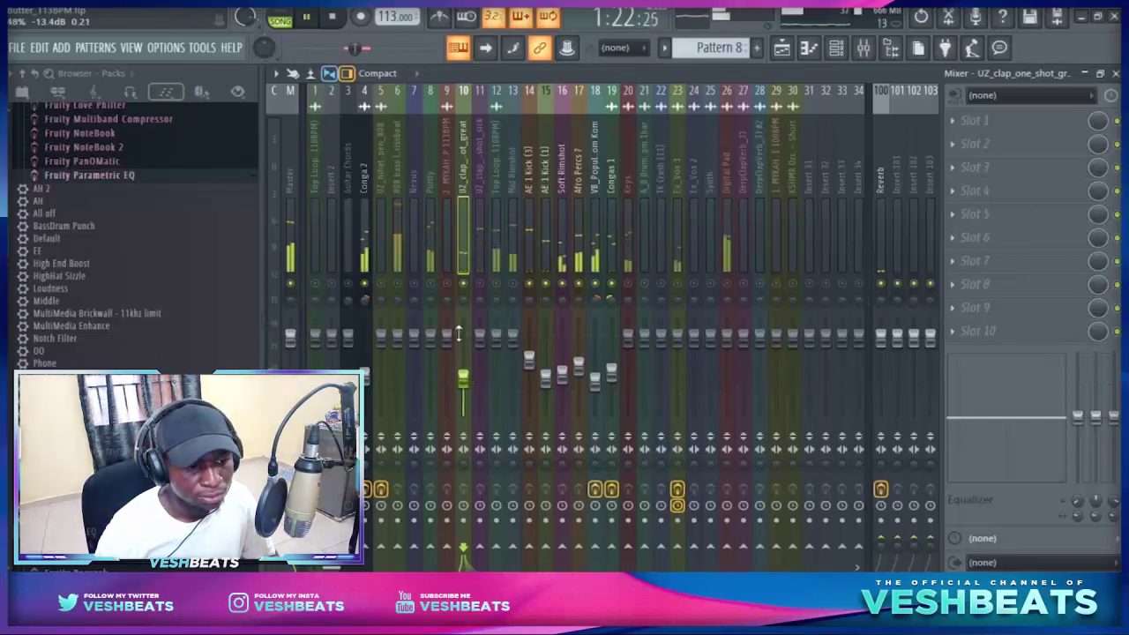
click(479, 269)
drag(478, 337, 478, 377)
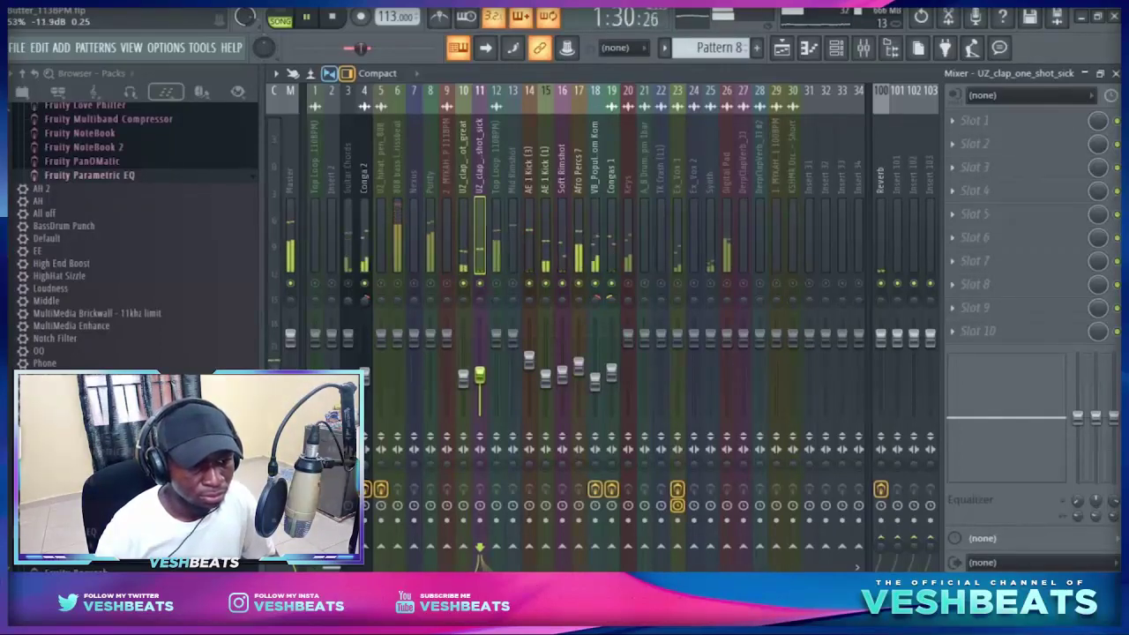
- Rebalance the UZ_clap_one_shot_sick track's volume to about -13.3 dB against the chorus playback
drag(479, 375, 479, 382)
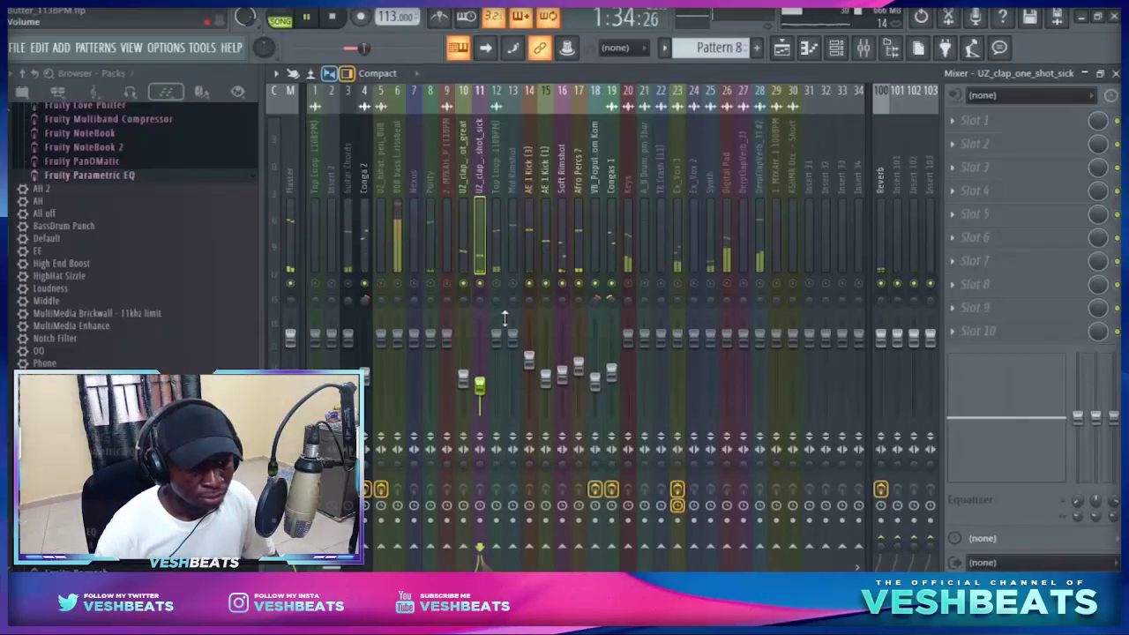
key(space)
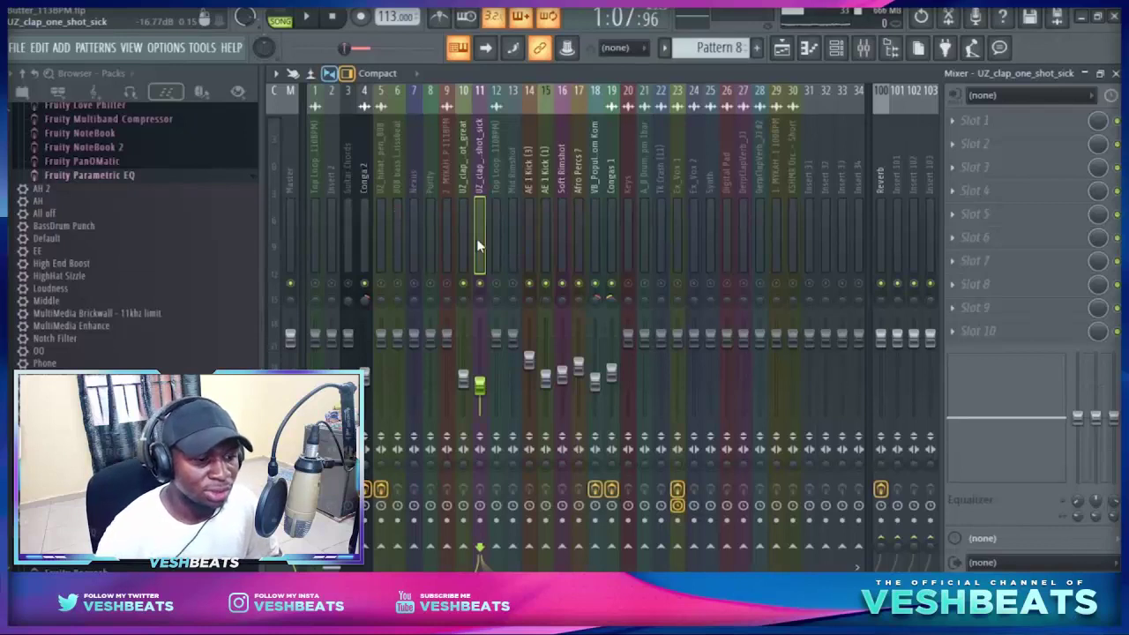
key(space)
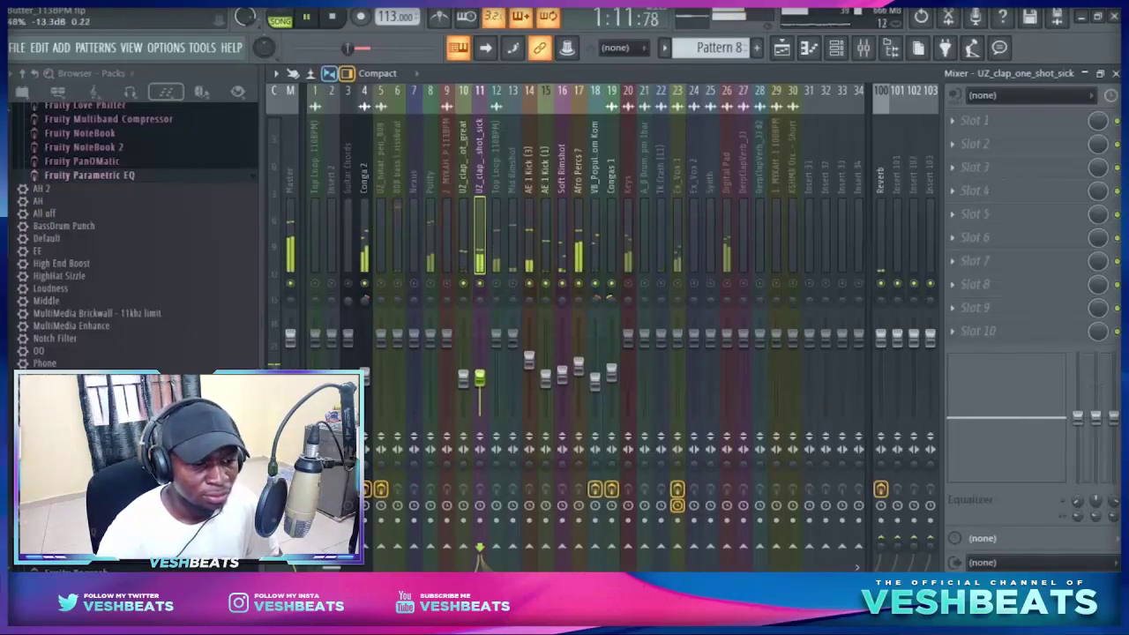
key(space)
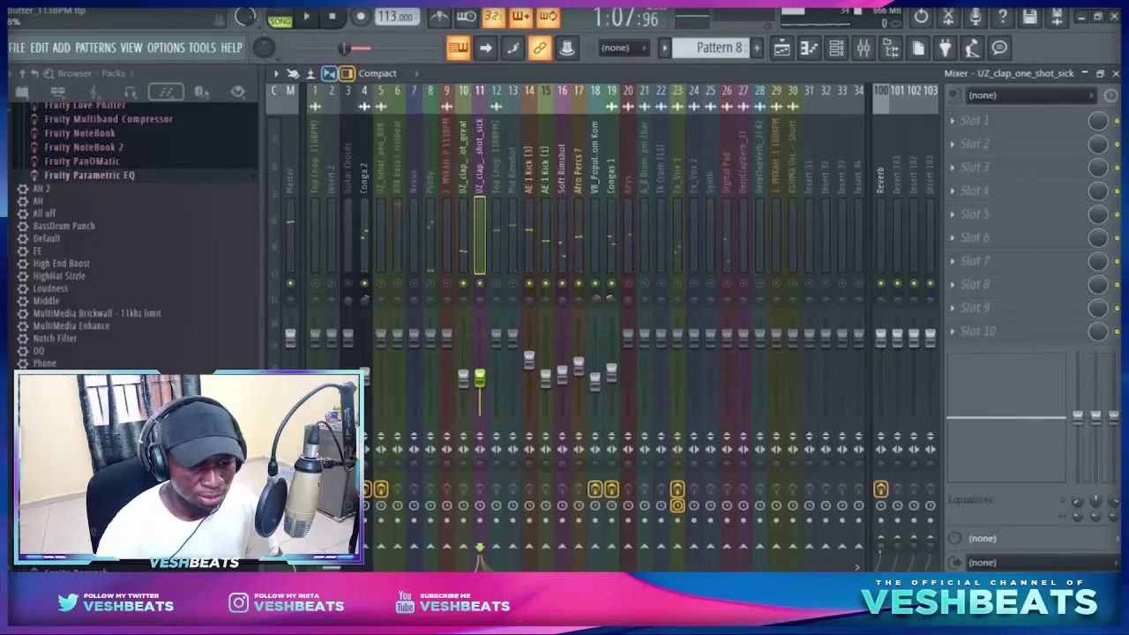
- Unmute the Top Loop Shakers 2 track on mixer insert 12 and lower its volume moderately during playback
key(space)
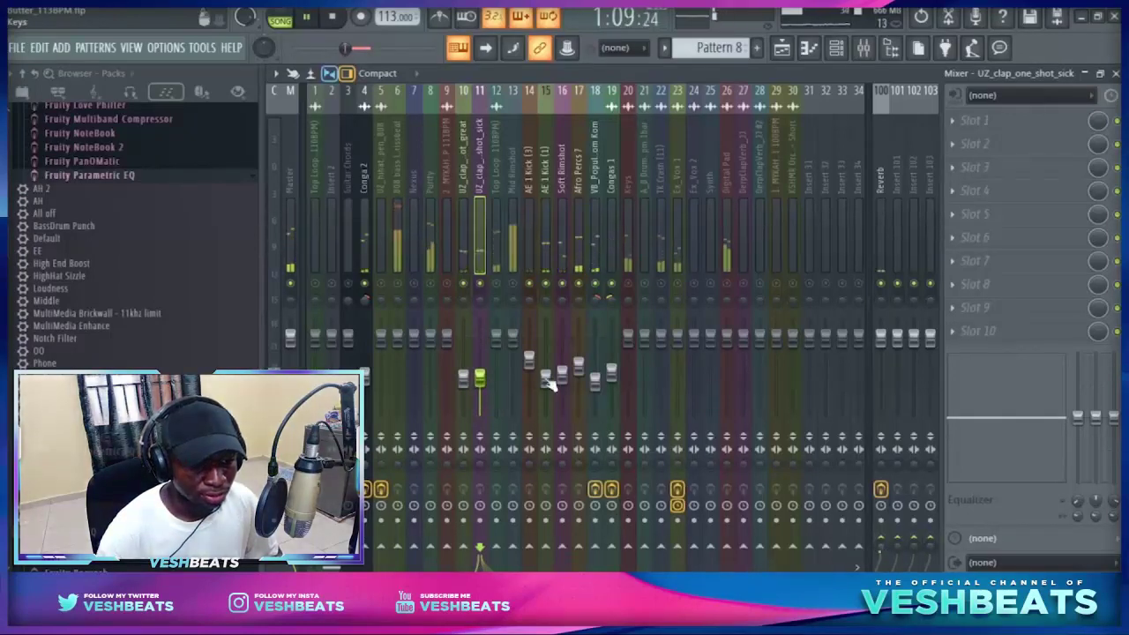
click(497, 284)
drag(495, 340, 495, 358)
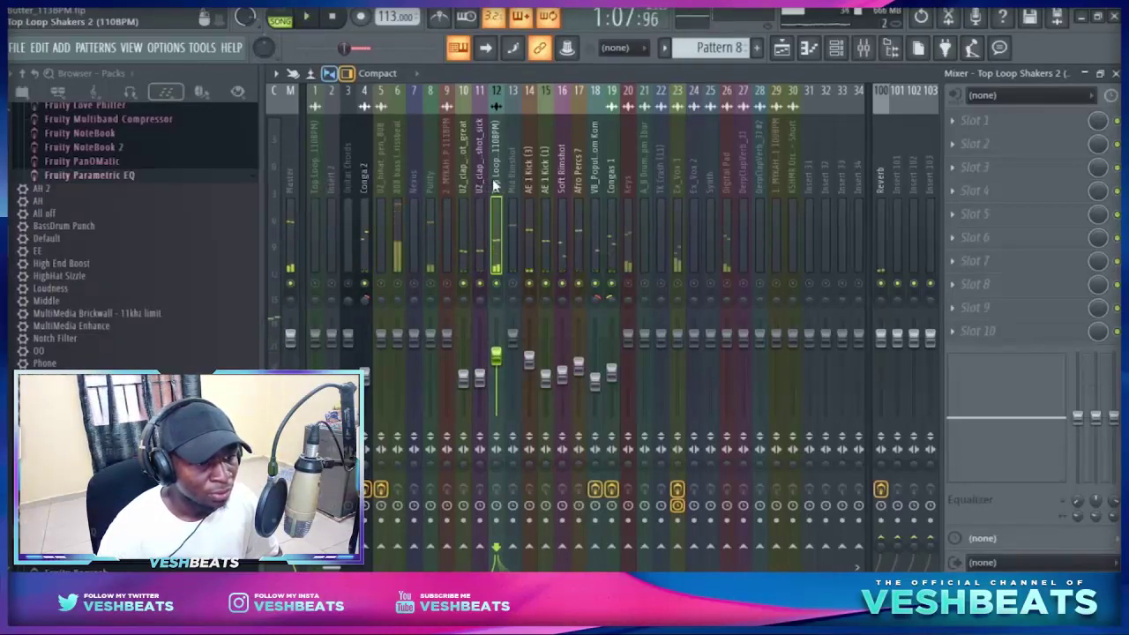
- Look for the Top Loop Shakers 2 clip in the playlist and sort the channel rack by mixer track number
click(781, 47)
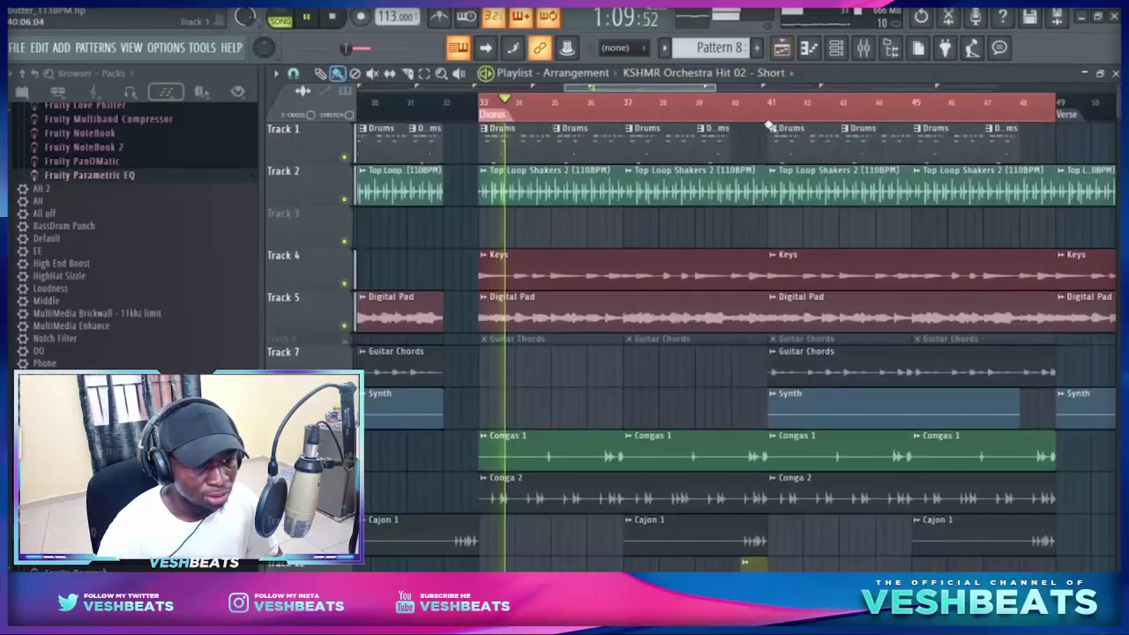
click(837, 50)
scroll(545, 344, down, 5)
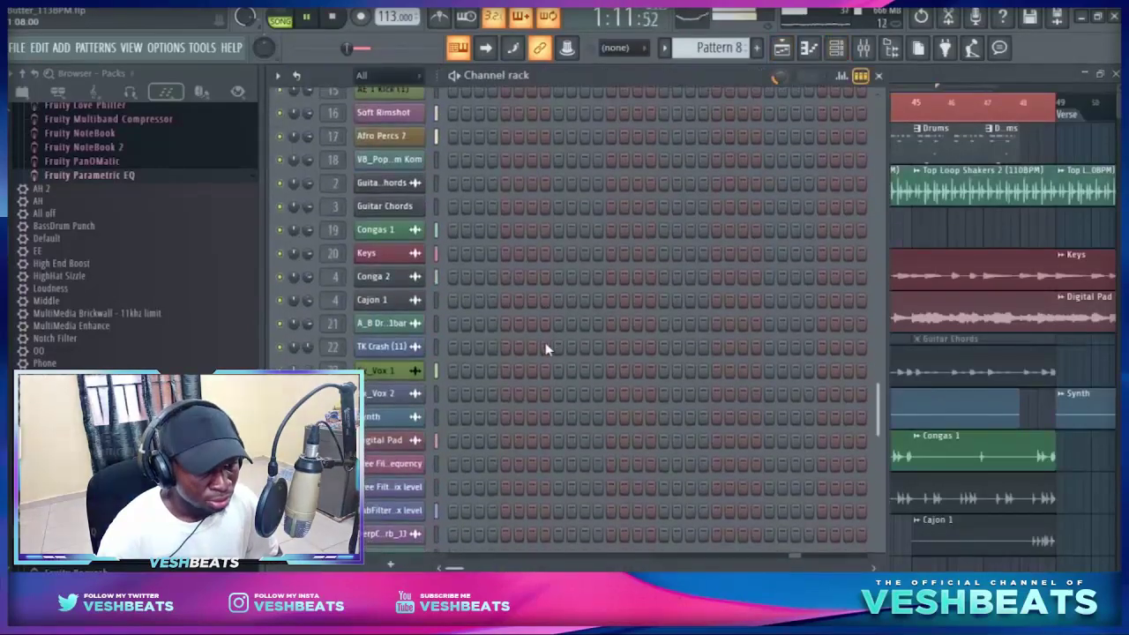
scroll(545, 344, up, 6)
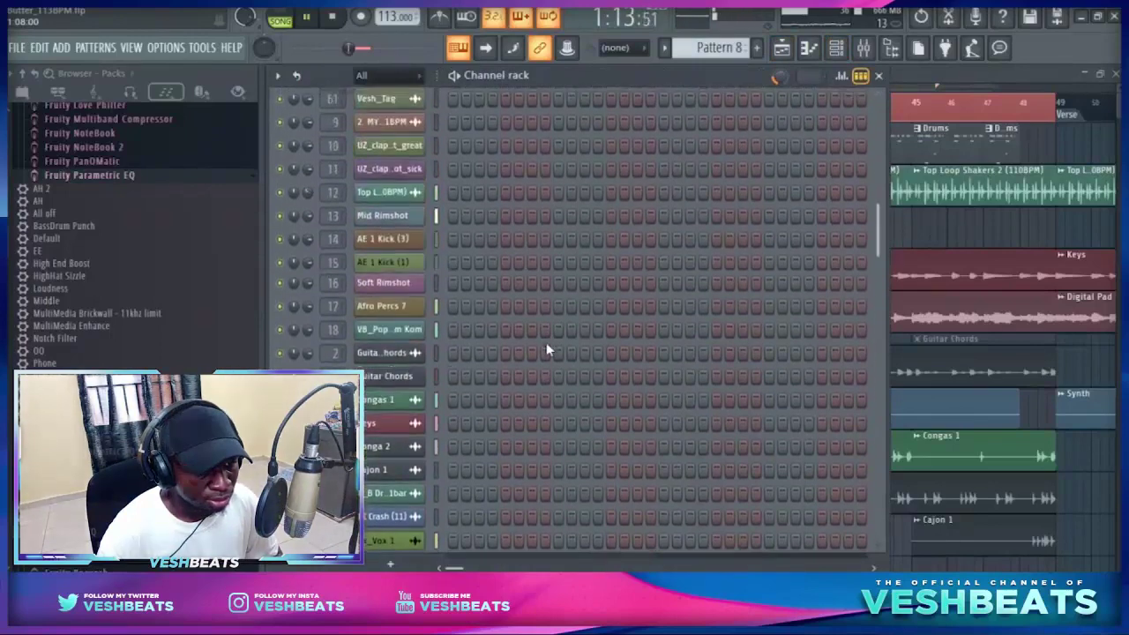
click(277, 75)
mouse_move(300, 187)
click(522, 217)
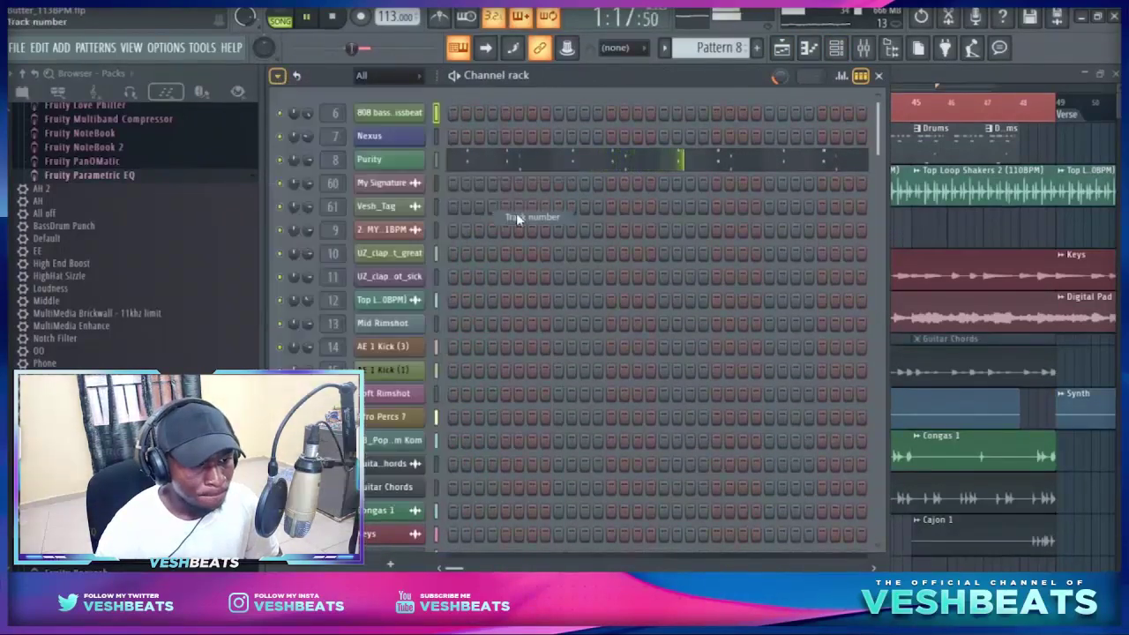
- Stop playback and reroute the Top Loop Shakers 2 channel from mixer track 12 to track 1, which holds Transient Master
click(863, 48)
key(space)
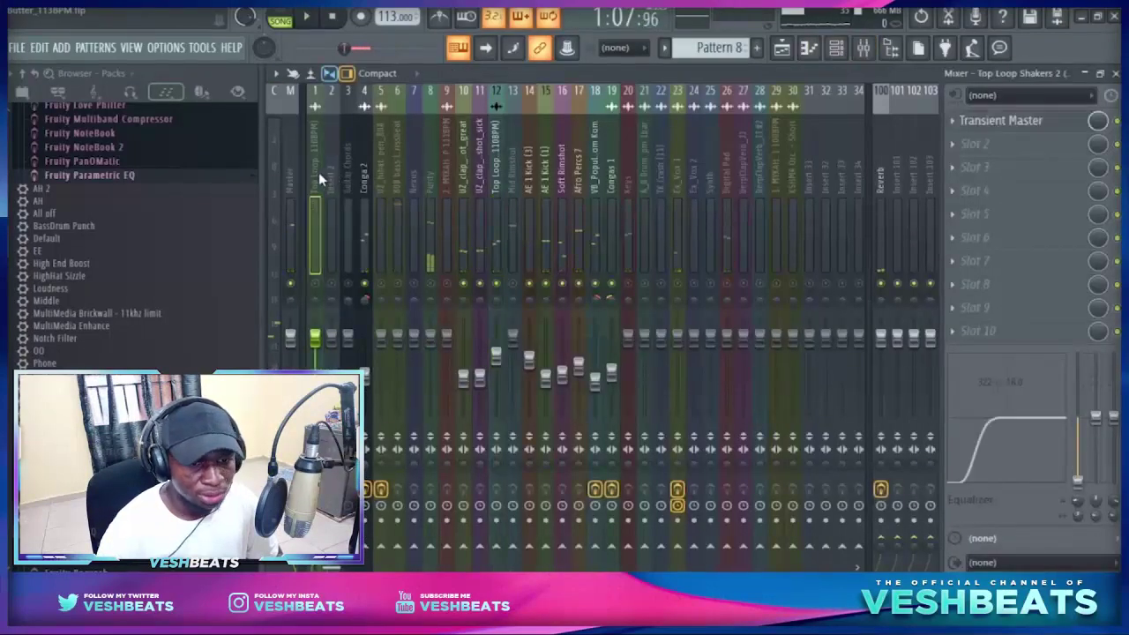
click(495, 185)
click(835, 47)
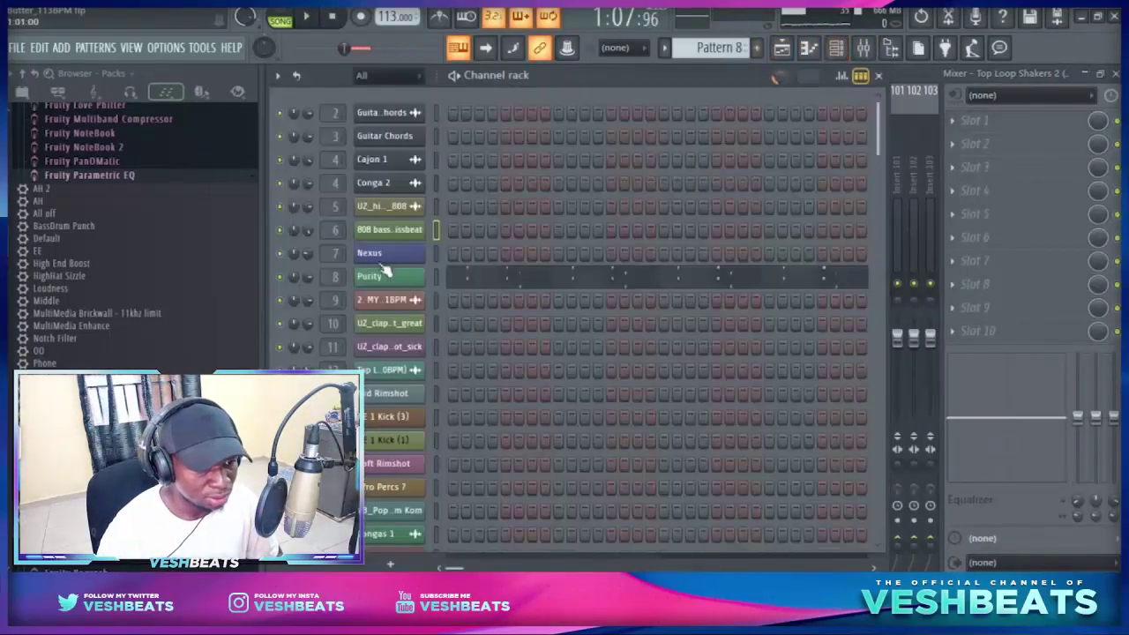
drag(332, 393, 332, 360)
click(332, 367)
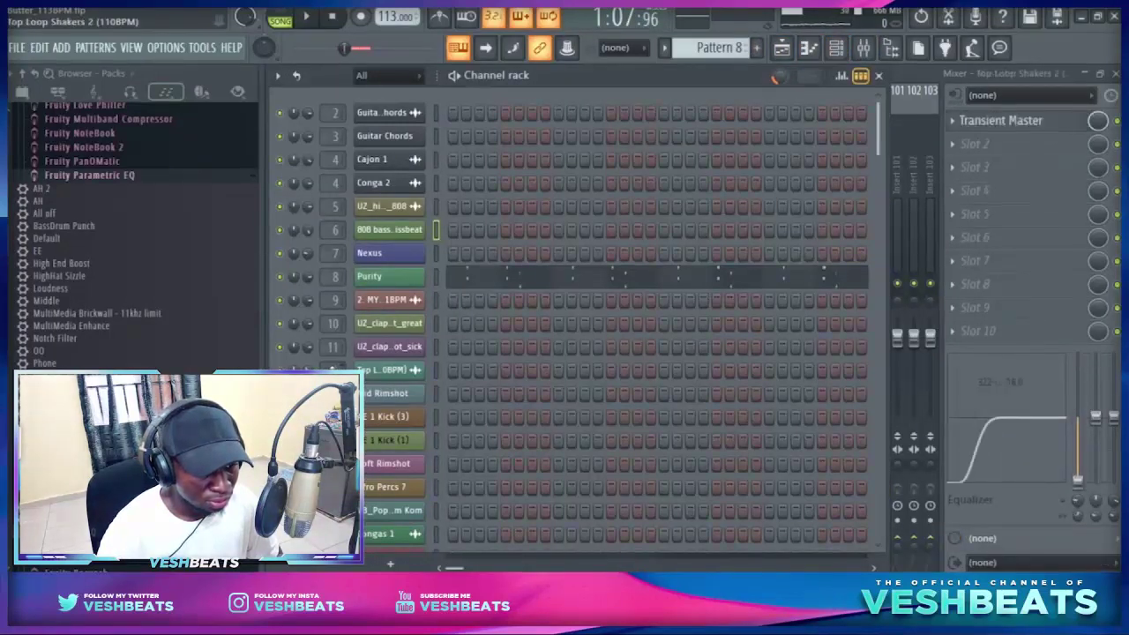
- Unmute the Top Loop Shakers 2 track on mixer insert 1 and lower its volume to about -9.4 dB
click(922, 80)
click(315, 284)
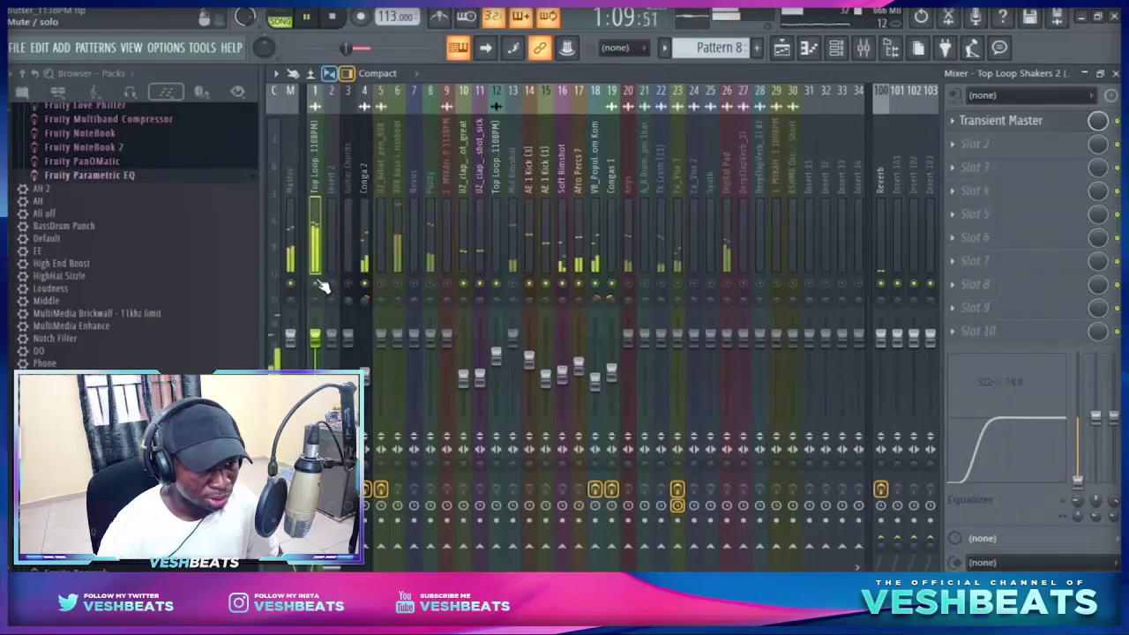
drag(318, 339, 319, 364)
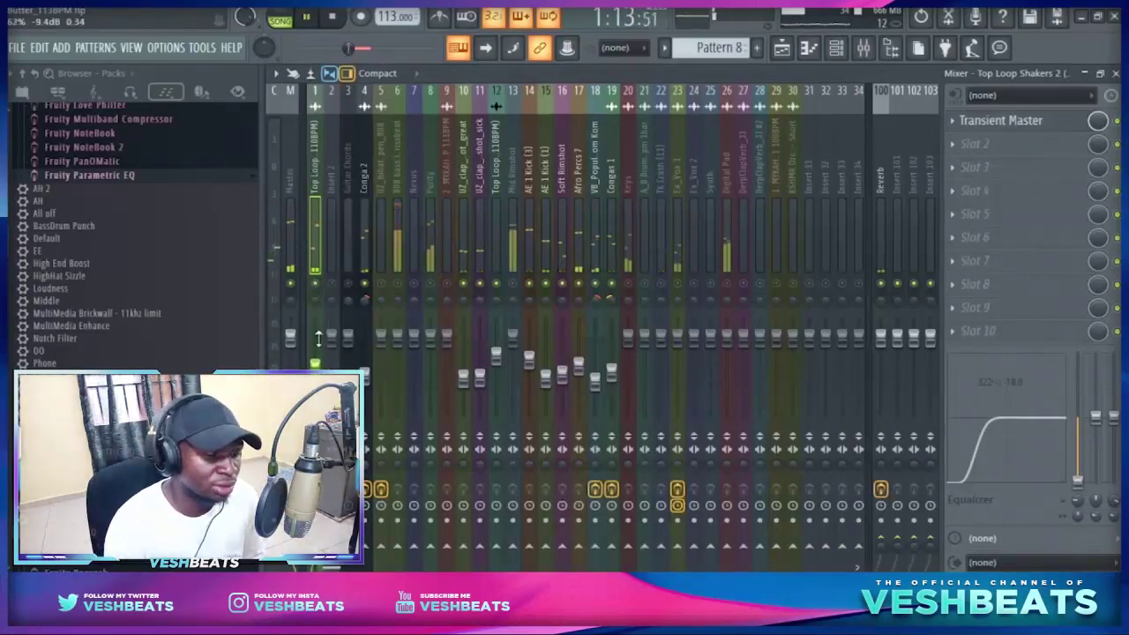
- Stop playback and move the leftover Top Loop Shakers 2 mixer track from insert 12 to insert 32
click(496, 203)
key(space)
key(alt+Right)
key(alt+Right)
key(alt+Right)
key(alt+Right)
key(alt+Right)
key(alt+Right)
key(alt+Right)
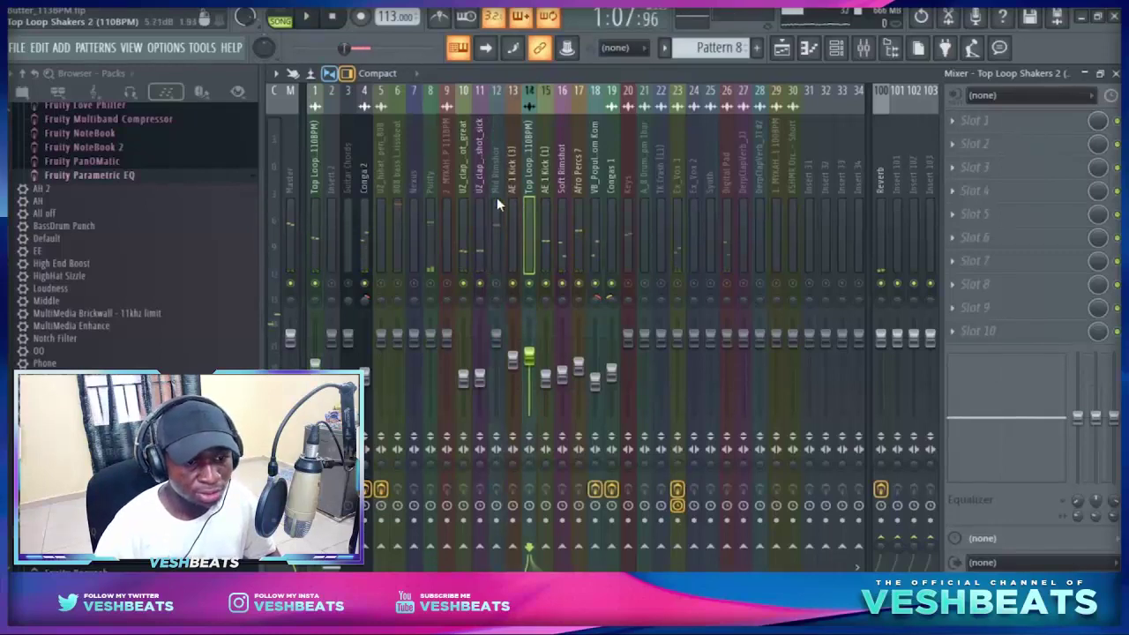
key(alt+Right)
key(alt+Right)
key(alt+Right)
key(alt+Right)
key(alt+Right)
key(alt+Right)
key(alt+Right)
key(alt+Right)
key(alt+Right)
key(alt+Right)
key(alt+Right)
key(alt+Right)
key(alt+Right)
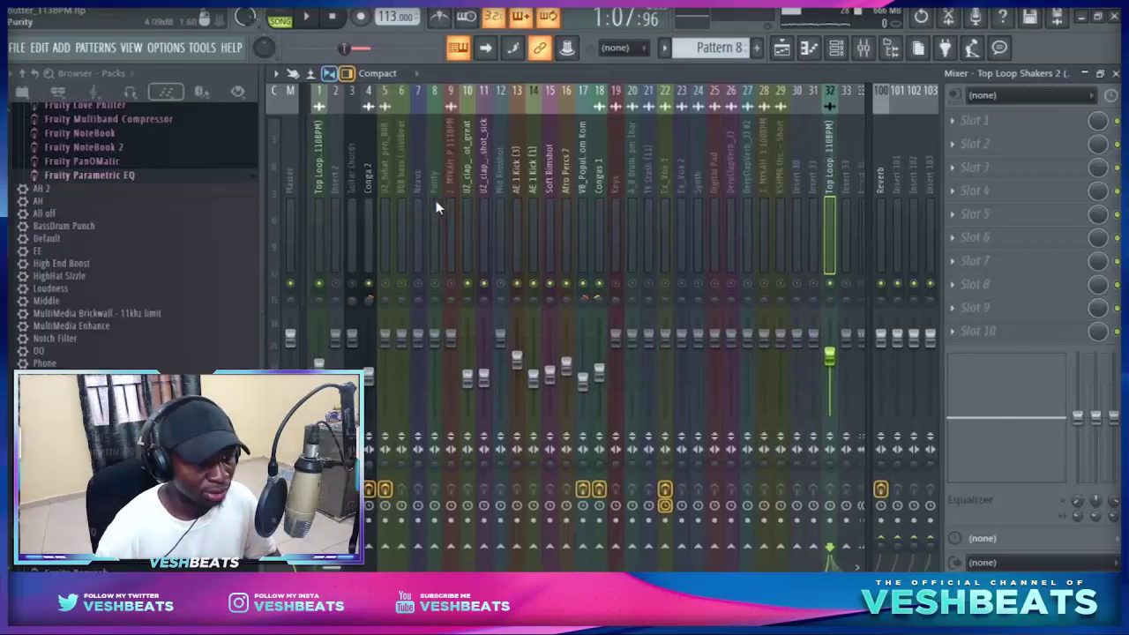
- Unmute the Mid Rimshot track on insert 12 and lower its volume moderately during chorus playback
key(space)
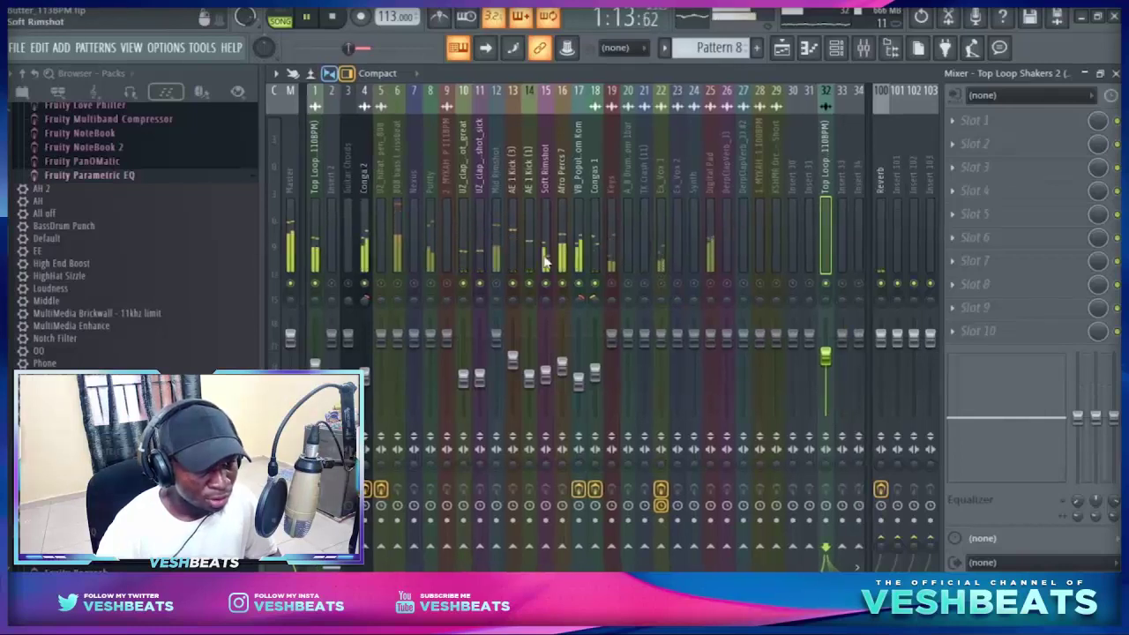
click(499, 258)
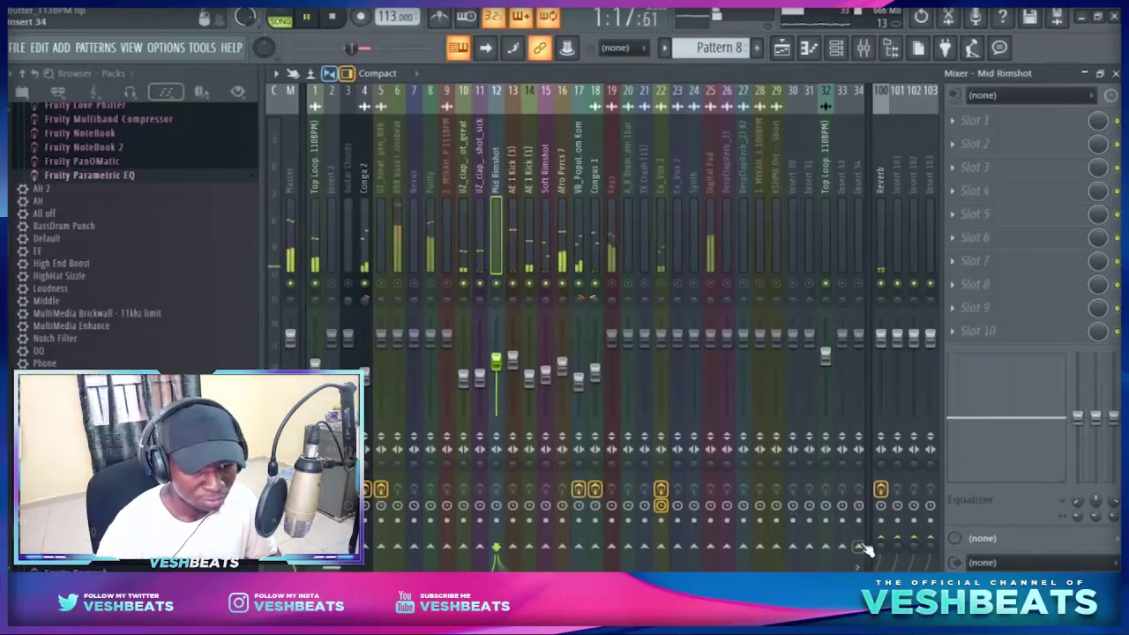
key(space)
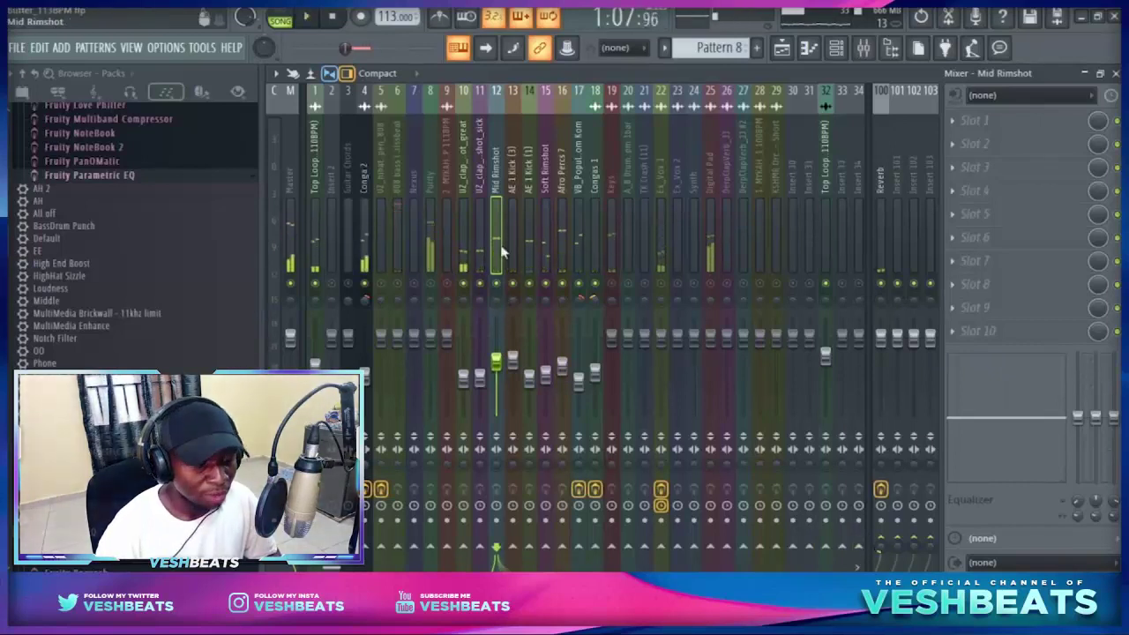
- Add Fruity Stereo Enhancer to the Mid Rimshot track with a phase offset of about 0.8 ms left
click(981, 128)
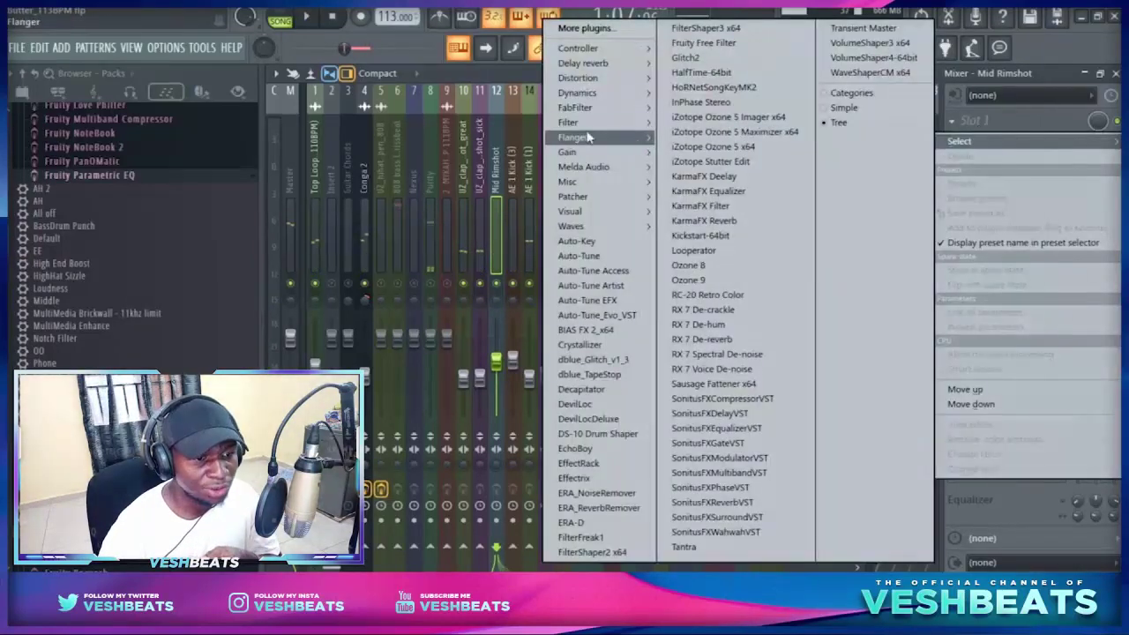
mouse_move(573, 155)
click(483, 196)
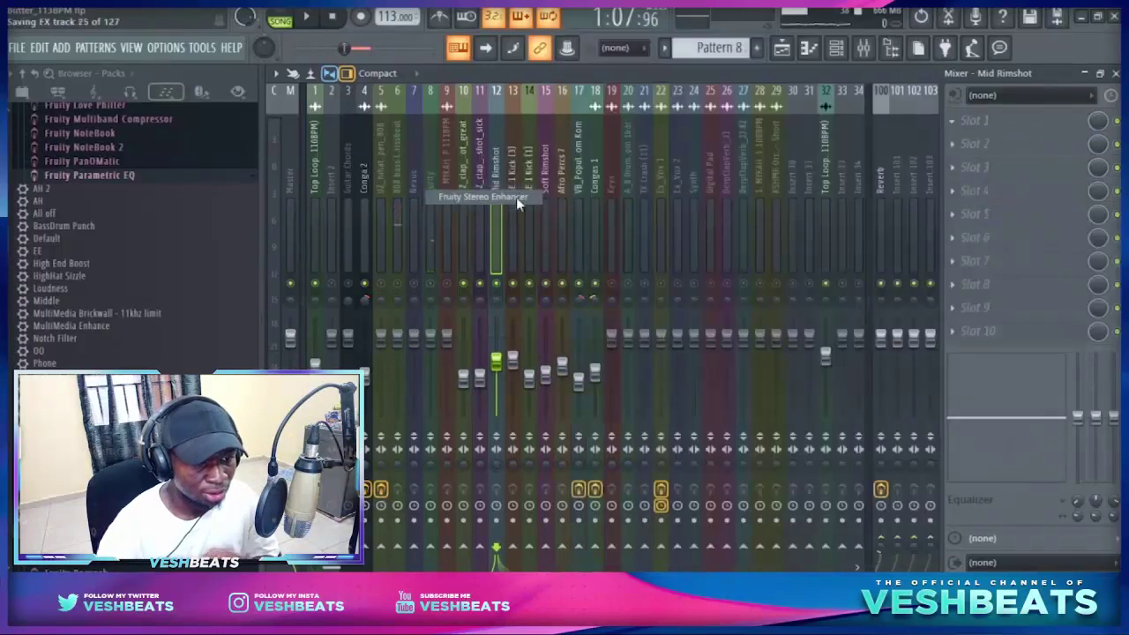
drag(504, 275, 504, 279)
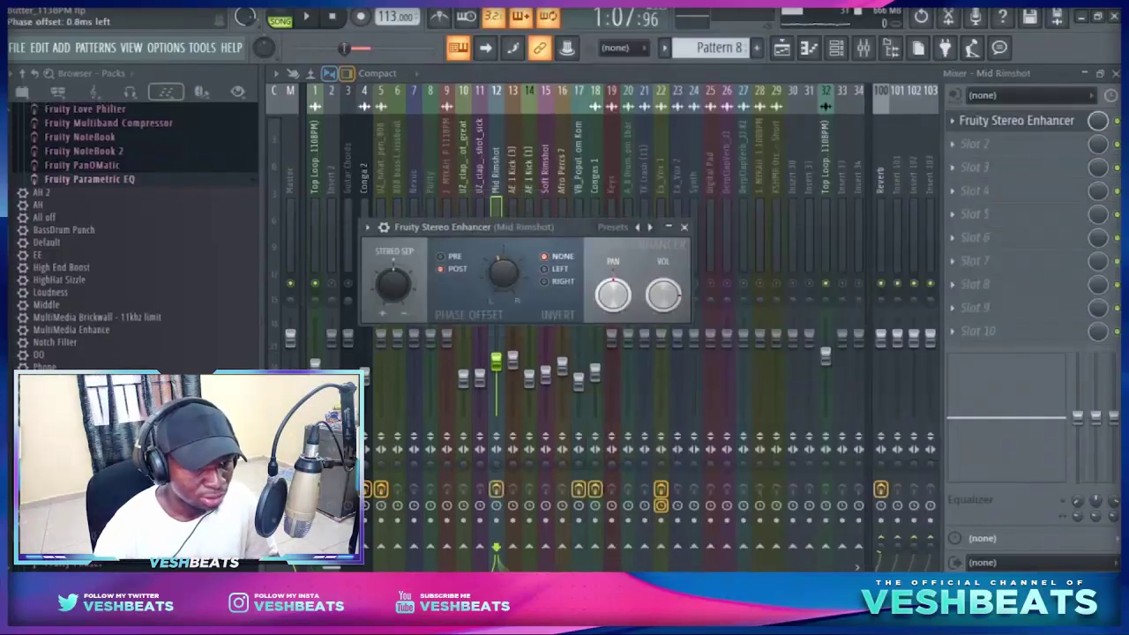
drag(519, 231, 521, 248)
click(566, 74)
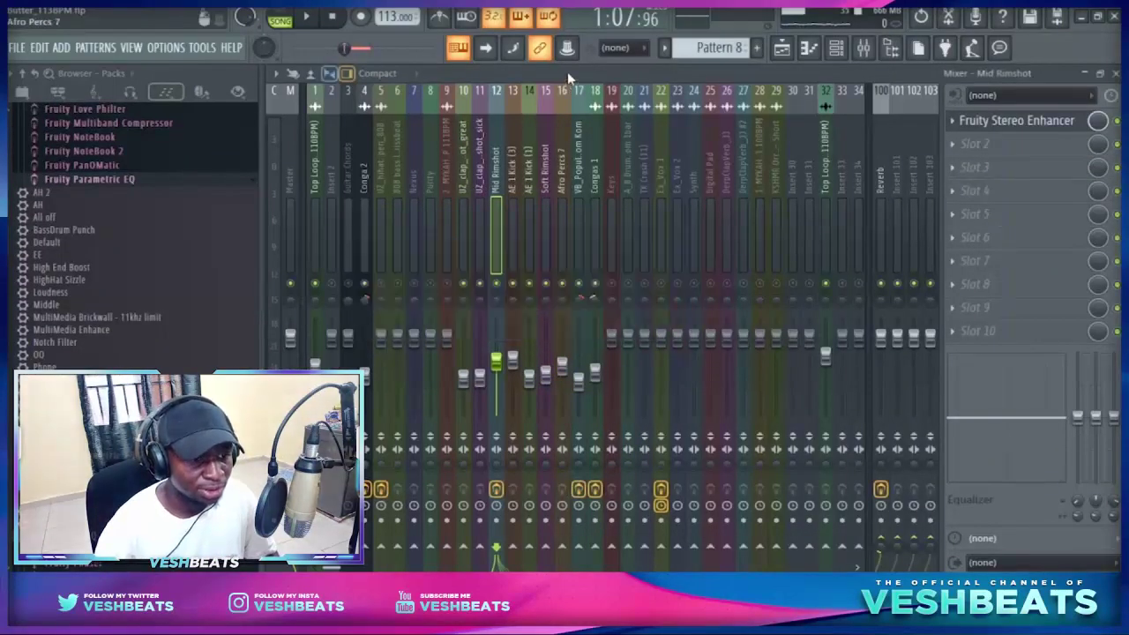
- Lower the Mid Rimshot track's volume further, close to the clap levels, while listening to the chorus
key(space)
drag(496, 361, 495, 374)
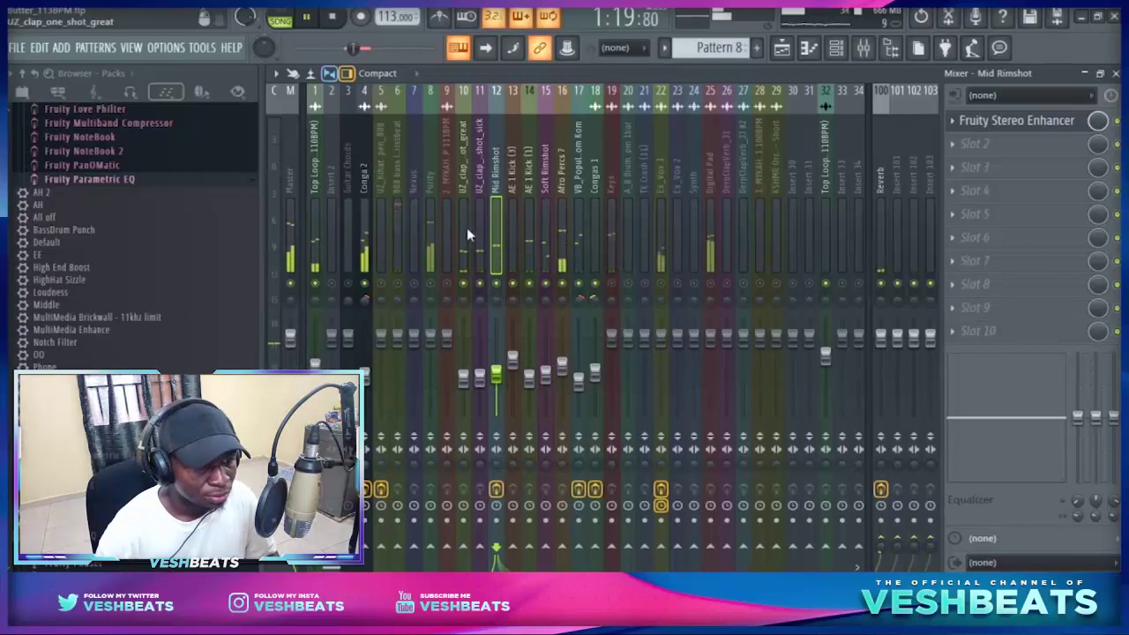
key(space)
- Unmute the 808 bass track, lower its volume to about -13.3 dB and audition it in the chorus
click(397, 255)
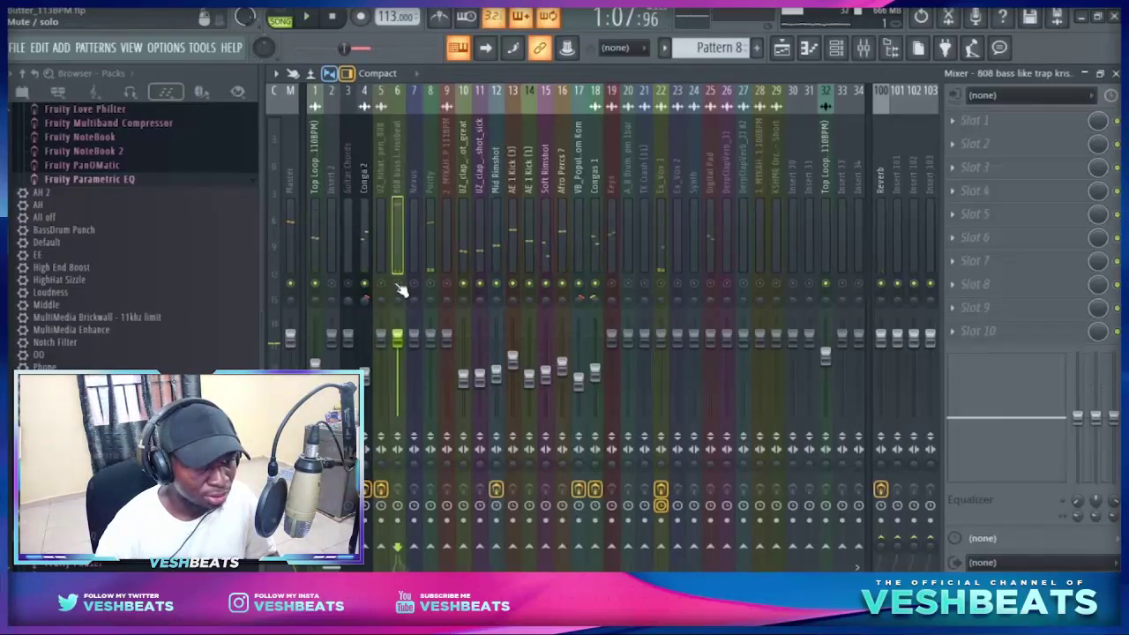
drag(402, 342, 400, 380)
key(space)
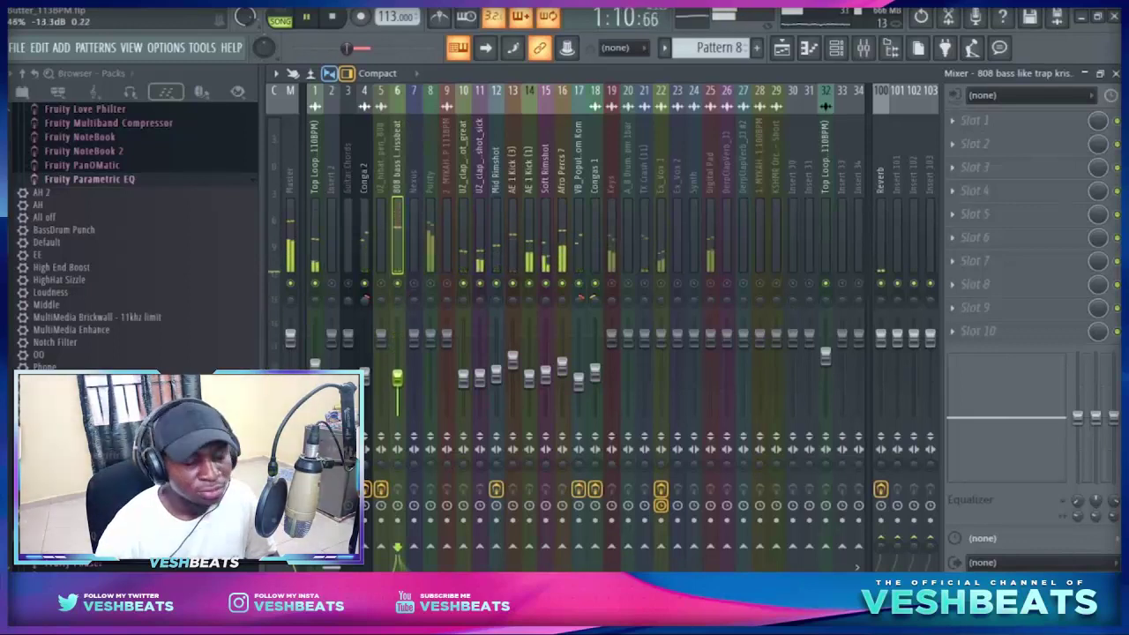
key(space)
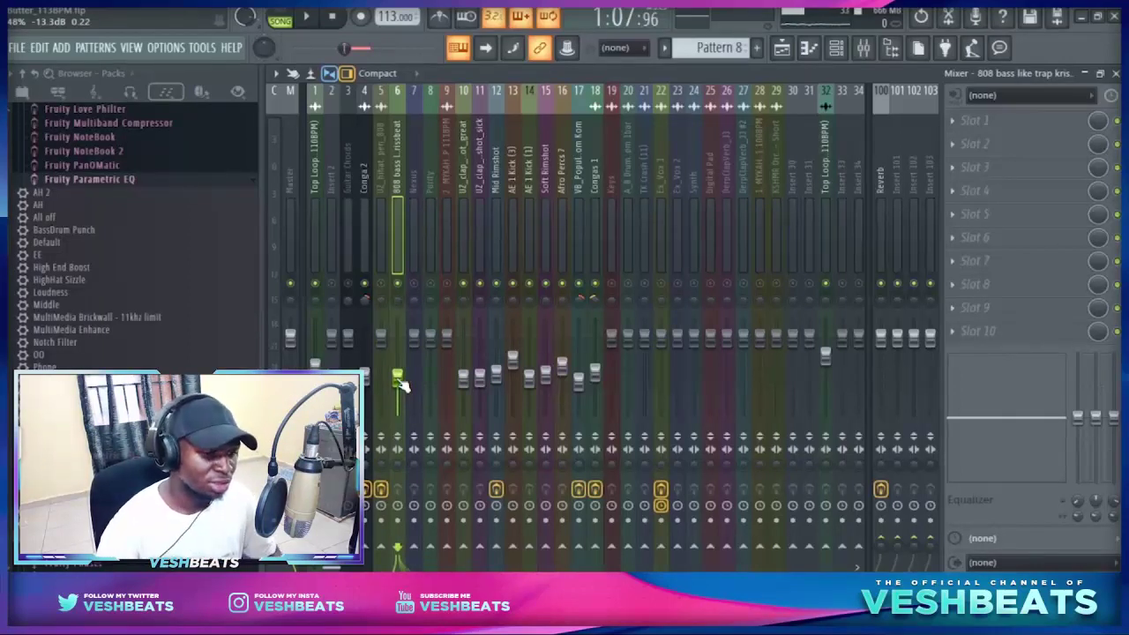
- Rebalance the 808 bass track's volume upward against the chorus playback, trimming it slightly at the end
key(space)
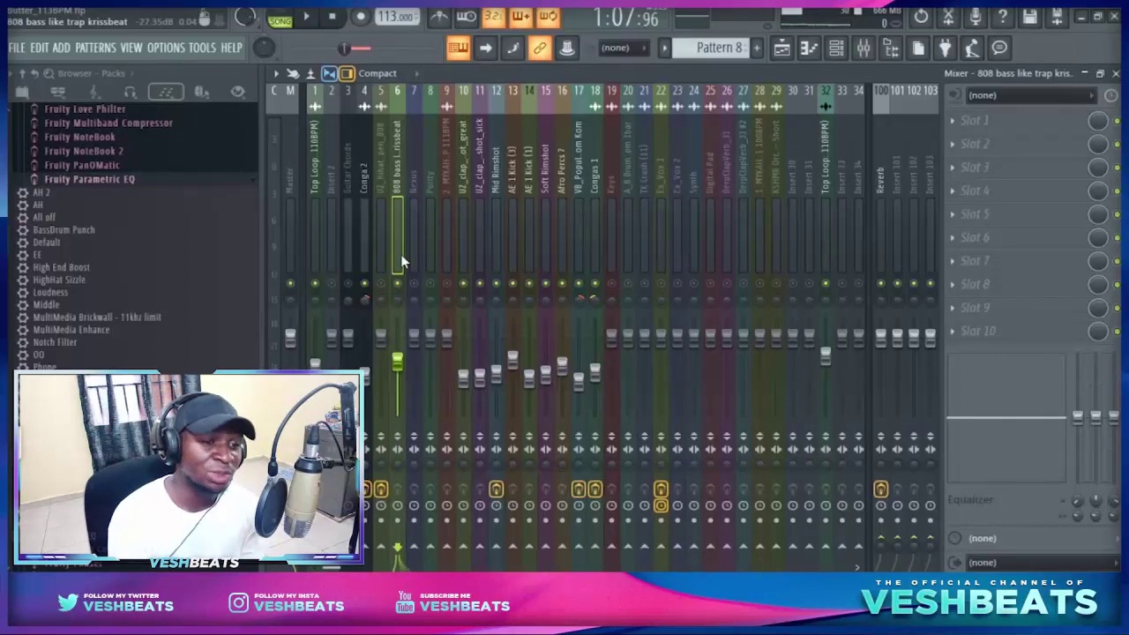
key(space)
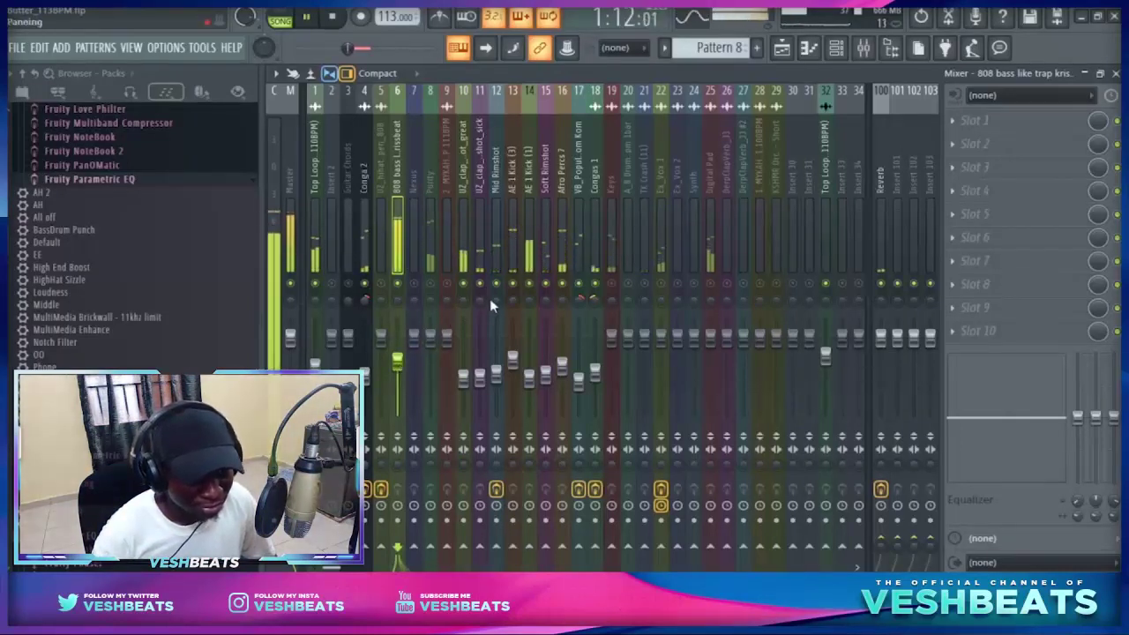
drag(401, 364, 401, 368)
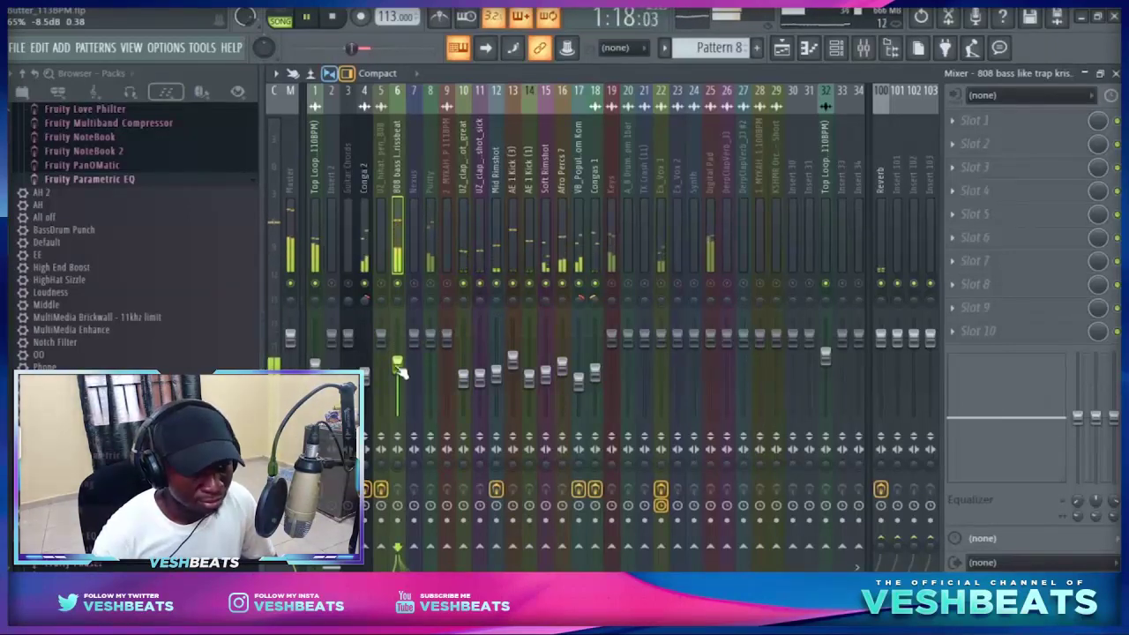
key(space)
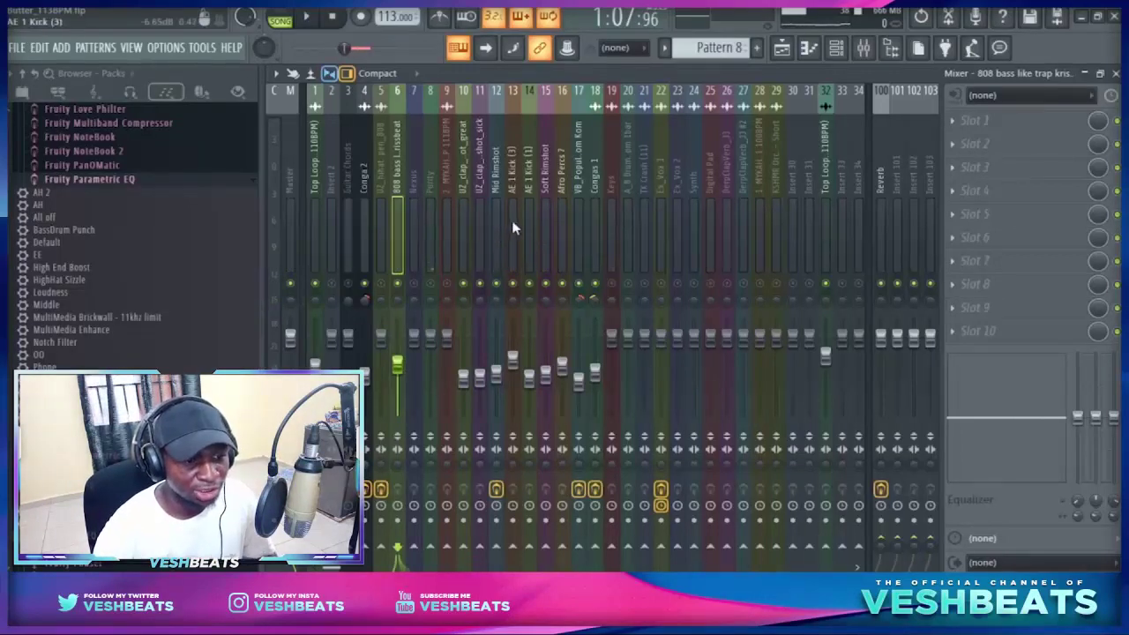
- Sidechain the AE 1 Kick (3) mixer track to the 808 bass track, keeping its existing routing
click(512, 221)
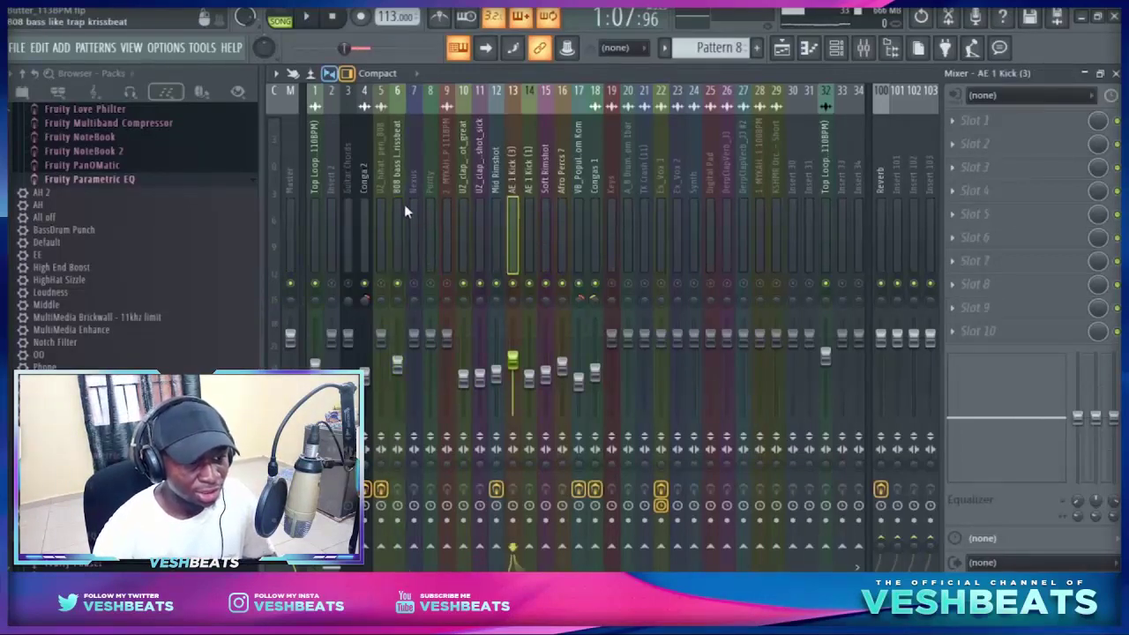
click(393, 199)
click(511, 194)
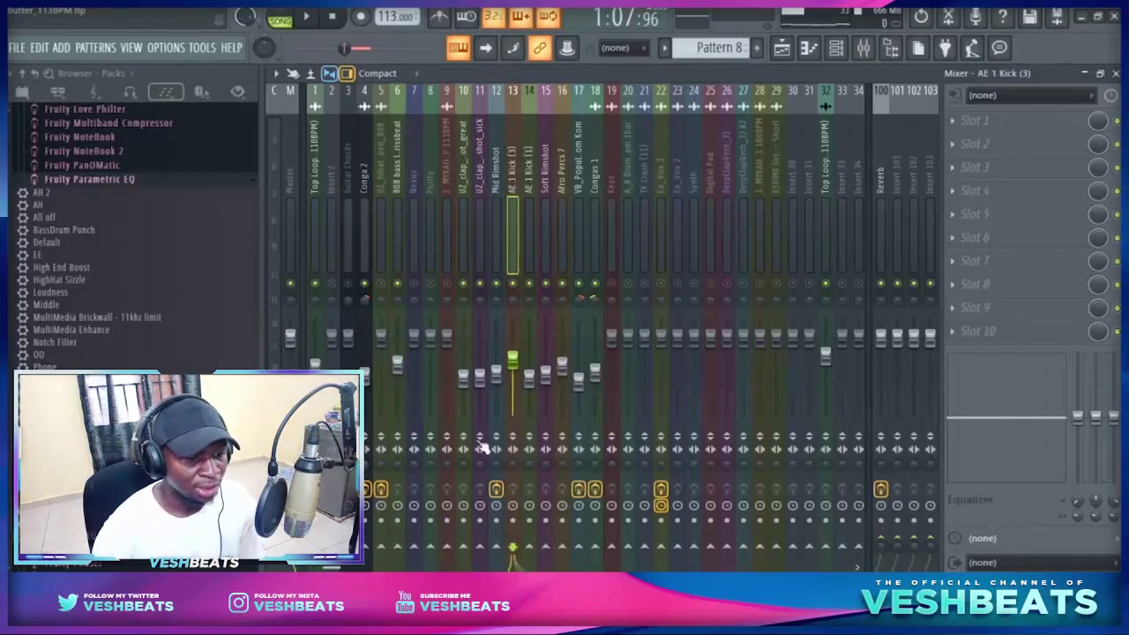
right_click(397, 550)
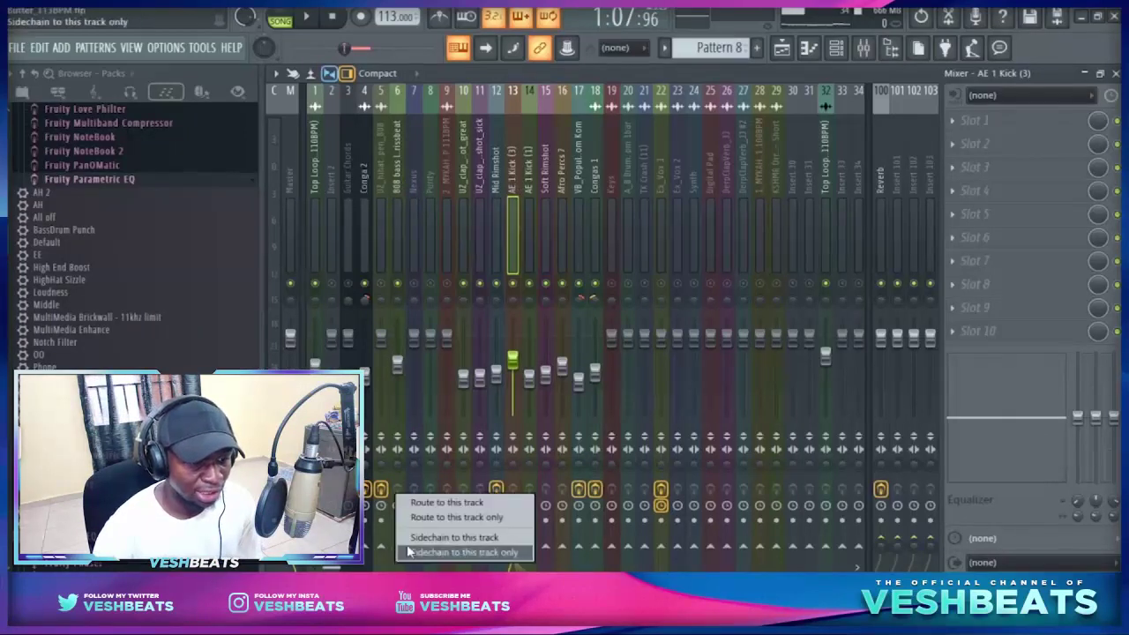
click(441, 534)
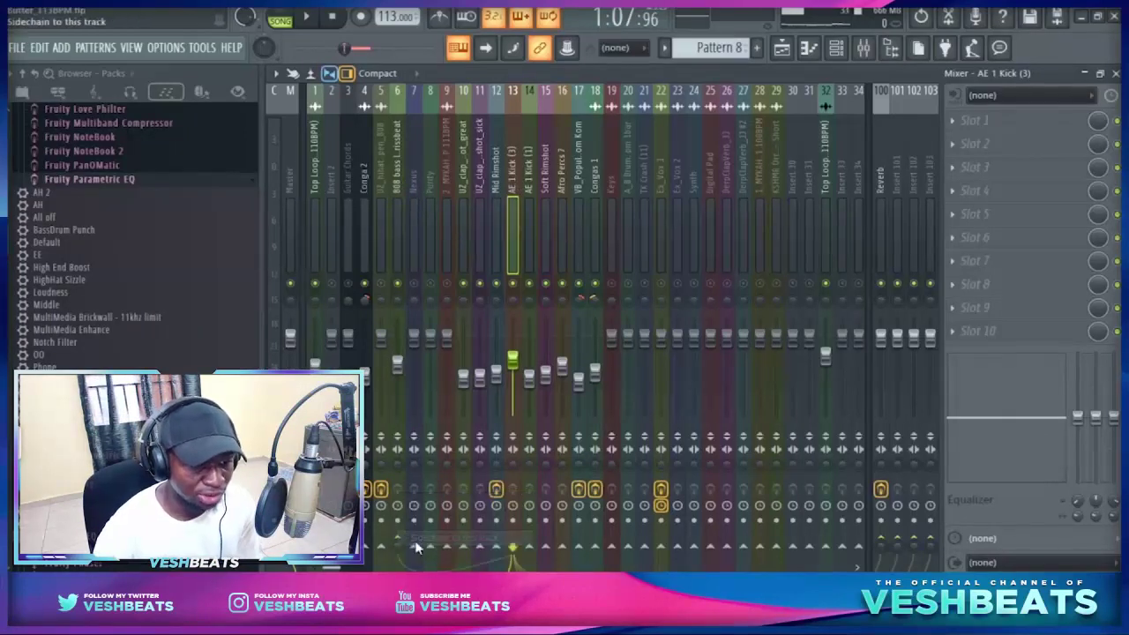
- Load Fruity Limiter in the 808 bass track's first effect slot and set its compressor's sidechain input to AE 1 Kick (3)
click(394, 167)
click(1022, 129)
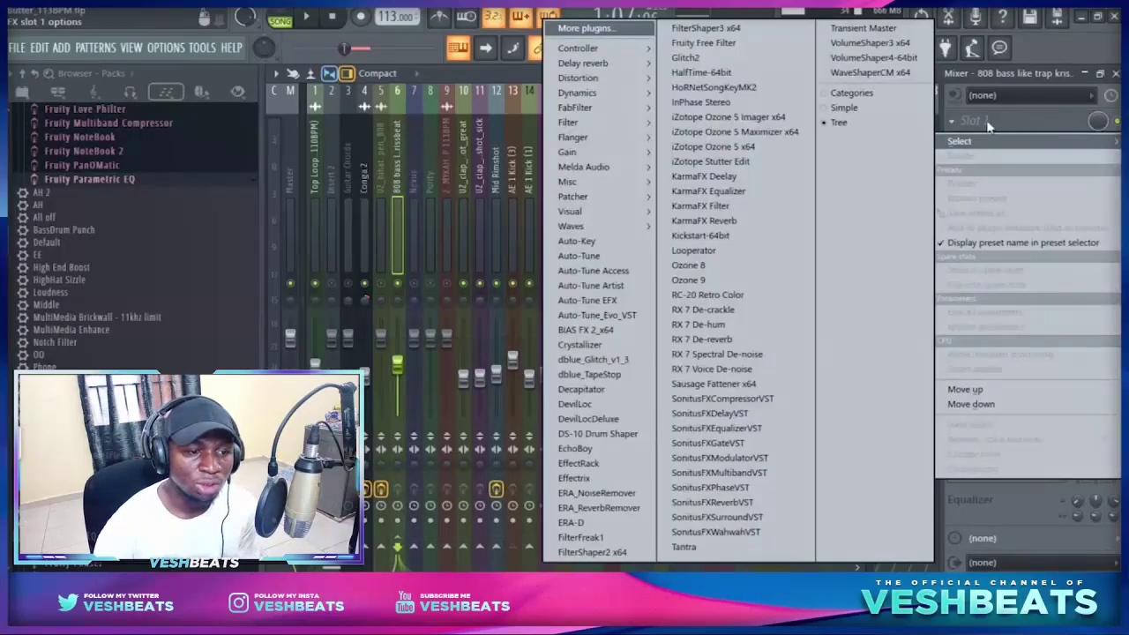
mouse_move(582, 92)
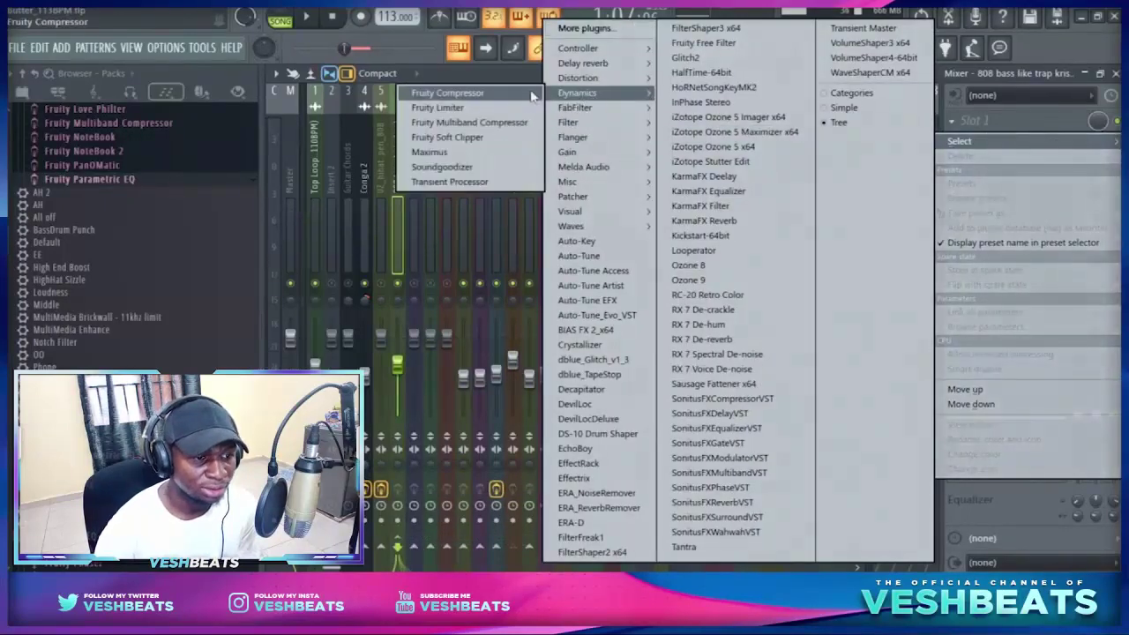
click(483, 107)
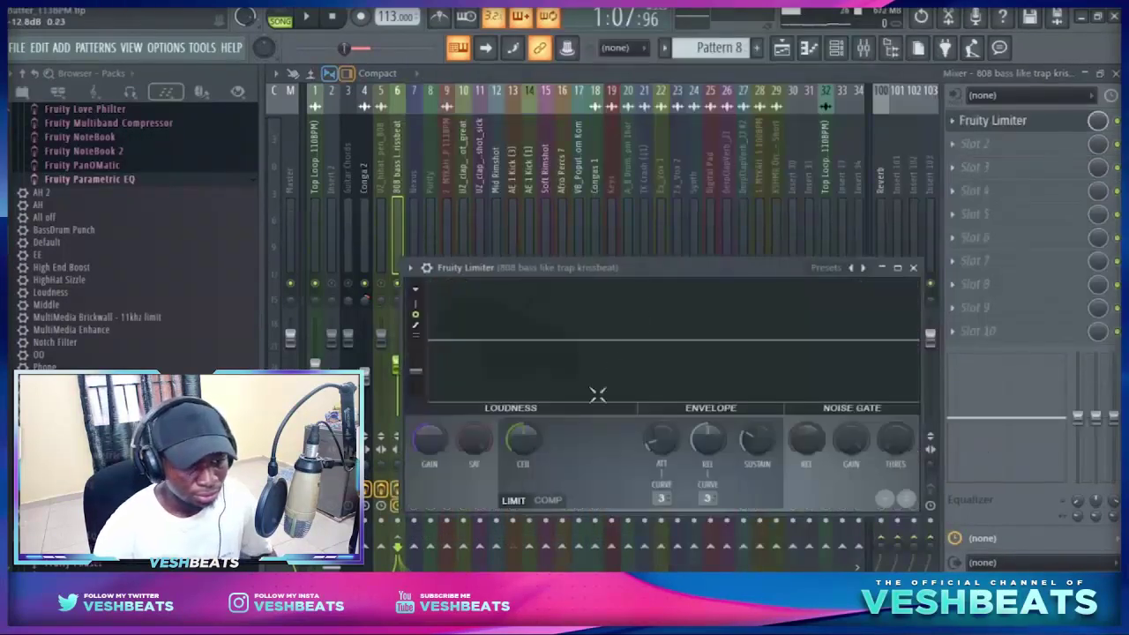
click(547, 500)
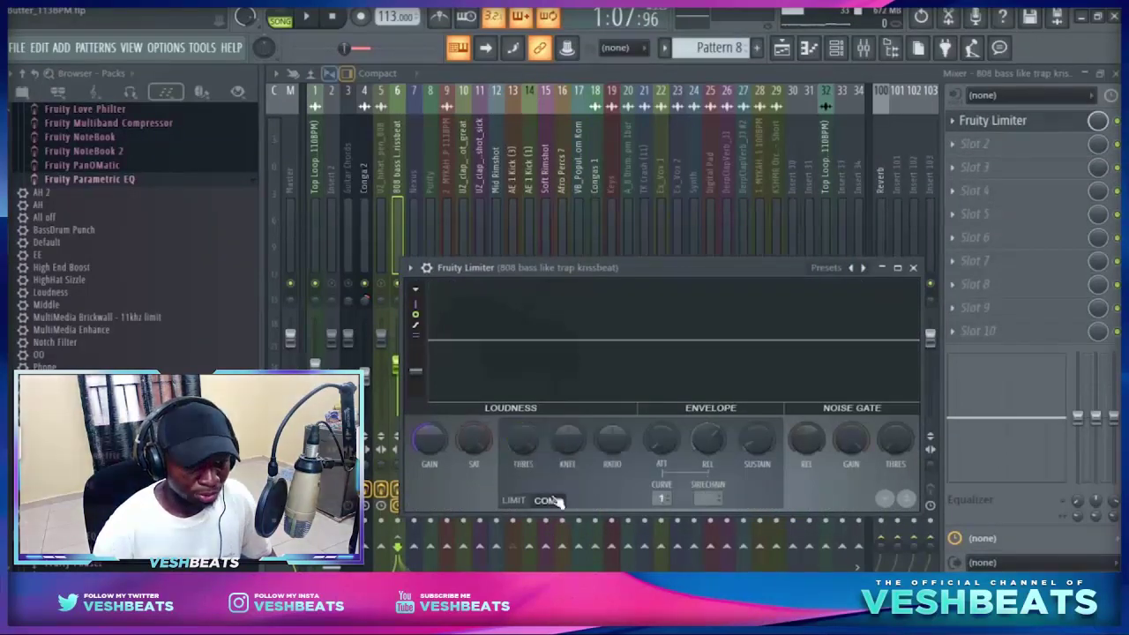
click(701, 506)
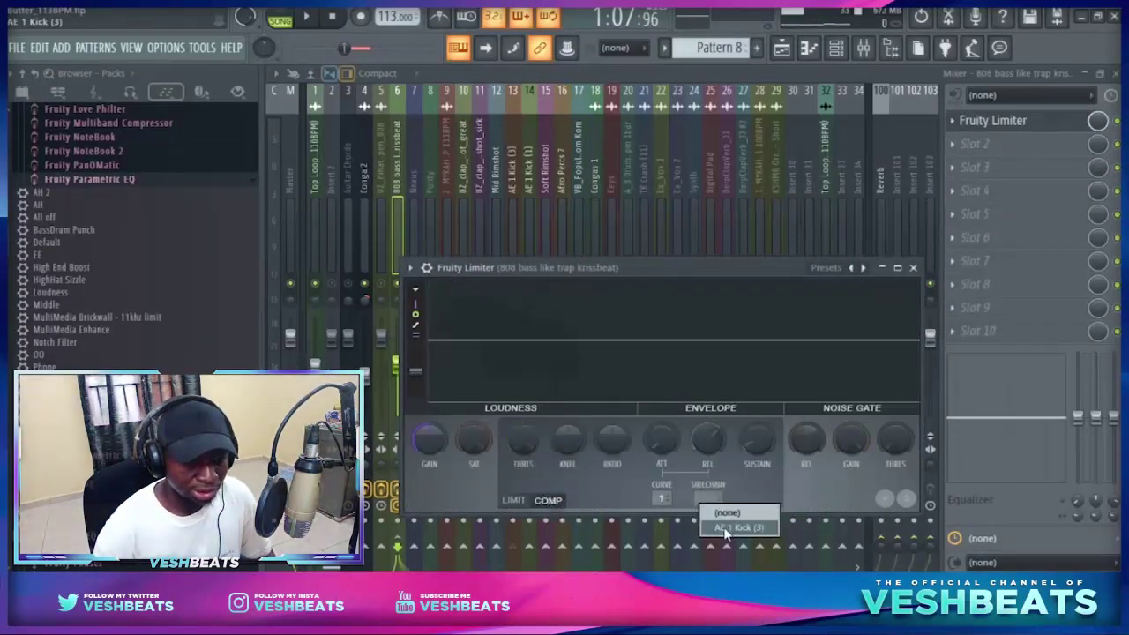
click(727, 528)
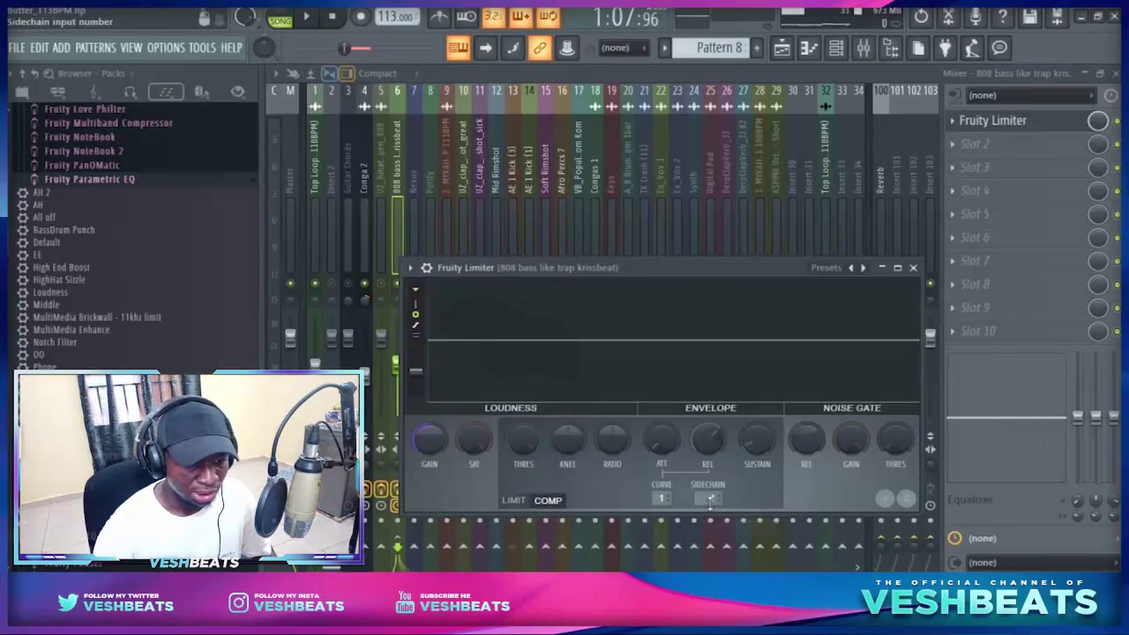
- Lower the sidechain compressor's threshold to about -23.9 dB, raise its knee and ratio, and shorten its release
drag(522, 439, 522, 467)
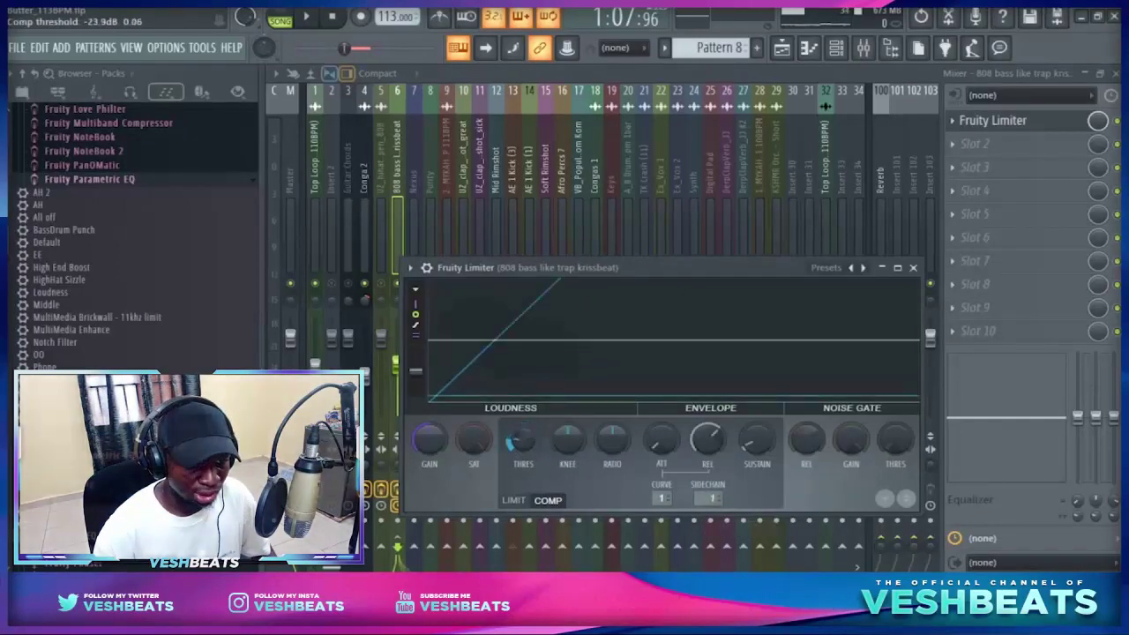
drag(567, 438, 612, 427)
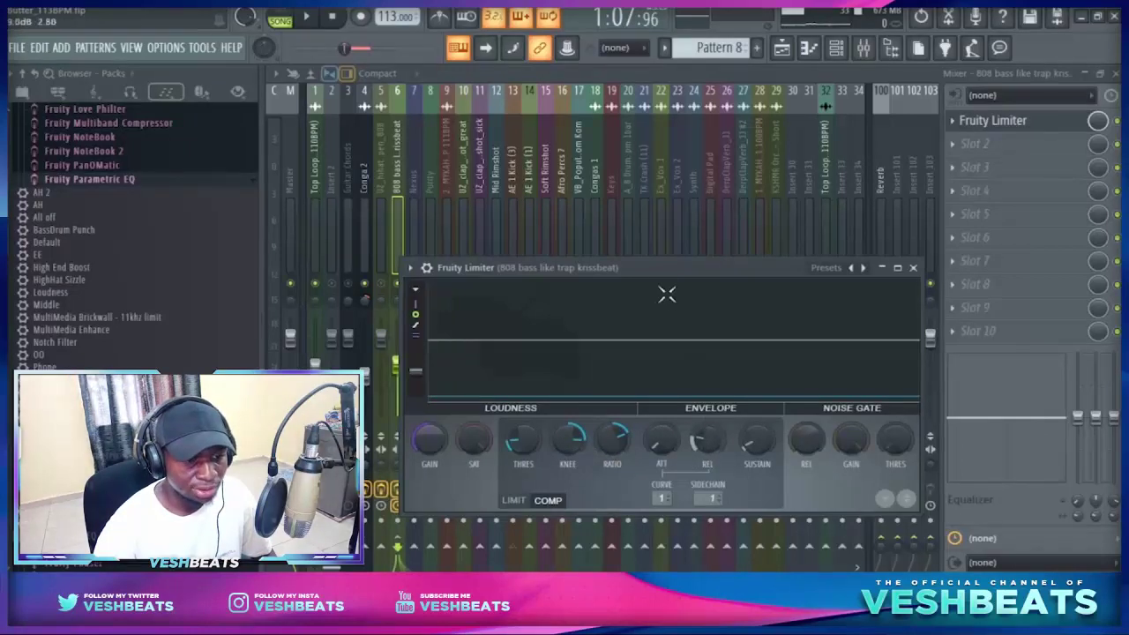
drag(668, 279, 672, 240)
- Play the chorus and examine how the kick ducks the 808 bass in the enlarged Fruity Limiter display
key(space)
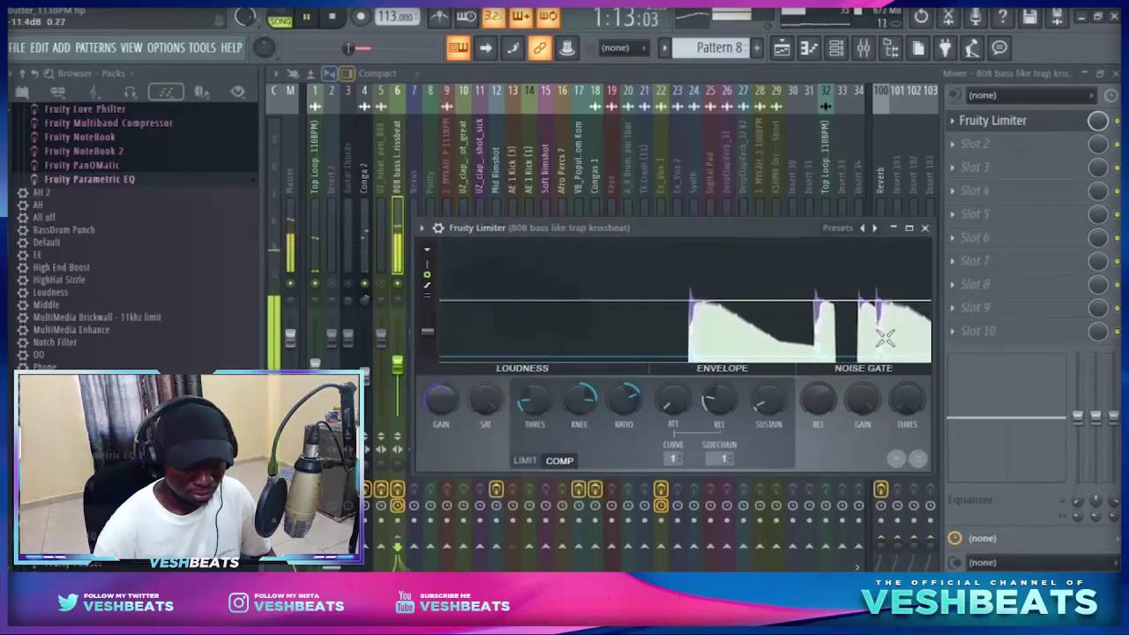
double_click(767, 231)
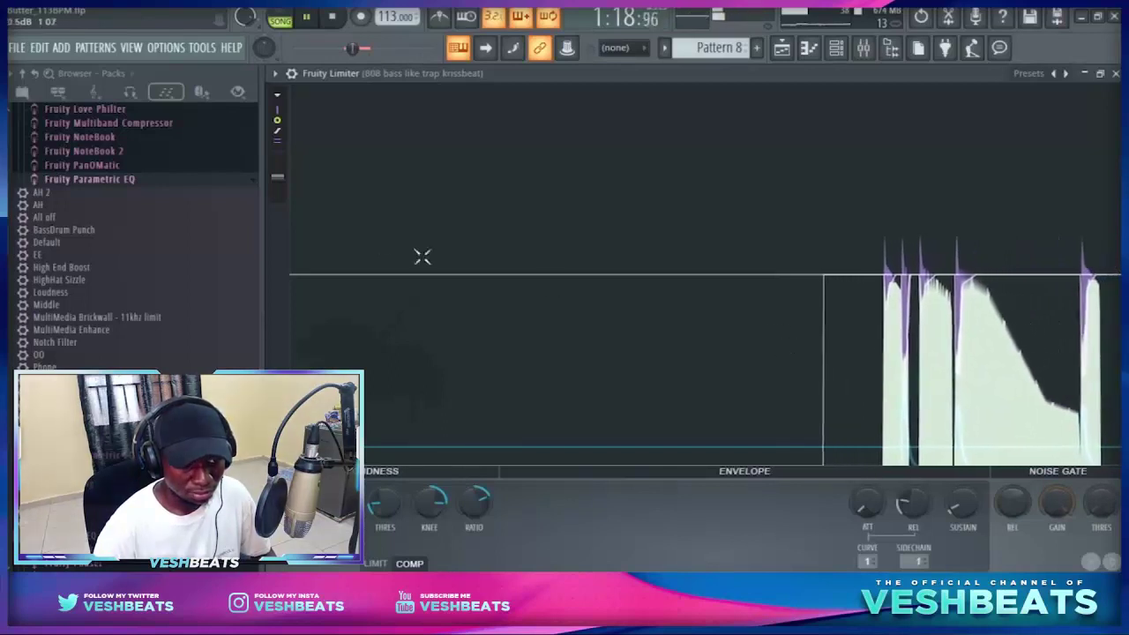
drag(277, 176, 277, 165)
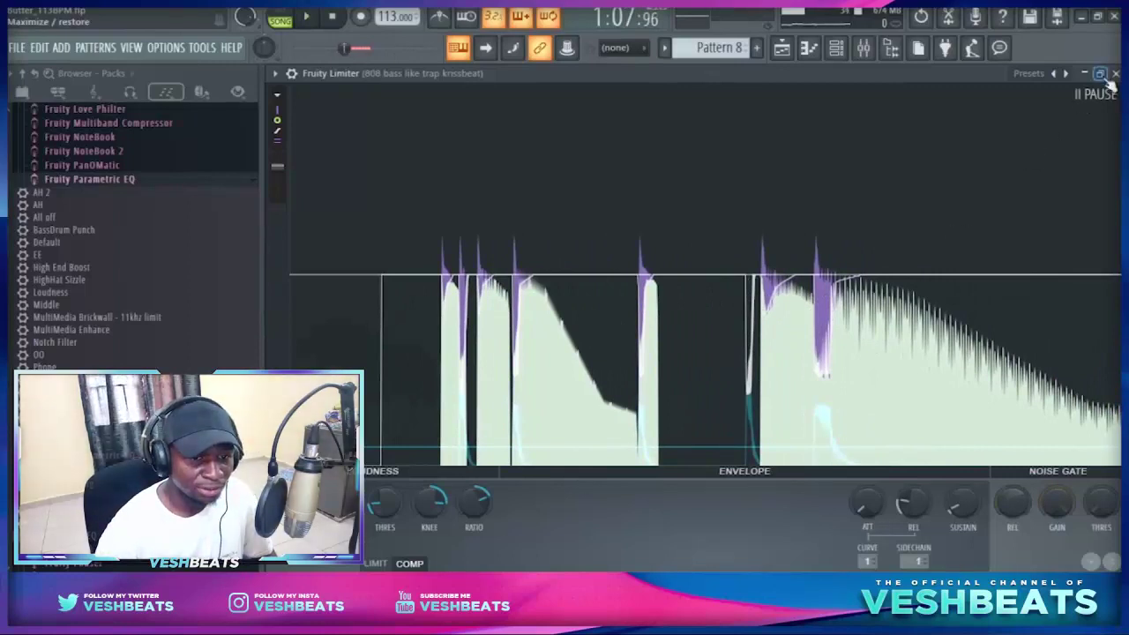
click(1100, 74)
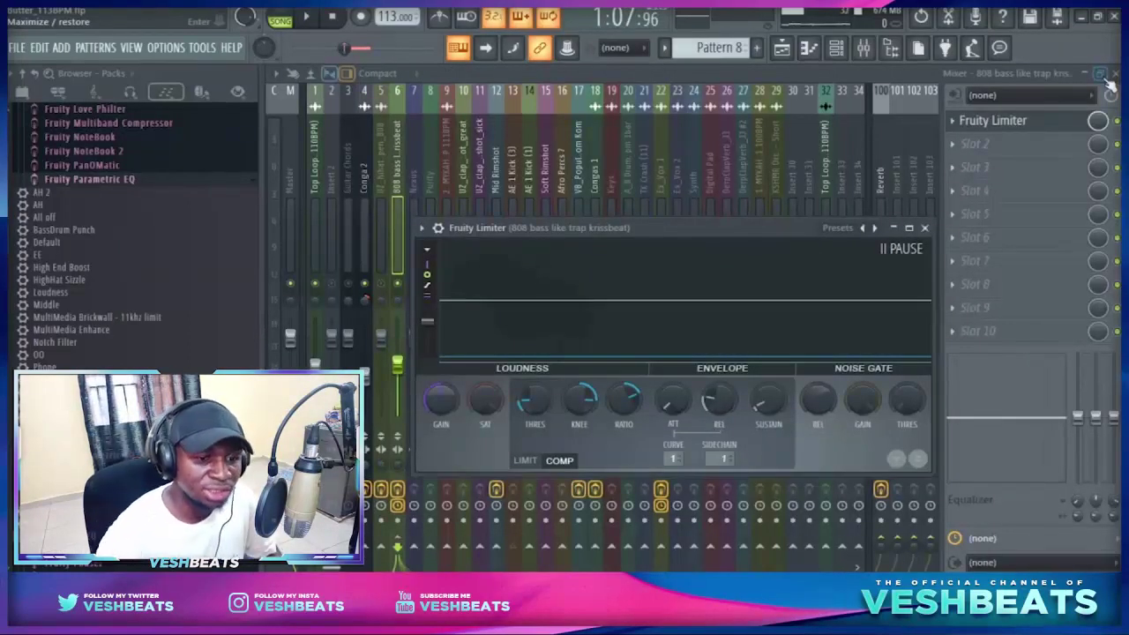
- Close the enlarged limiter display, check the audio mixer levels in OBS and return to the FL Studio mixer
click(879, 82)
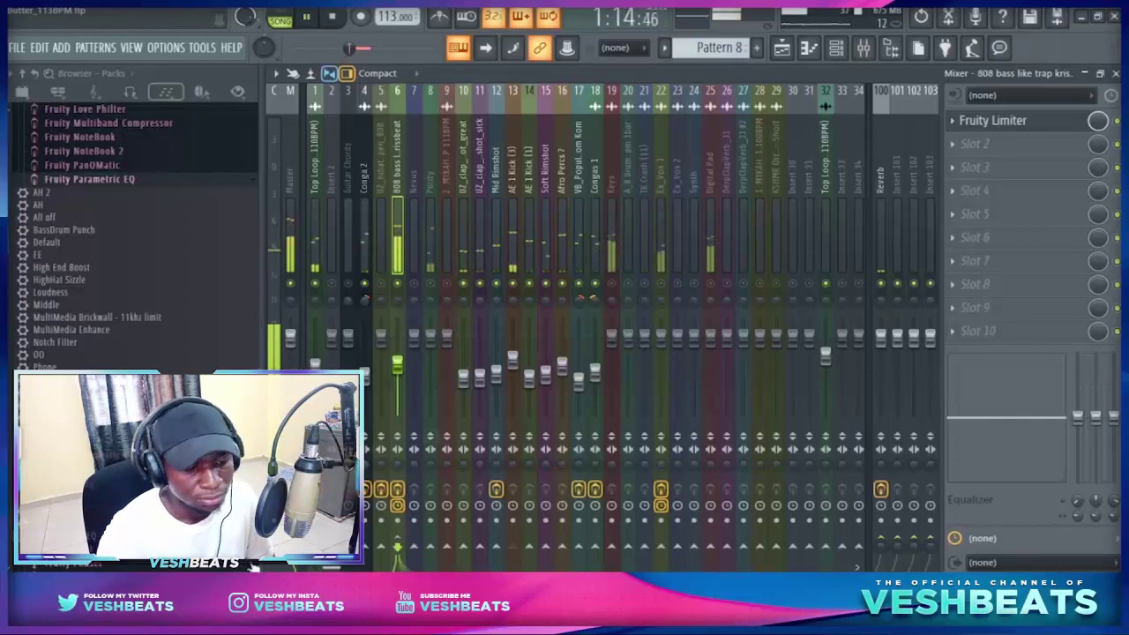
key(alt+Tab)
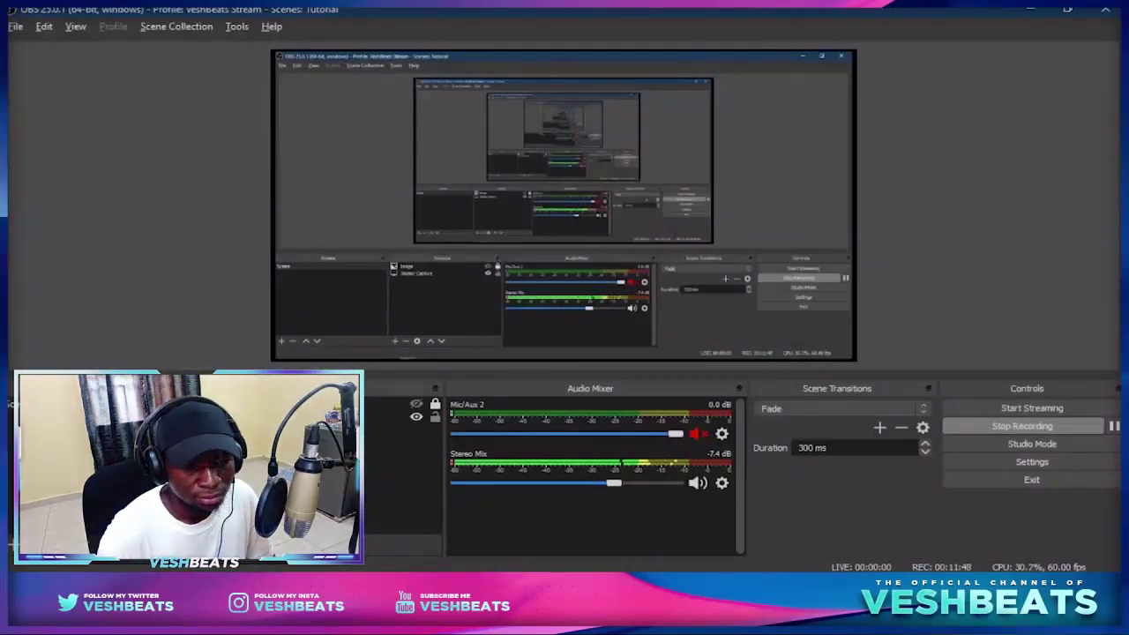
key(alt+Tab)
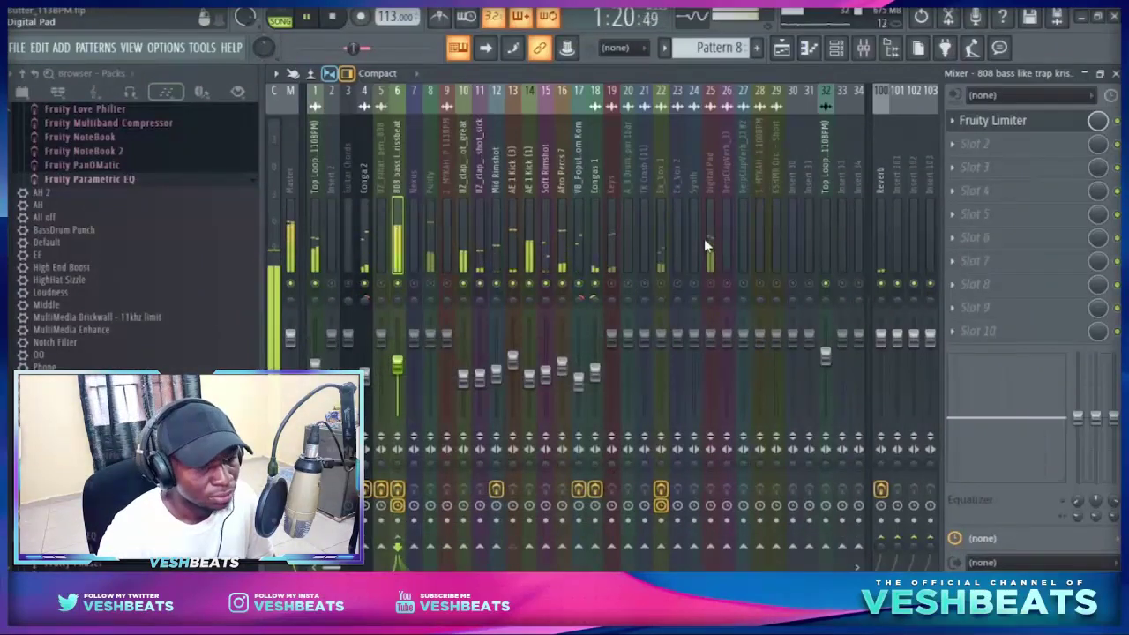
- Unmute the Ex_Vox 1 and Keys mixer tracks, lowering Ex_Vox 1's volume and setting Keys to about -6.3 dB
click(665, 290)
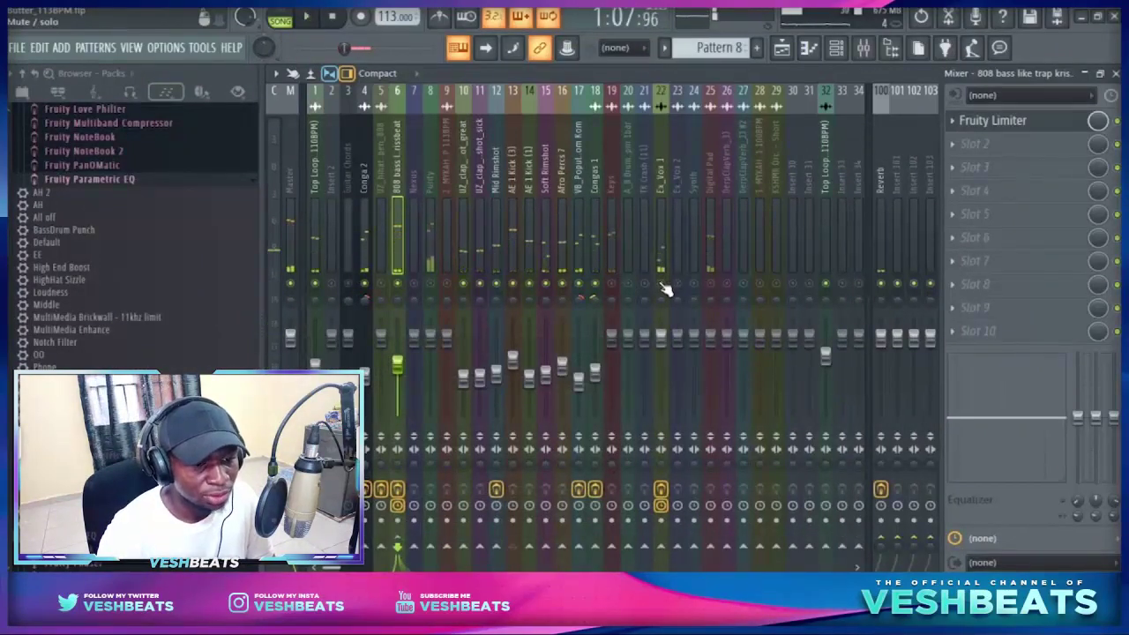
click(662, 340)
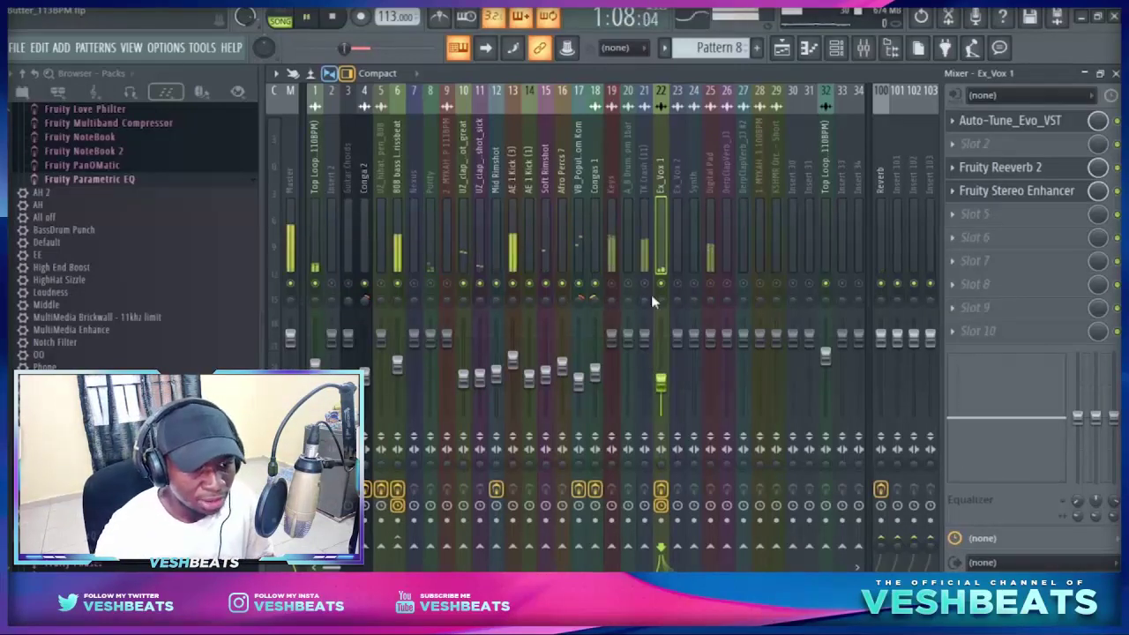
click(616, 296)
drag(611, 336, 611, 362)
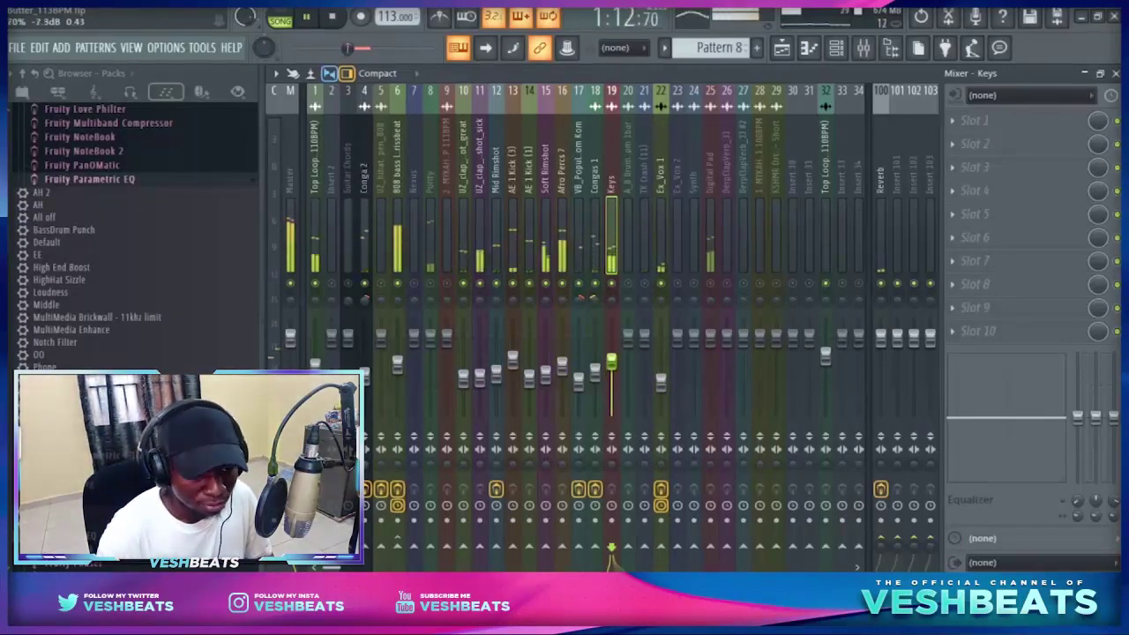
drag(611, 360, 611, 358)
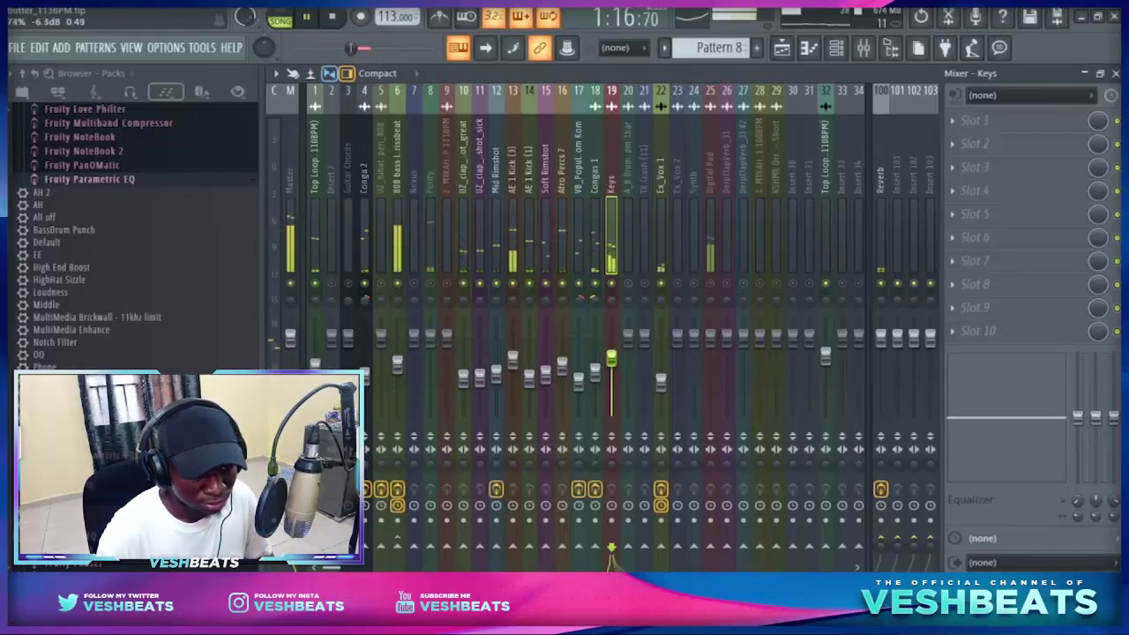
- Load Fruity parametric EQ 2 in the Keys track's first effect slot and open the system's sound output device list
click(1033, 123)
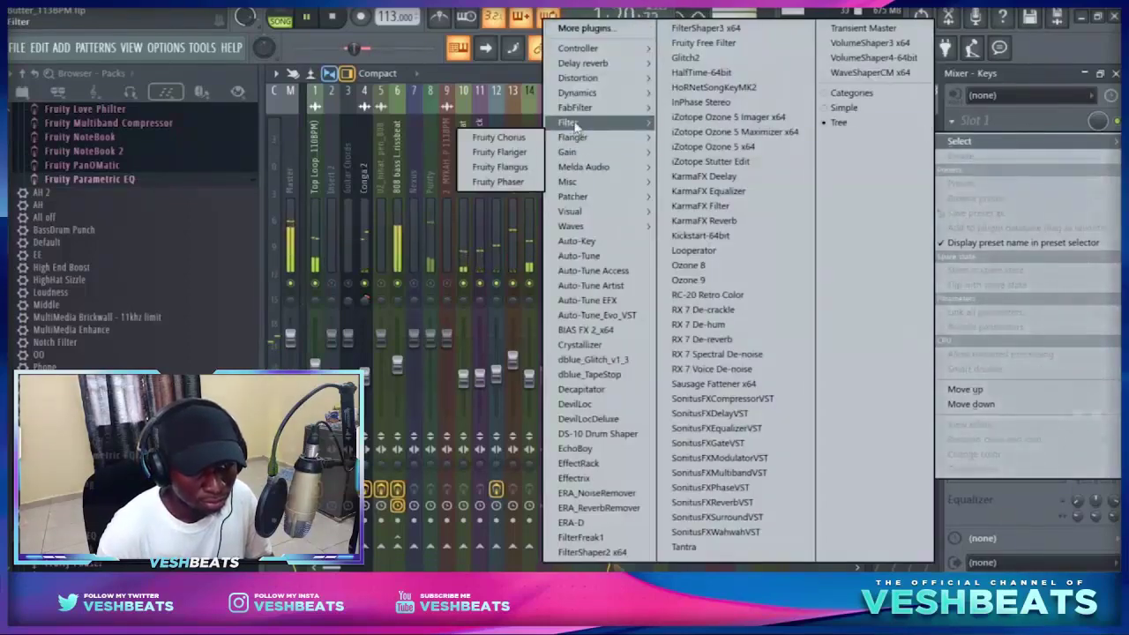
click(483, 182)
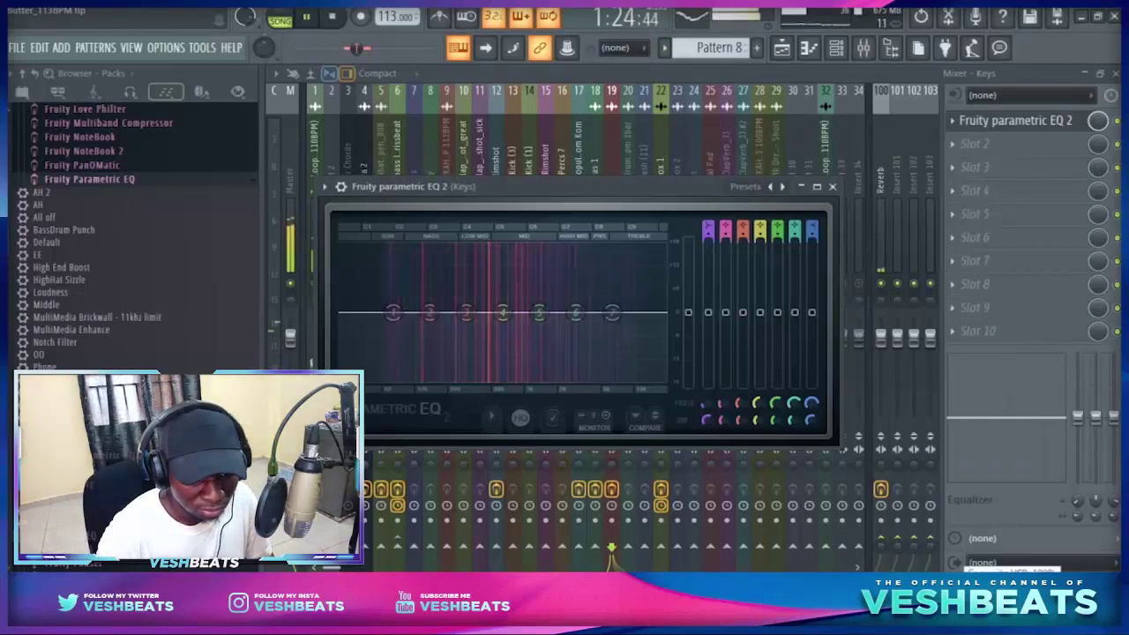
click(961, 586)
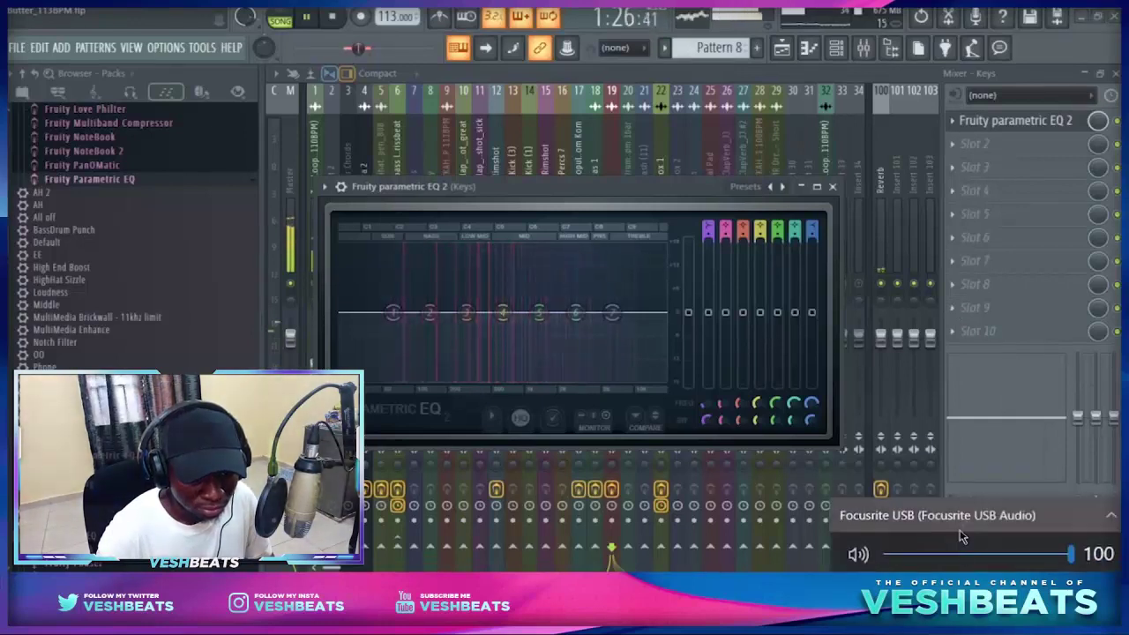
click(960, 517)
click(949, 456)
- Shape the Keys EQ in an enlarged view by cutting bands 1, 2 and 4 and gently boosting bands 5 and 7
double_click(577, 185)
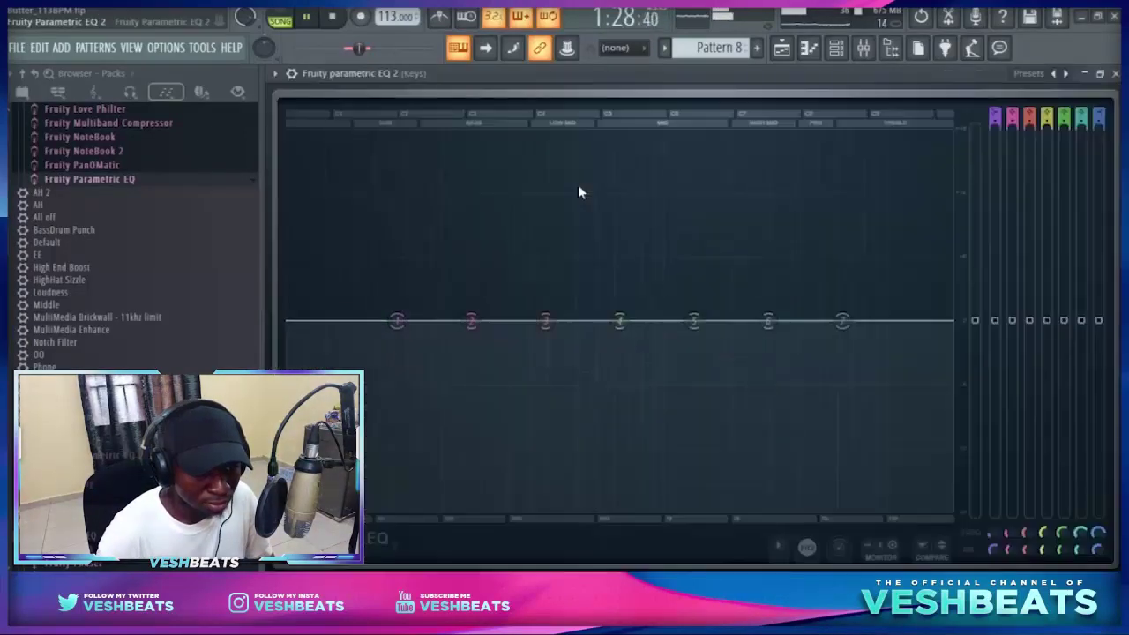
drag(619, 320, 610, 336)
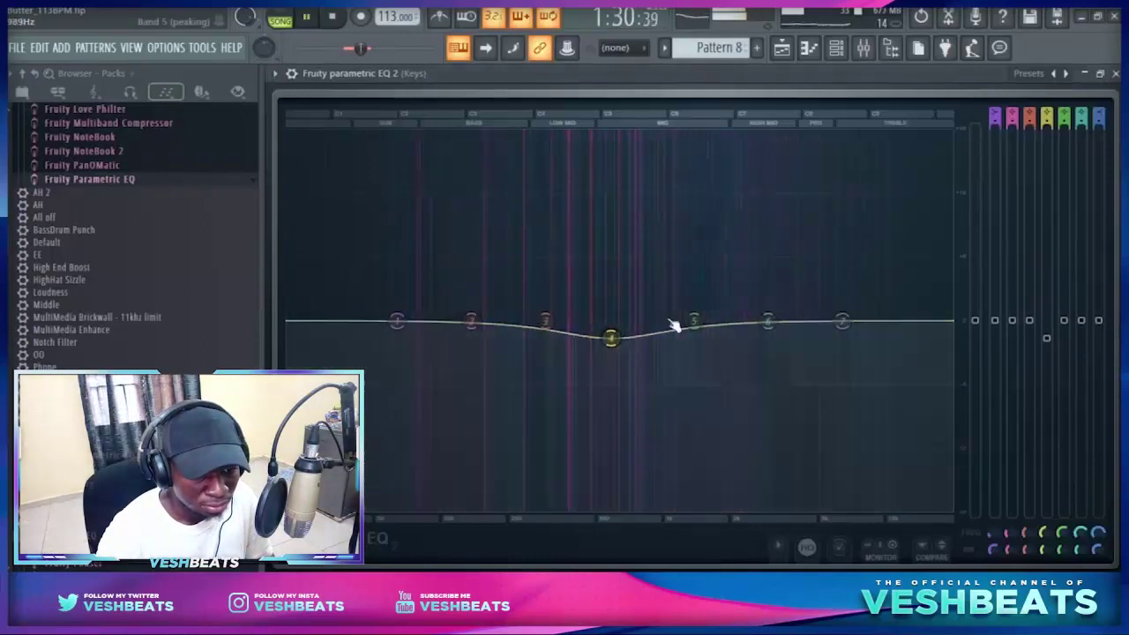
drag(694, 320, 723, 293)
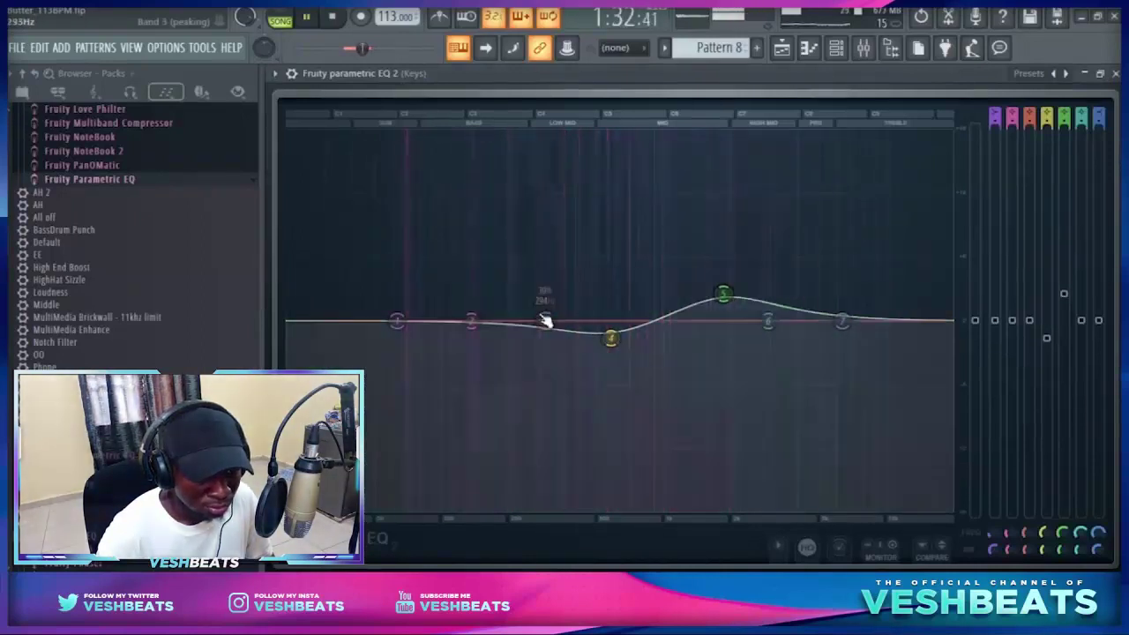
drag(471, 320, 382, 338)
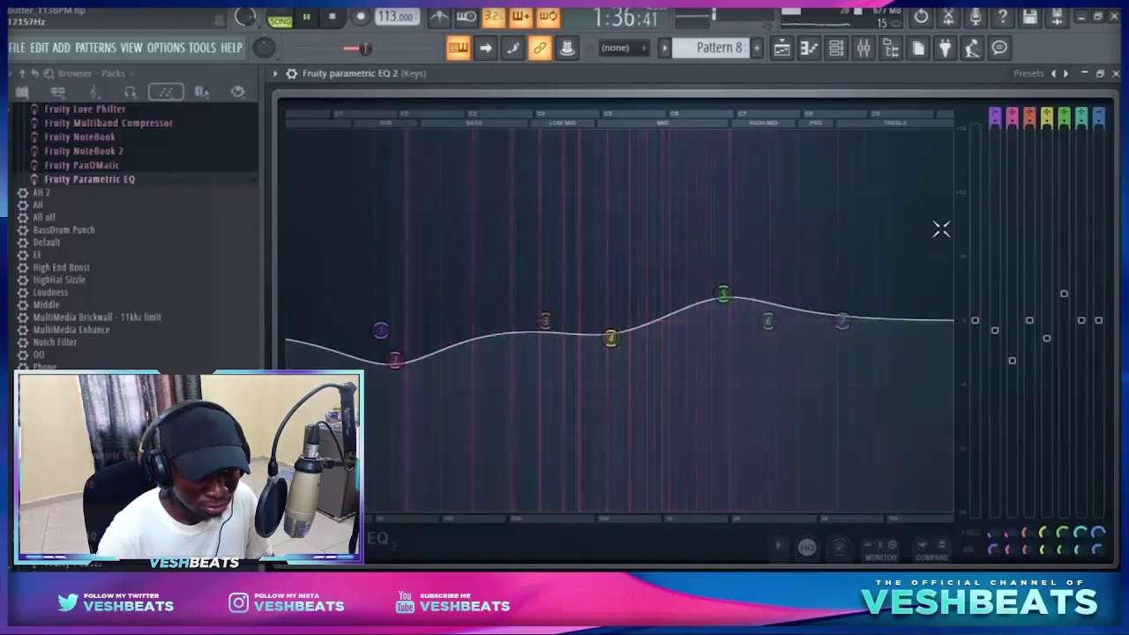
drag(611, 338, 590, 337)
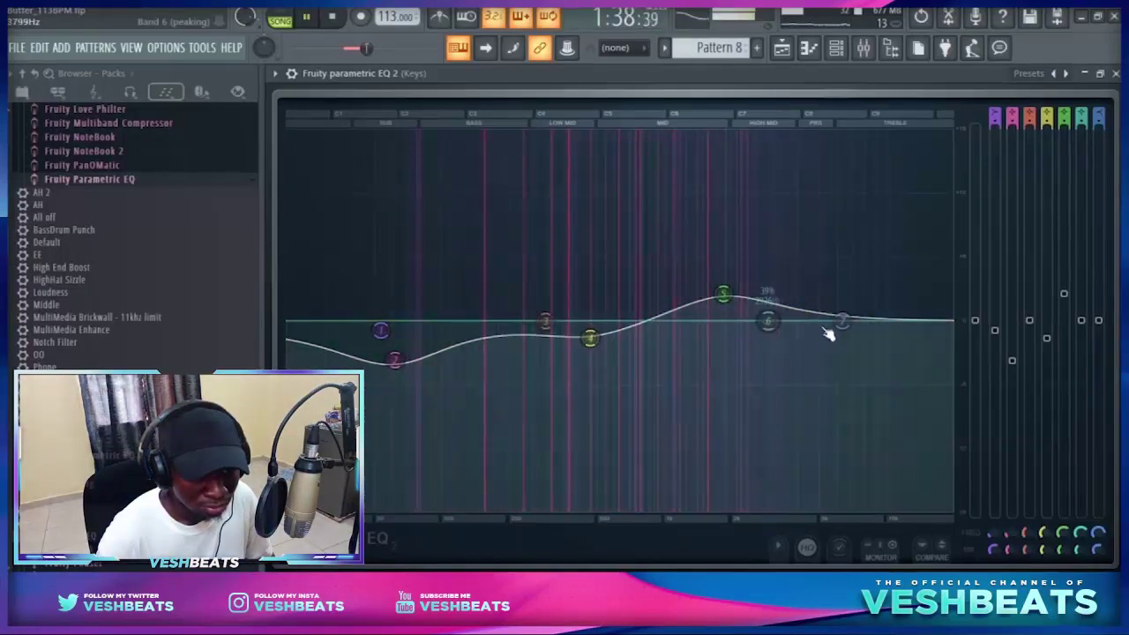
drag(842, 320, 833, 298)
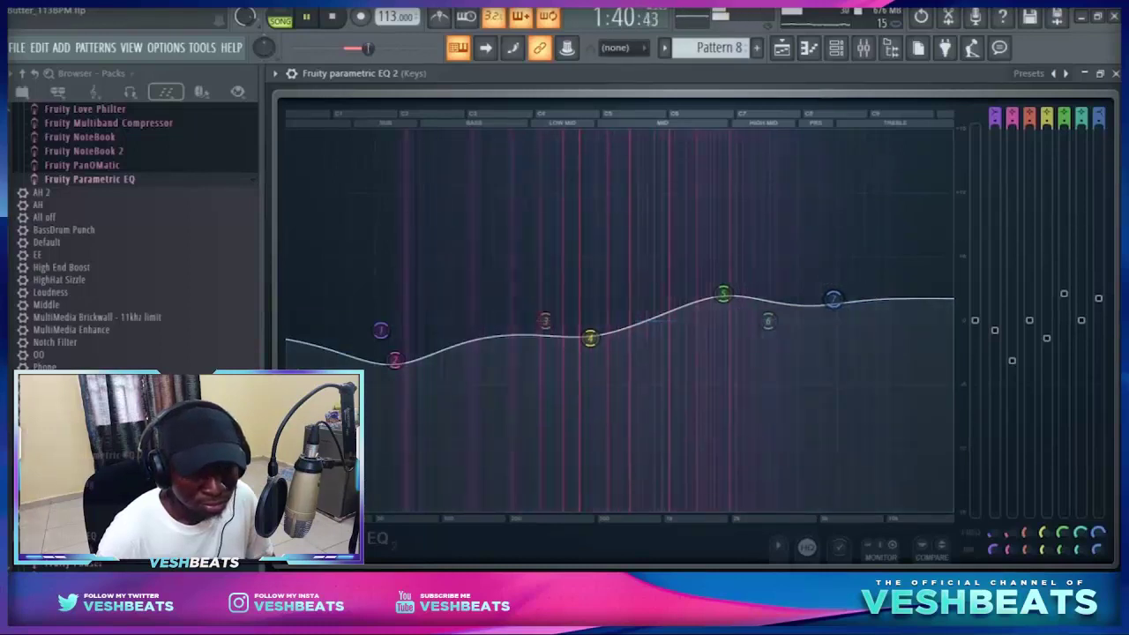
click(1113, 74)
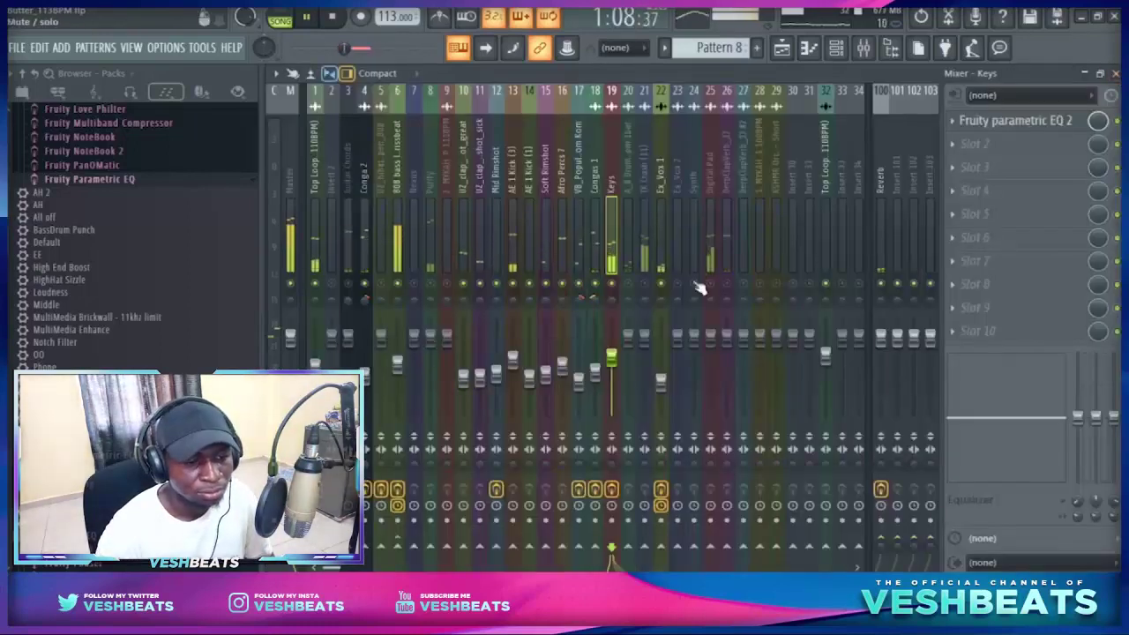
- Open the Keys channel's sampler settings from the channel rack and set the Keys mixer track's volume to about -13.3 dB
drag(615, 358, 615, 354)
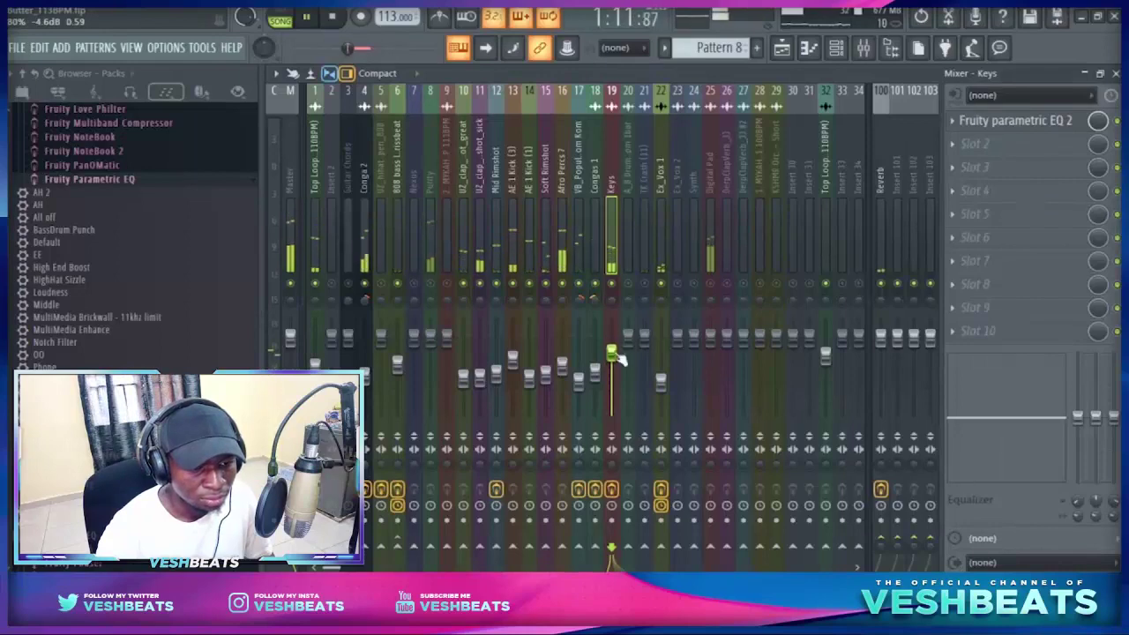
click(836, 48)
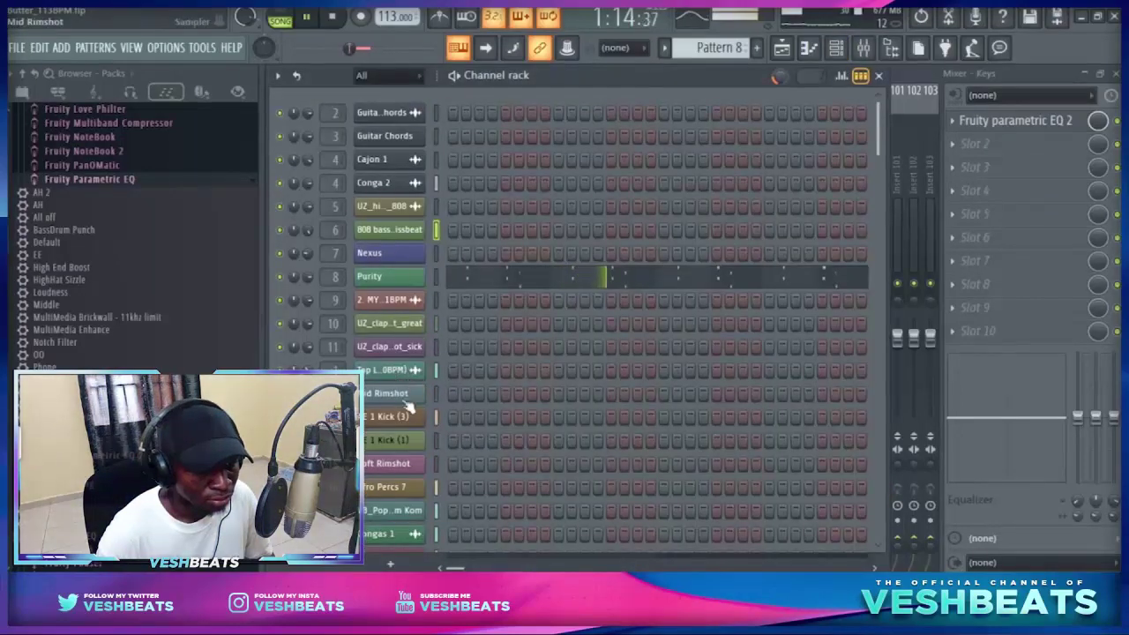
scroll(511, 451, down, 3)
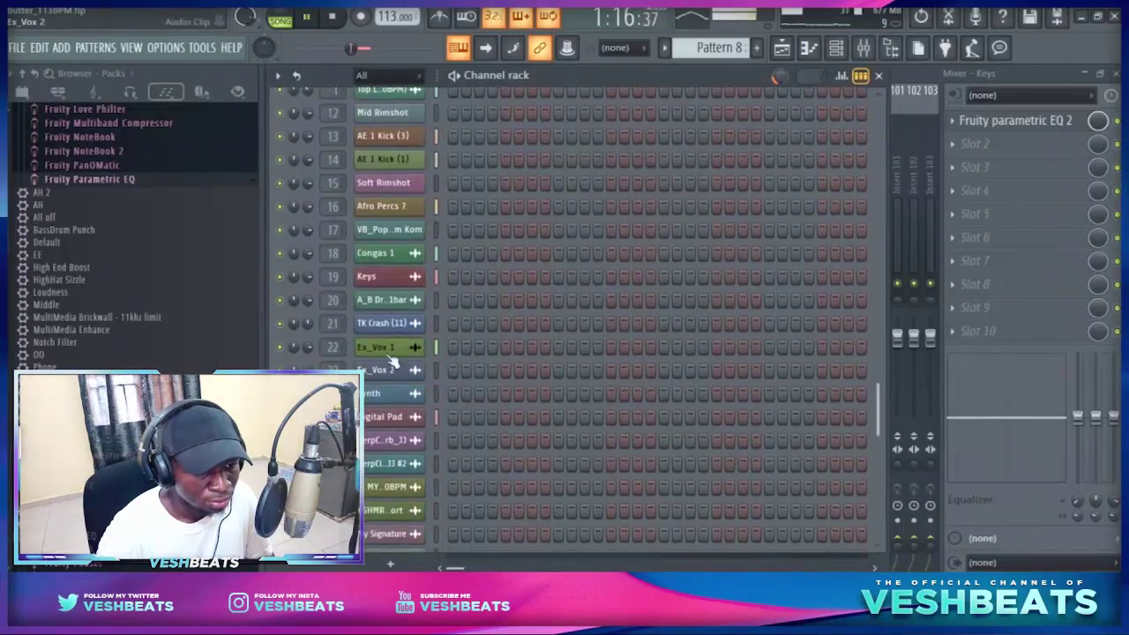
click(375, 276)
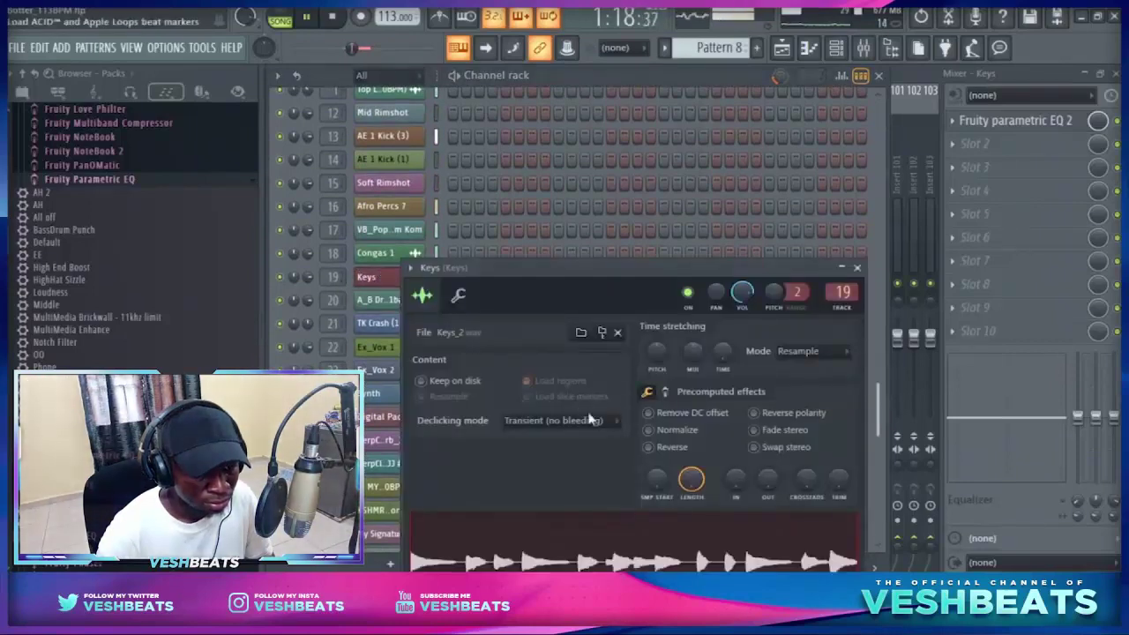
click(904, 109)
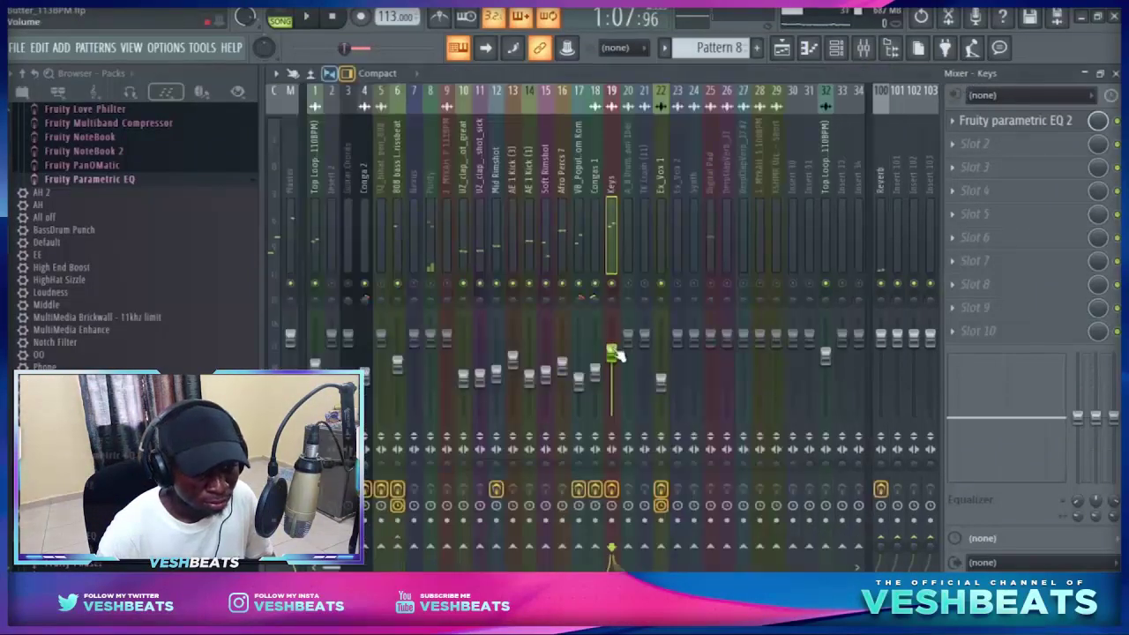
key(space)
drag(614, 354, 615, 378)
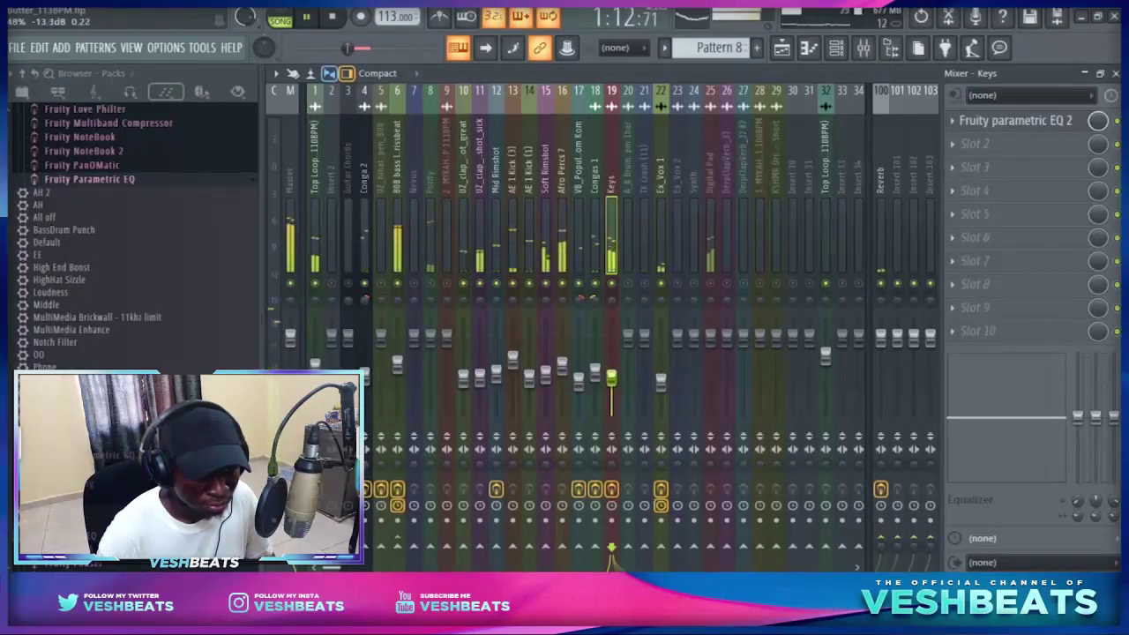
- Load Fruity Stereo Enhancer in the Keys track's second effect slot and close its window
click(995, 148)
mouse_move(579, 154)
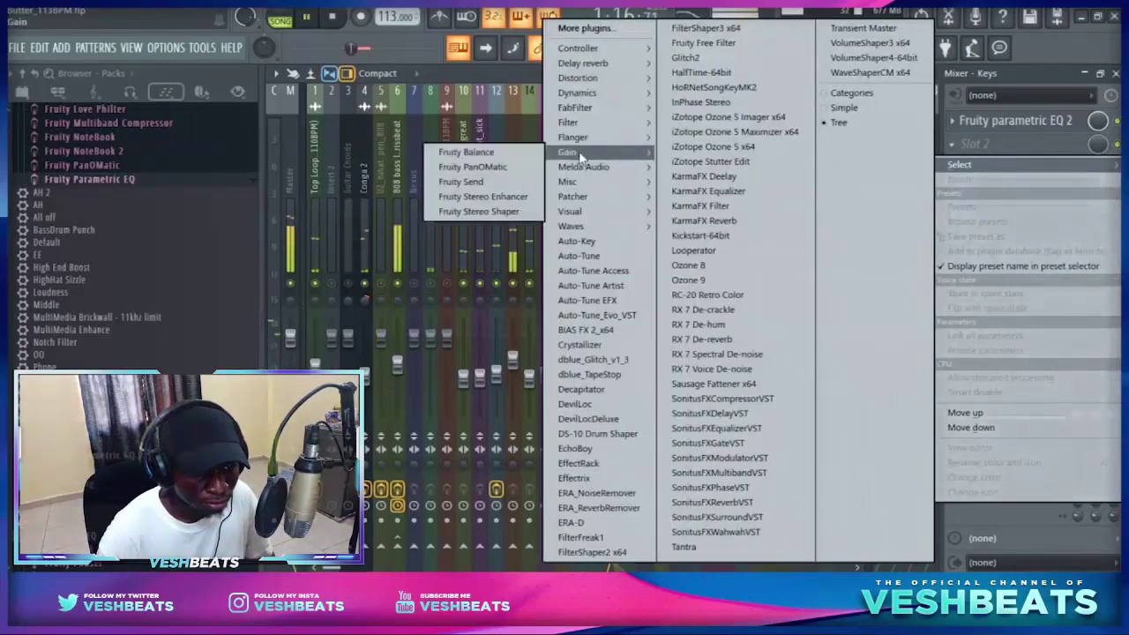
click(483, 196)
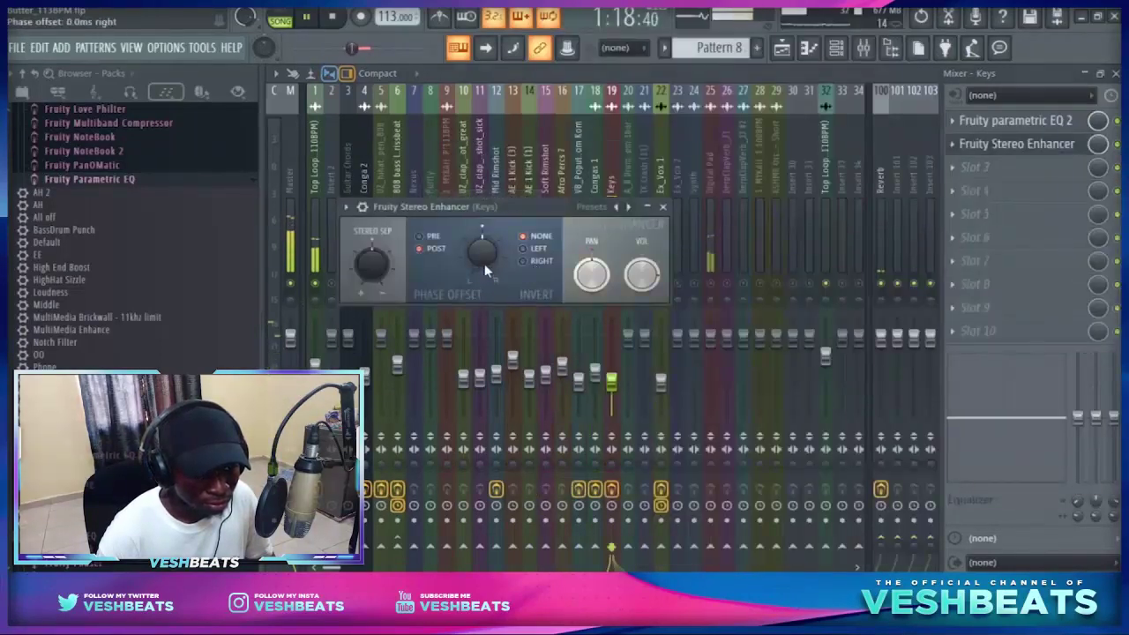
click(663, 208)
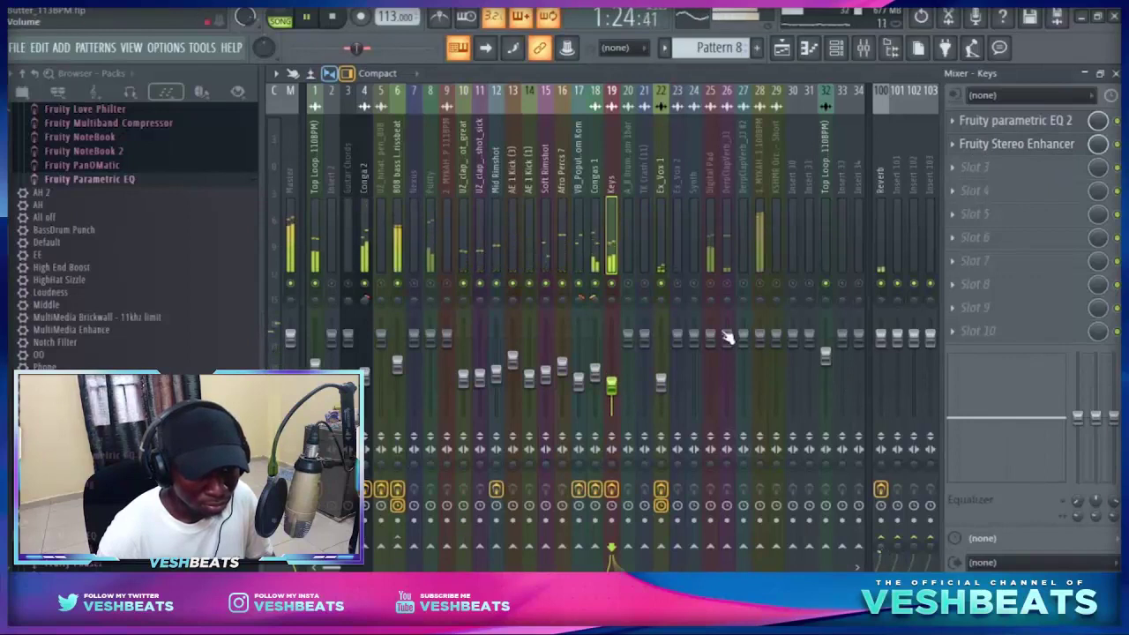
- Unmute the Digital Pad mixer track, open its playlist clip's sampler settings and lower the track's volume to about -14.1 dB
click(713, 296)
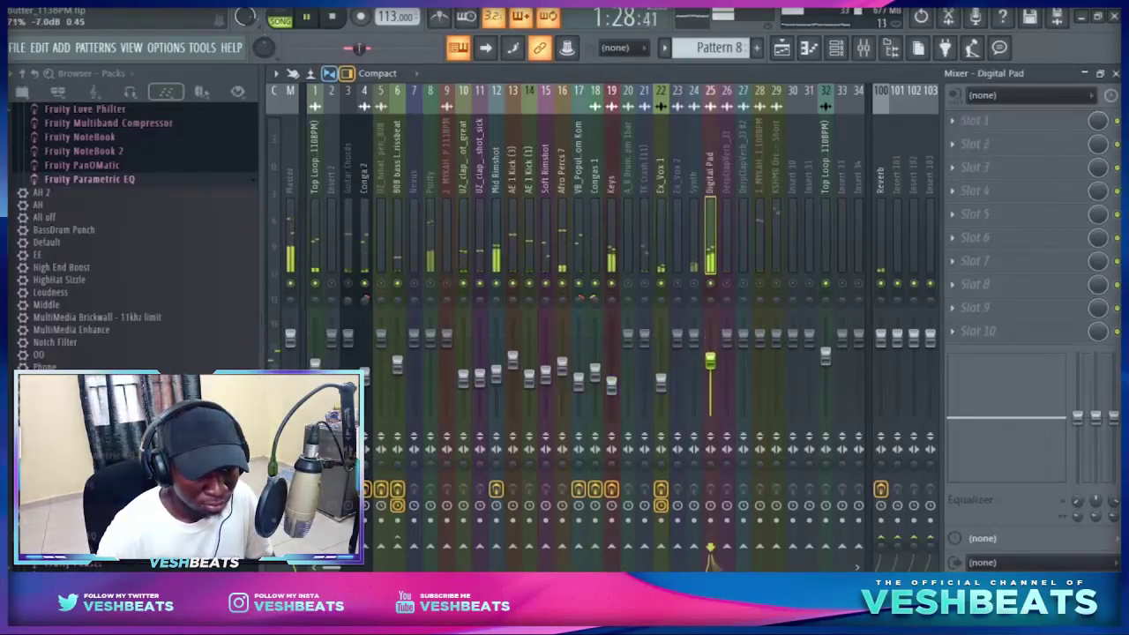
click(781, 48)
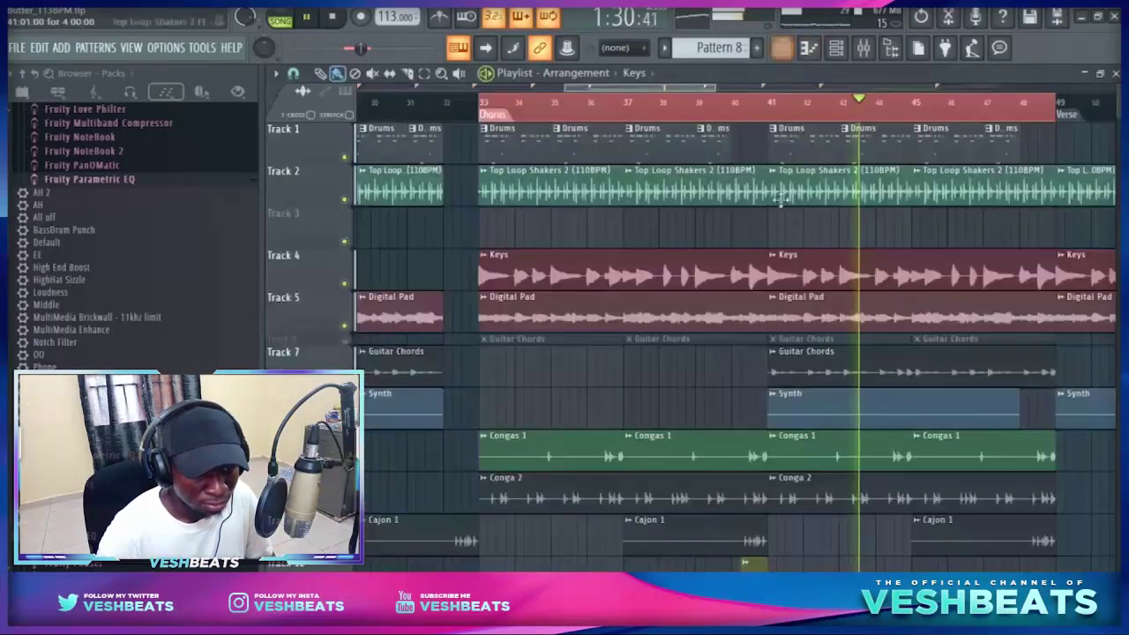
double_click(760, 313)
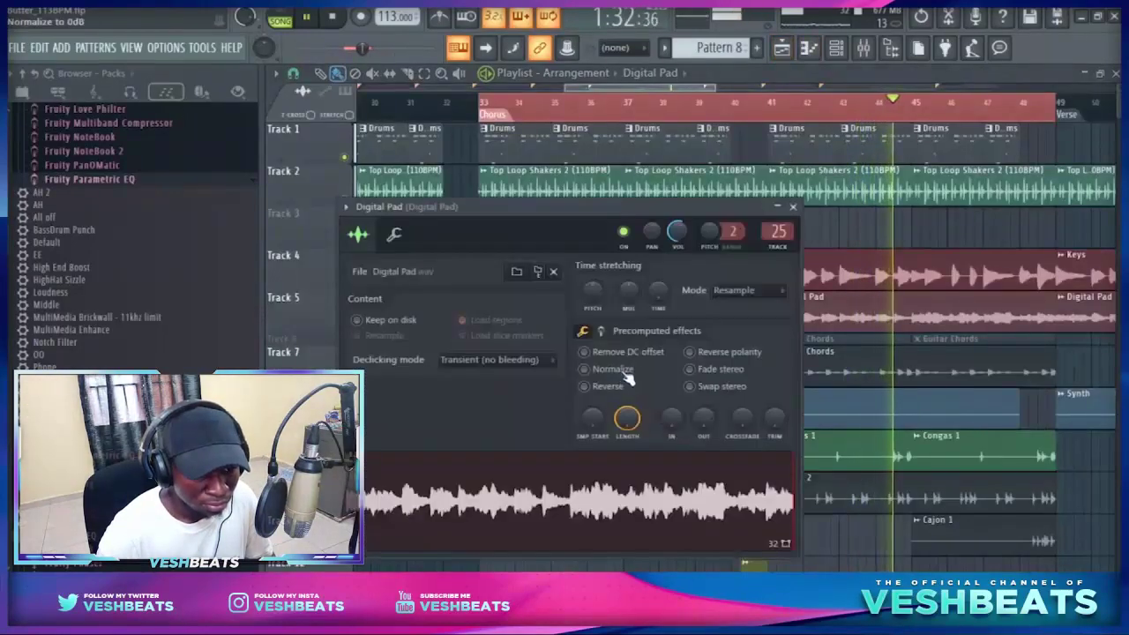
key(F9)
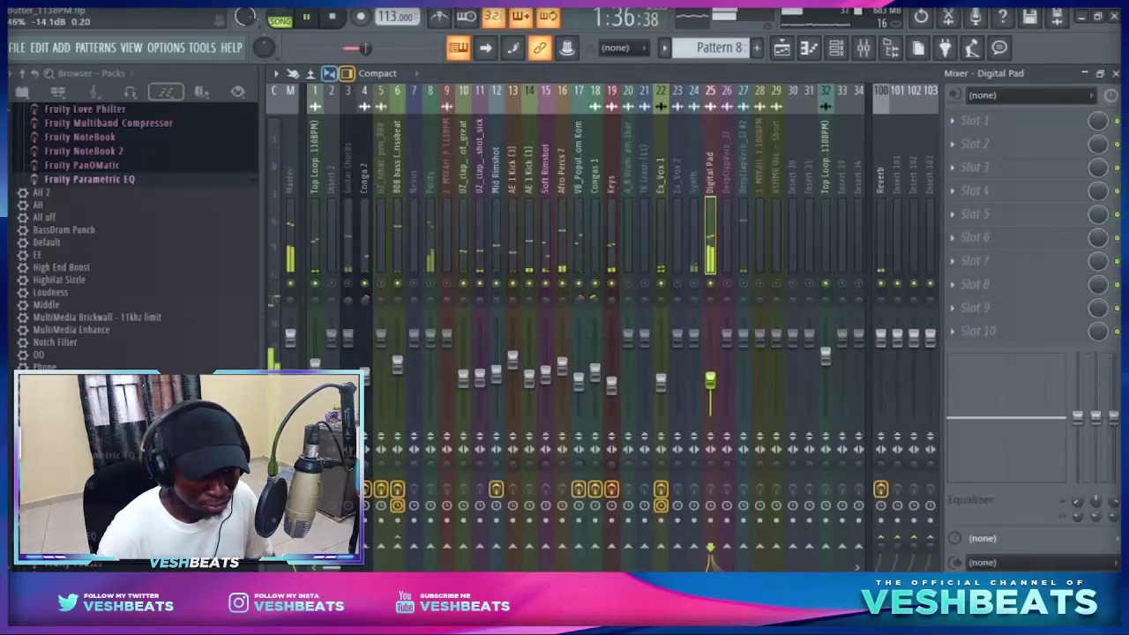
- Cut the Digital Pad track's built-in EQ to about -14.1 dB in the low shelf and -2.1 dB in the mid band
drag(1091, 455, 1089, 471)
key(space)
drag(1098, 419, 1099, 426)
drag(1098, 508, 1098, 502)
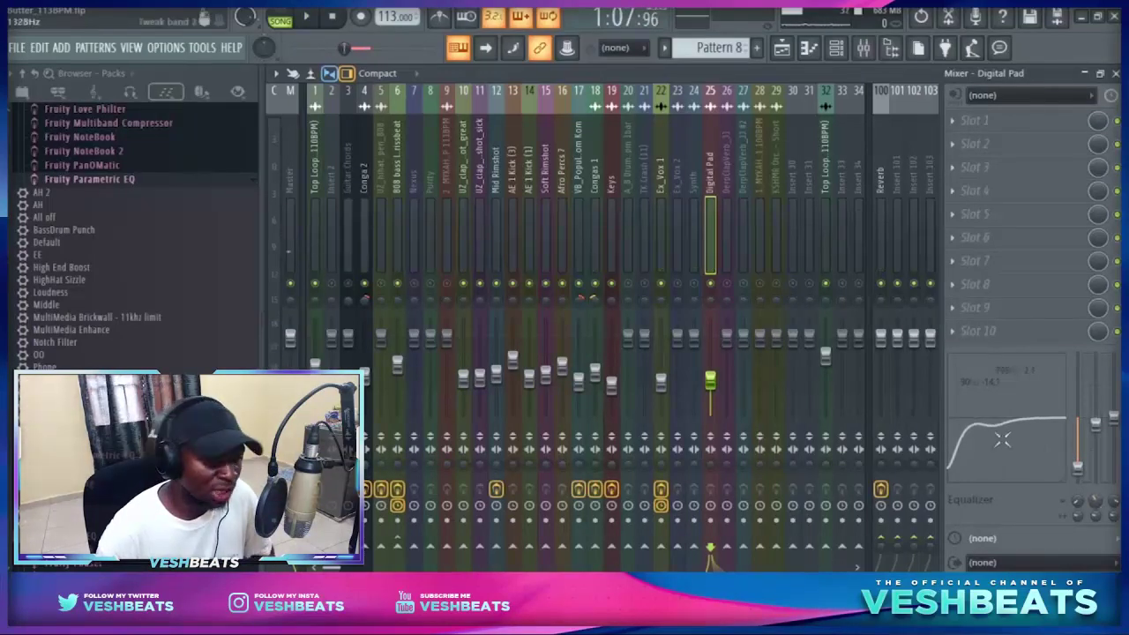
drag(1002, 439, 980, 408)
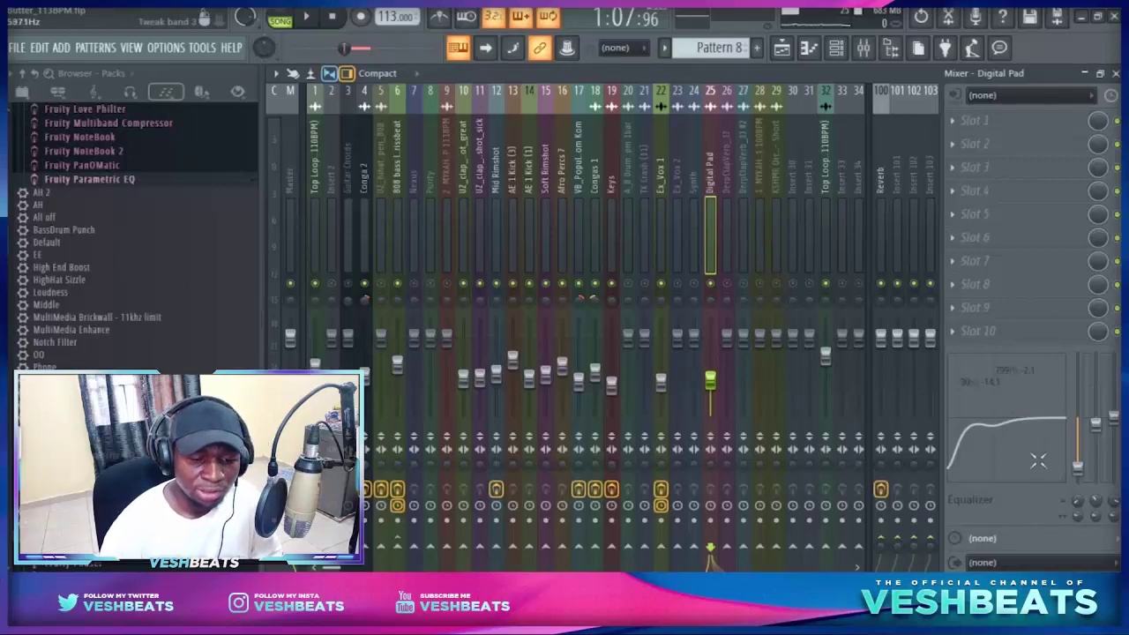
- Deepen the Digital Pad's low-shelf cut to about -15 dB, raise the shelf's frequency and audition it over the chorus
drag(1078, 470, 1079, 473)
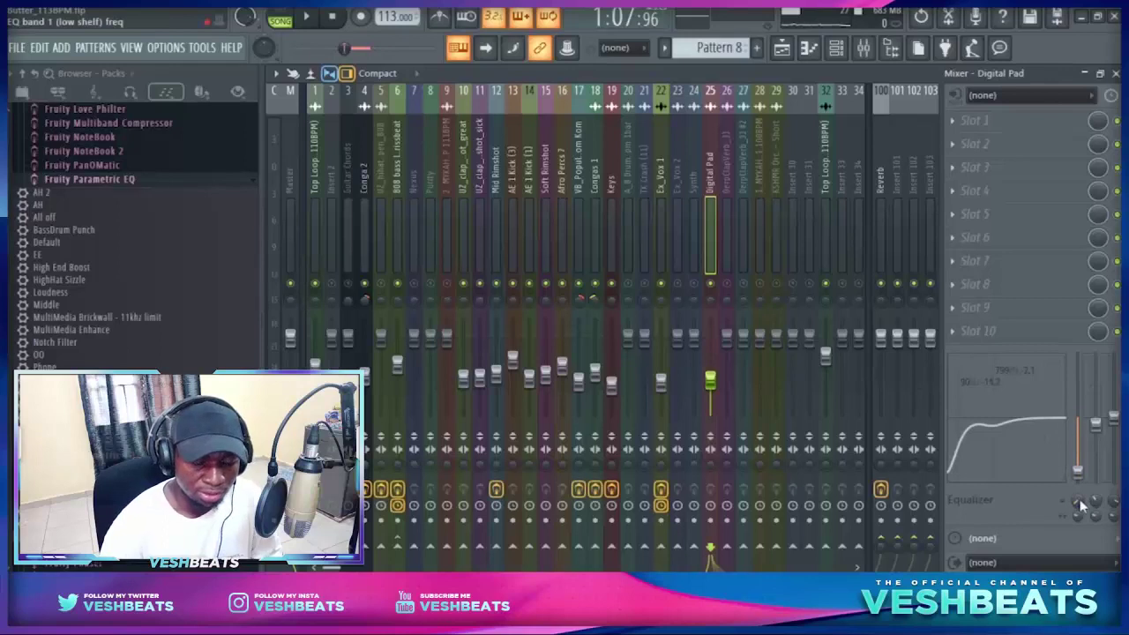
key(space)
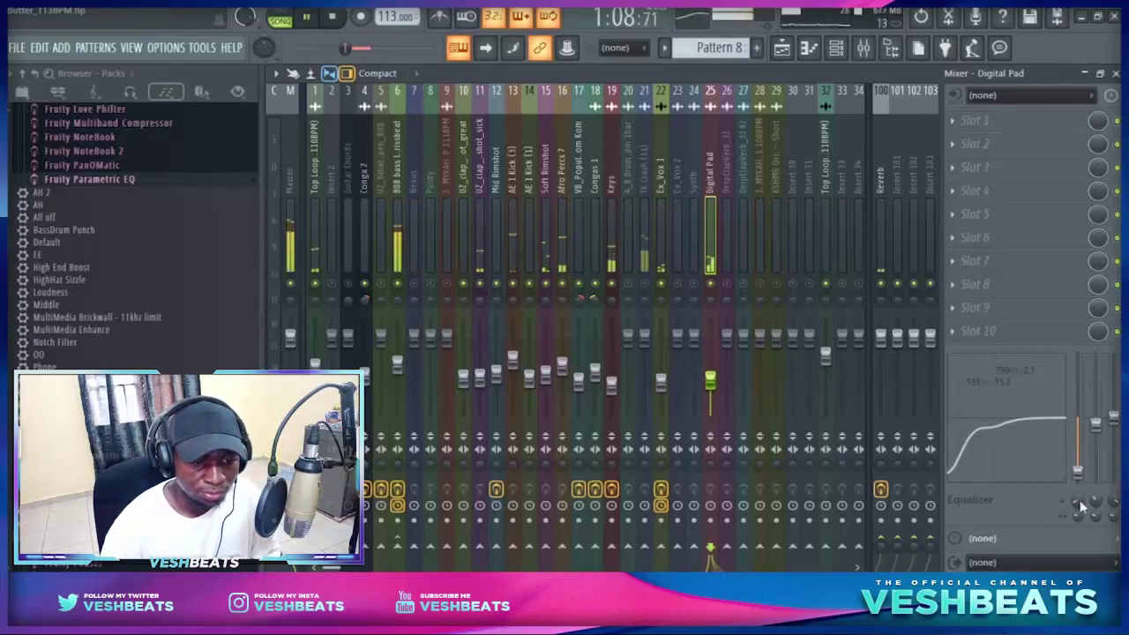
key(space)
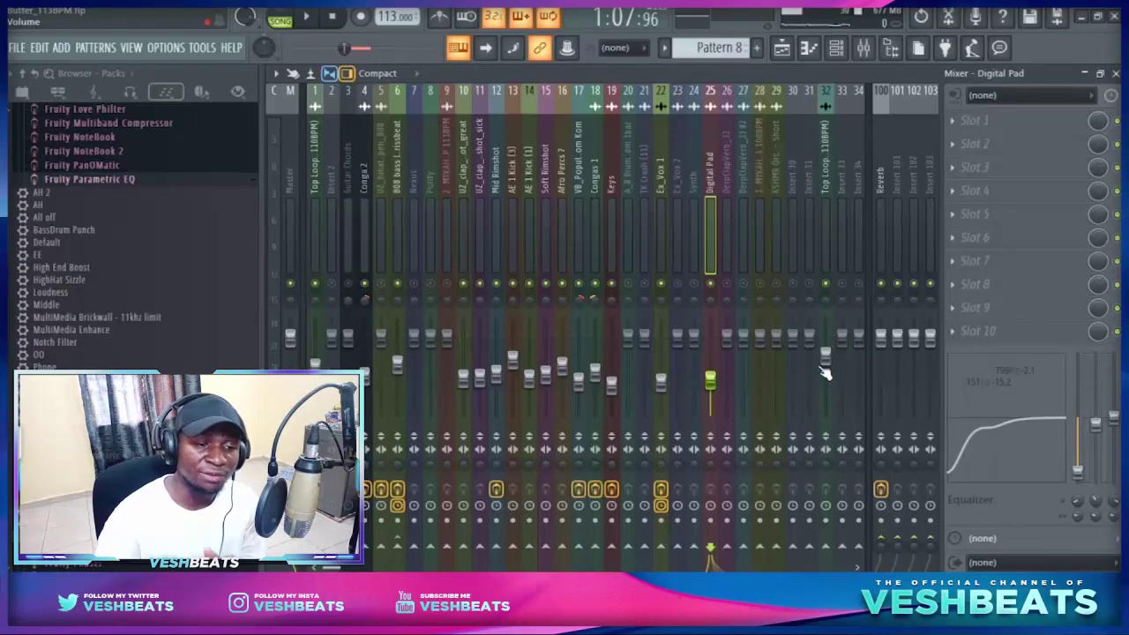
- Set the Digital Pad's volume to about -13.1 dB, then unmute the TK Crash track and lower it to about -18.8 dB over the chorus
key(space)
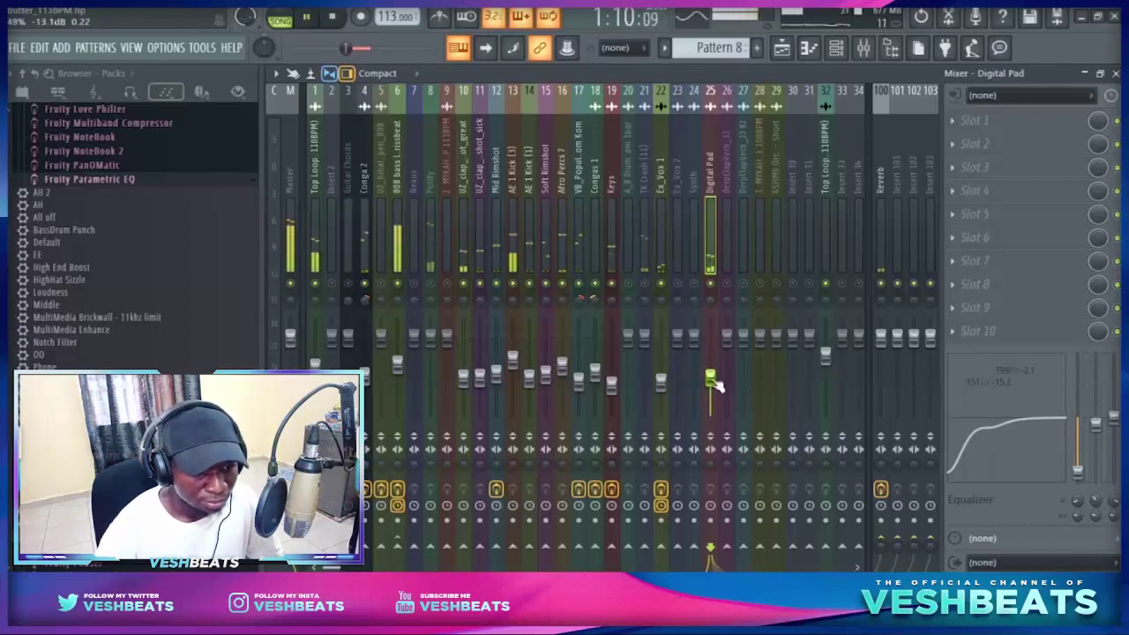
key(space)
click(643, 318)
drag(642, 317, 642, 369)
key(space)
key(space)
key(space)
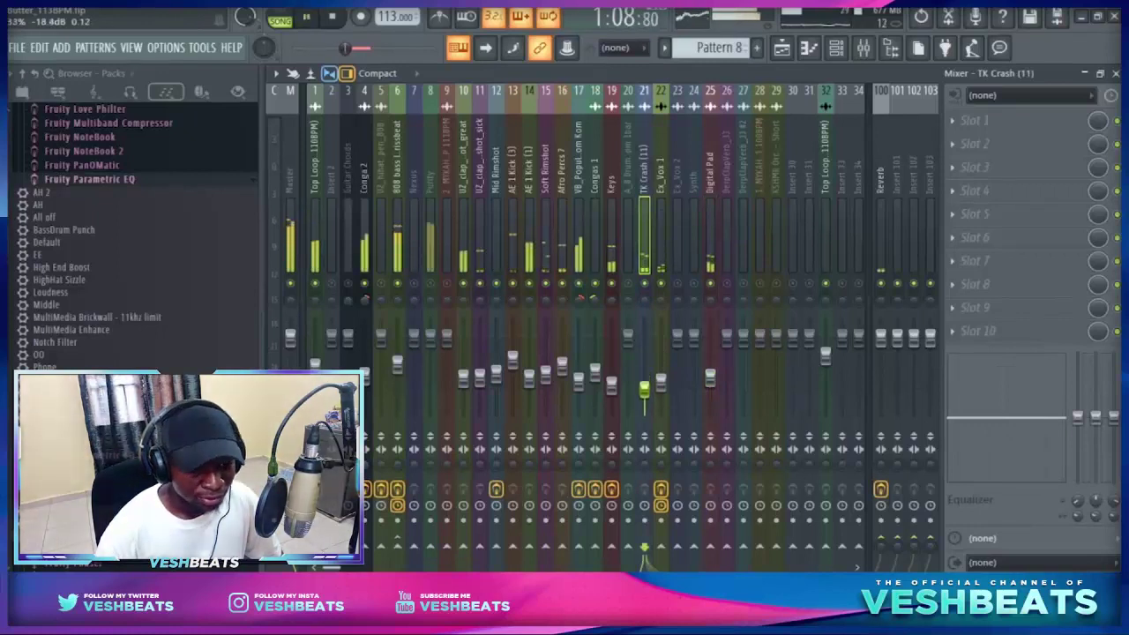
key(space)
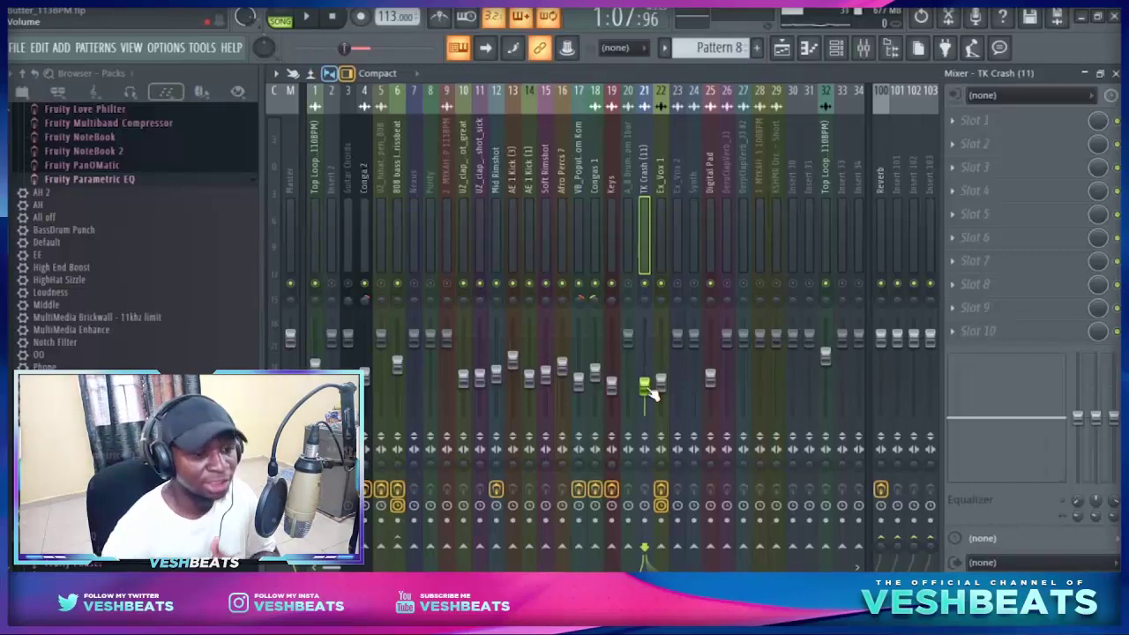
- Unmute the Purity mixer track and lower its volume fader while the chorus plays
key(space)
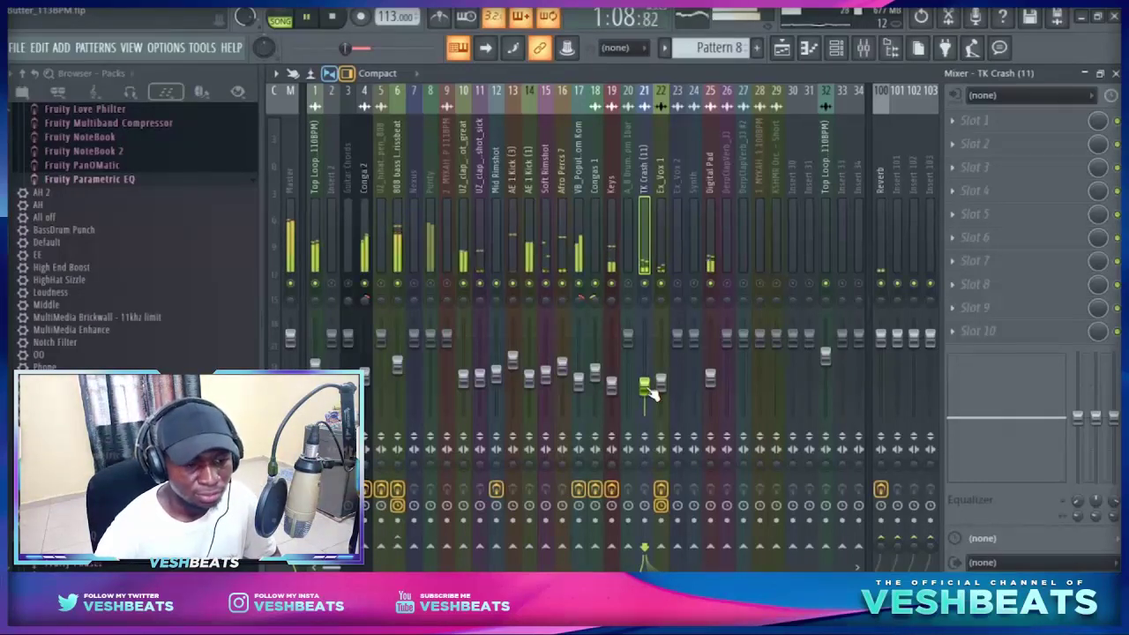
click(431, 284)
click(431, 264)
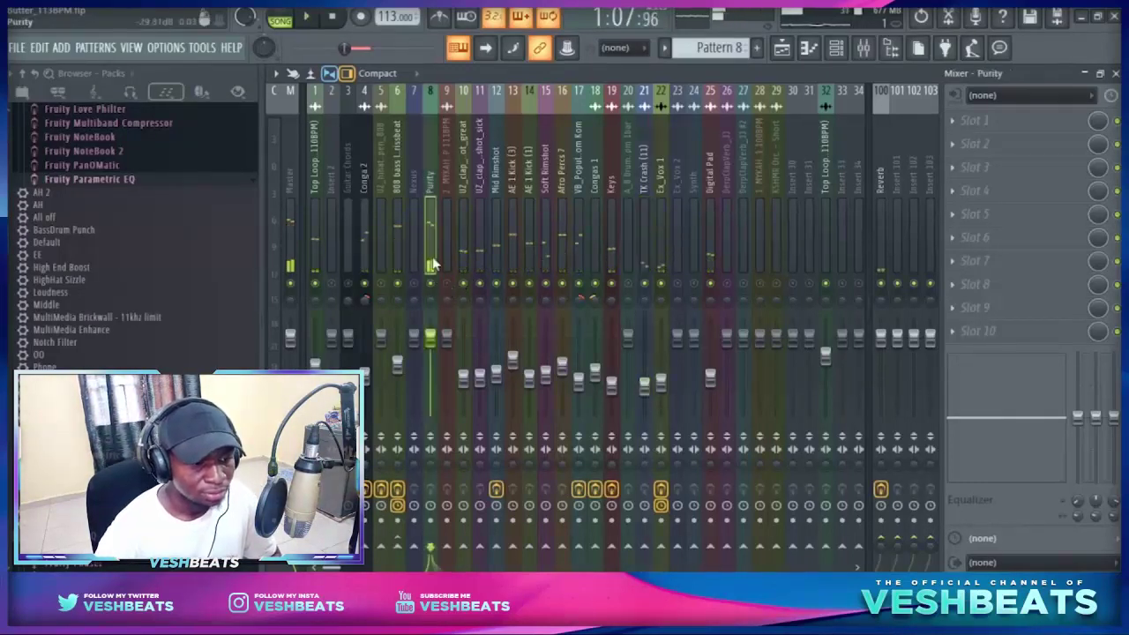
drag(431, 337, 431, 373)
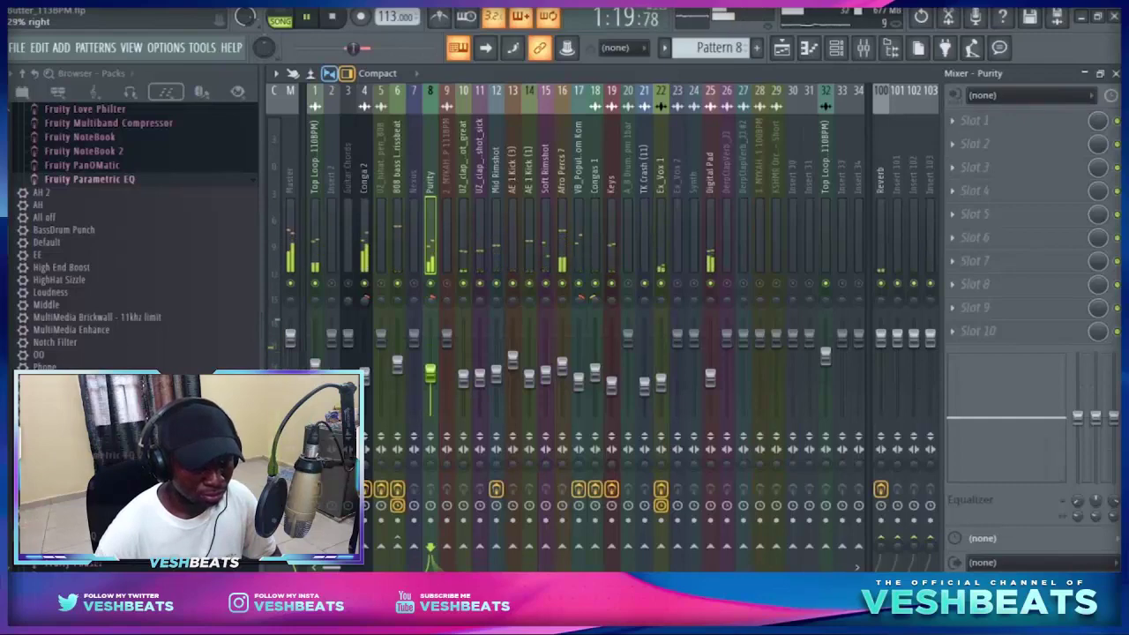
- Load Fruity Parametric EQ 2 in the Purity track's first effect slot
click(1008, 121)
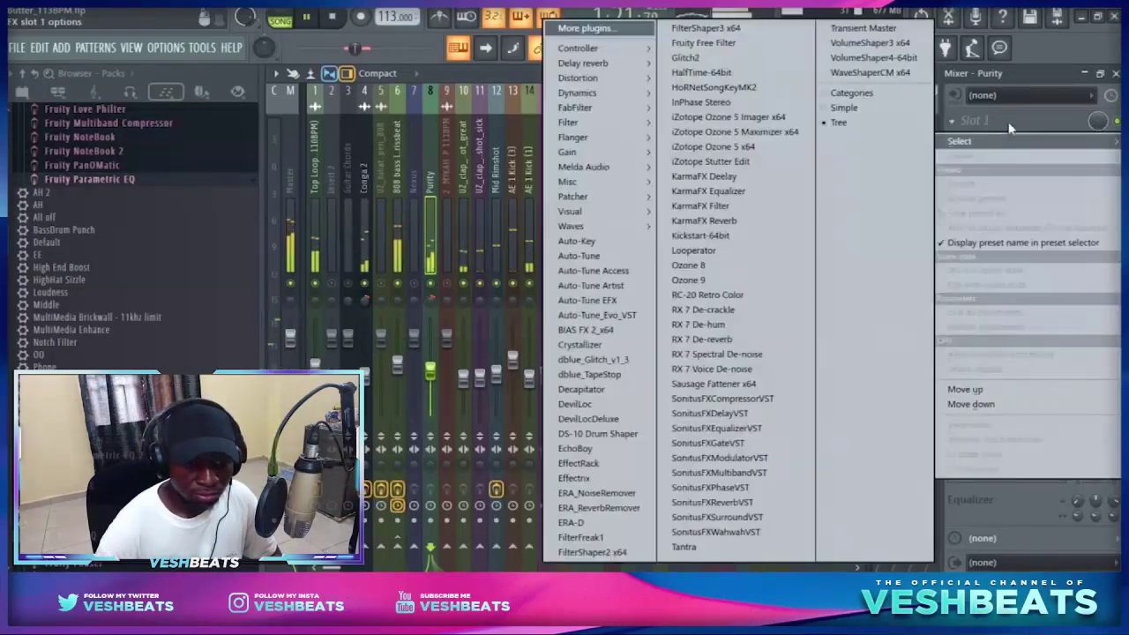
mouse_move(569, 122)
click(503, 184)
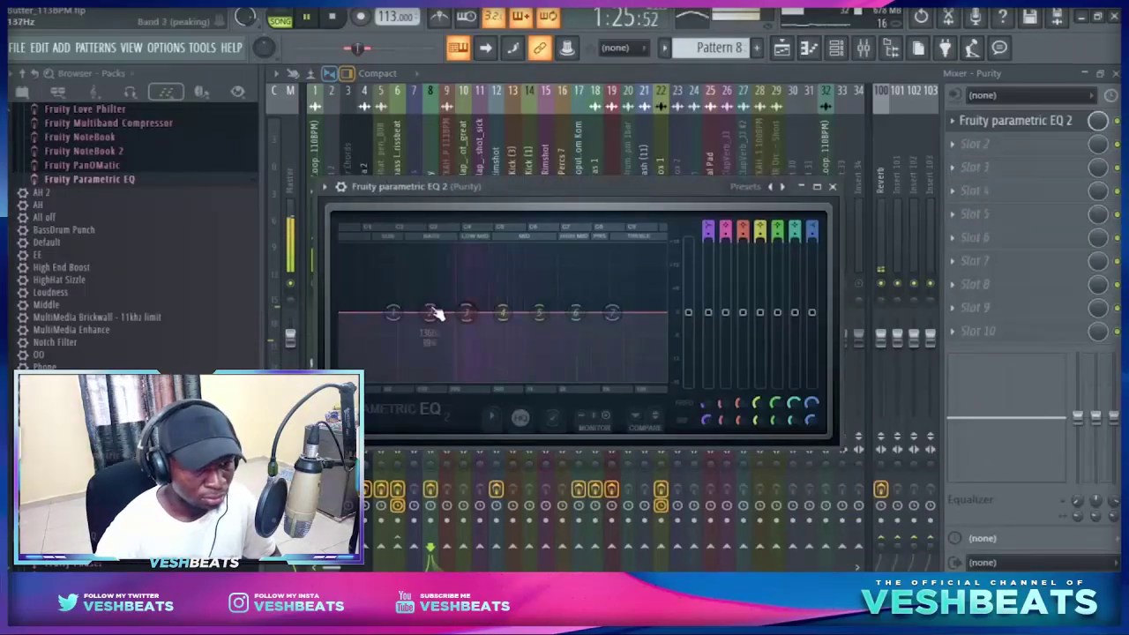
- Shape Purity's EQ with cuts on band 1 and on band 3 near 284 Hz, plus a 4 dB boost on band 4 at 768 Hz
drag(503, 314, 465, 323)
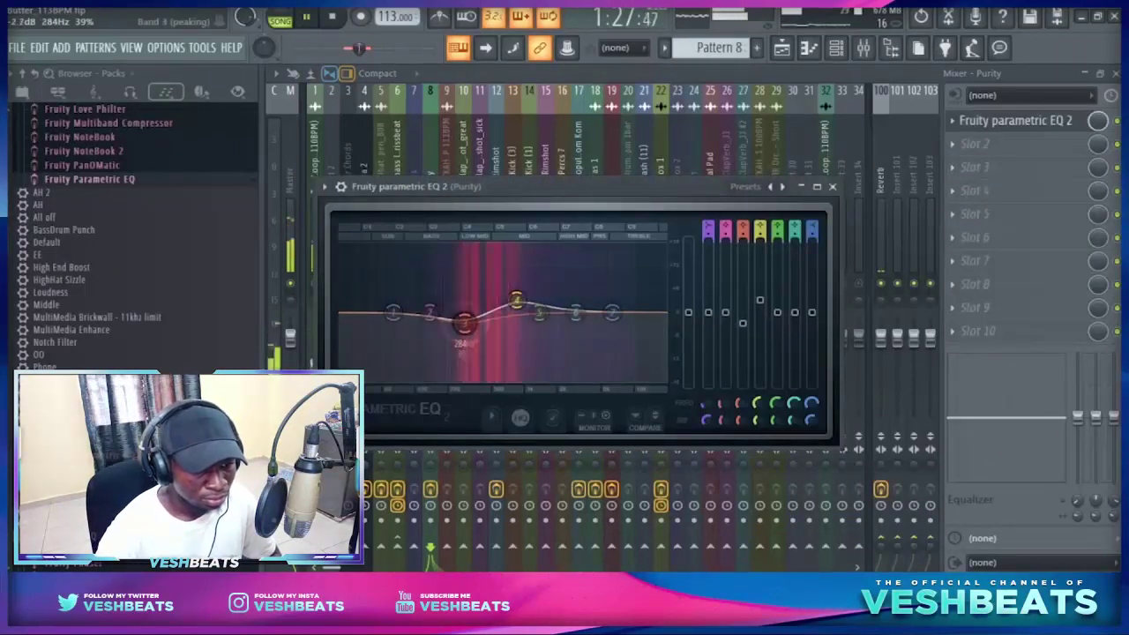
drag(393, 312, 395, 343)
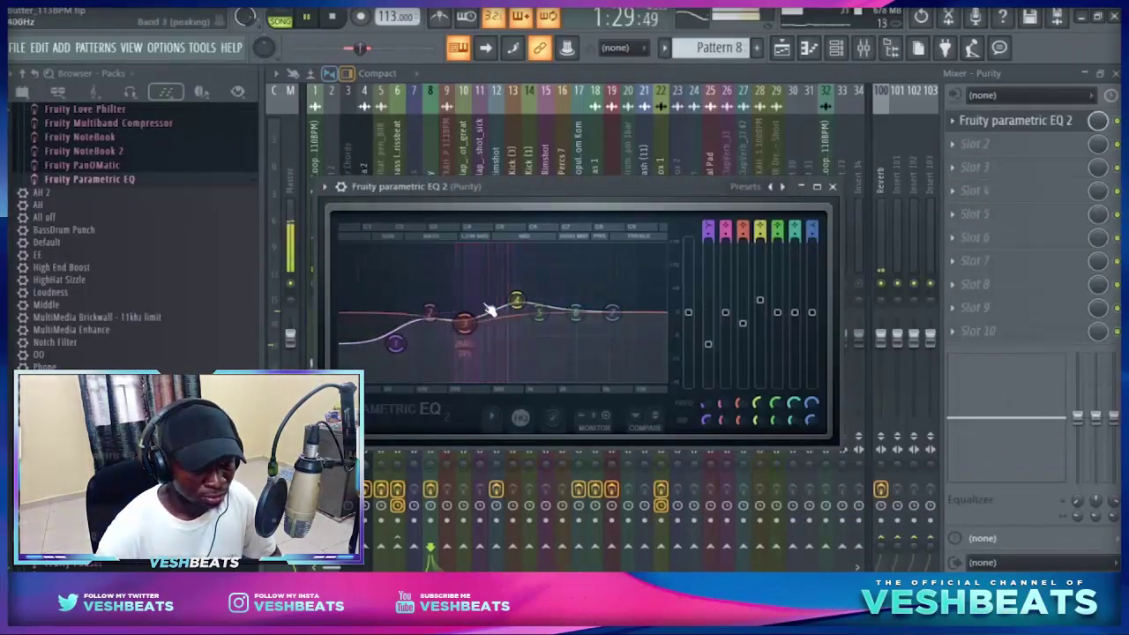
drag(516, 301, 512, 296)
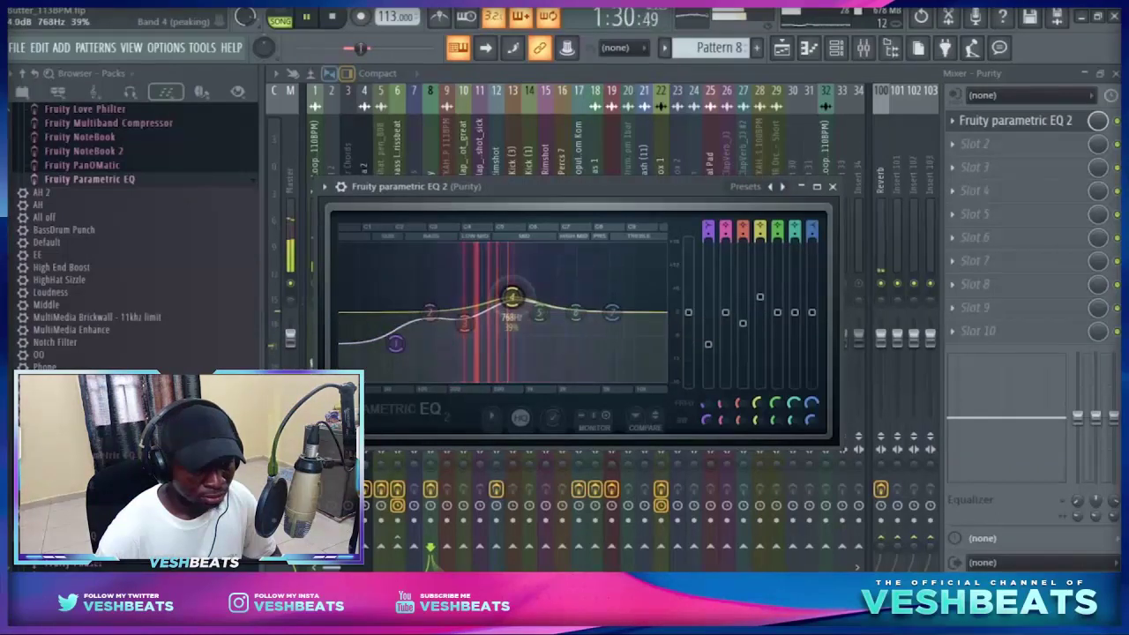
click(833, 188)
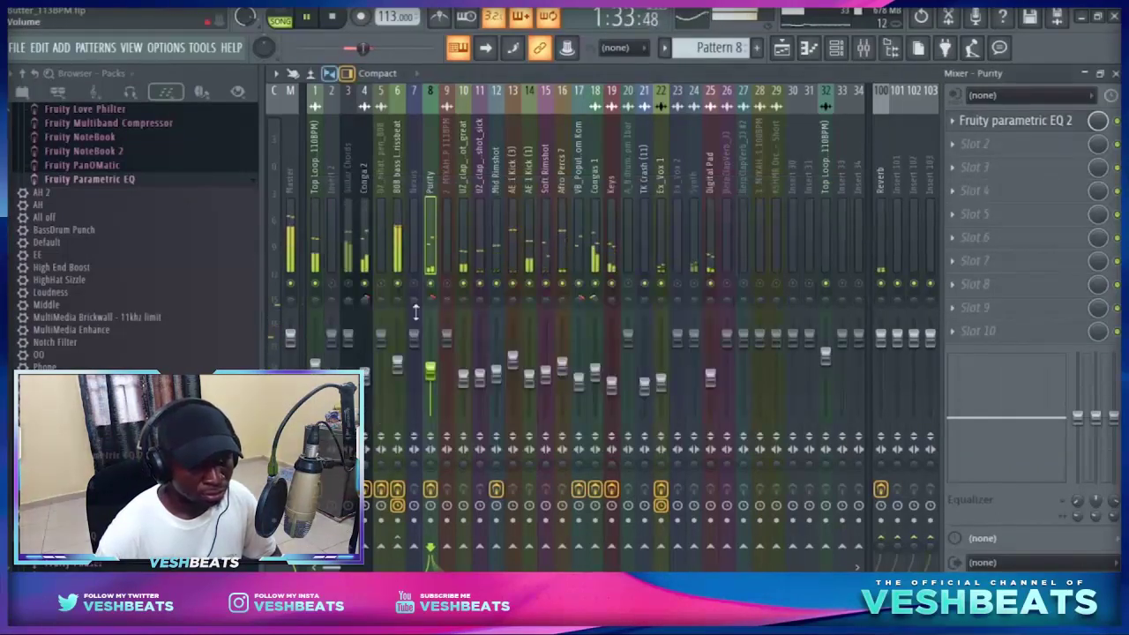
- Unmute the Guitar Chords track, set its volume to about -6.8 dB and normalize its playlist clip
click(348, 344)
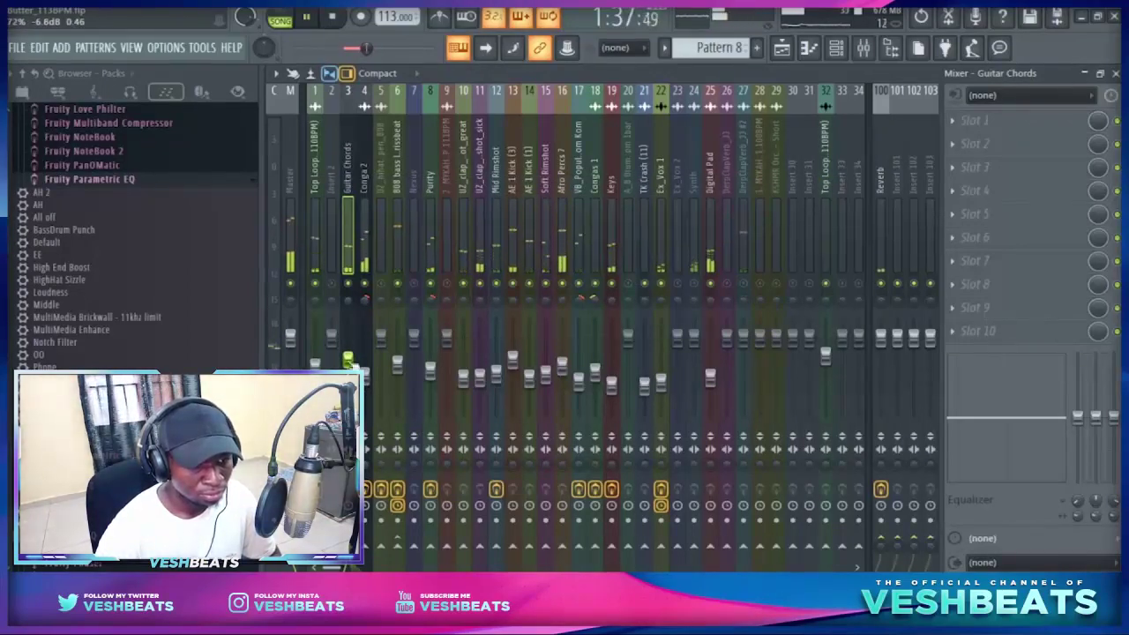
click(781, 49)
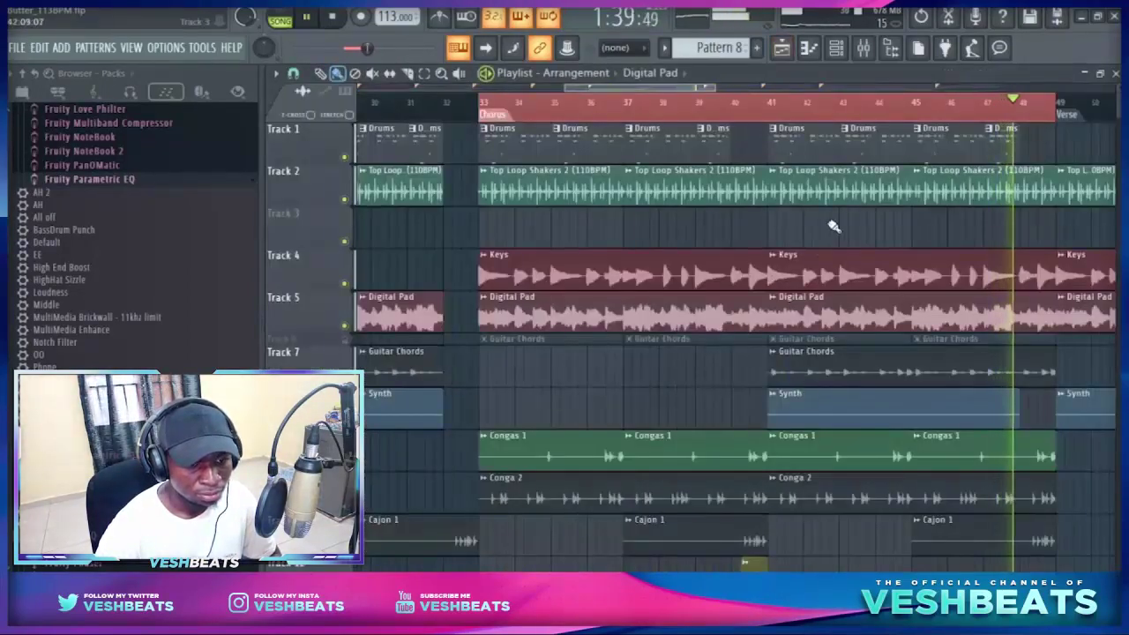
double_click(782, 359)
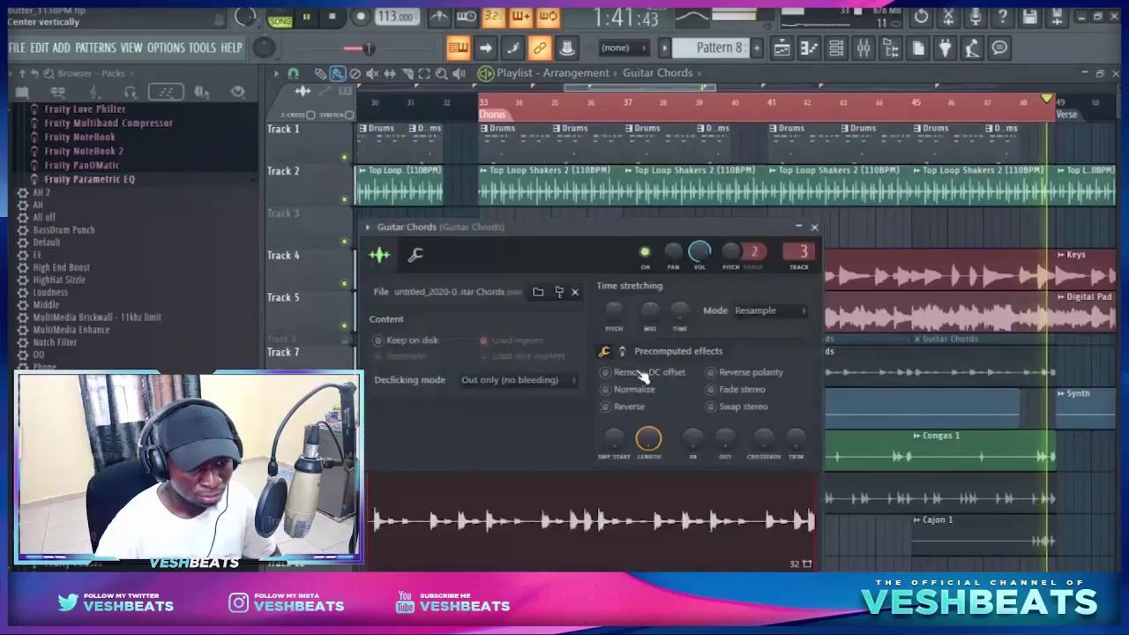
key(F9)
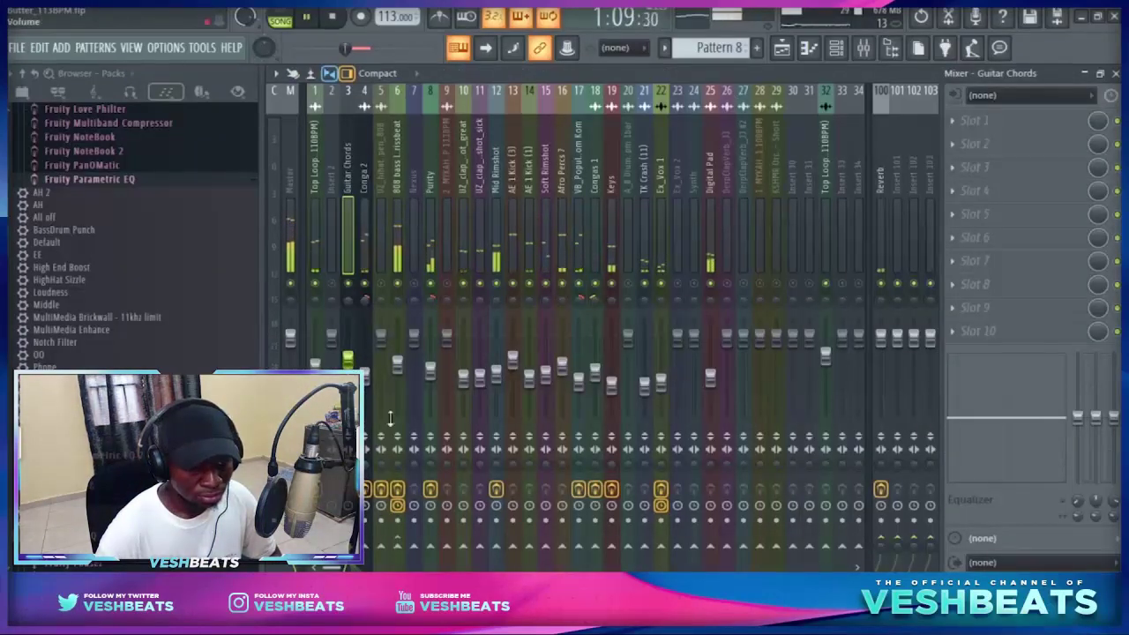
- Play the chorus from bar 41 and unmute the Synth mixer track
click(784, 53)
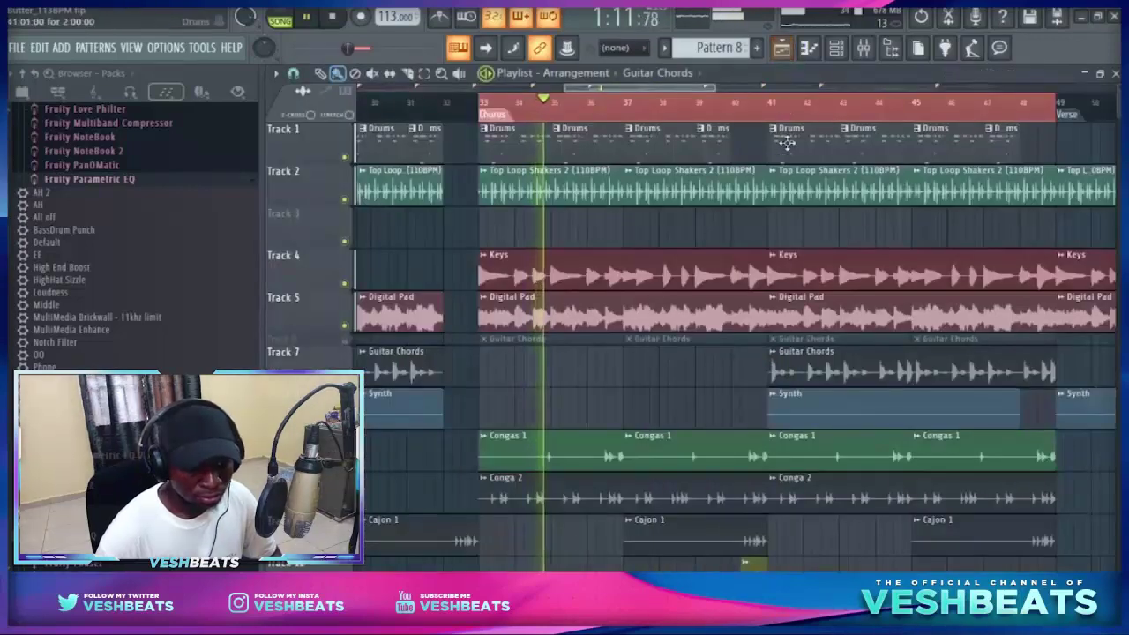
click(864, 49)
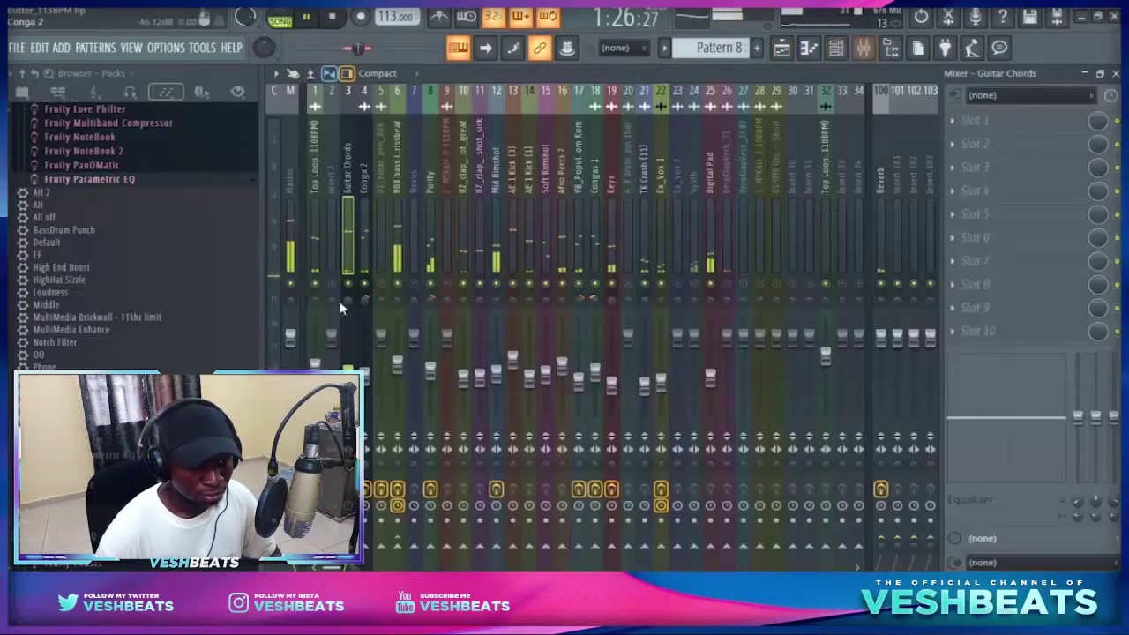
click(692, 306)
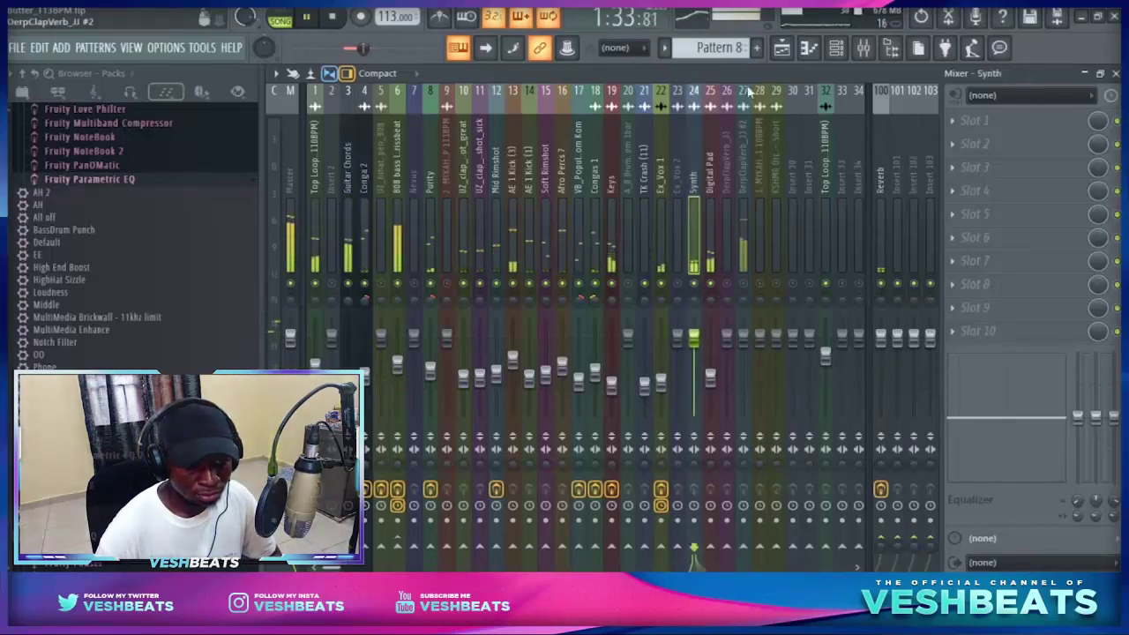
- Normalize the Synth playlist clip and lower the Synth mixer track's volume to about -25.1 dB
click(791, 51)
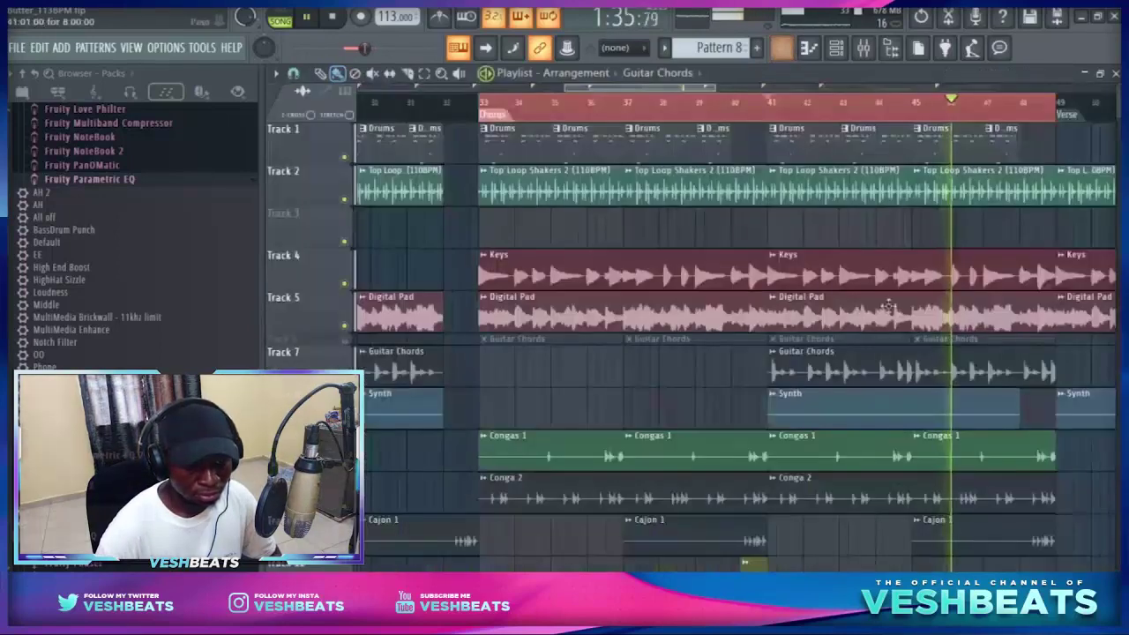
double_click(894, 422)
click(592, 349)
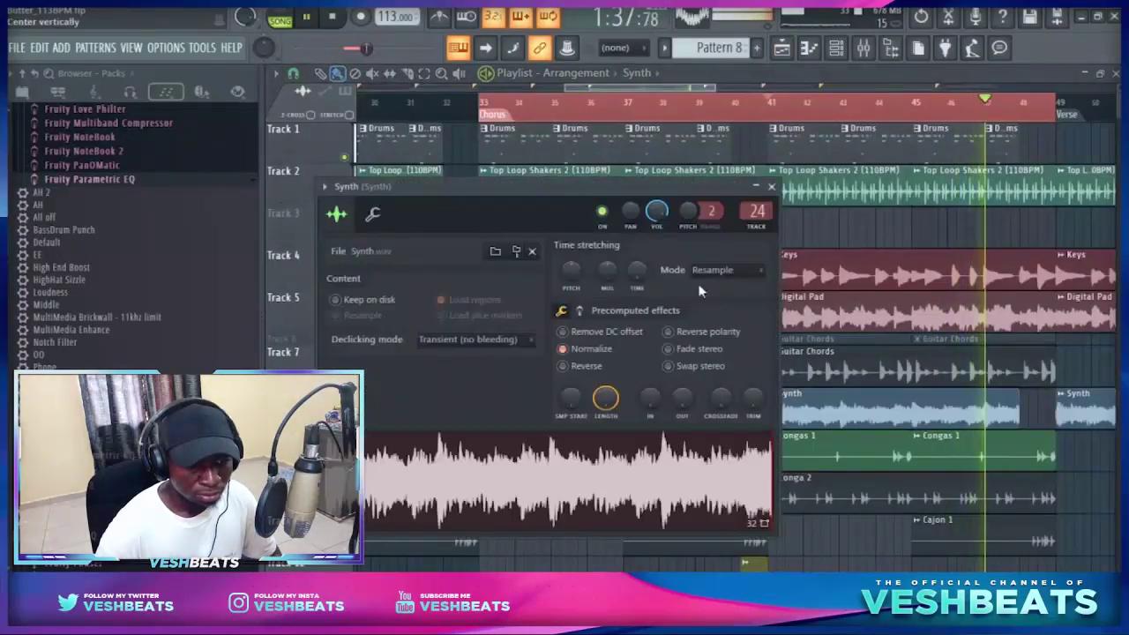
double_click(755, 213)
key(space)
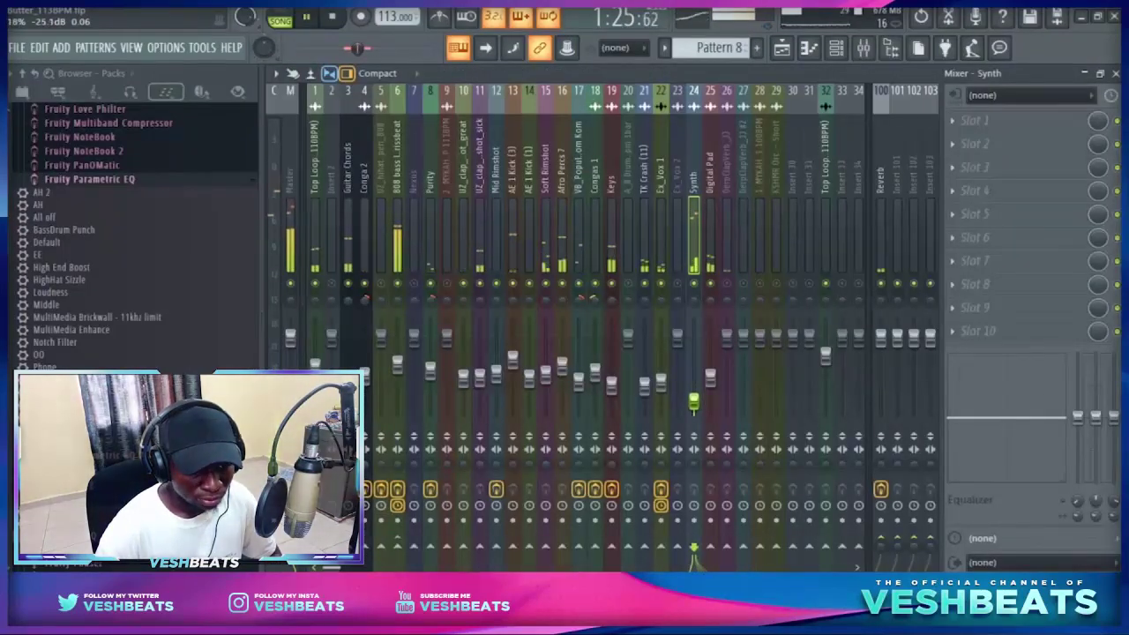
- Lower the Synth clip's channel volume to 58% in its sampler settings and audition the level against the mix
click(783, 48)
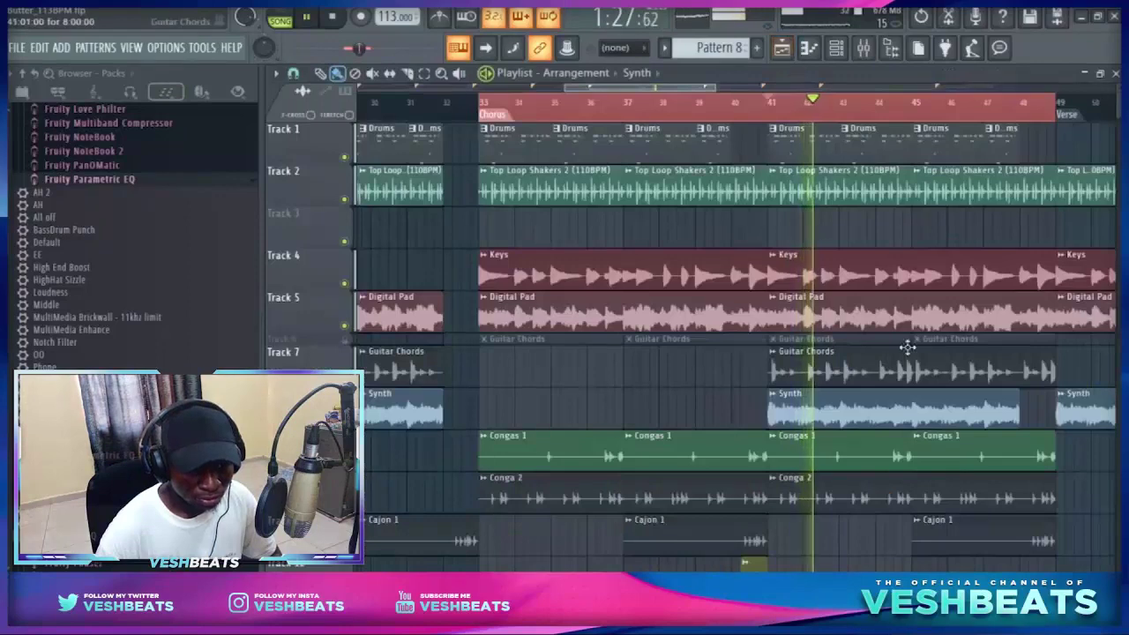
double_click(887, 406)
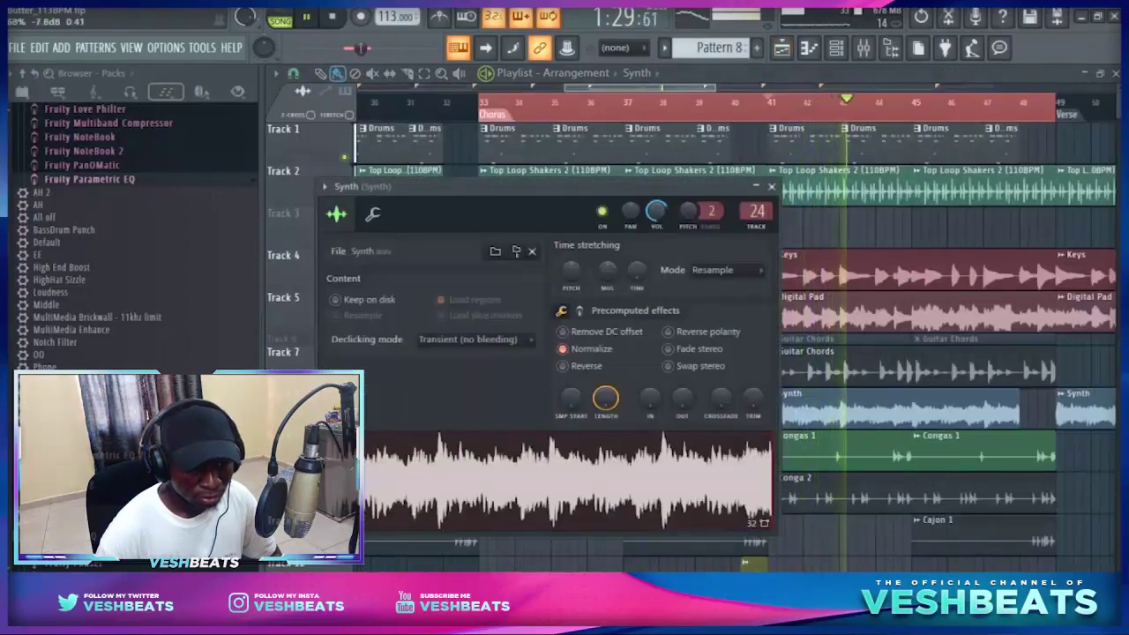
key(F9)
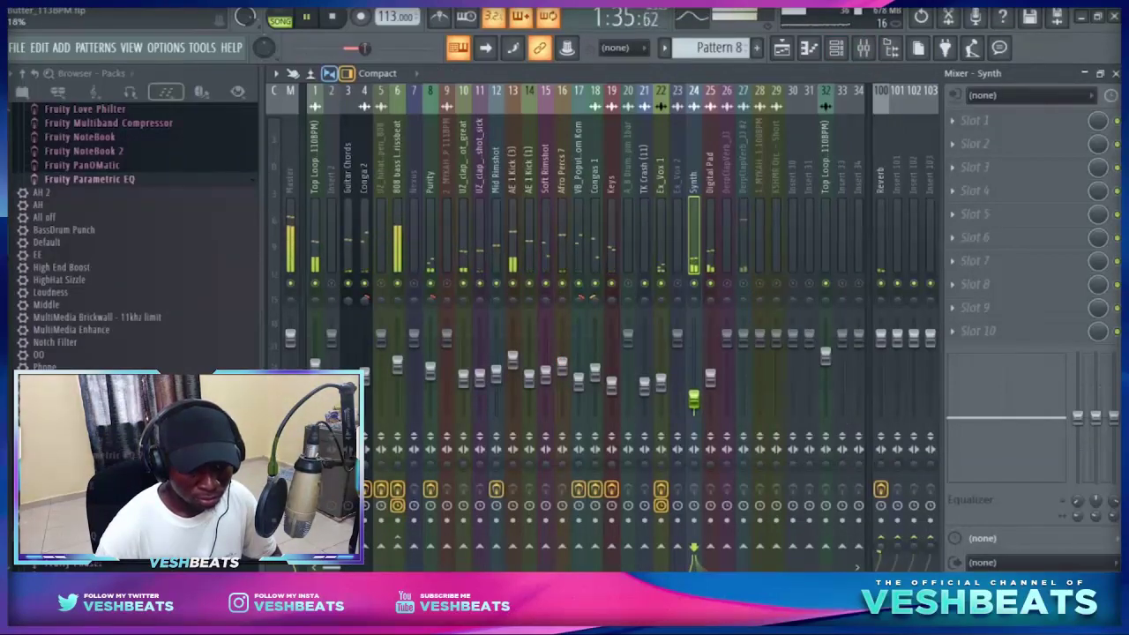
key(space)
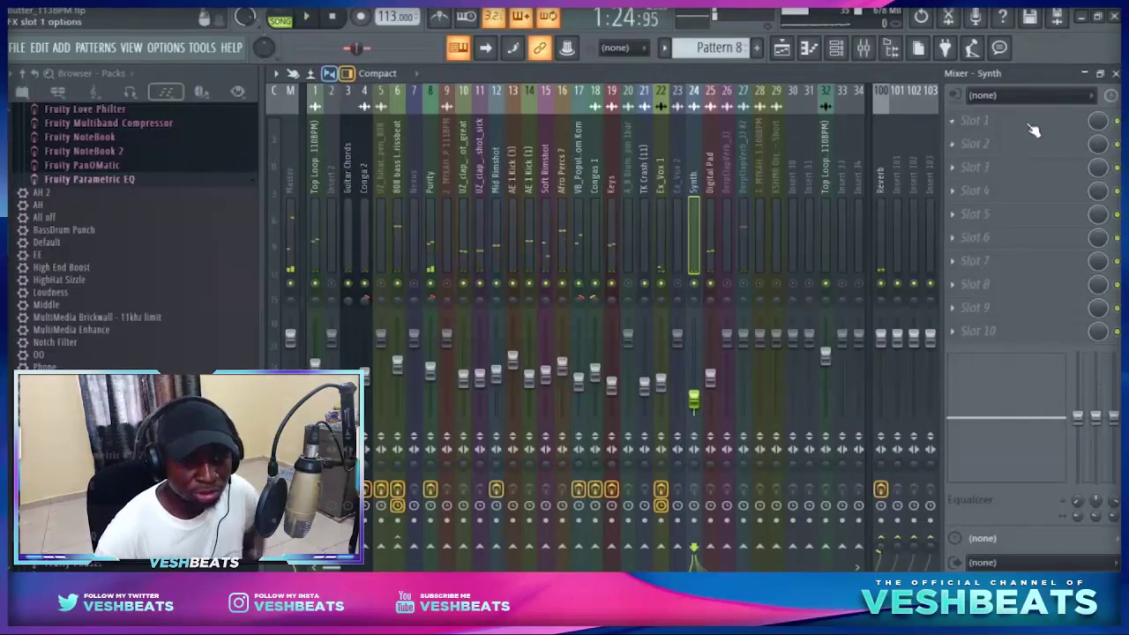
- Load Fruity Stereo Enhancer in the Synth track's first effect slot, close its window and audition the result from bar 41
click(1028, 124)
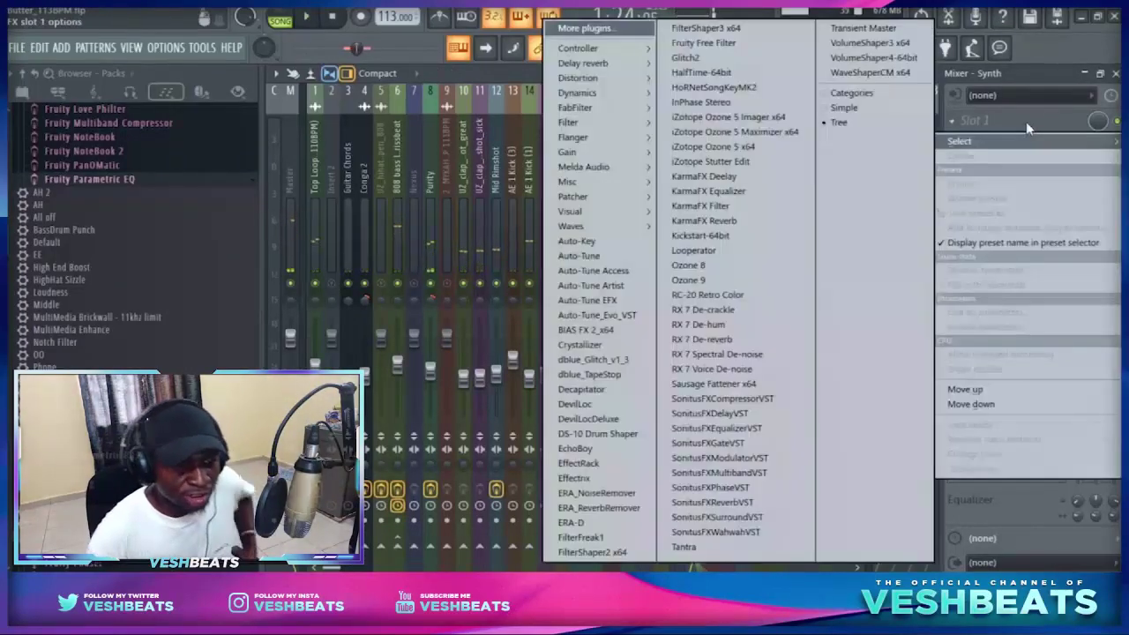
mouse_move(645, 170)
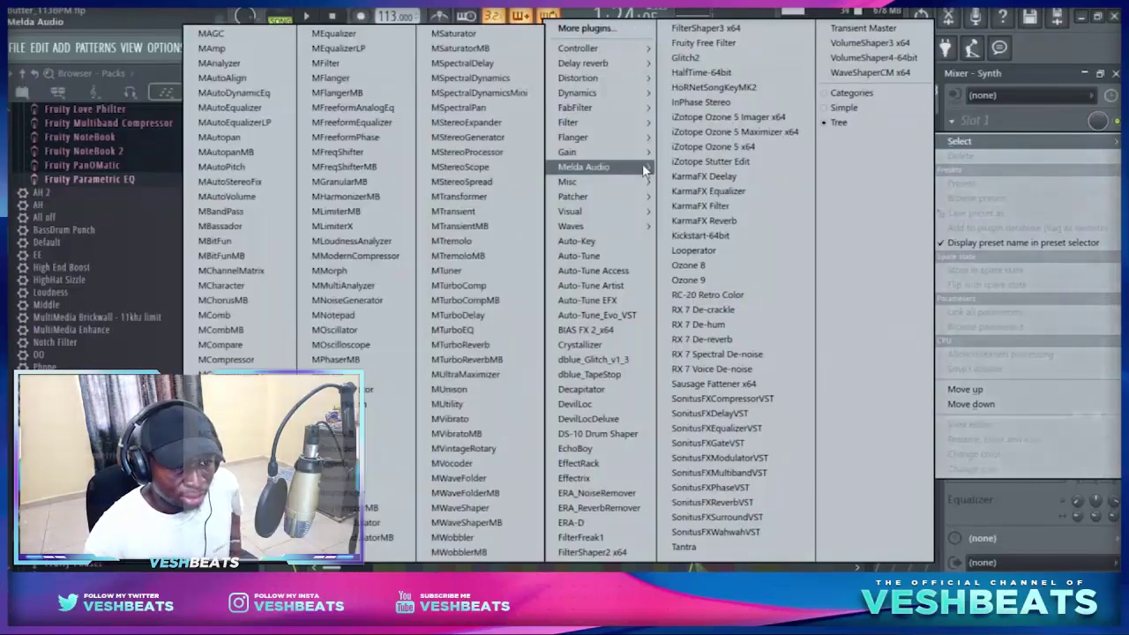
mouse_move(597, 123)
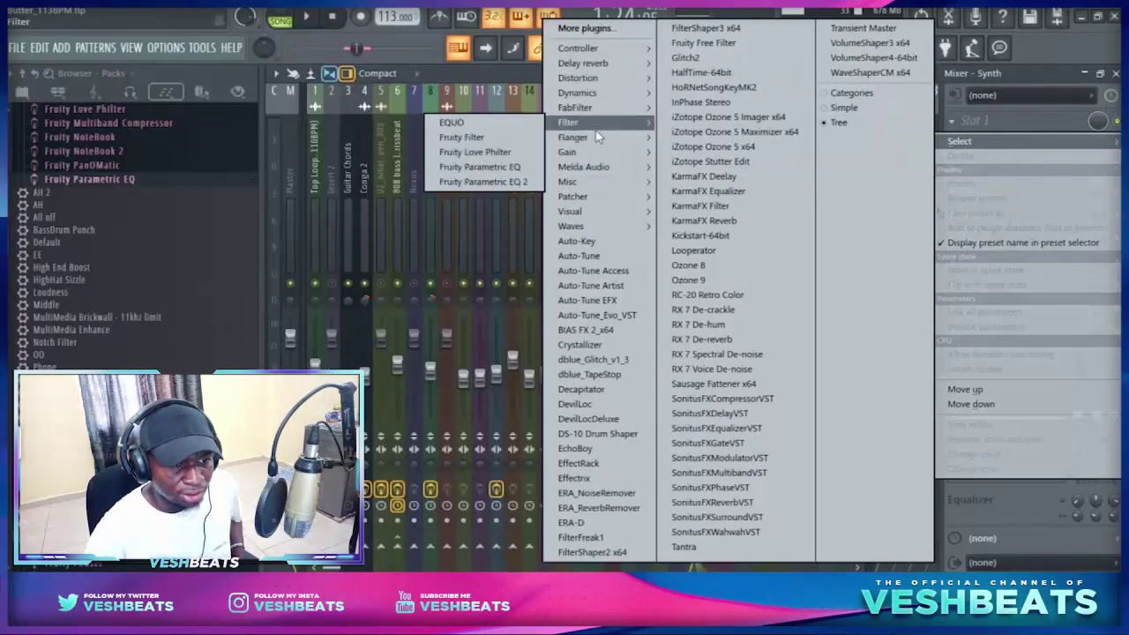
mouse_move(556, 183)
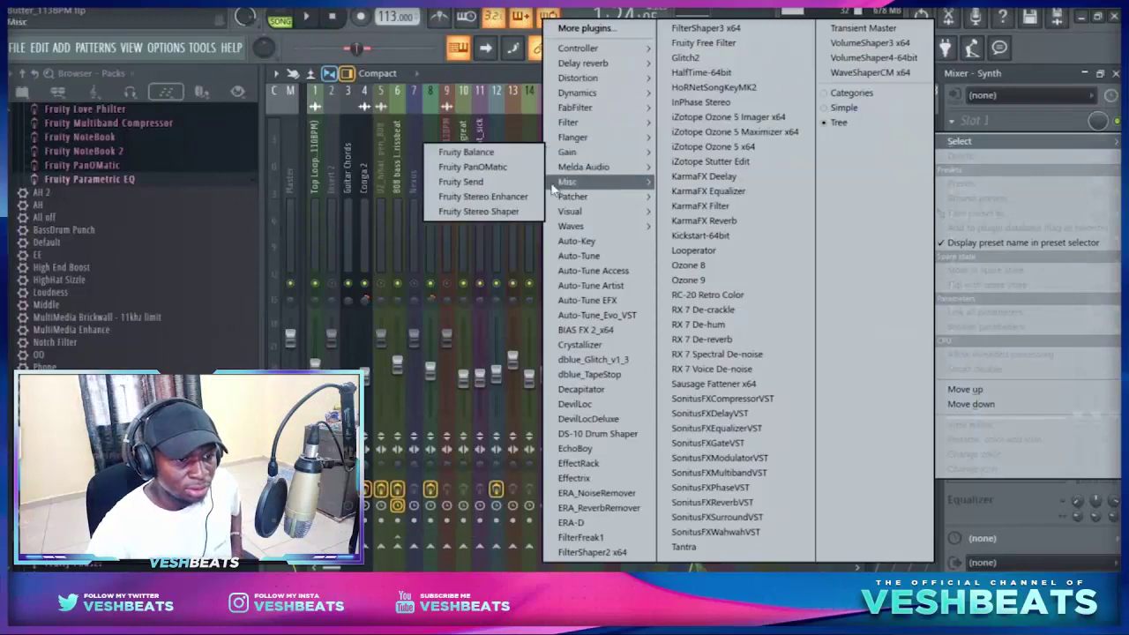
click(494, 196)
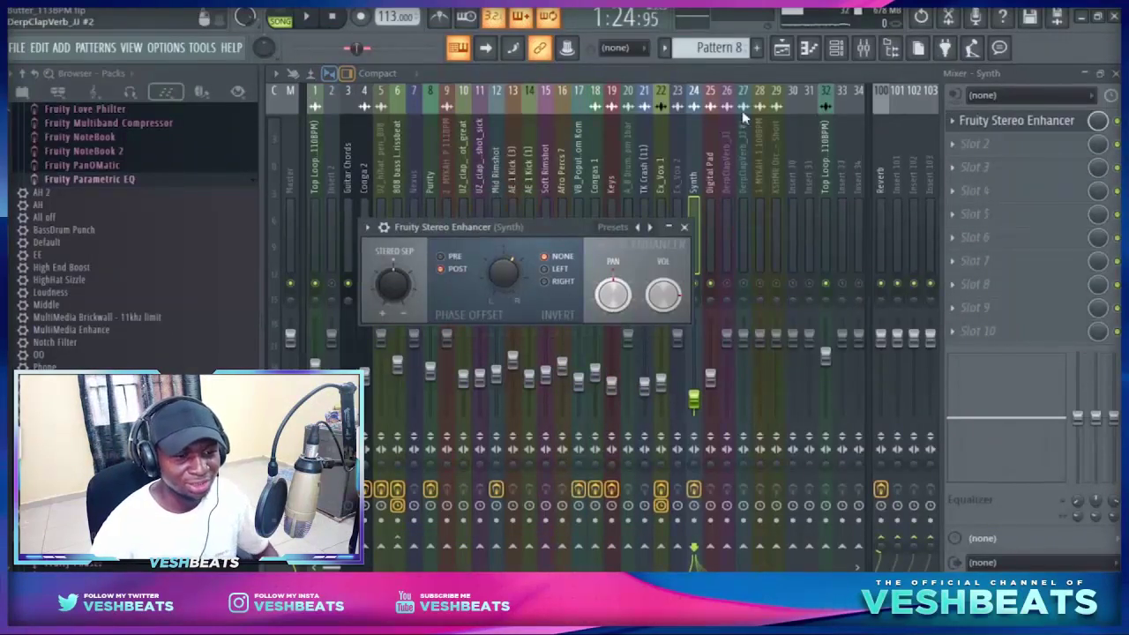
click(683, 226)
key(space)
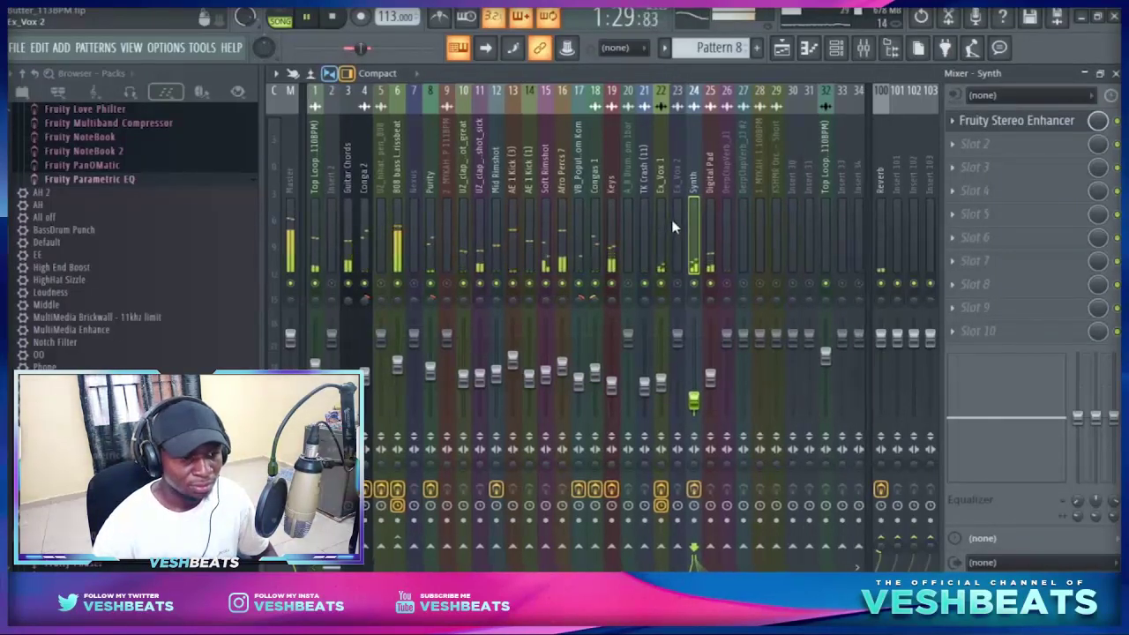
key(space)
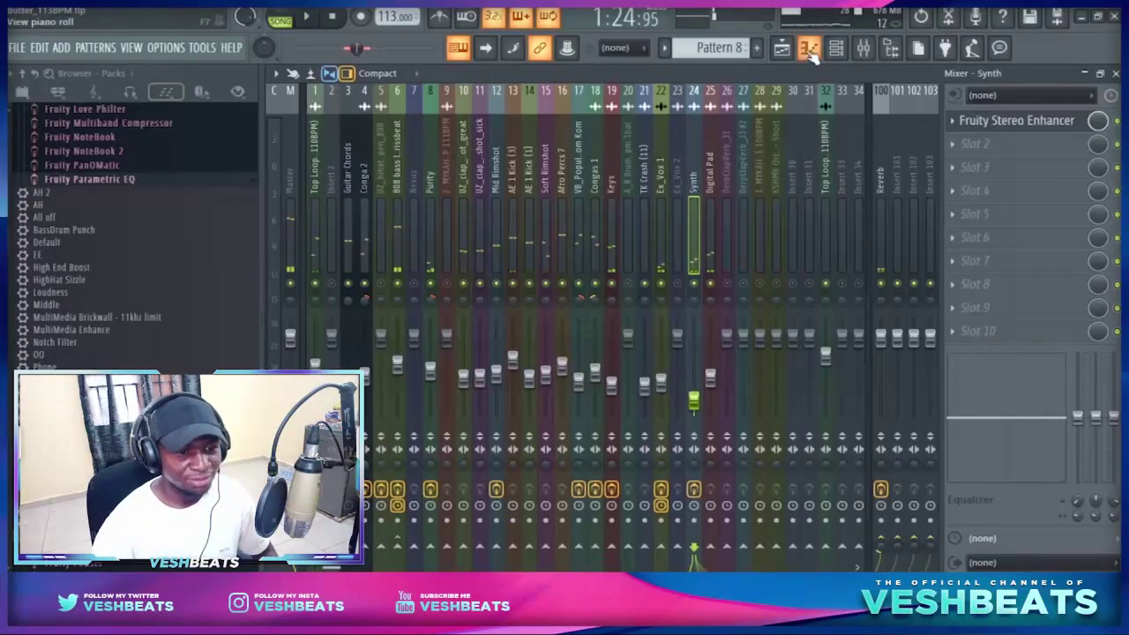
- Locate the transition fills before bar 41 in the playlist and play the song from just before them
click(781, 48)
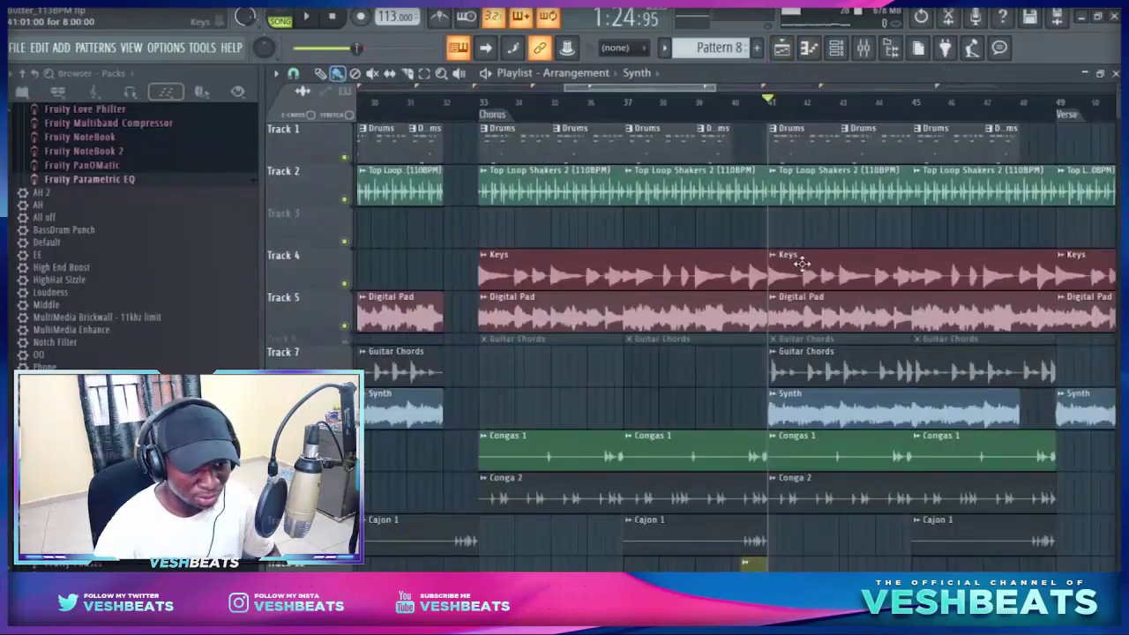
scroll(787, 256, down, 5)
scroll(905, 325, down, 5)
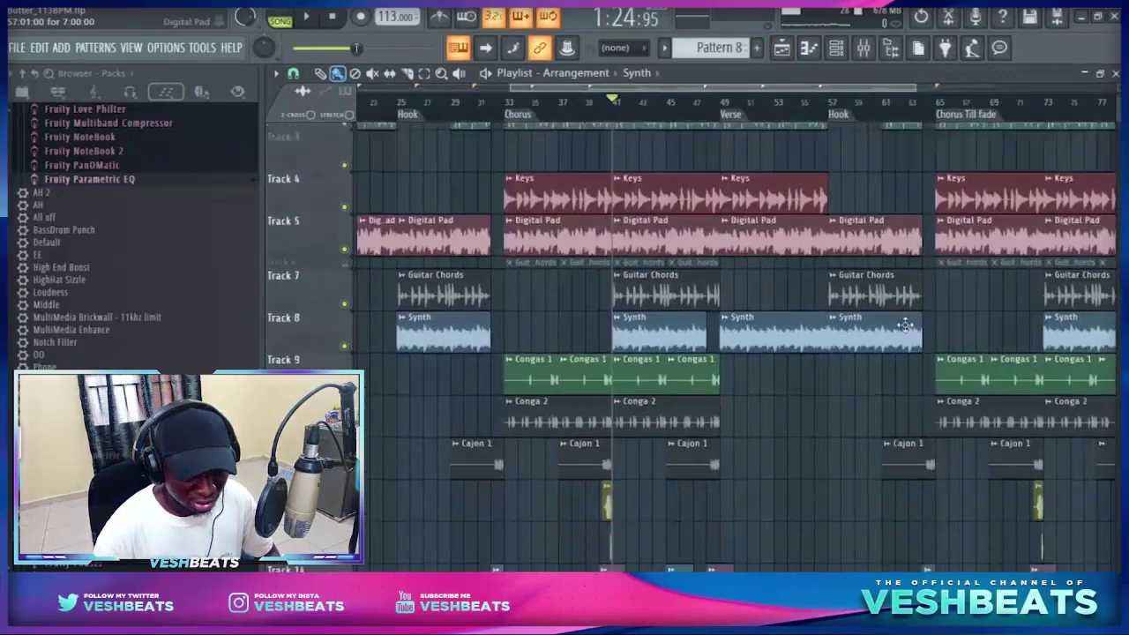
scroll(904, 325, up, 3)
scroll(717, 335, up, 3)
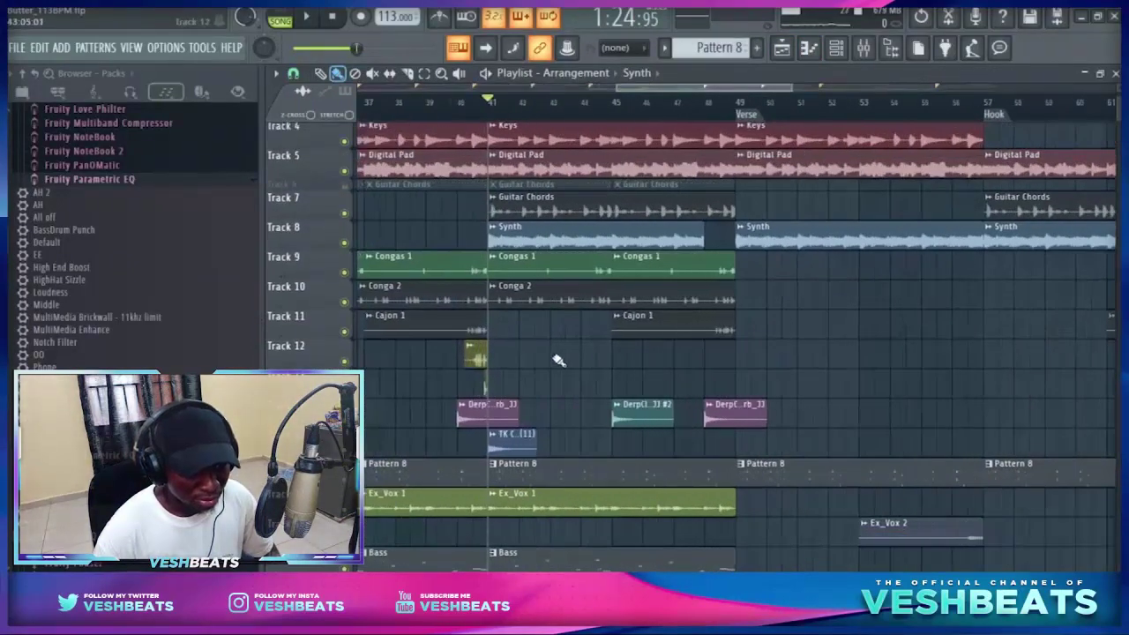
click(465, 107)
key(space)
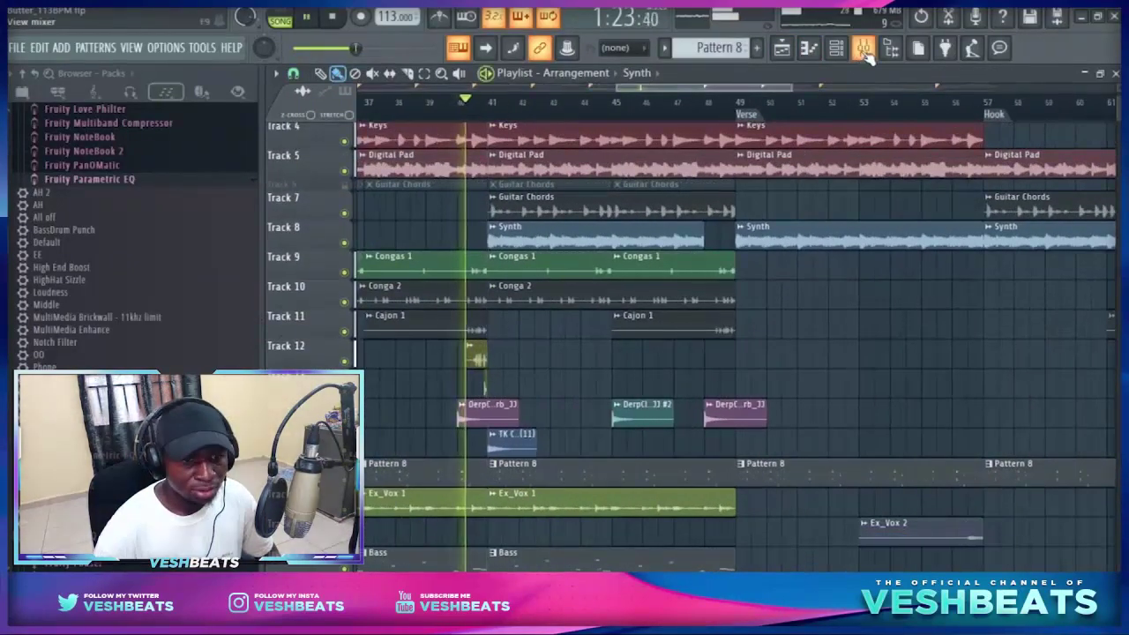
- Unmute the drum roll and KSHMR Orchestra Hit mixer tracks, lowering them to about -8.1 dB and -9.4 dB
key(F9)
click(761, 300)
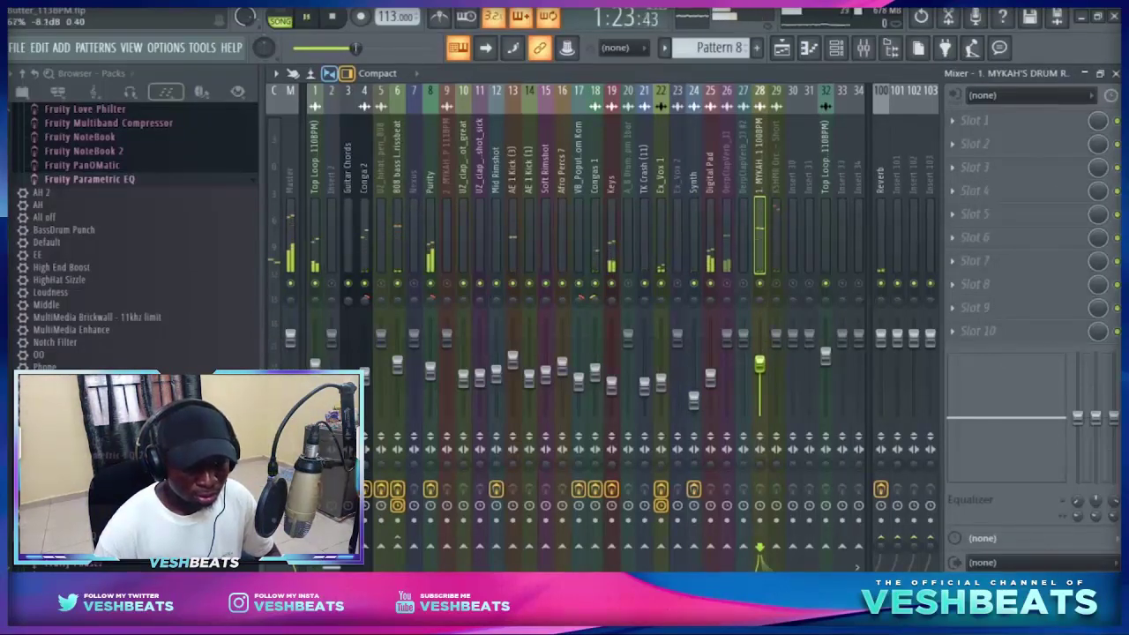
click(778, 318)
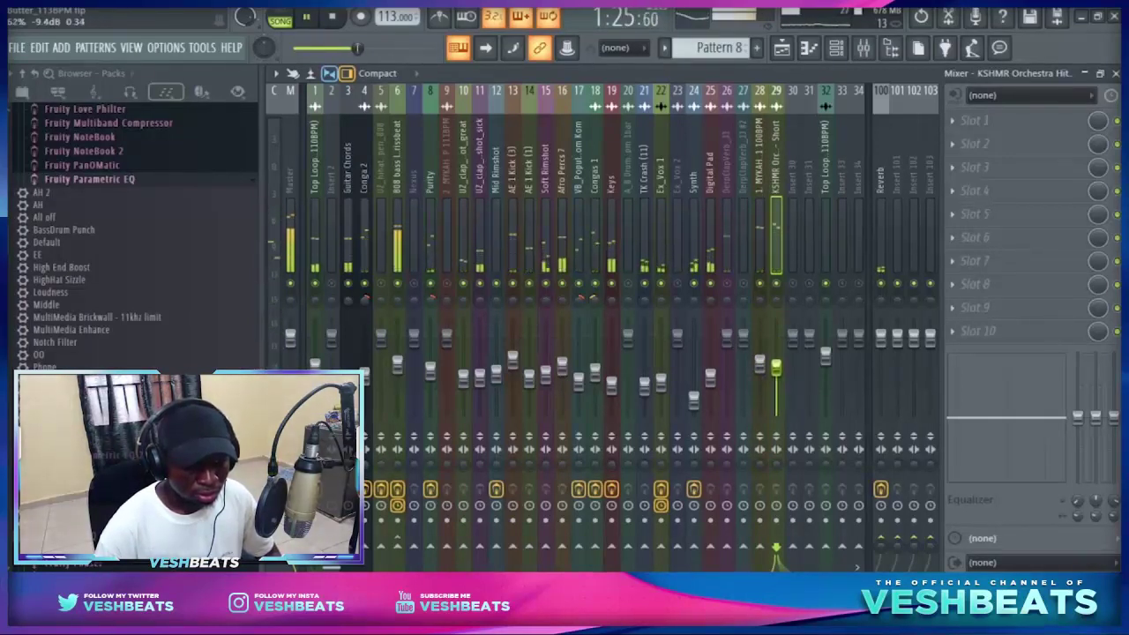
- Unmute and lower the DerpClapVerb_JJ mixer track, and raise the TK Crash (11) track's volume slightly
click(730, 335)
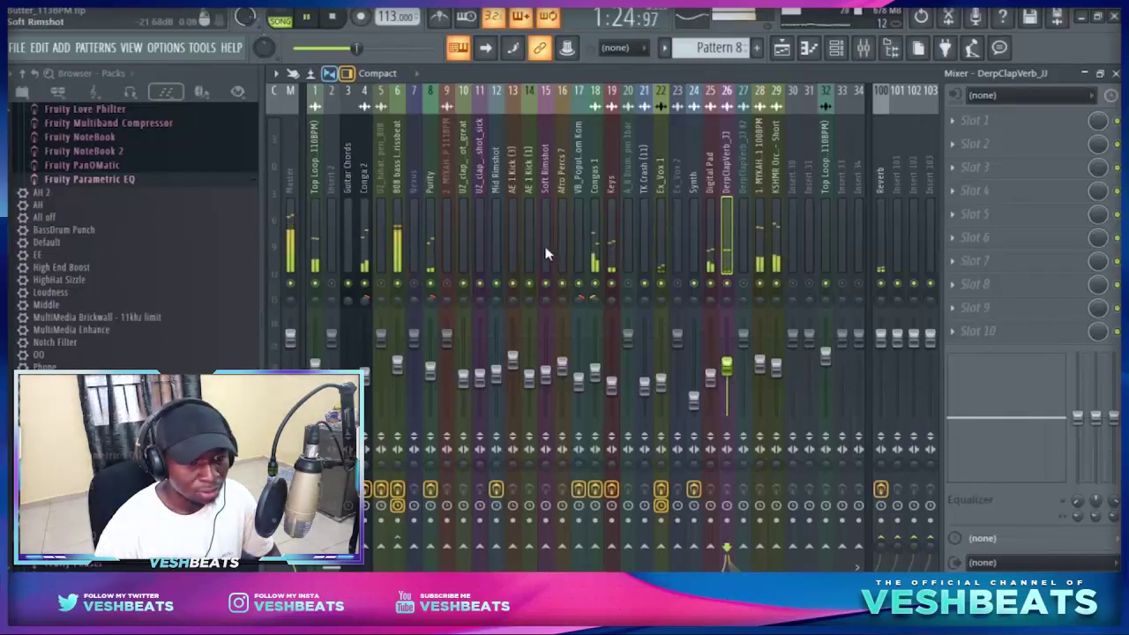
click(646, 238)
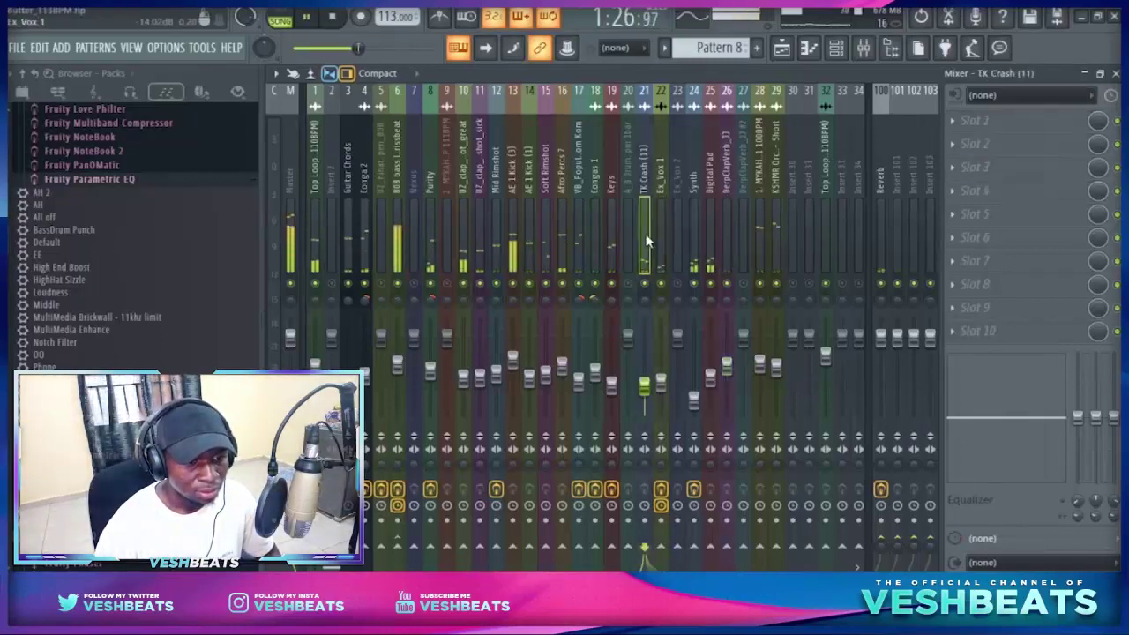
drag(650, 395, 649, 390)
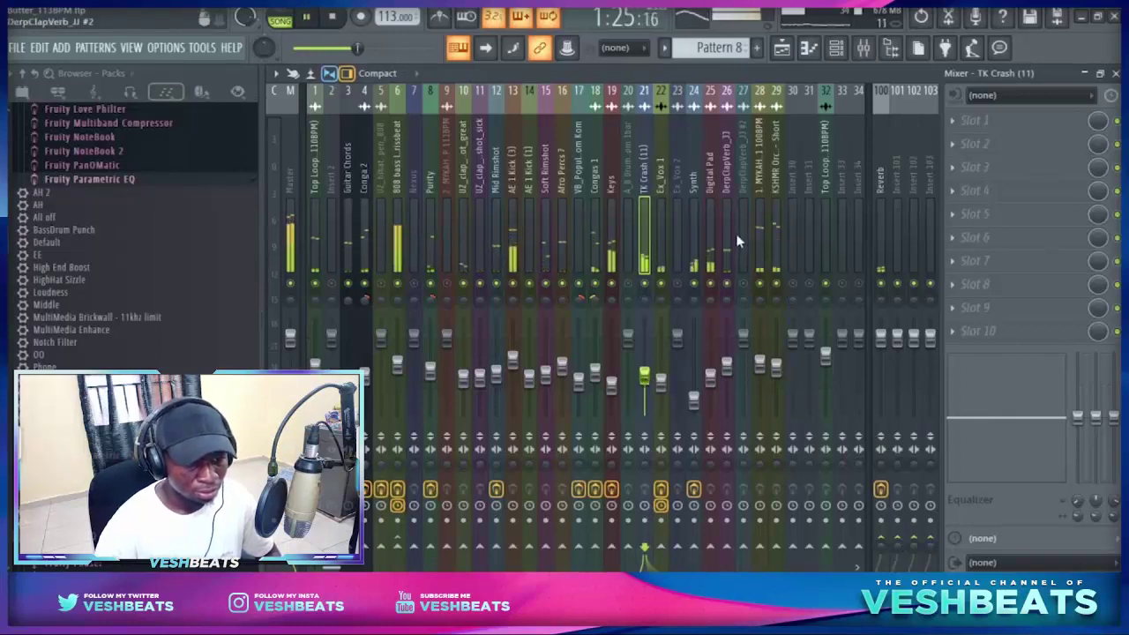
- Raise the drum roll clip's channel volume to 83% in its sampler settings and replay the transition
click(761, 260)
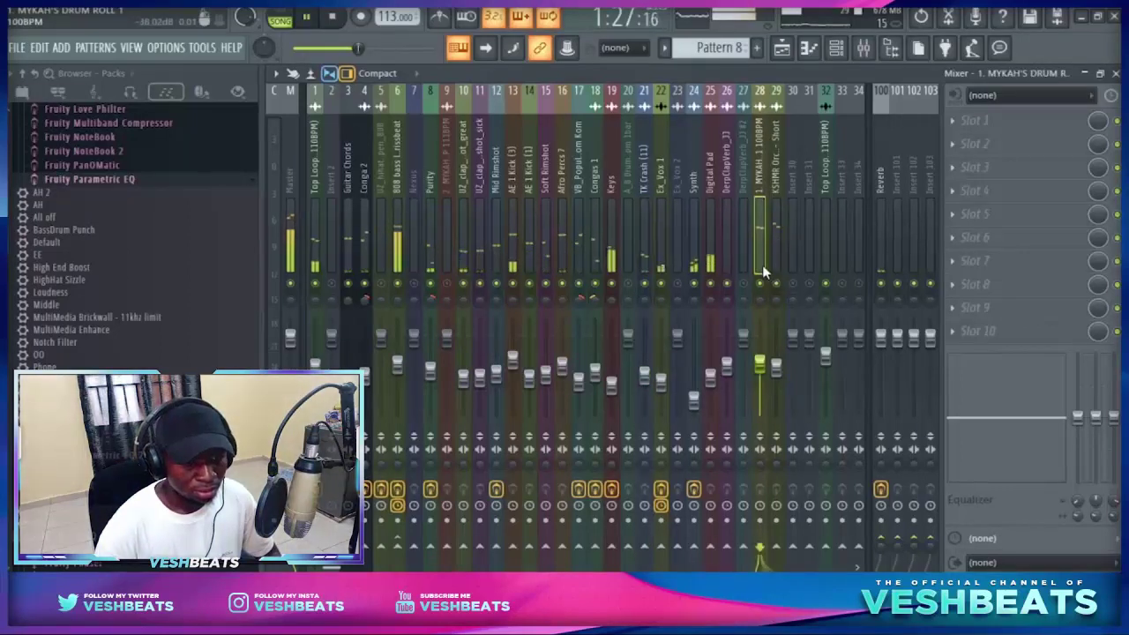
click(781, 48)
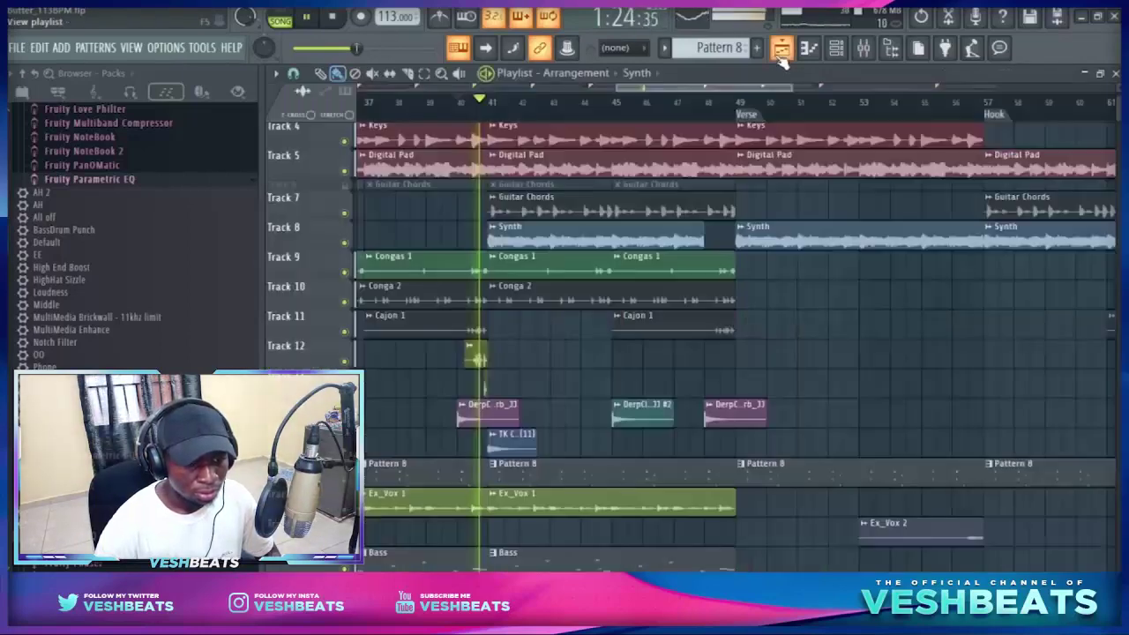
scroll(474, 366, up, 4)
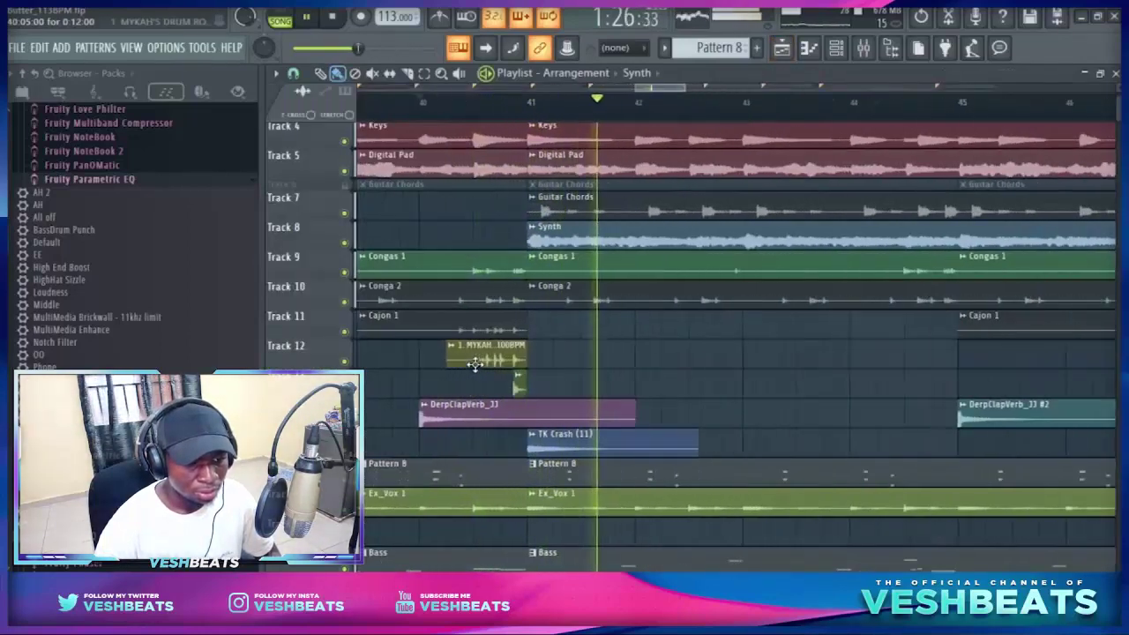
double_click(476, 365)
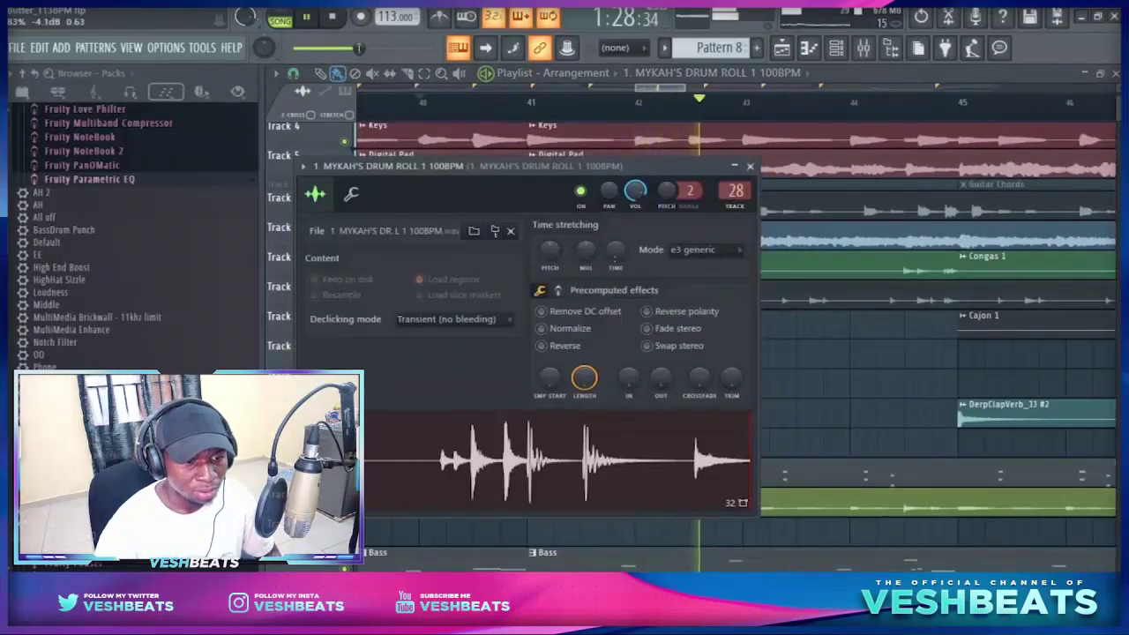
click(749, 167)
key(space)
key(space)
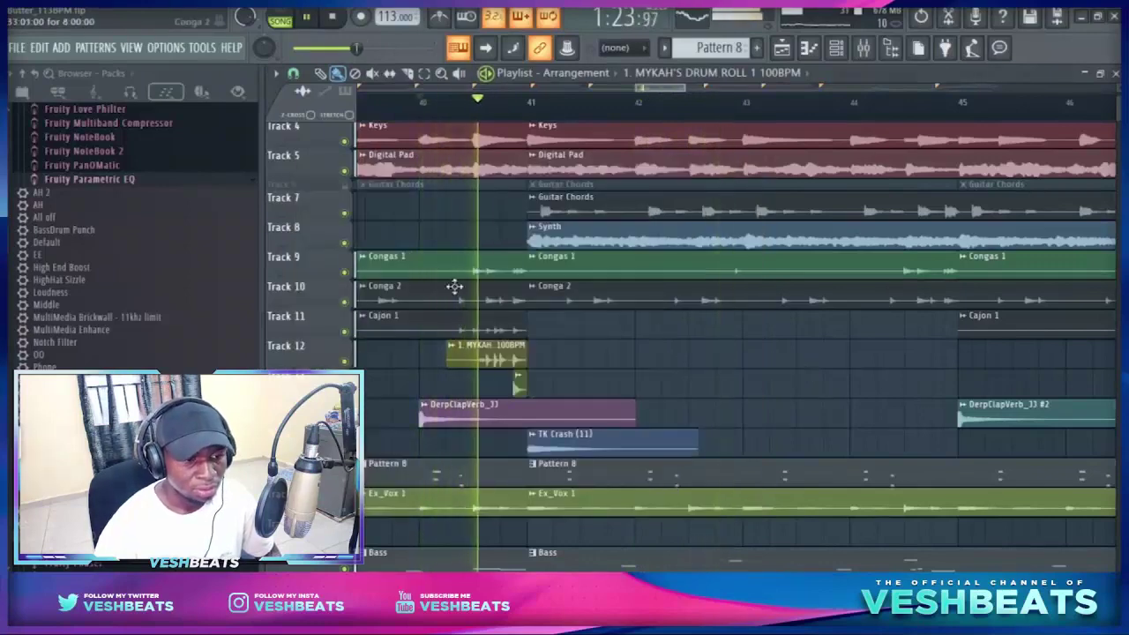
- Cut the shaker loop, keys, pad, conga and cajon clips back to end about half a bar before bar 41, then audition
scroll(487, 258, down, 3)
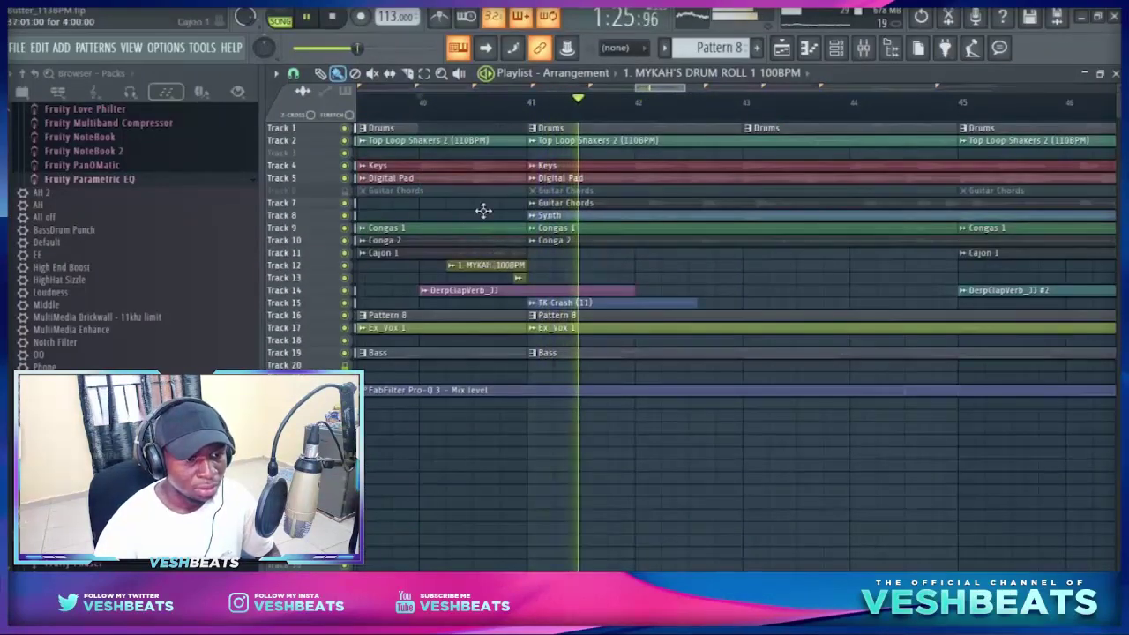
key(space)
drag(489, 142, 473, 256)
key(space)
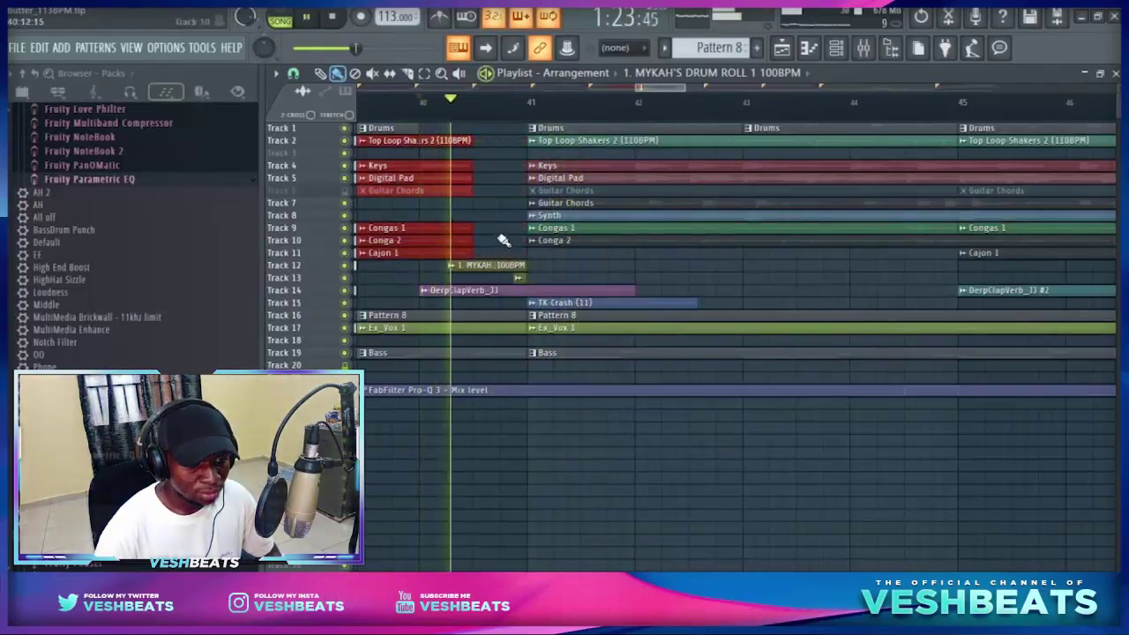
scroll(503, 240, up, 3)
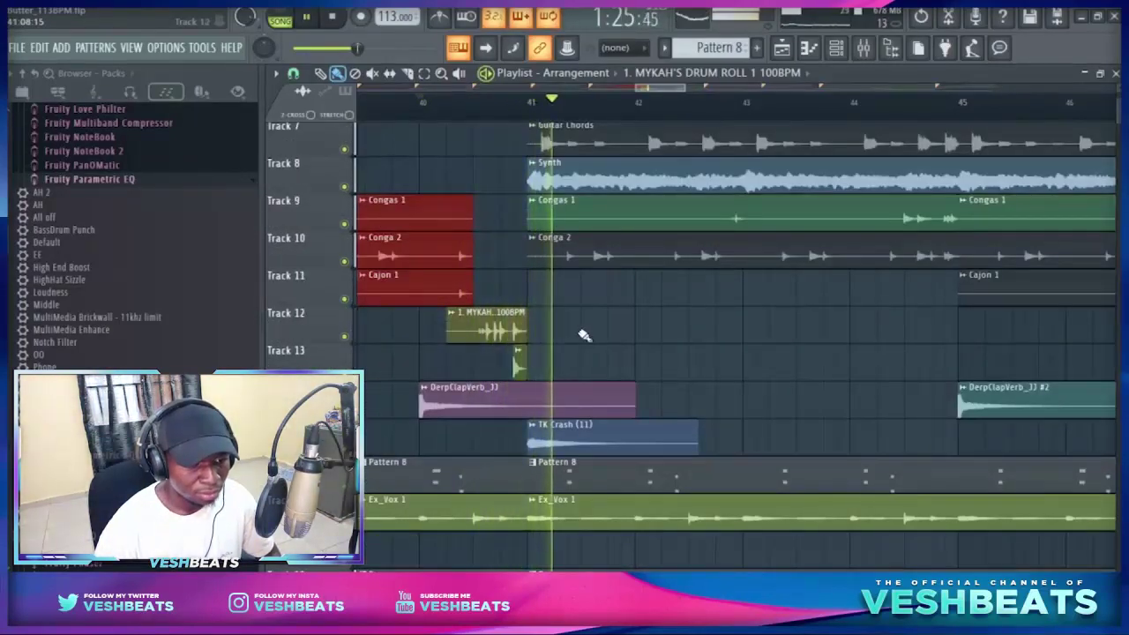
key(shift+4)
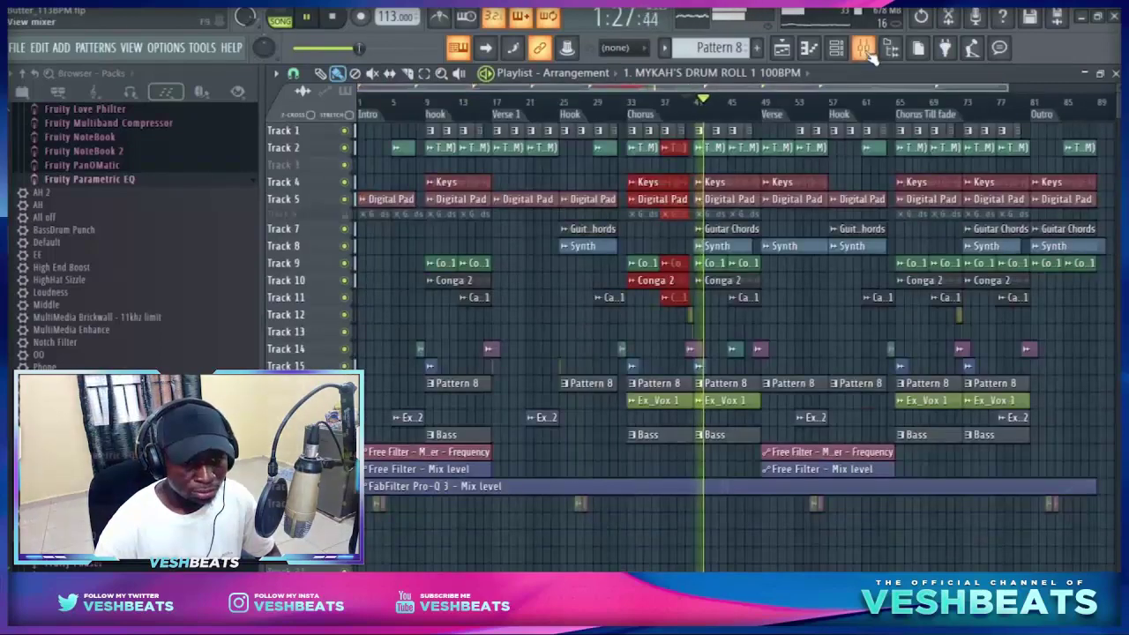
- Raise the drum roll mixer track to about -6.6 dB and the KSHMR Orchestra Hit track to about -9.1 dB
click(865, 50)
key(space)
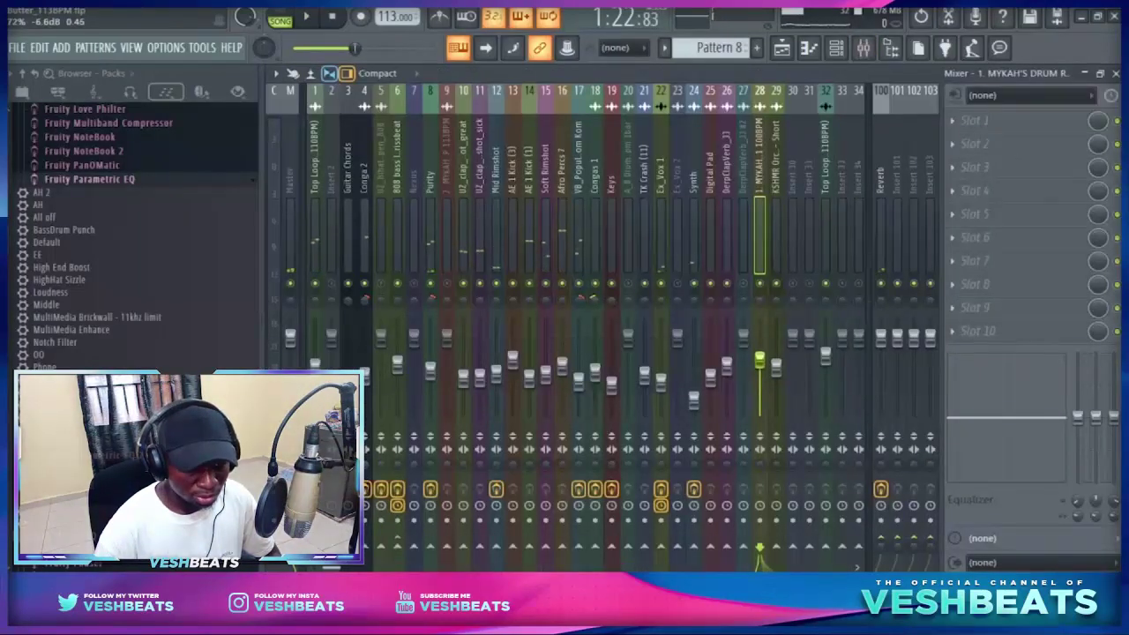
key(space)
click(777, 371)
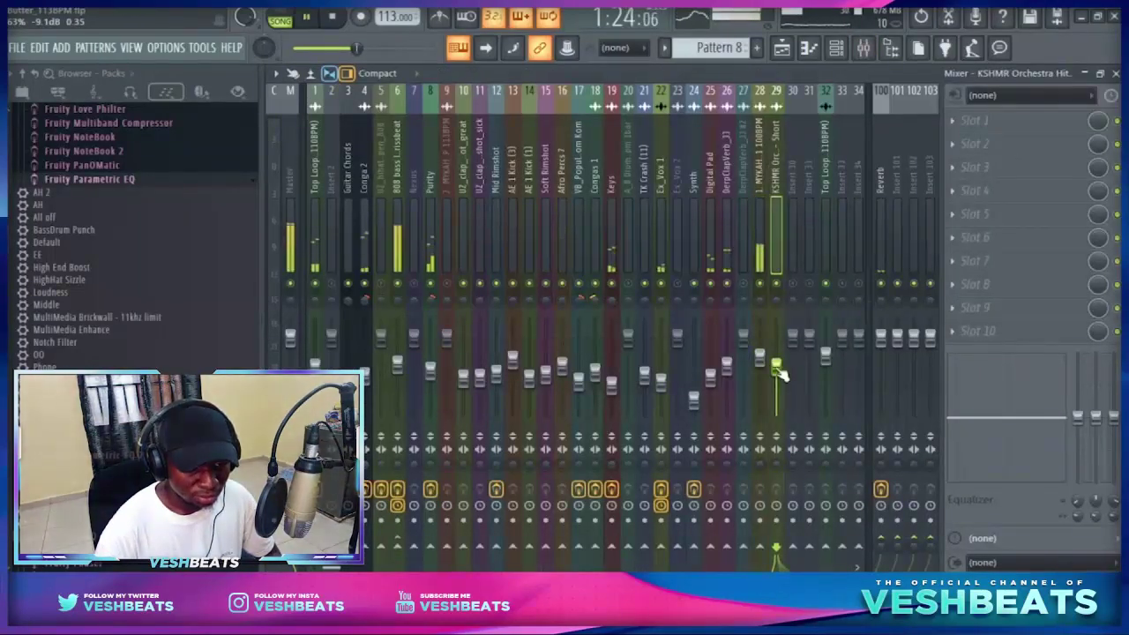
- Inspect the muted drum roll, loop and Insert 2 mixer tracks and the Guitar Chords channel routed to Insert 2, then replay the transition
click(629, 261)
key(space)
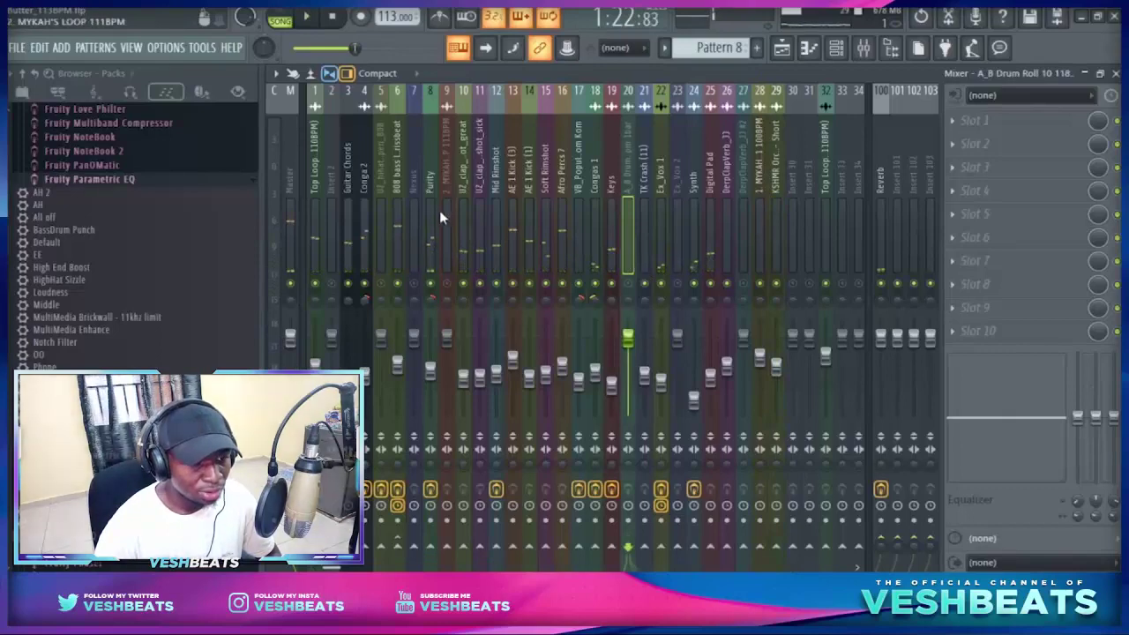
click(448, 216)
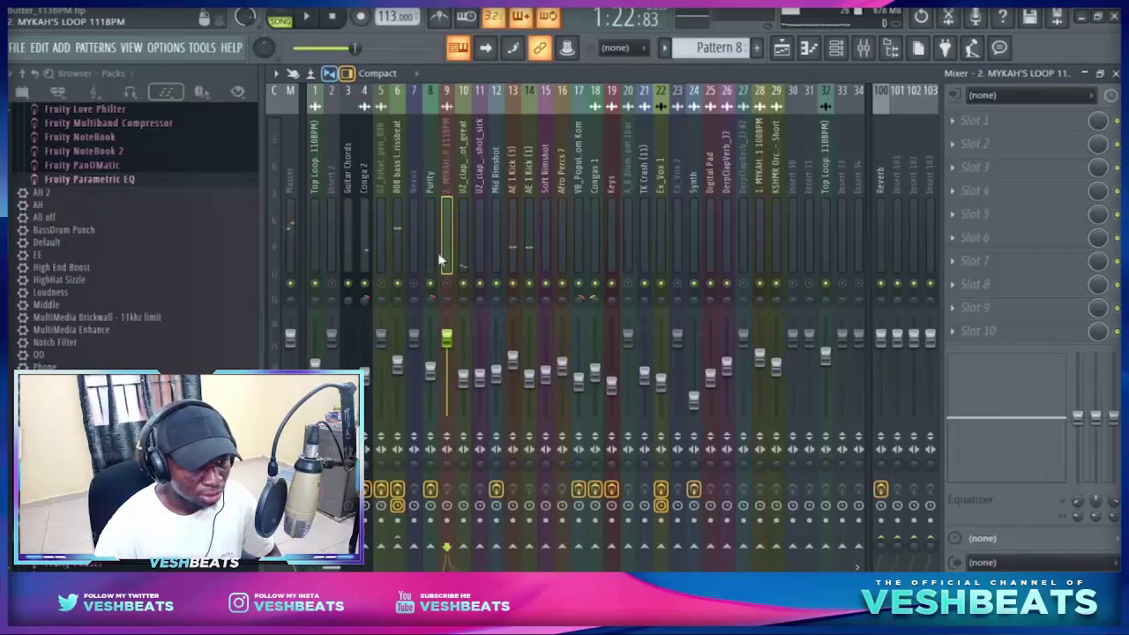
click(333, 243)
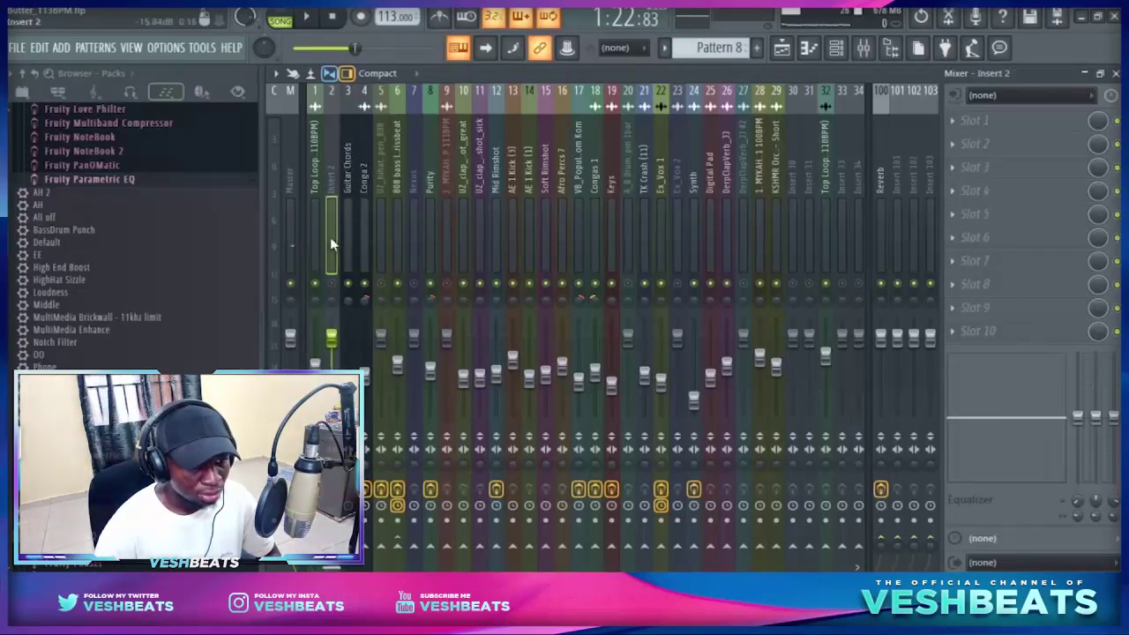
click(835, 48)
scroll(529, 203, up, 5)
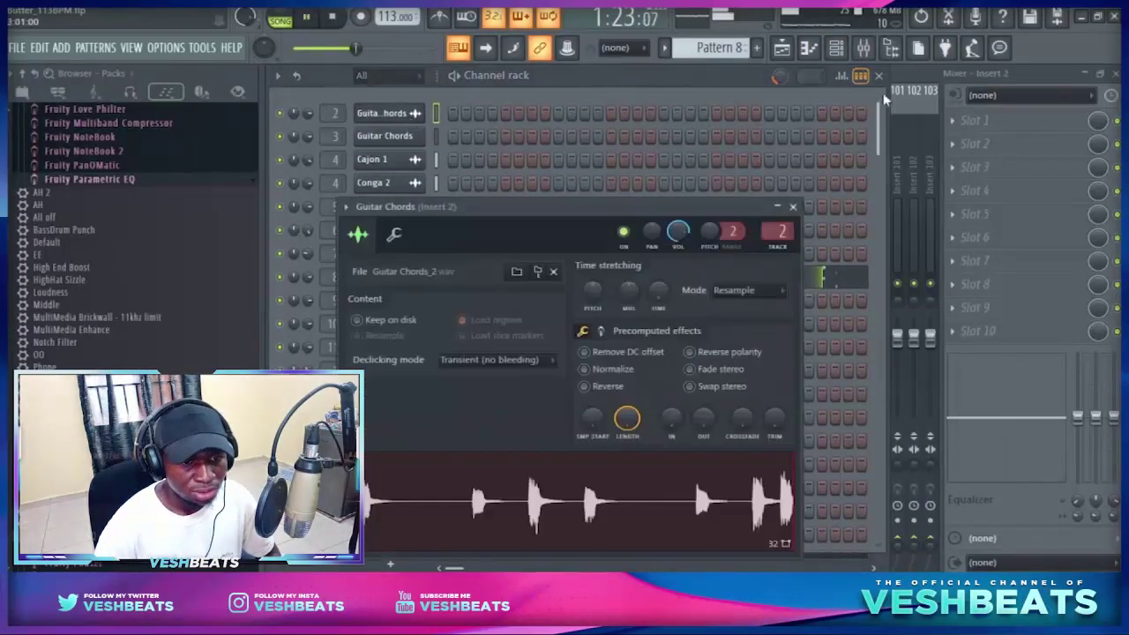
click(902, 70)
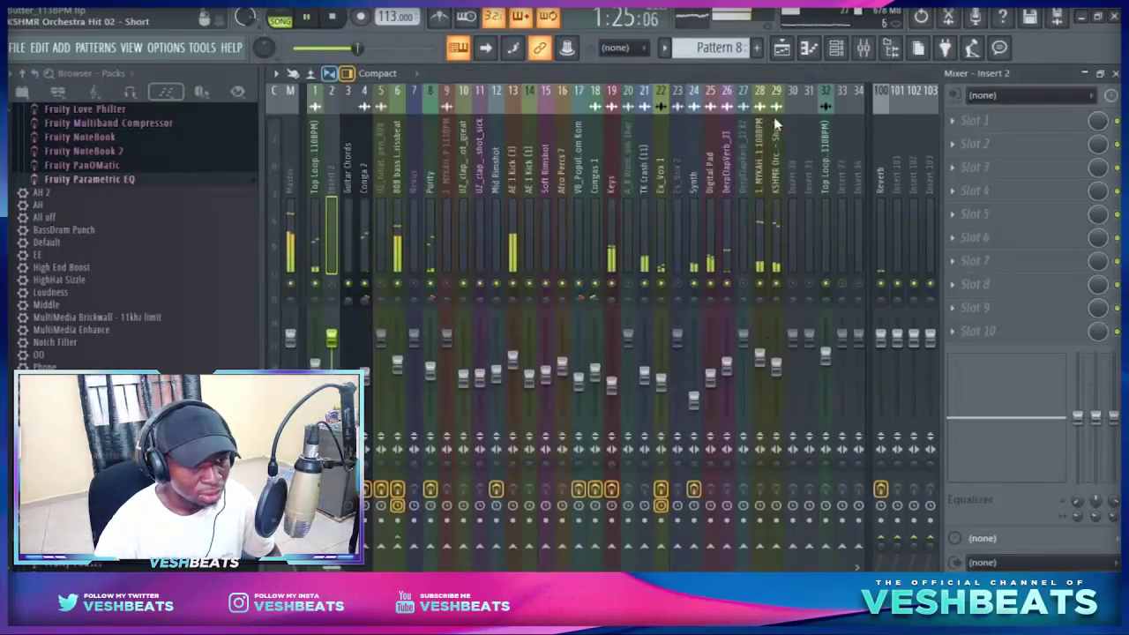
click(782, 49)
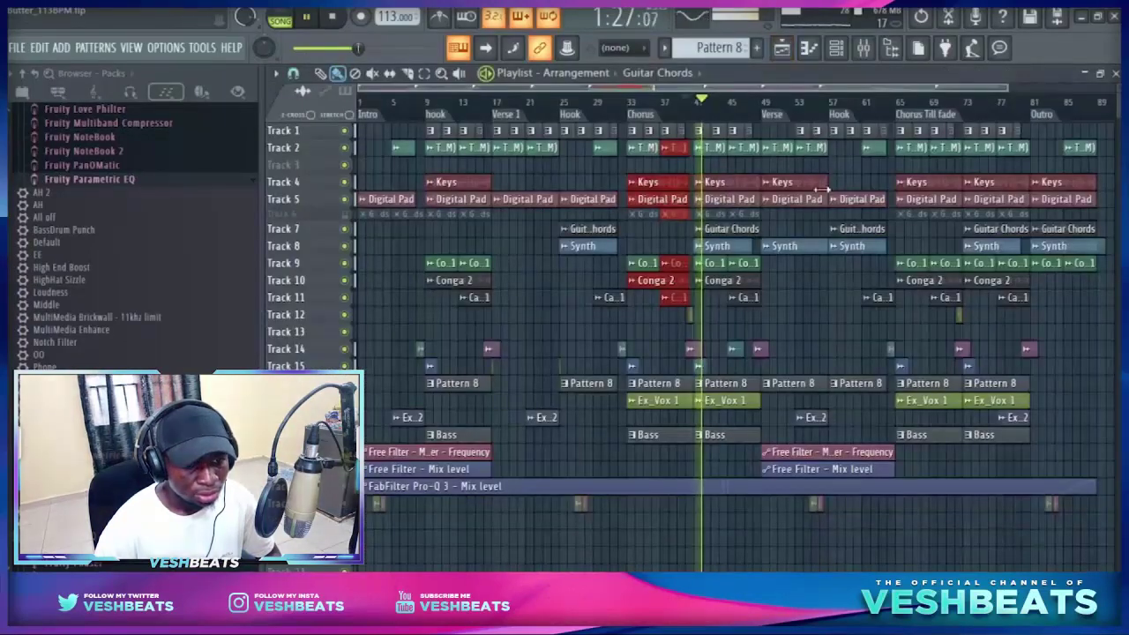
key(space)
key(space)
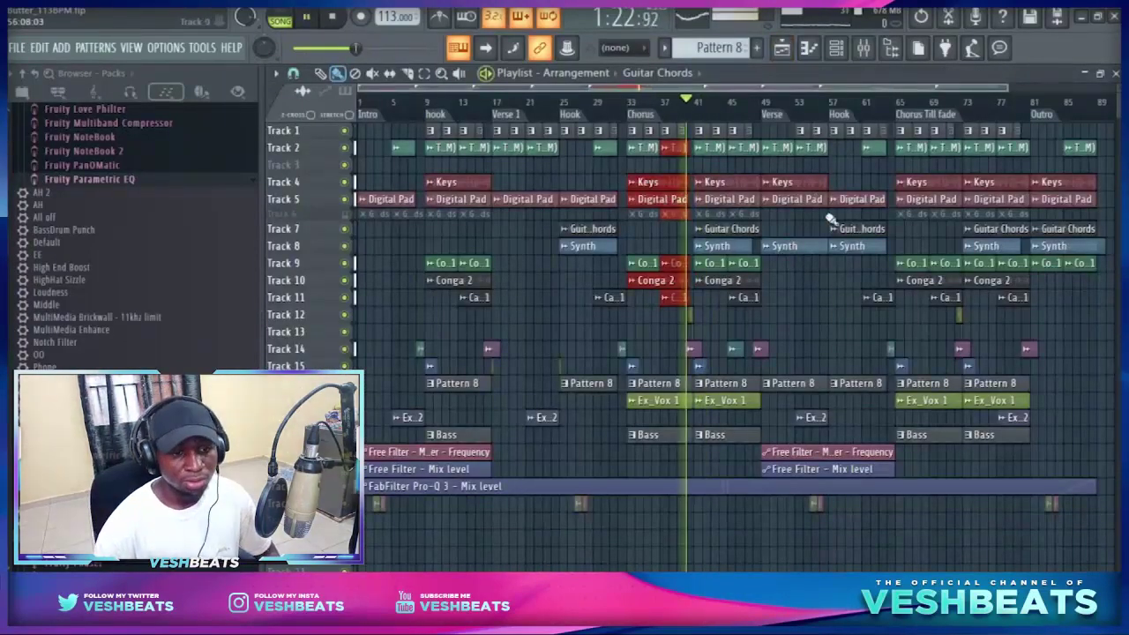
- Move the muted Insert 2 mixer track to position 32 and mute the Top Loop track in position 31
key(F9)
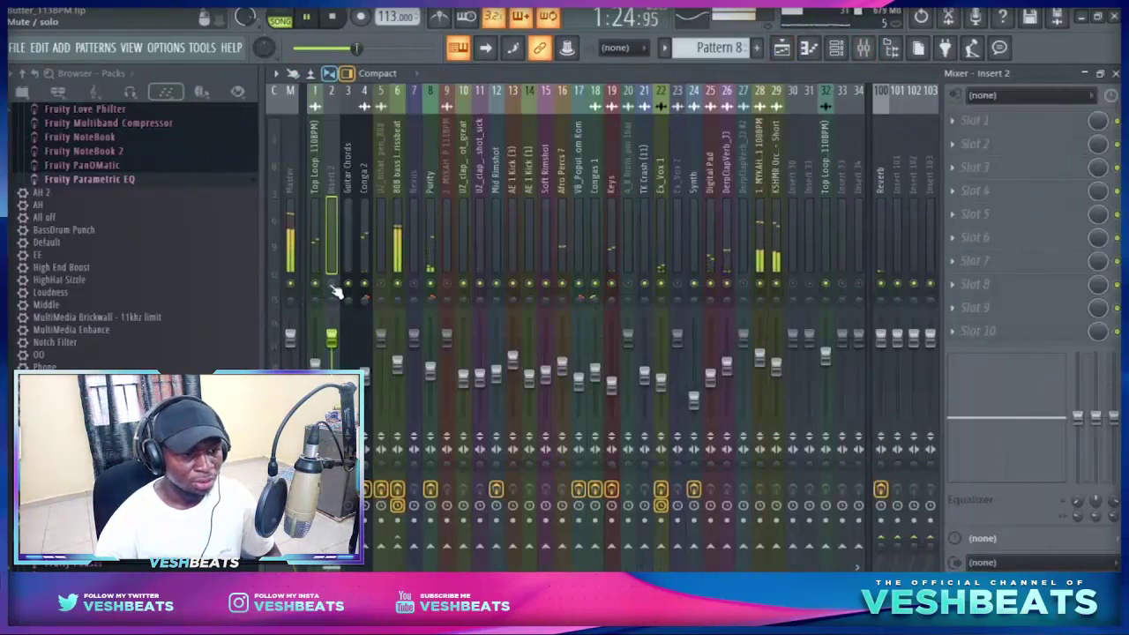
key(space)
key(alt+Right)
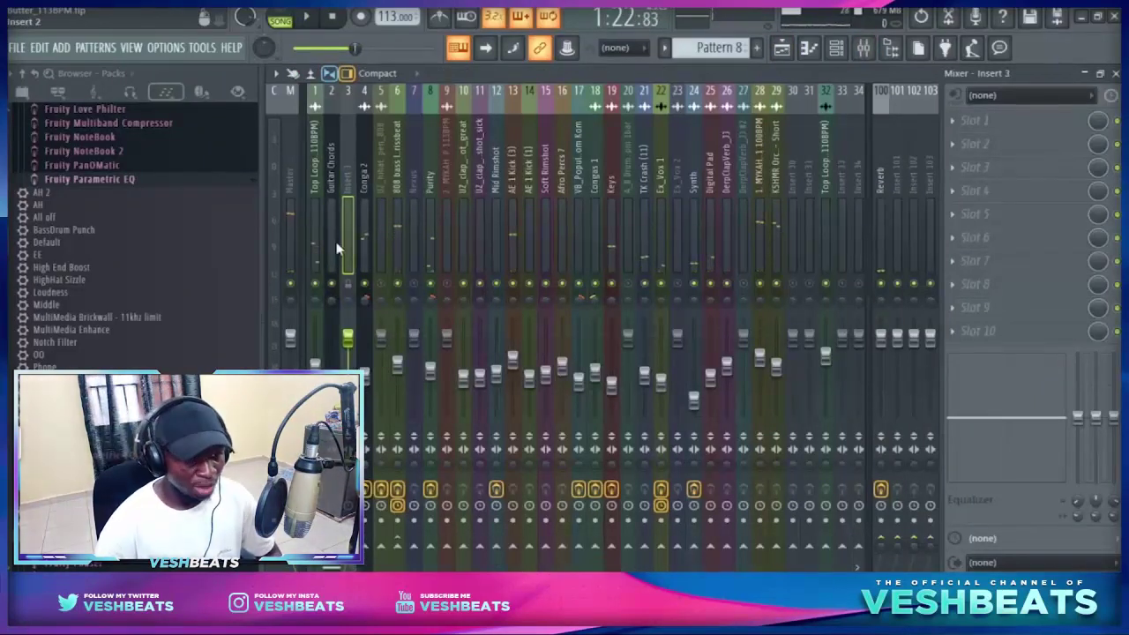
key(alt+Right)
key(alt+Right)
key(alt+Right)
key(alt+Right)
key(alt+Right)
key(alt+Right)
key(alt+Right)
key(alt+Right)
key(alt+Right)
key(alt+Right)
key(alt+Right)
key(alt+Right)
key(alt+Right)
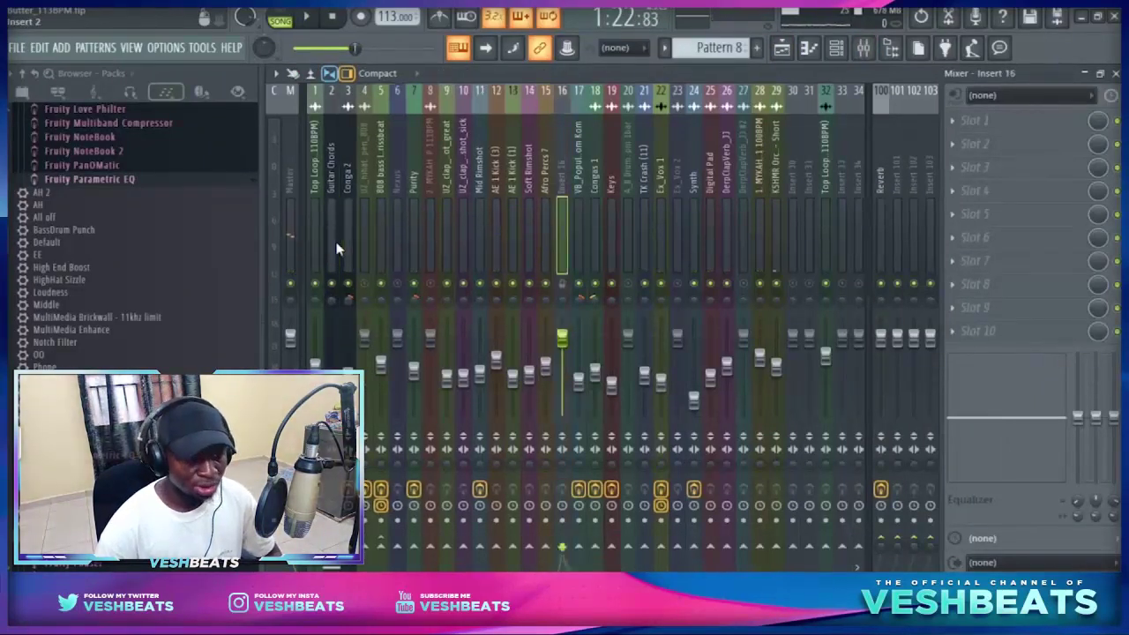
key(alt+Right)
key(alt+Right)
key(alt+Right)
key(alt+Right)
key(alt+Right)
key(alt+Right)
key(alt+Right)
key(alt+Right)
key(alt+Right)
key(alt+Right)
key(alt+Right)
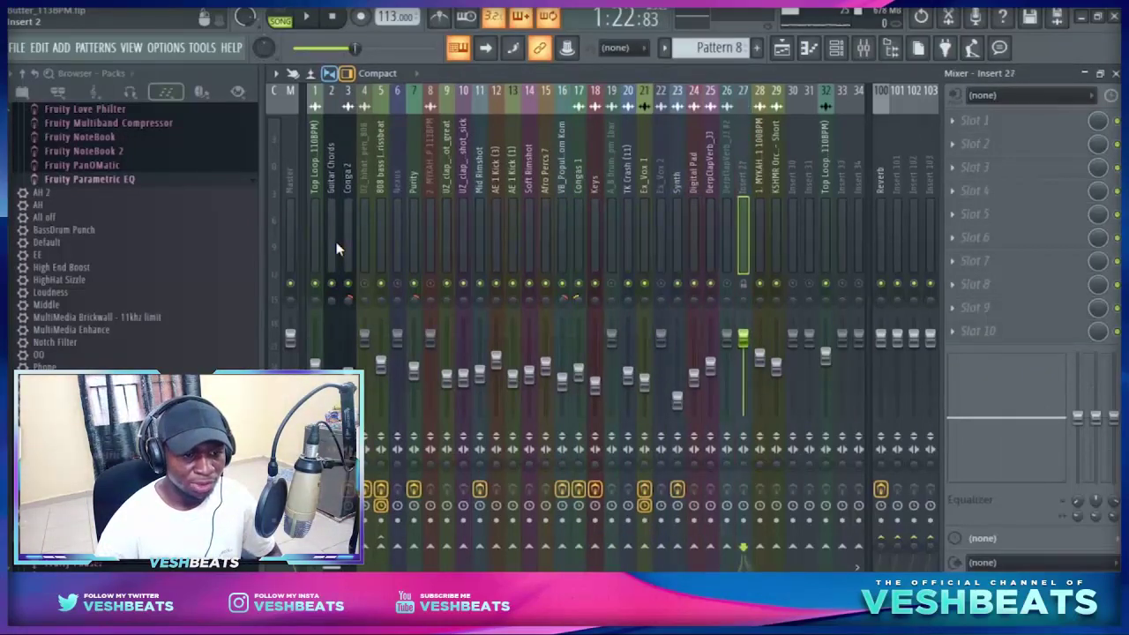
key(alt+Right)
key(alt+Right)
key(alt+Right)
key(alt+Right)
key(alt+Right)
key(space)
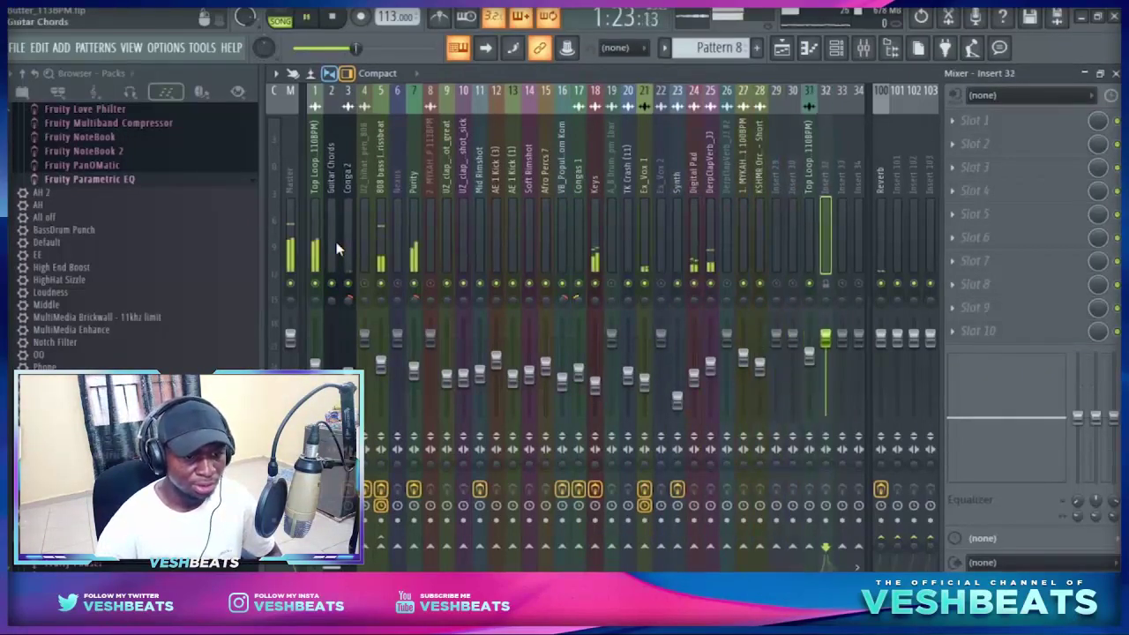
click(809, 284)
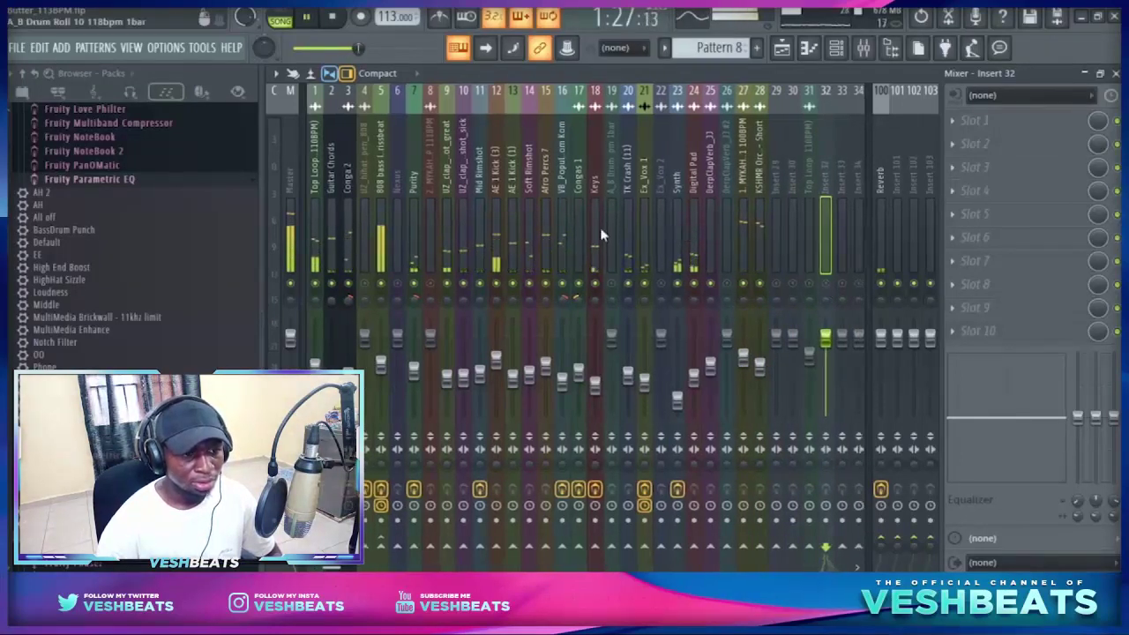
- Move the muted UZ_hihat_one_shot_open_808 mixer track from position 4 to position 32
click(366, 257)
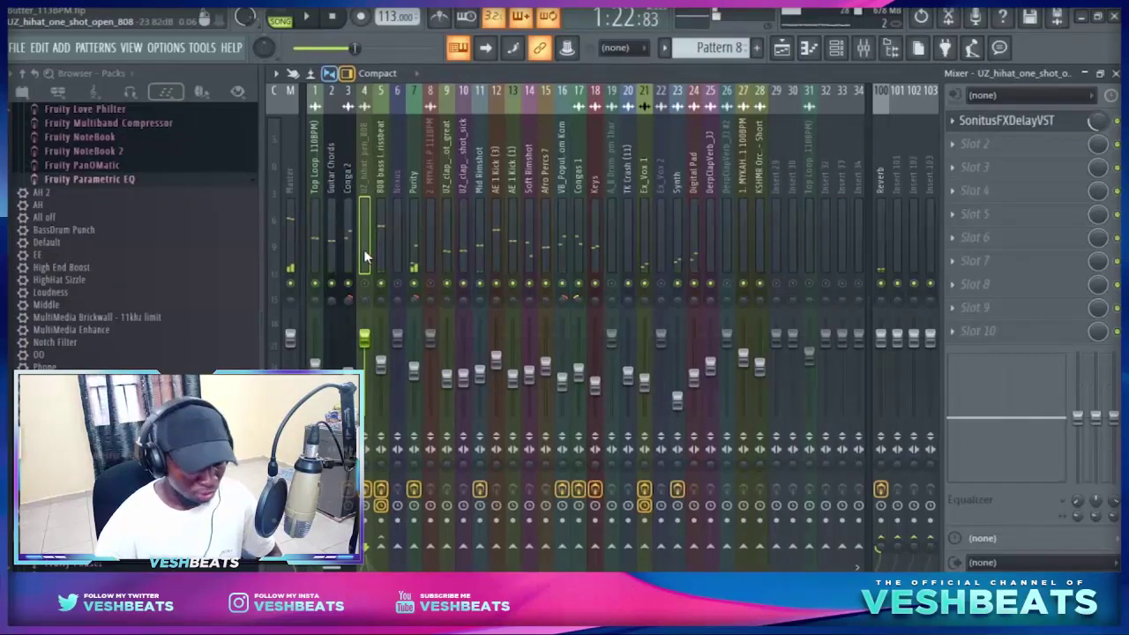
key(alt+Right)
key(alt+Right)
key(alt+Right)
key(alt+Right)
key(alt+Right)
key(alt+Right)
key(alt+Right)
key(alt+Right)
key(alt+Right)
key(alt+Right)
key(alt+Right)
key(alt+Right)
key(alt+Right)
key(alt+Right)
key(alt+Right)
key(alt+Right)
key(alt+Right)
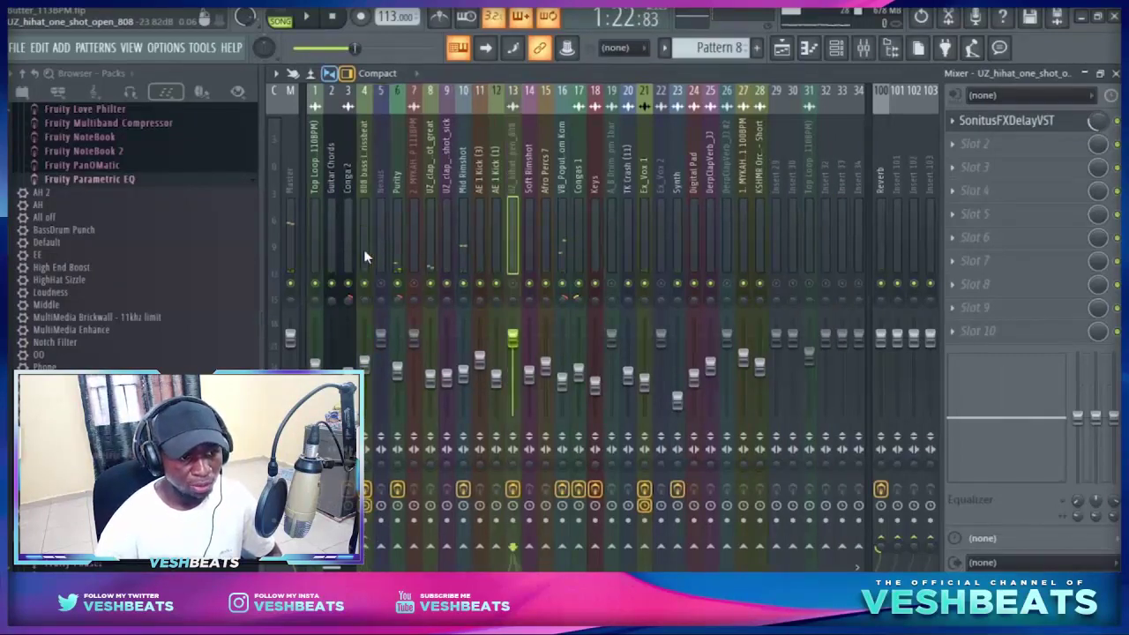
key(alt+Right)
key(alt+Right)
key(alt+Right)
key(alt+Right)
key(alt+Right)
key(alt+Right)
key(alt+Right)
key(alt+Right)
key(alt+Right)
key(alt+Right)
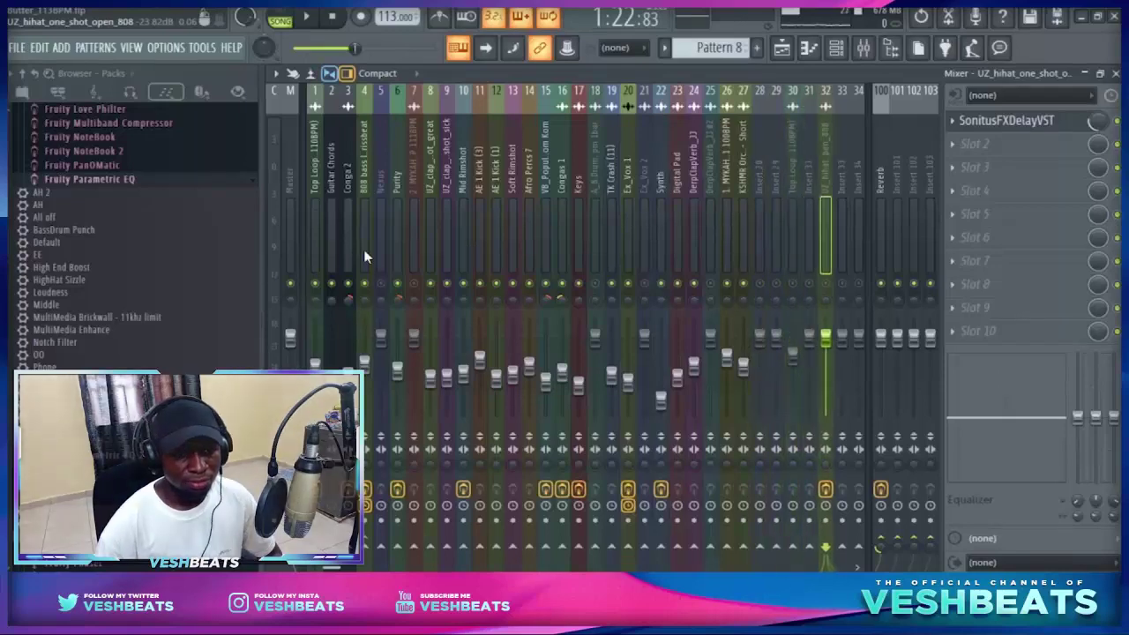
- Check the channel list, then go through the patterns for the Nexus part and audition the Synth pattern with the Nexus mixer track in view
click(836, 48)
scroll(587, 298, down, 5)
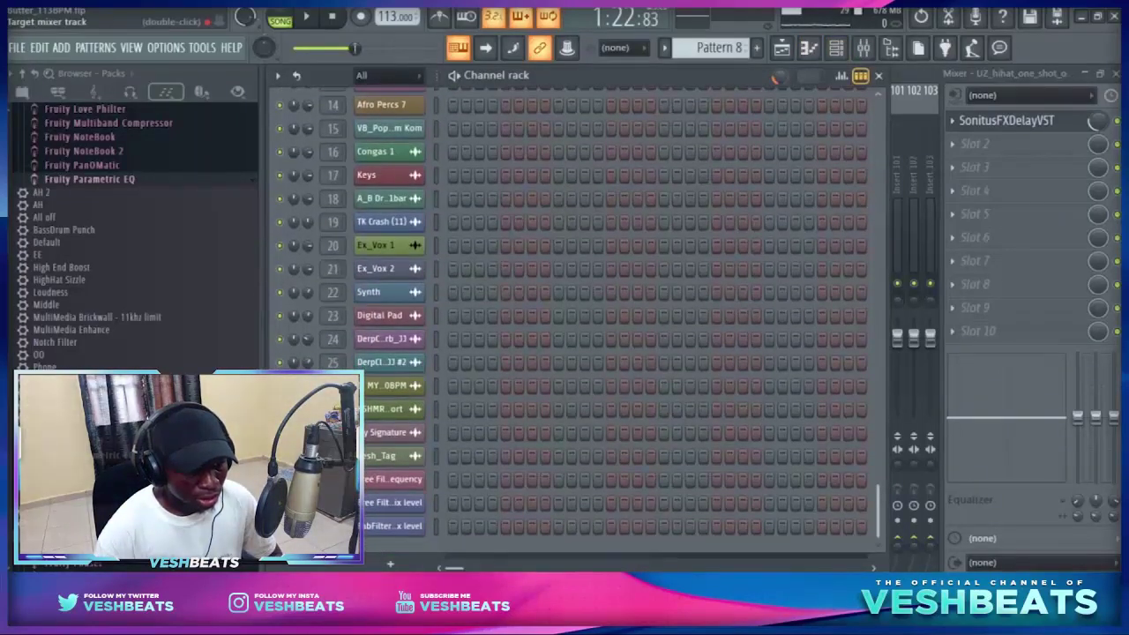
click(880, 78)
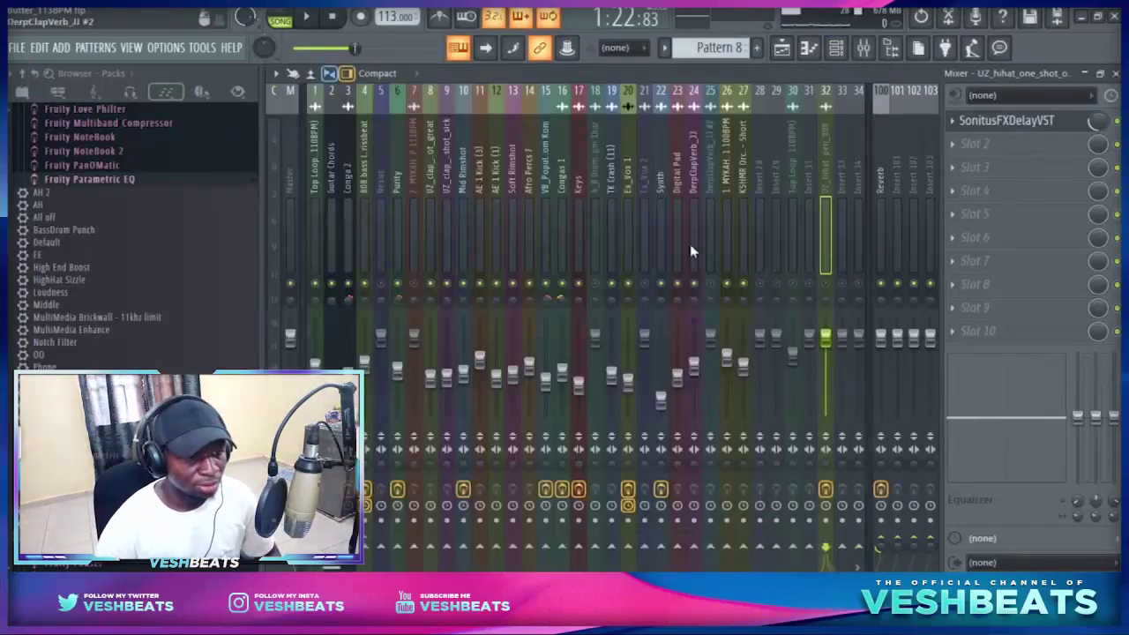
click(379, 208)
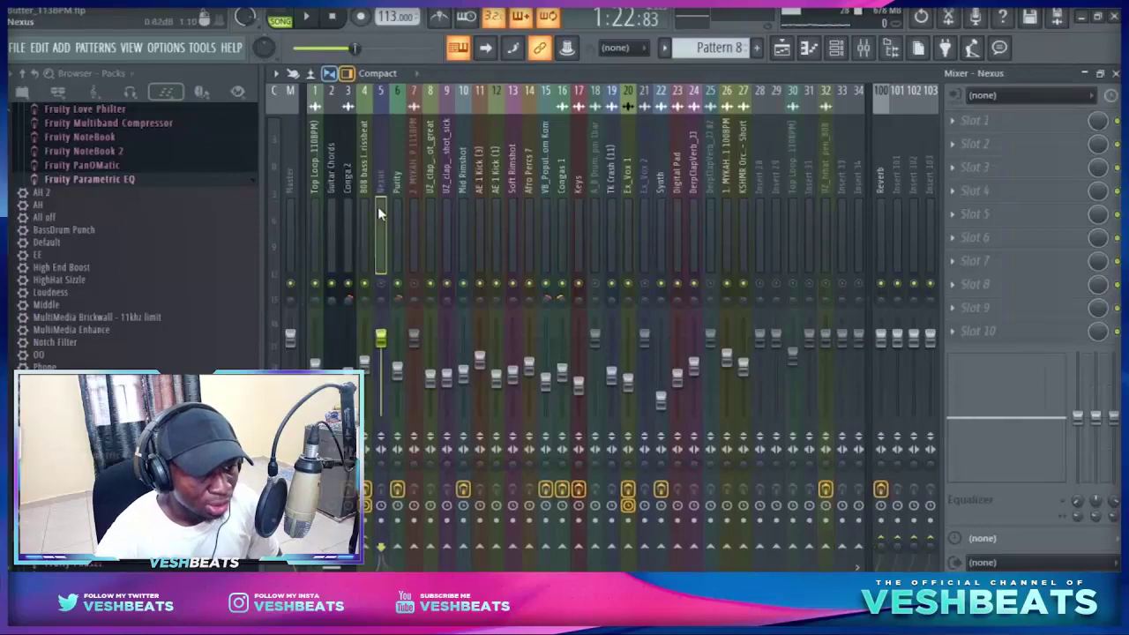
click(836, 48)
scroll(649, 228, up, 1)
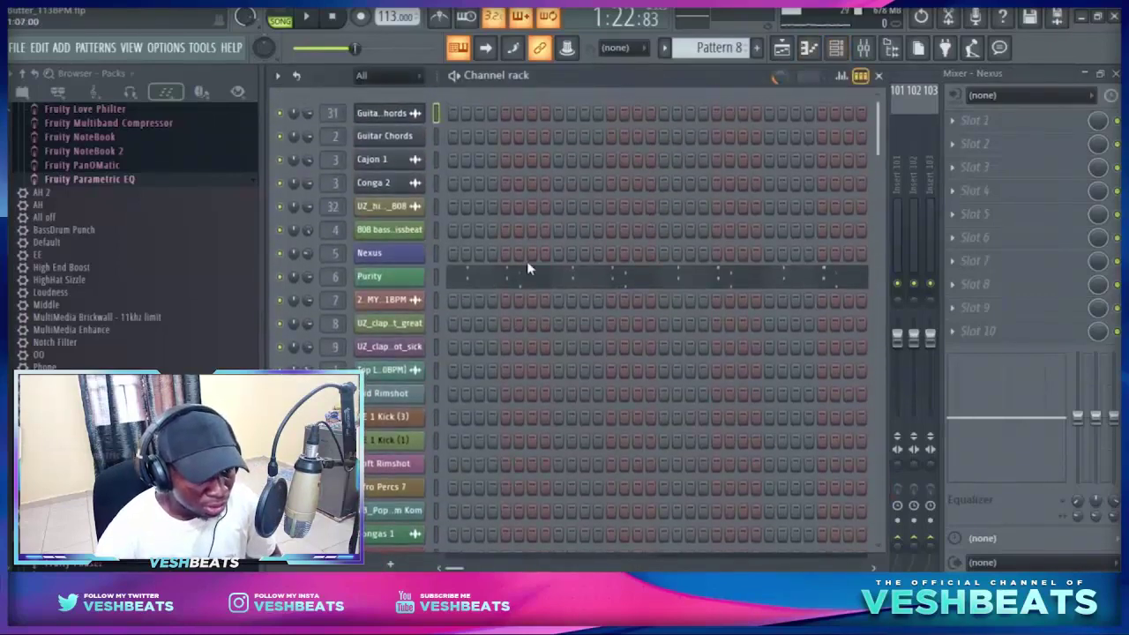
click(437, 258)
key(Left)
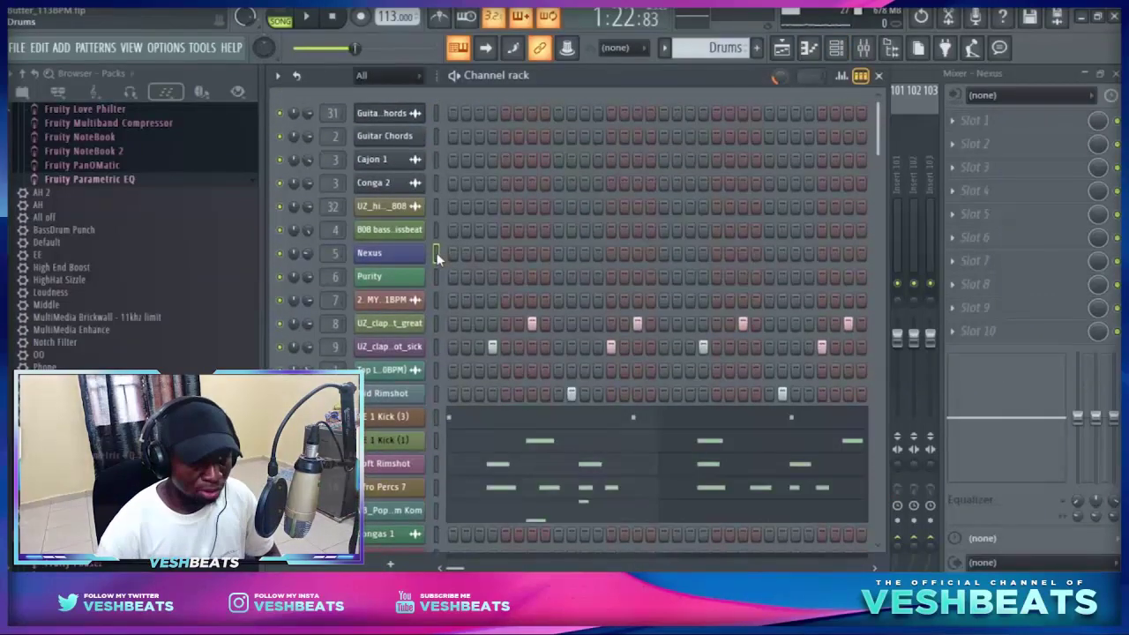
key(Left)
key(Left)
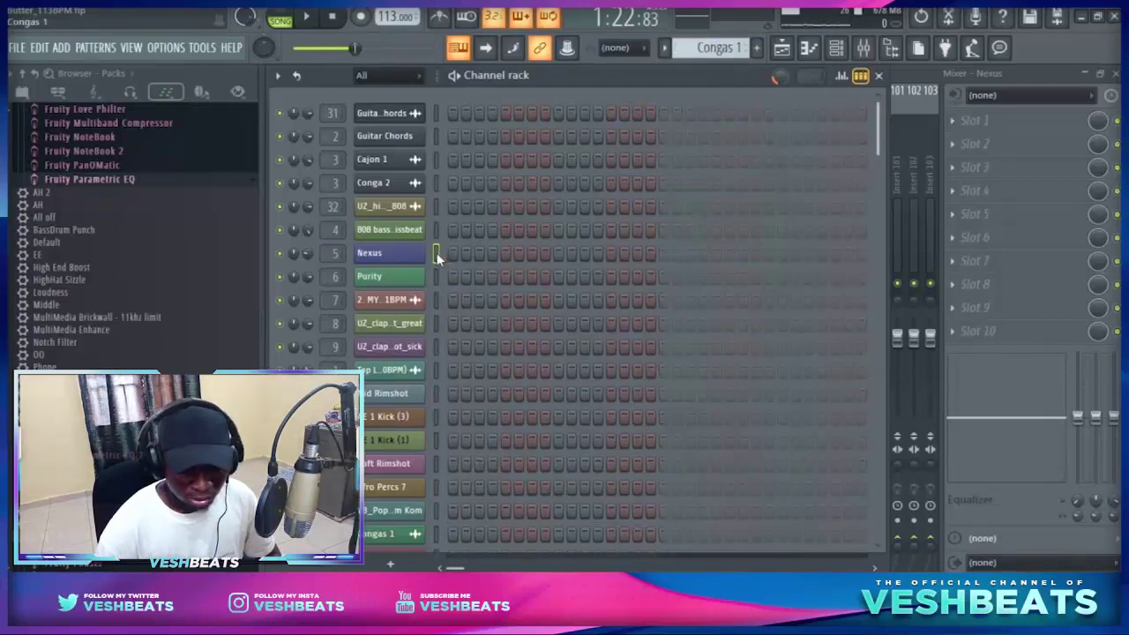
key(Left)
key(space)
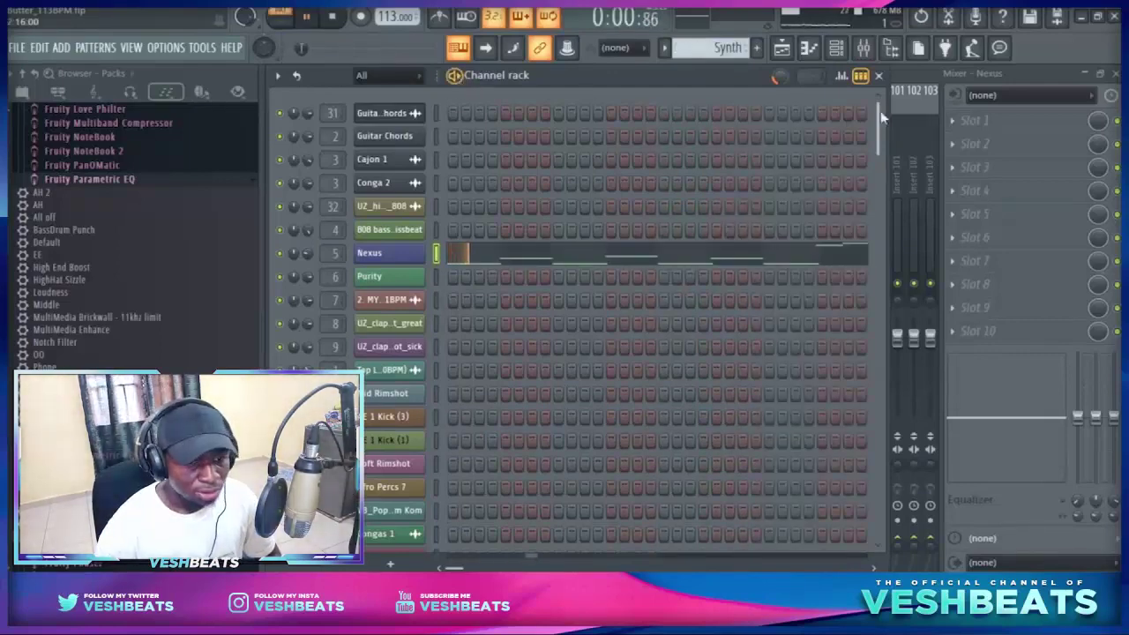
click(913, 78)
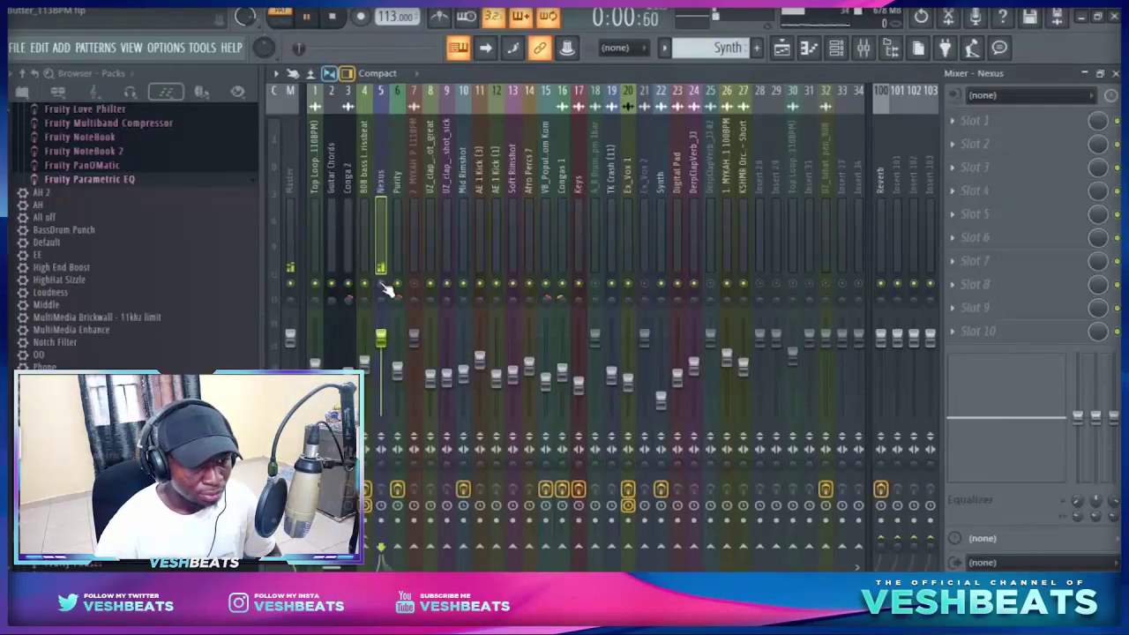
- Move the muted Nexus mixer track from position 5 to position 30
key(alt+Right)
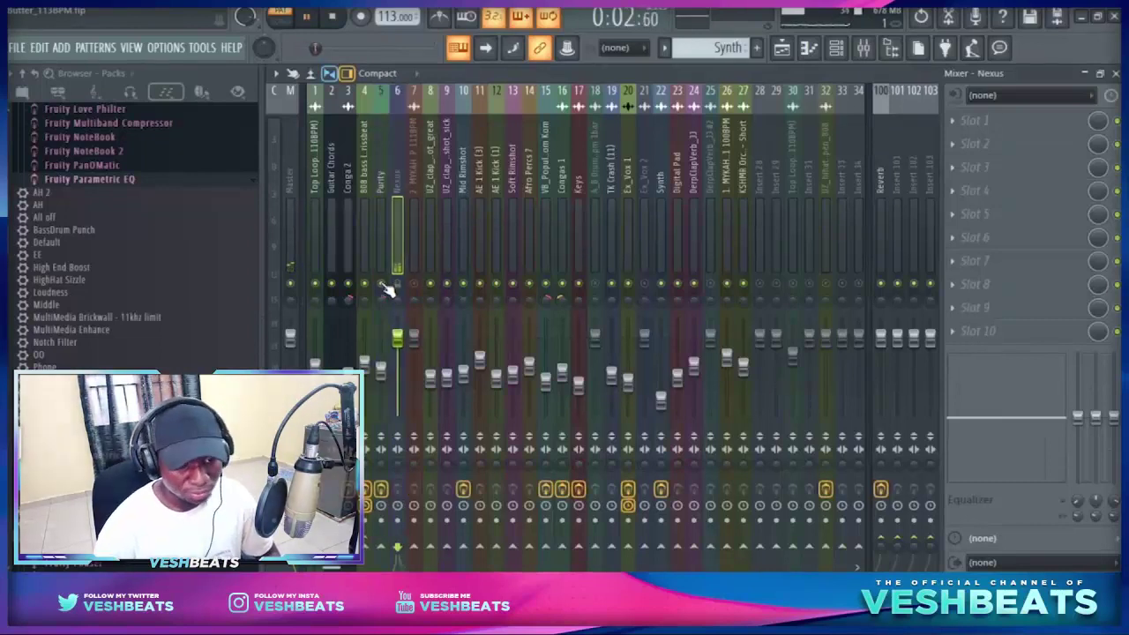
key(alt+Right)
key(alt+Right)
key(alt+Right)
key(alt+Right)
key(alt+Right)
key(alt+Right)
key(alt+Right)
key(alt+Right)
key(alt+Right)
key(alt+Right)
key(alt+Right)
key(alt+Right)
key(alt+Right)
key(alt+Right)
key(alt+Right)
key(alt+Right)
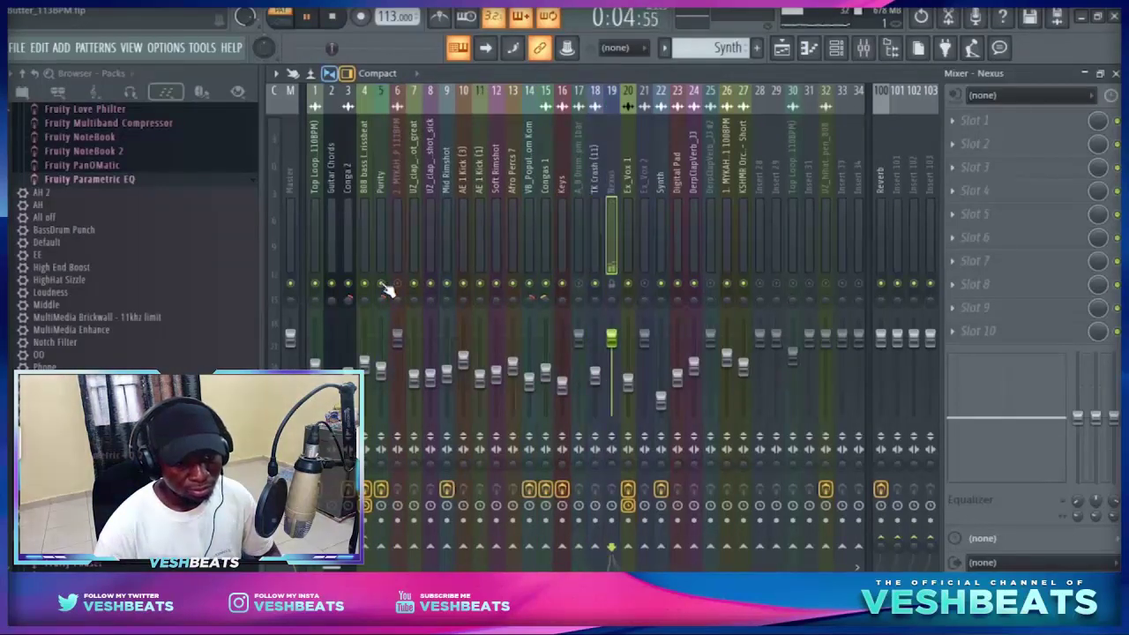
key(alt+Right)
key(alt+Right)
key(alt+Right)
key(alt+Right)
key(alt+Right)
key(alt+Right)
key(alt+Right)
key(alt+Right)
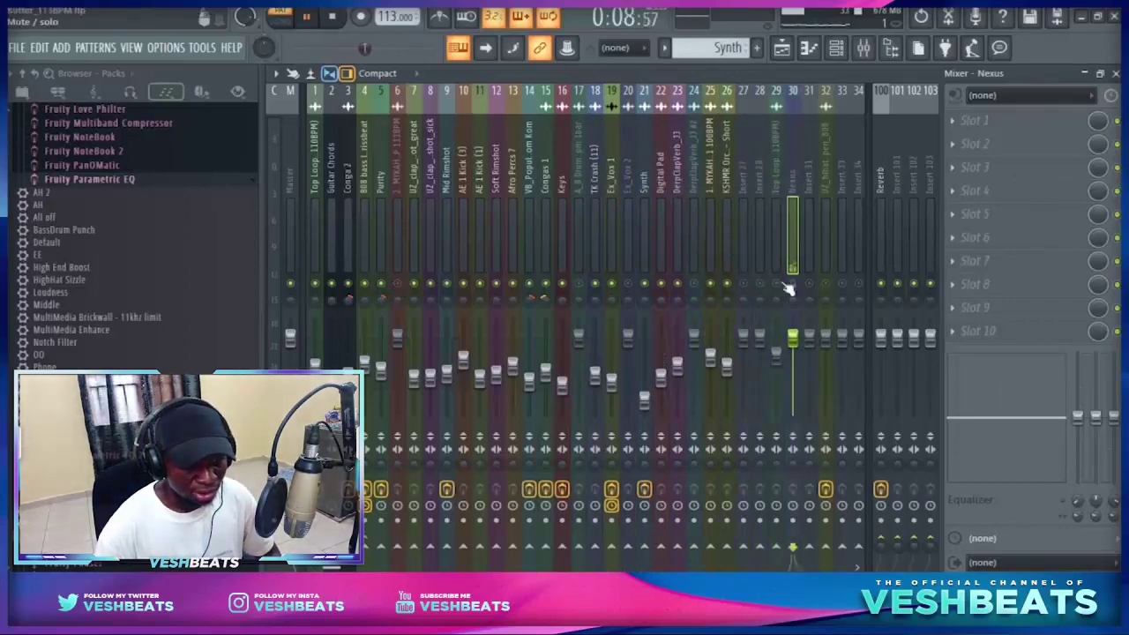
- Stop playback and delete the unused Nexus channel from the project, returning to the mixer
click(835, 49)
key(space)
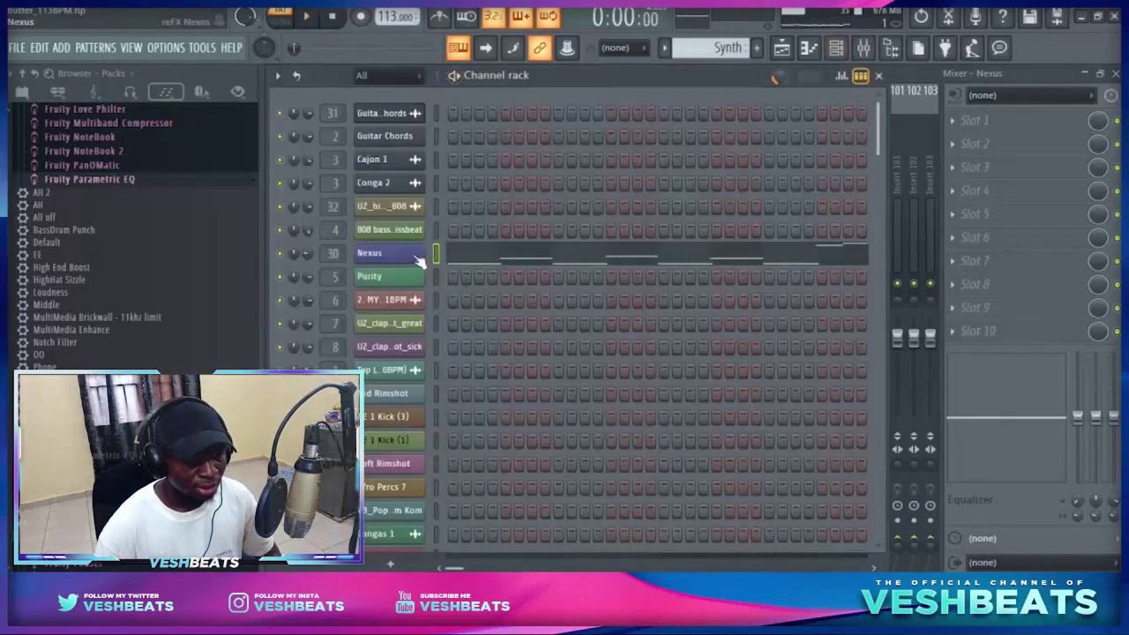
right_click(419, 258)
click(457, 402)
click(645, 344)
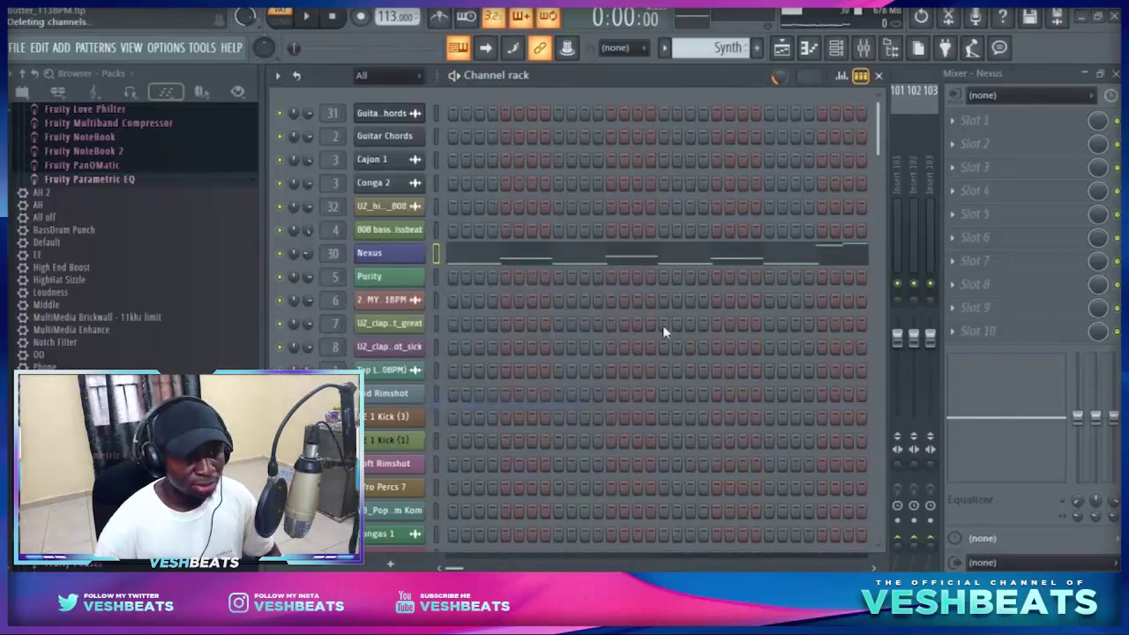
click(900, 77)
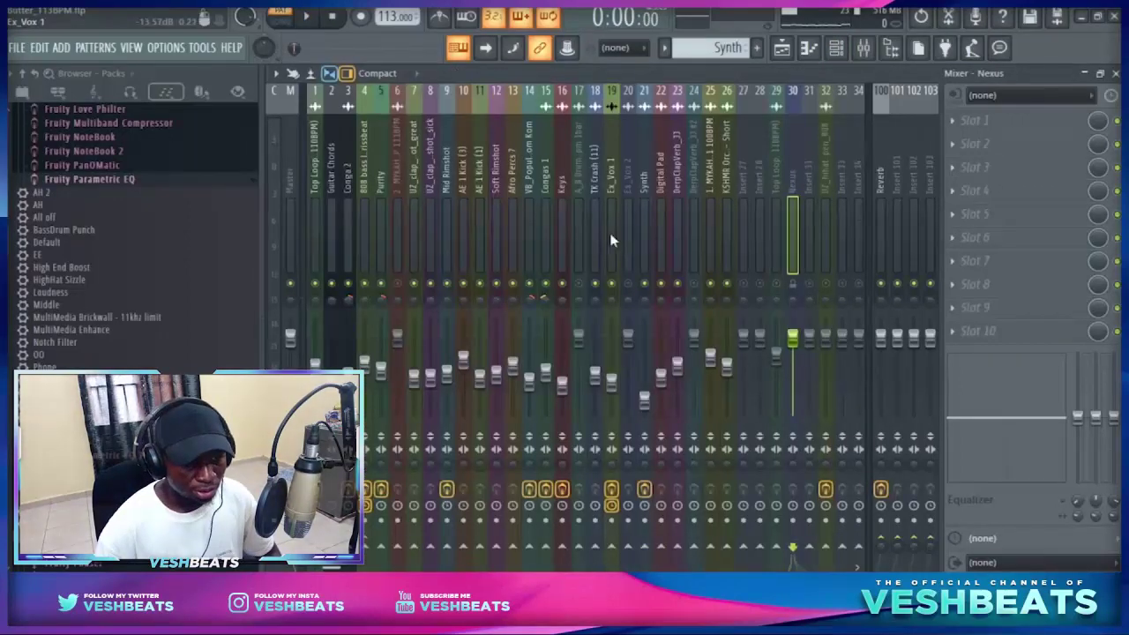
key(space)
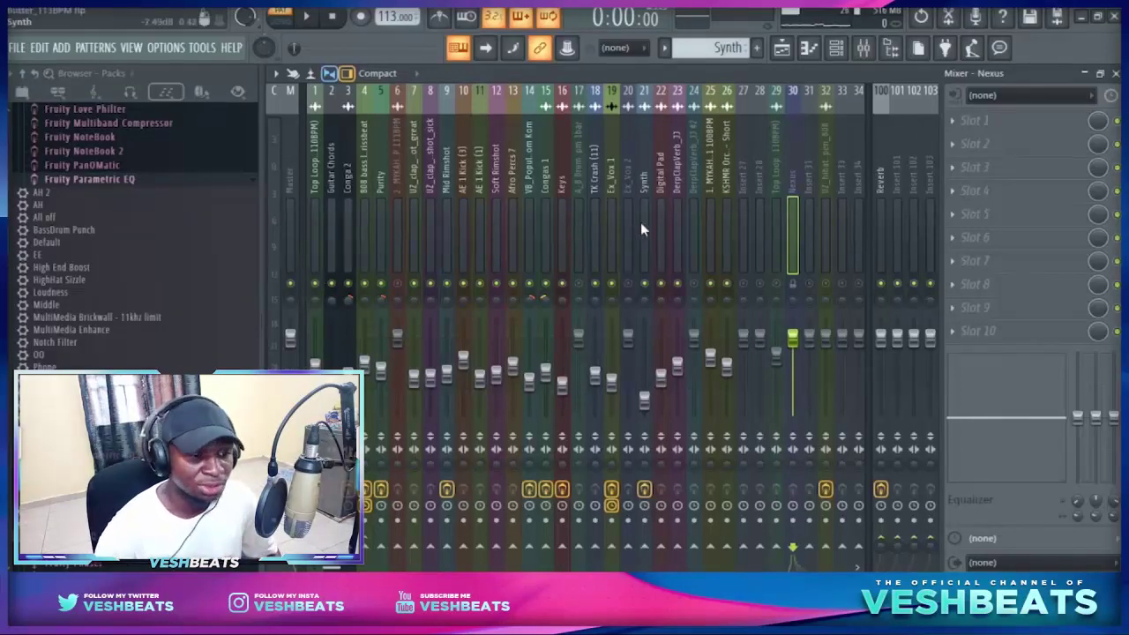
- Play the song from the hook at bar 9 and examine the arrangement up to the drum roll clip before bar 65
click(781, 48)
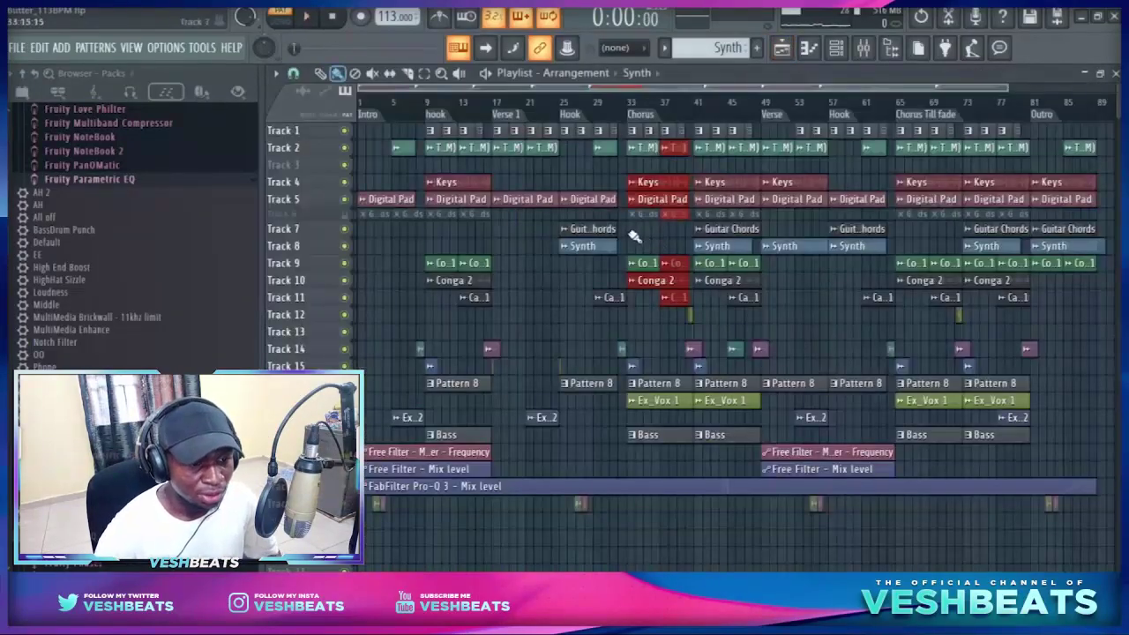
click(429, 105)
key(space)
scroll(456, 254, up, 3)
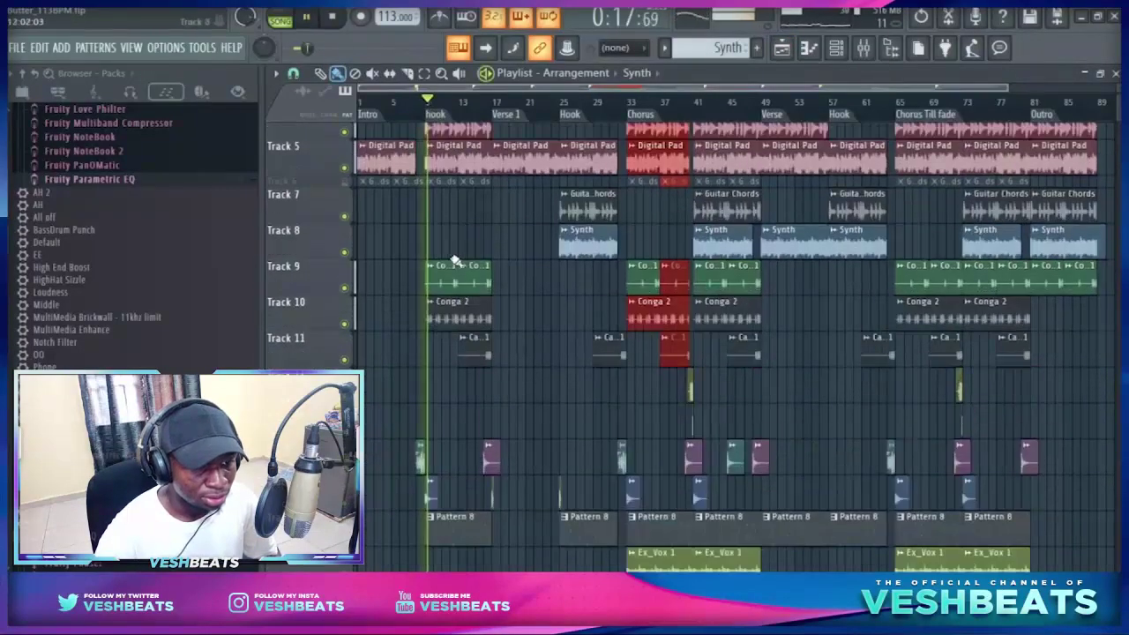
scroll(453, 257, up, 3)
scroll(674, 323, down, 6)
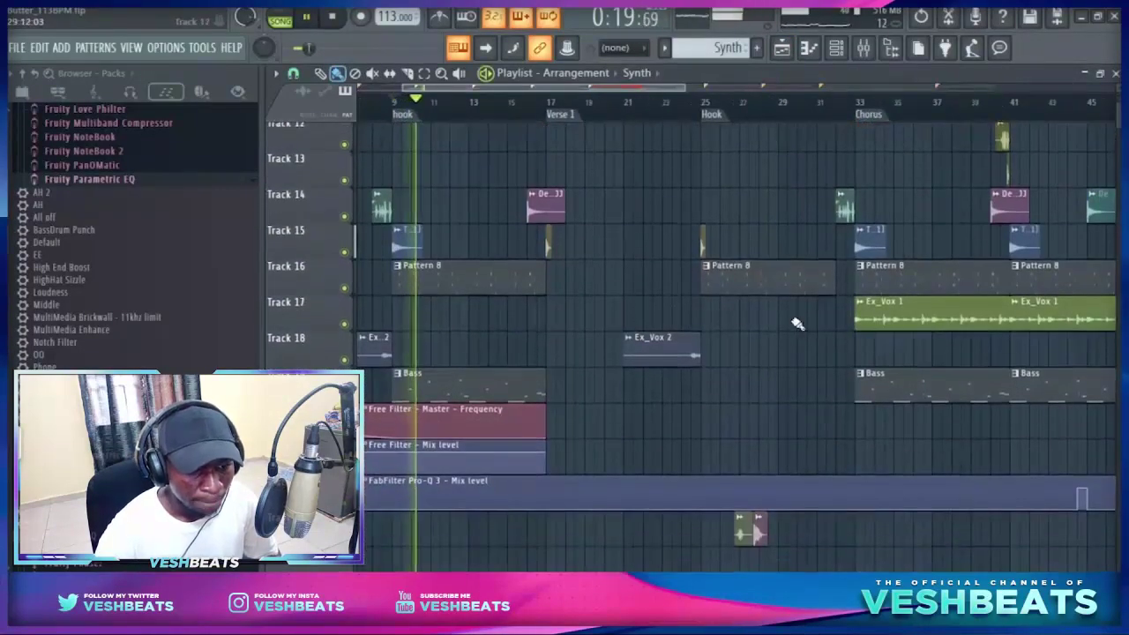
scroll(796, 322, up, 2)
scroll(917, 362, down, 5)
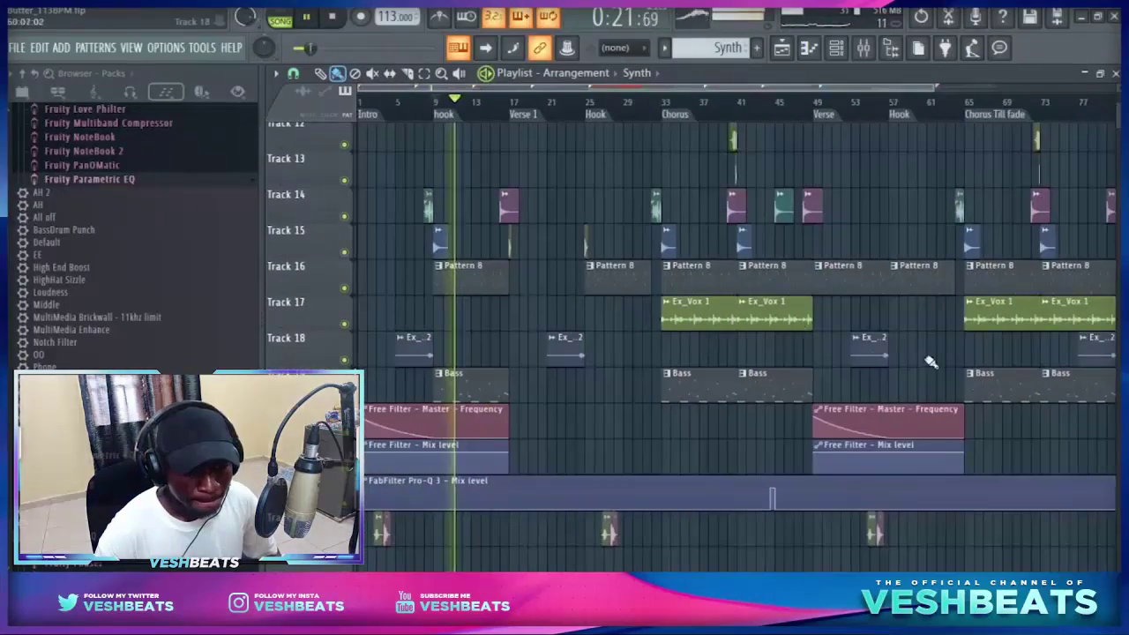
scroll(932, 365, up, 2)
scroll(936, 365, up, 3)
scroll(994, 376, up, 3)
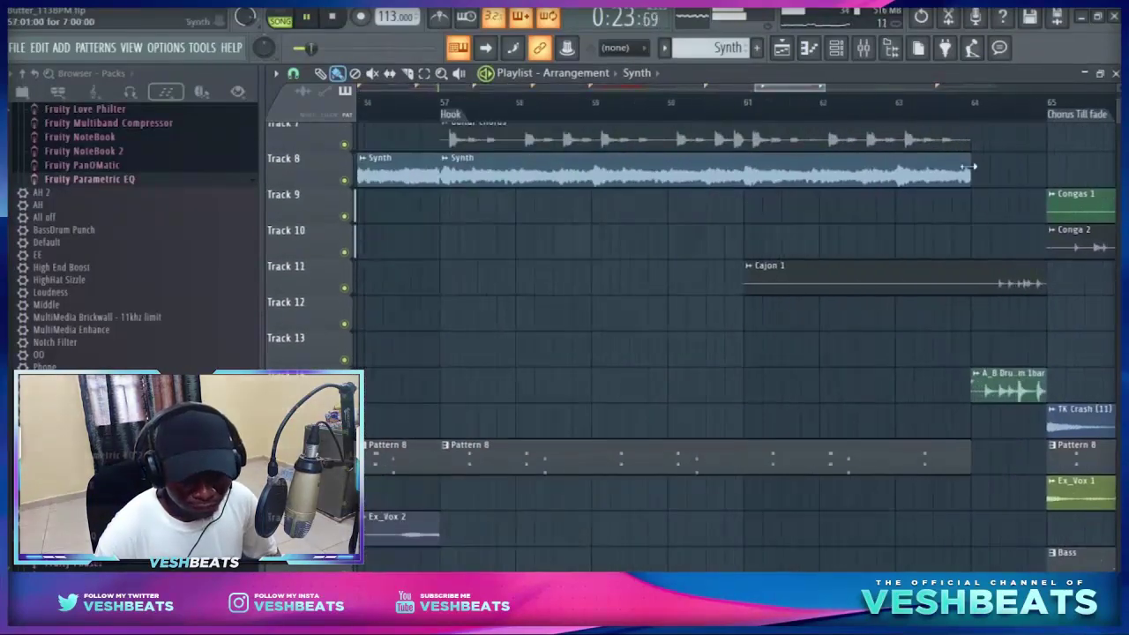
- Unmute the A_B Drum Roll mixer track and balance its level slightly above -11.2 dB while replaying the transition
click(863, 47)
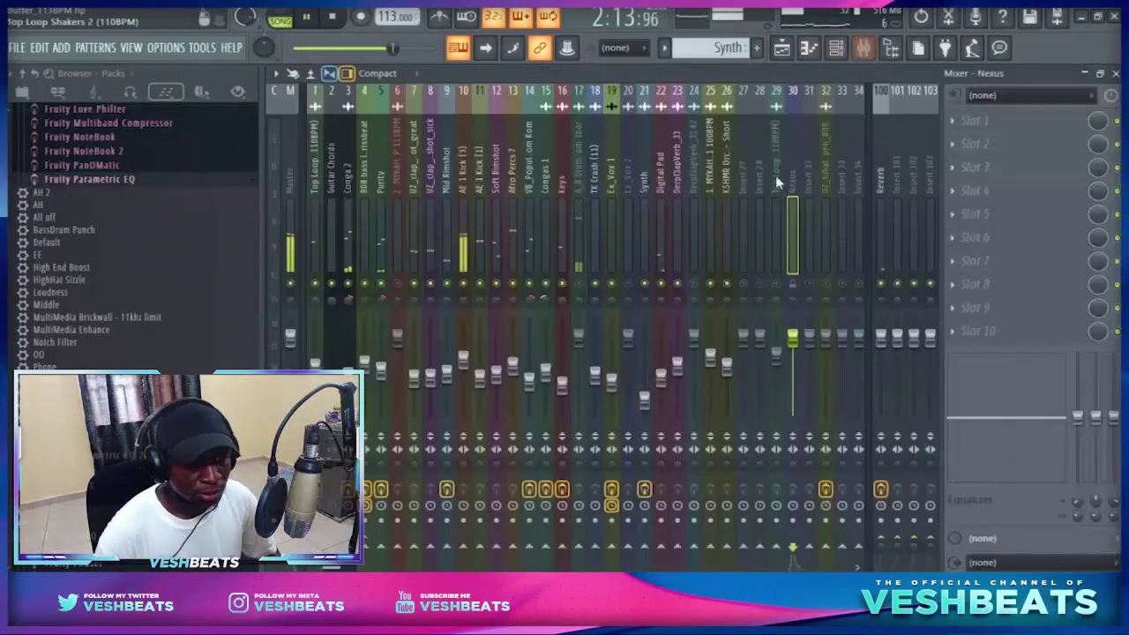
click(580, 284)
drag(578, 336, 578, 373)
key(space)
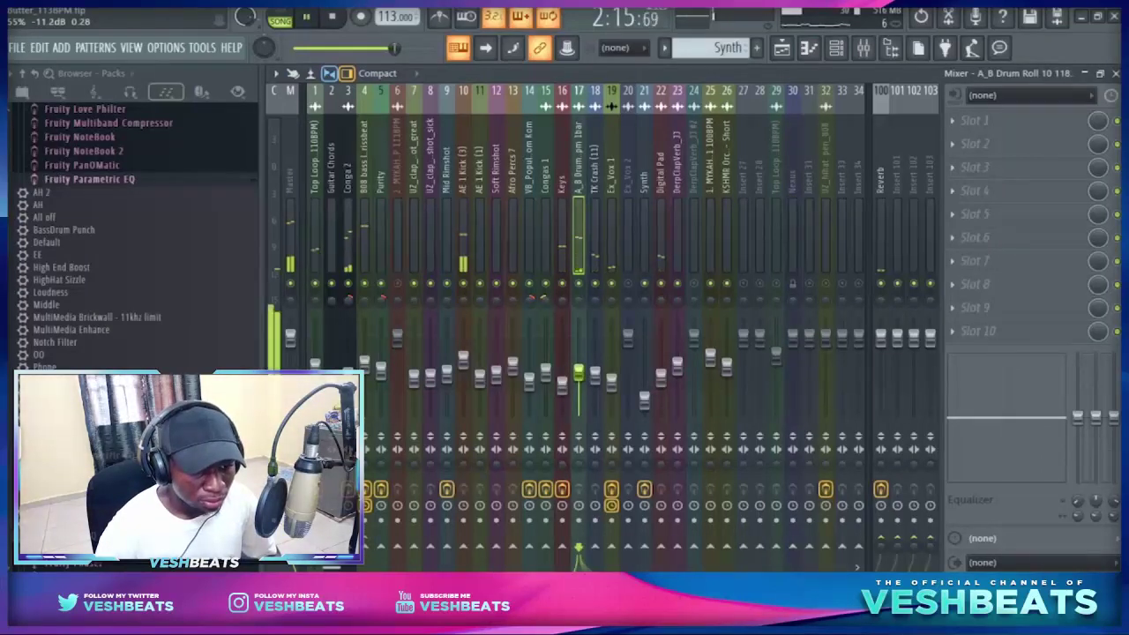
drag(579, 372, 578, 366)
key(space)
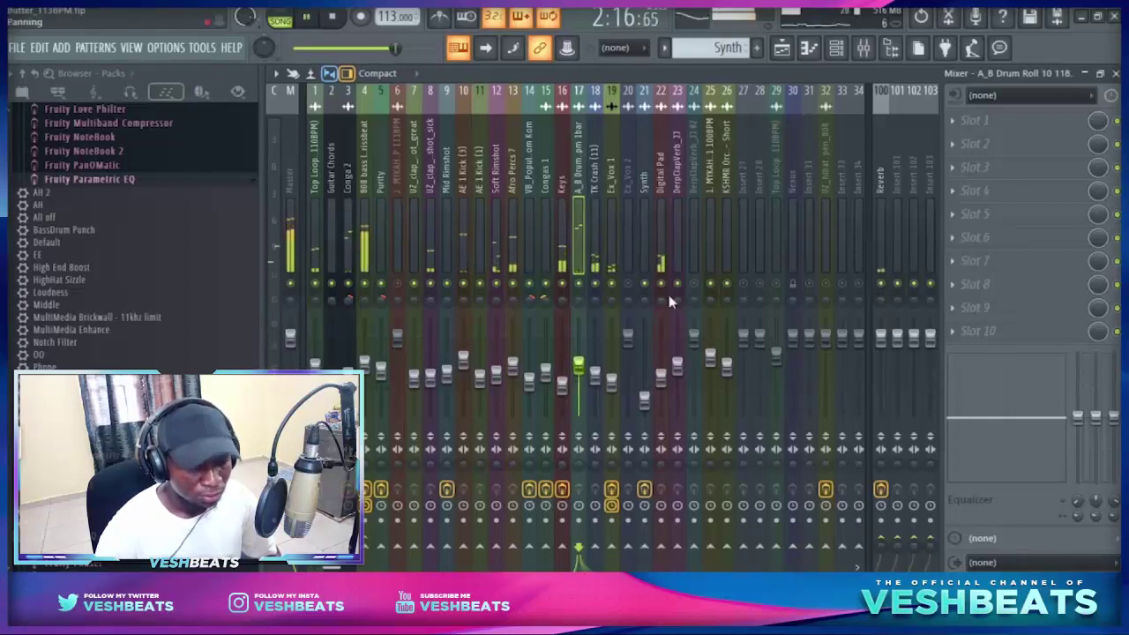
- Locate the Ex_Vox 2 clip at bar 77, then unmute its mixer track and lower it to about -10.5 dB during playback
click(627, 216)
click(782, 49)
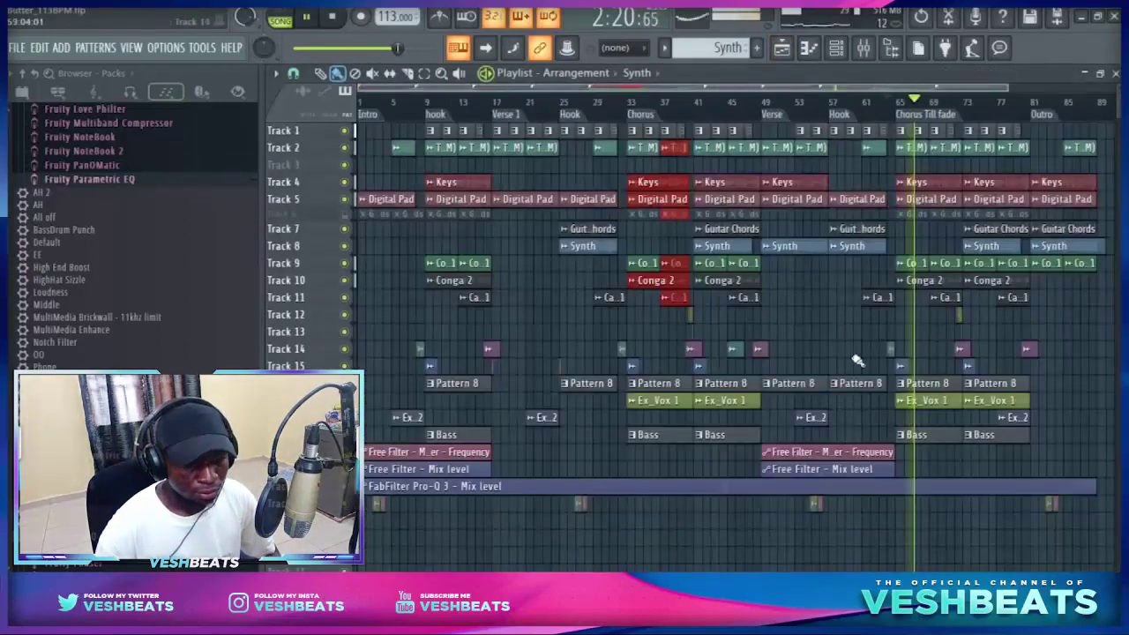
scroll(1045, 445, up, 3)
scroll(1047, 443, up, 5)
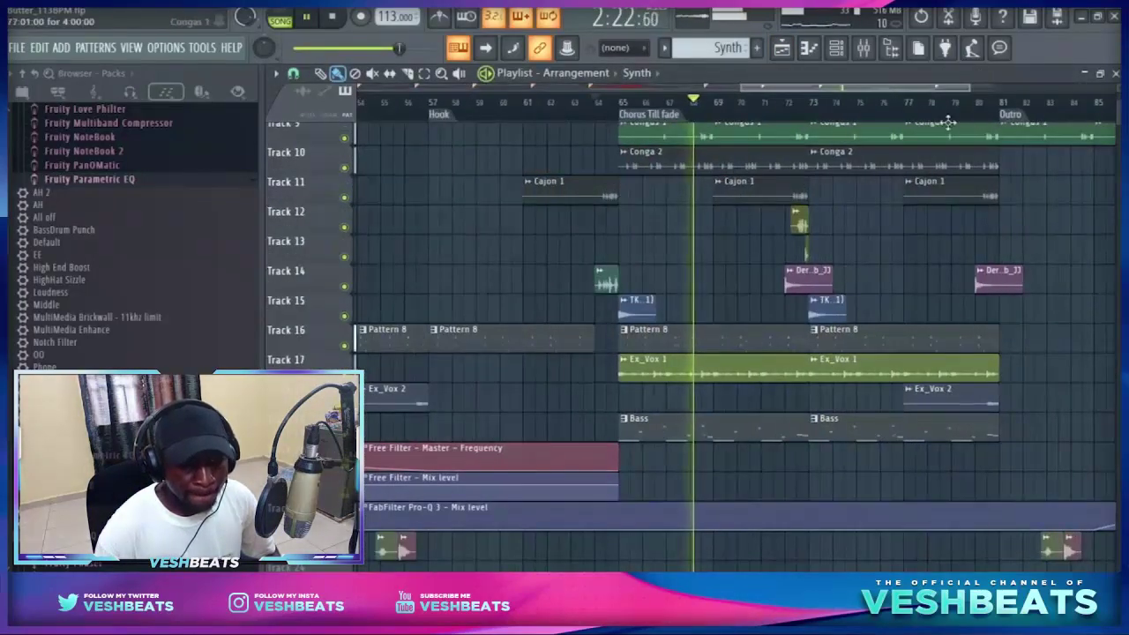
click(863, 48)
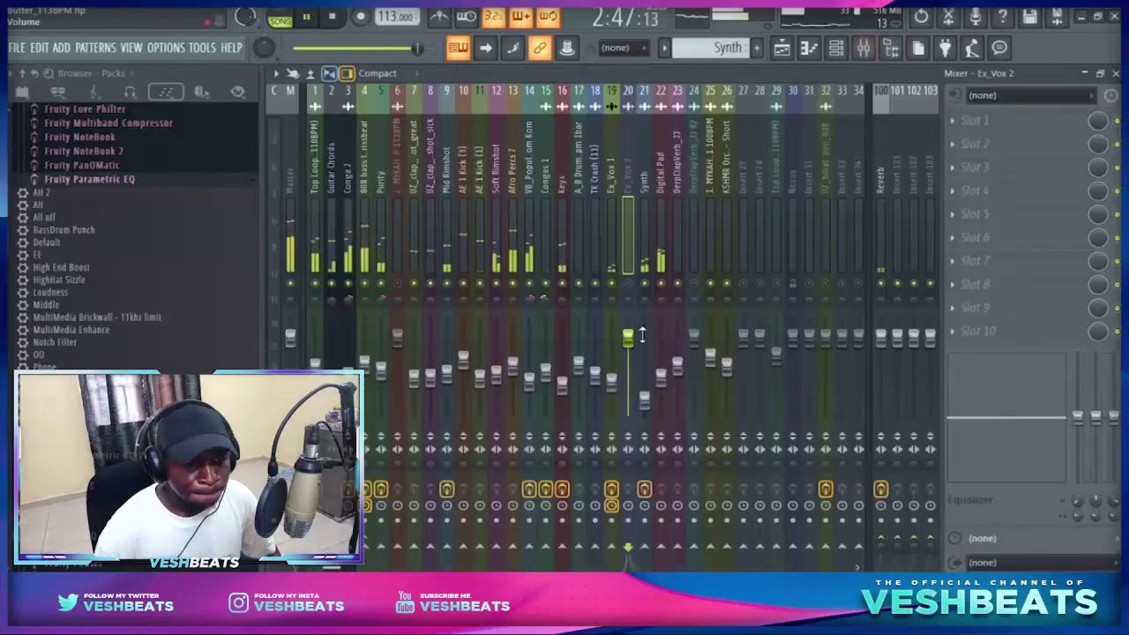
drag(627, 337, 627, 376)
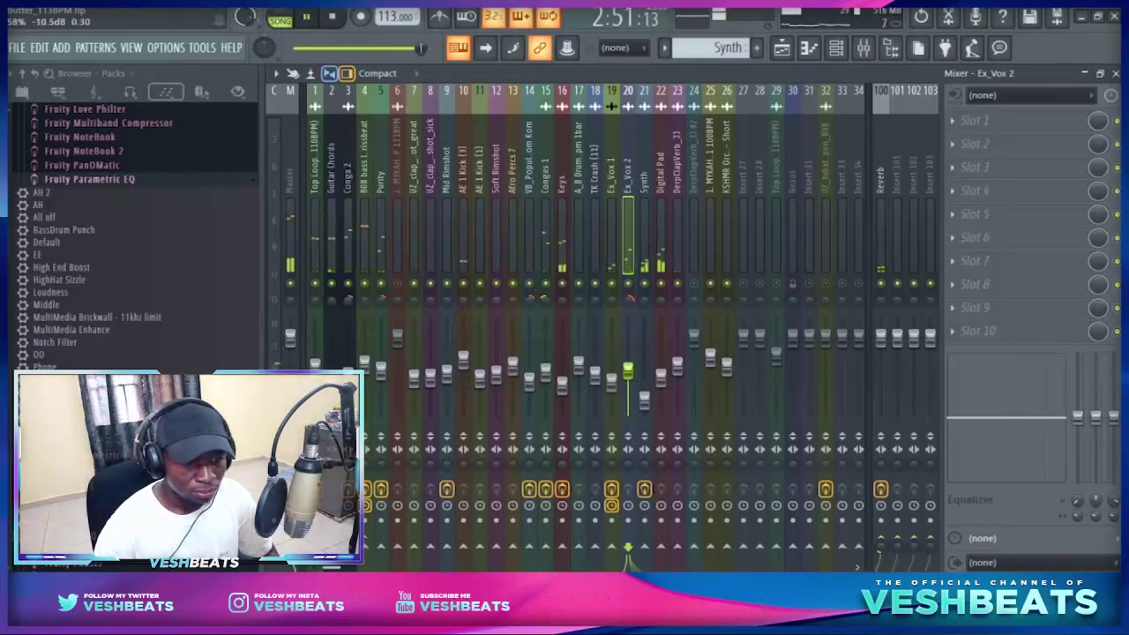
key(space)
- Open the sample settings of the 2. MYKAH'S LOOP 111BPM channel and examine the song arrangement for clips using it
click(836, 50)
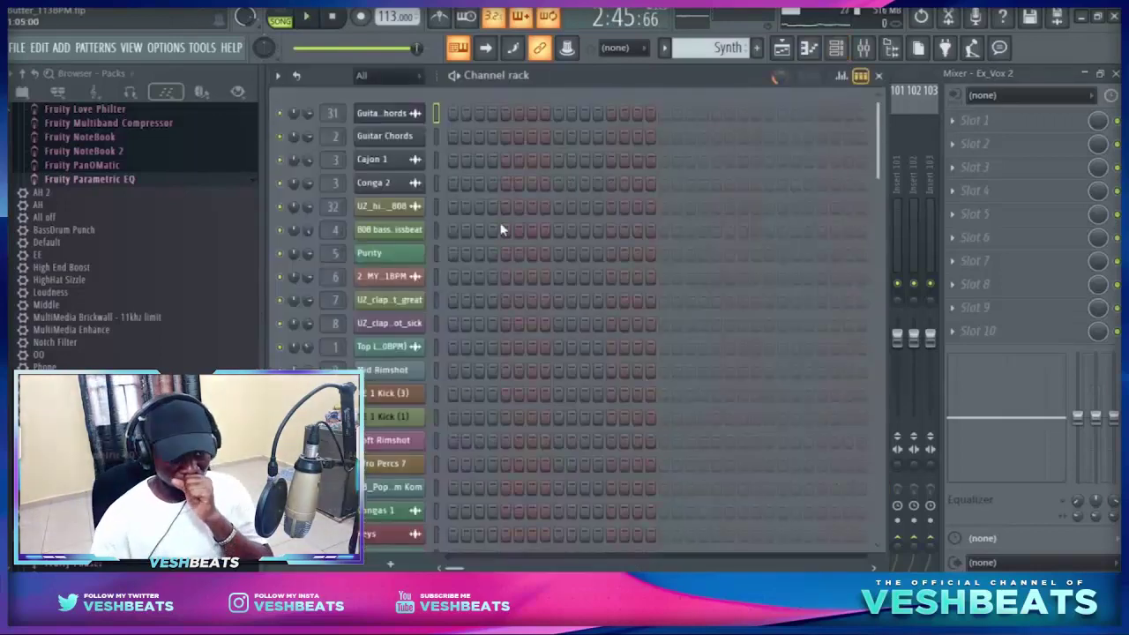
click(398, 280)
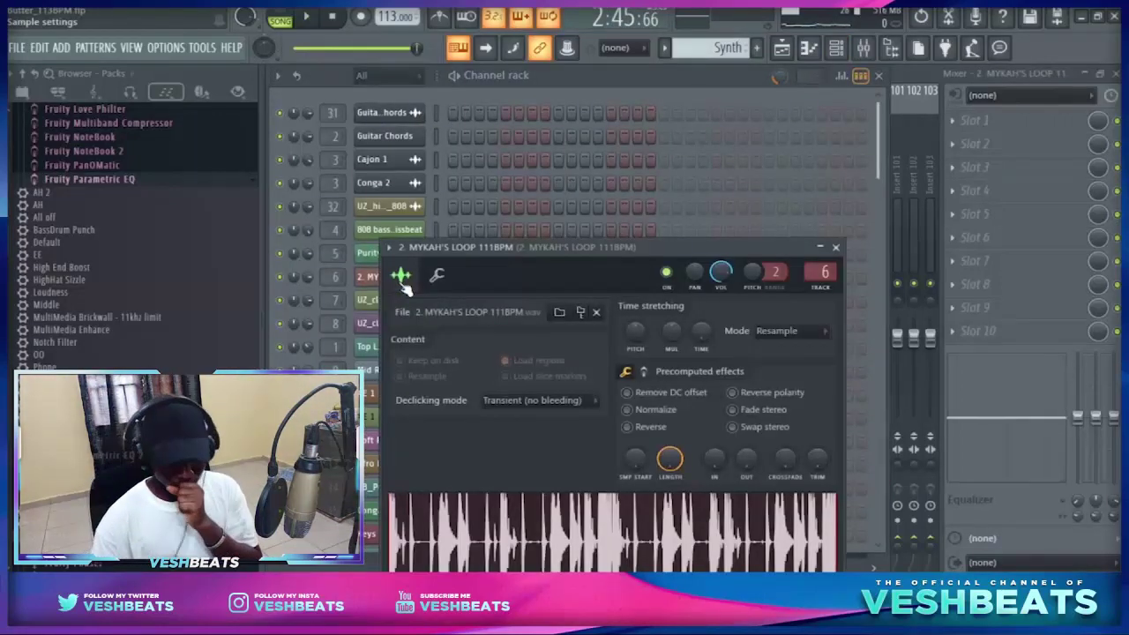
key(plus)
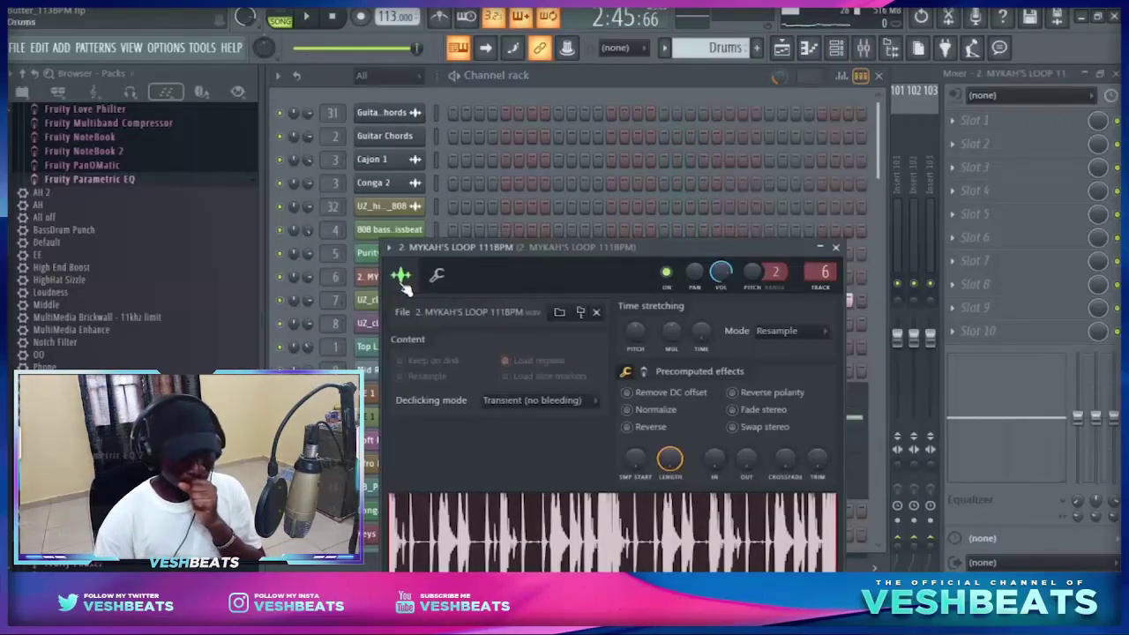
click(782, 50)
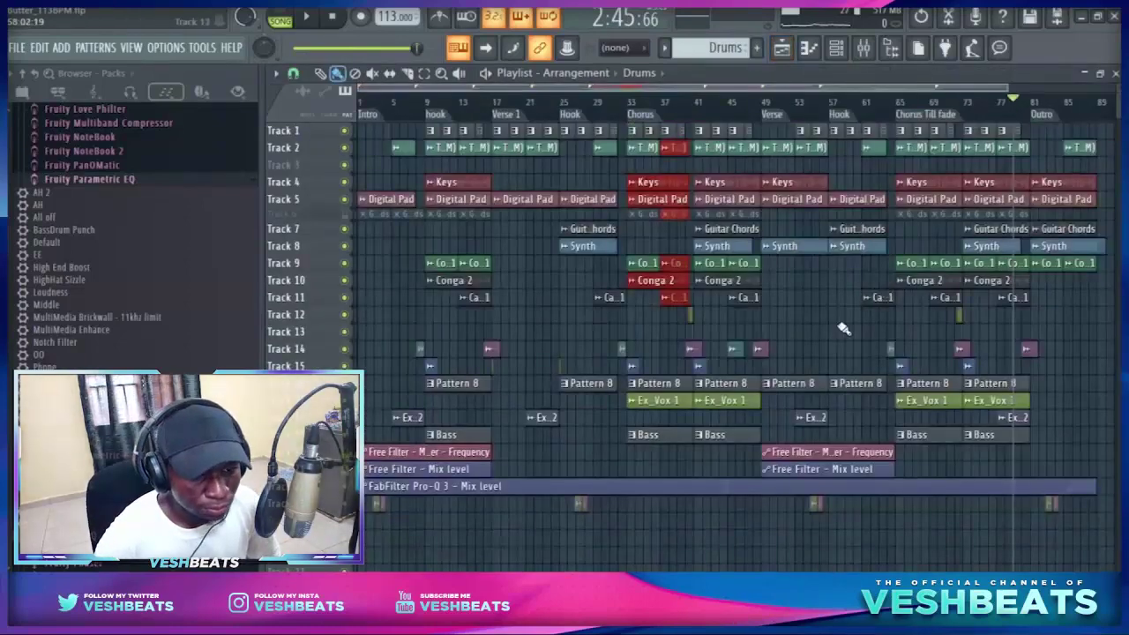
scroll(815, 177, up, 5)
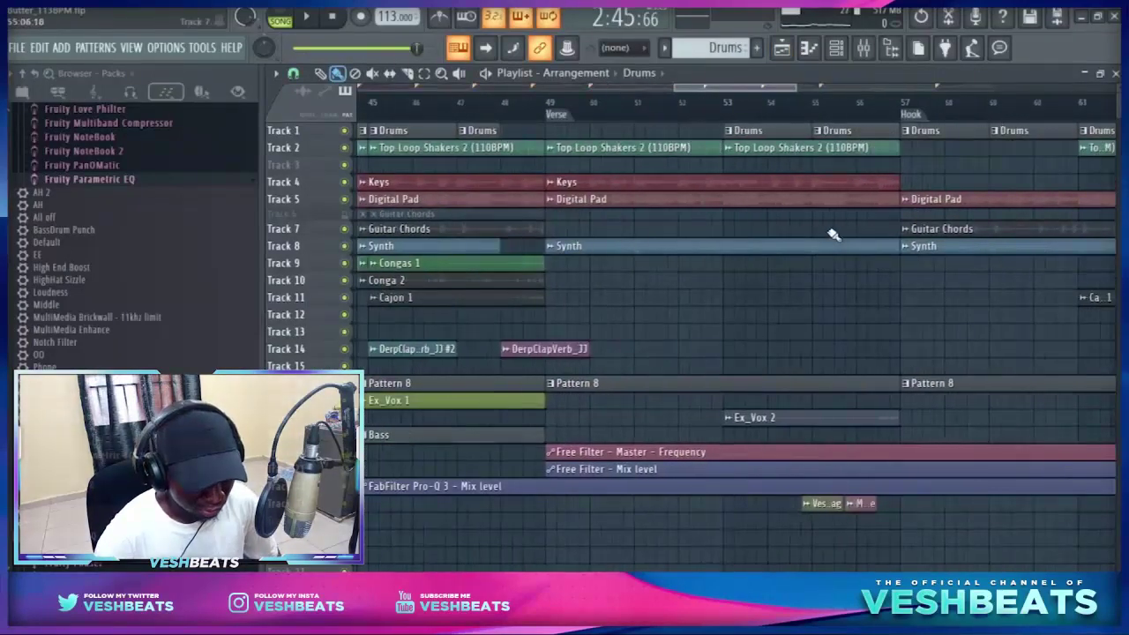
scroll(832, 234, down, 5)
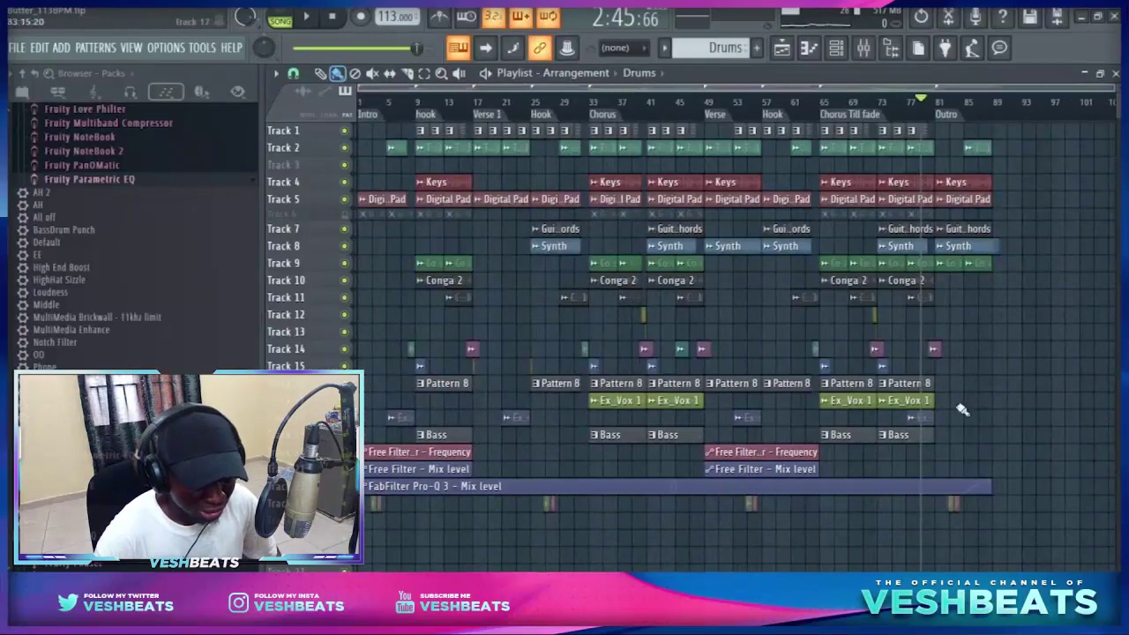
scroll(957, 403, up, 3)
scroll(958, 405, up, 4)
scroll(961, 409, up, 5)
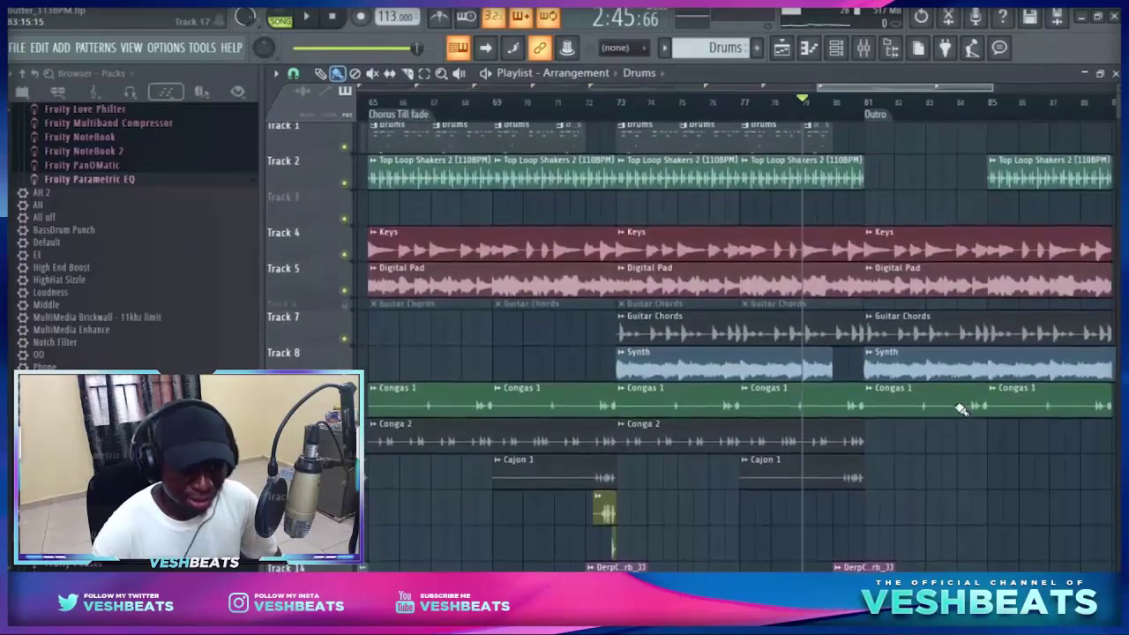
scroll(971, 443, down, 6)
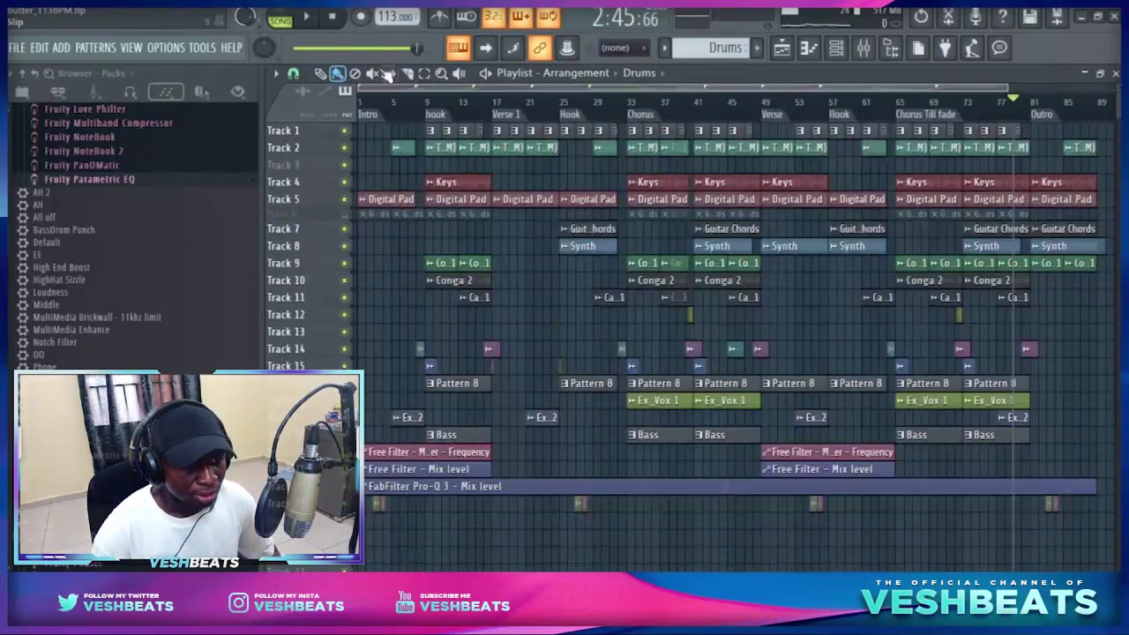
- Restart the song from the intro, unmute the DerpClapVerb_JJ #2 mixer track and stop playback
click(333, 18)
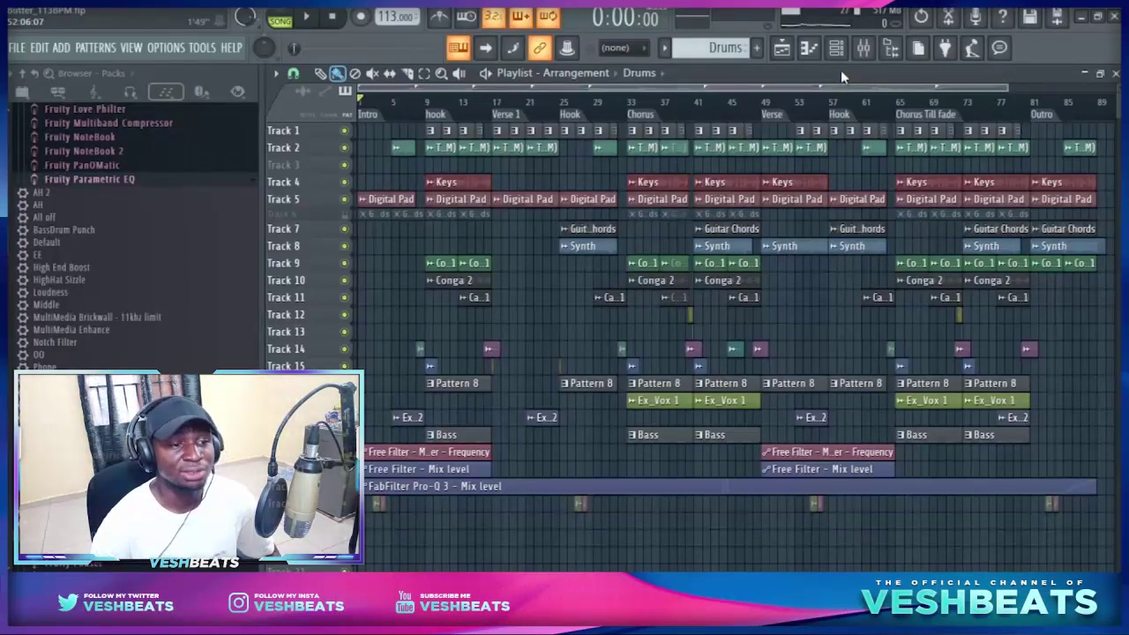
key(space)
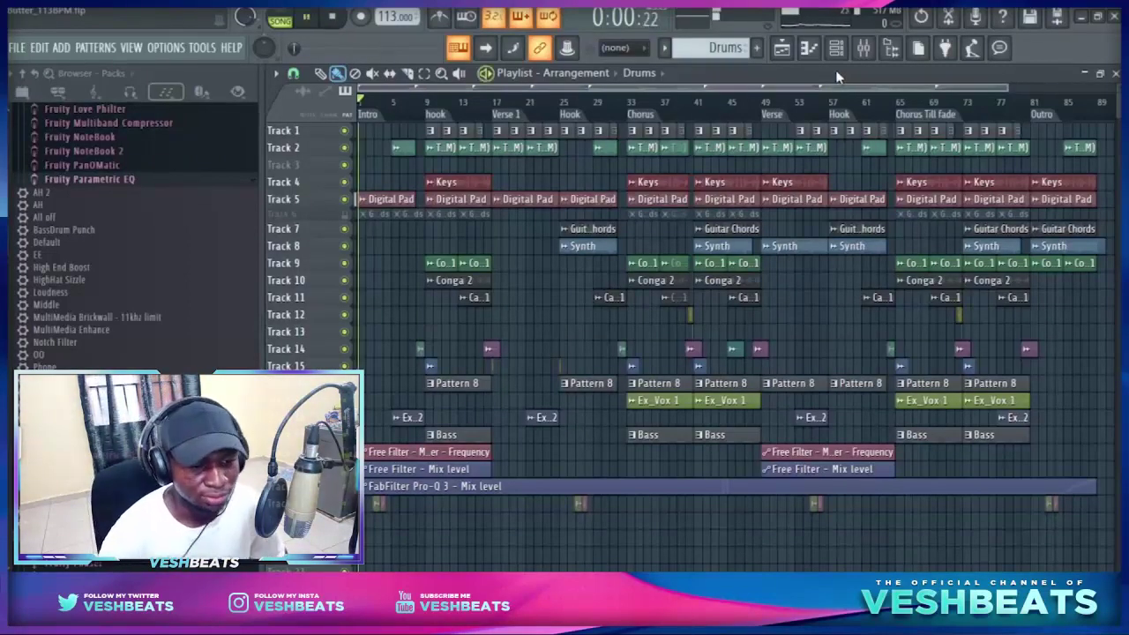
click(863, 49)
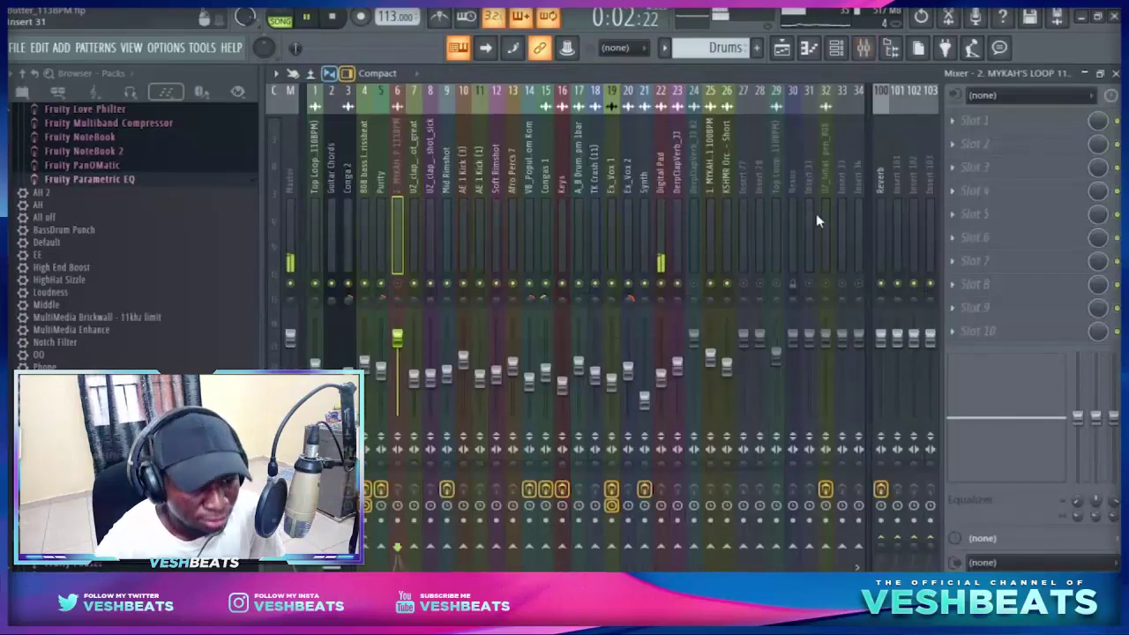
click(692, 262)
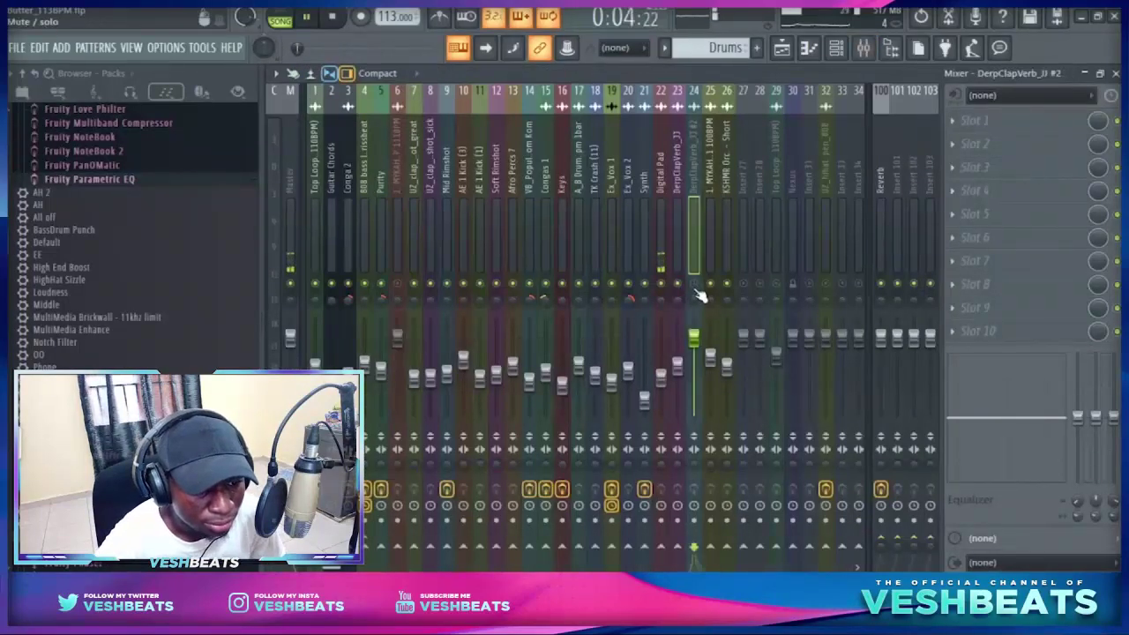
click(694, 283)
key(space)
- Play from the DerpClapVerb_JJ #2 clip at bar 45, lower its mixer level, and check the balance again from bar 39
click(781, 49)
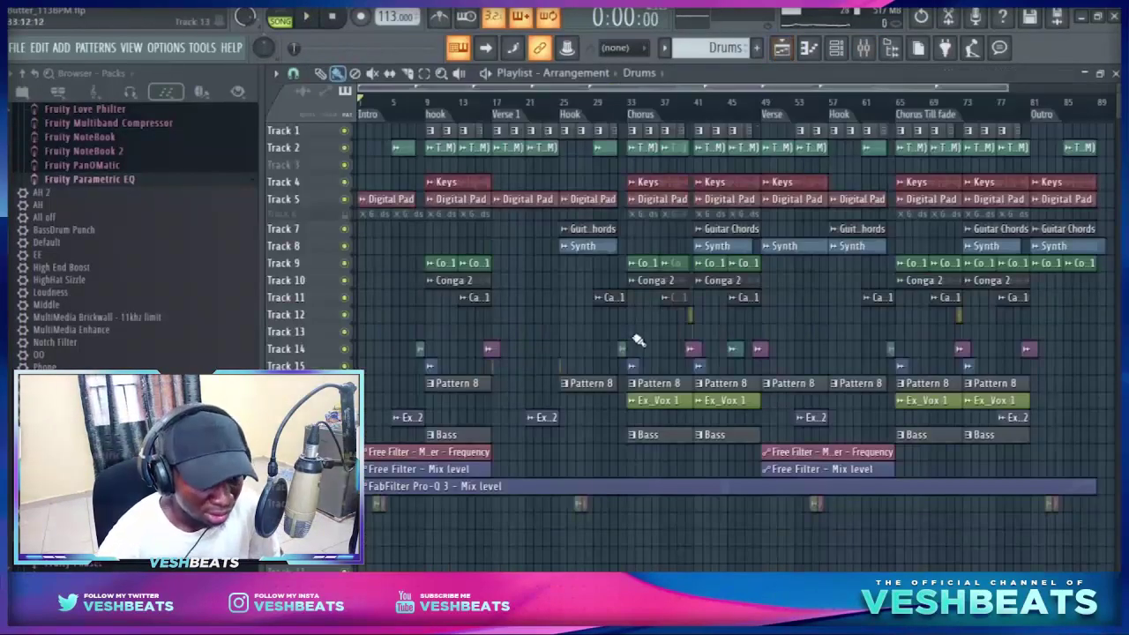
scroll(636, 338, up, 7)
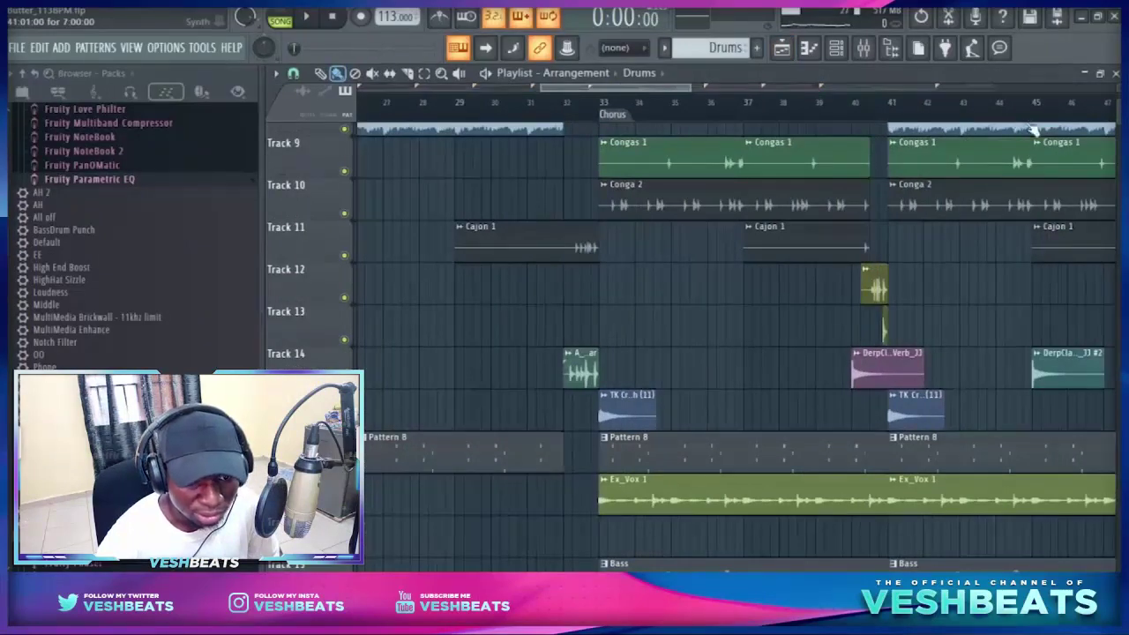
click(1035, 105)
key(space)
click(864, 50)
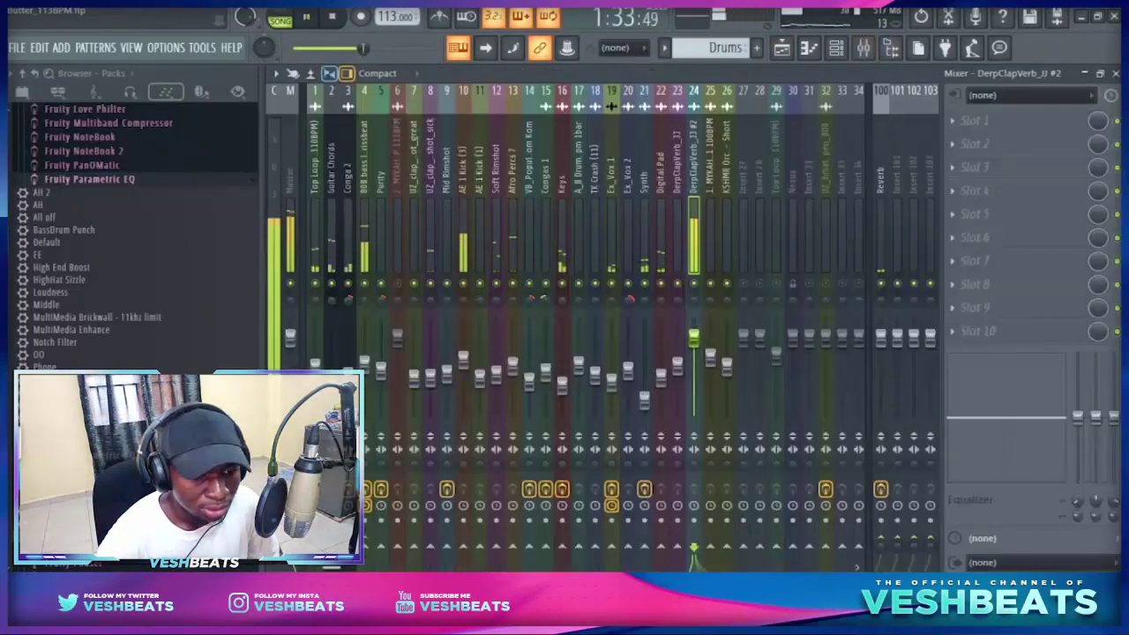
drag(694, 338, 695, 377)
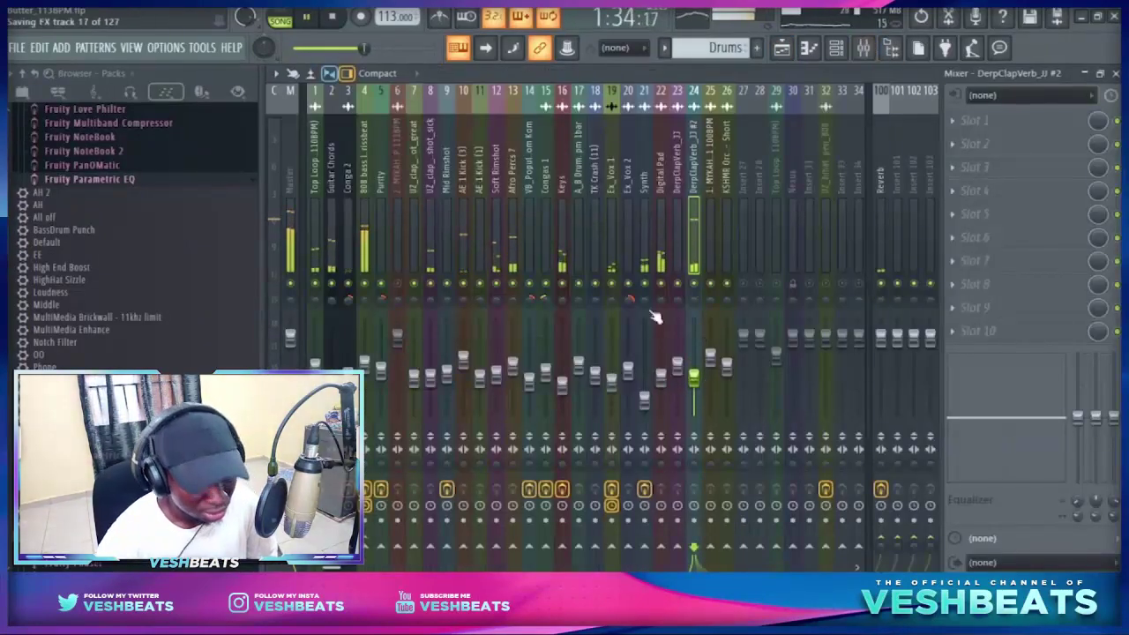
click(781, 48)
click(819, 103)
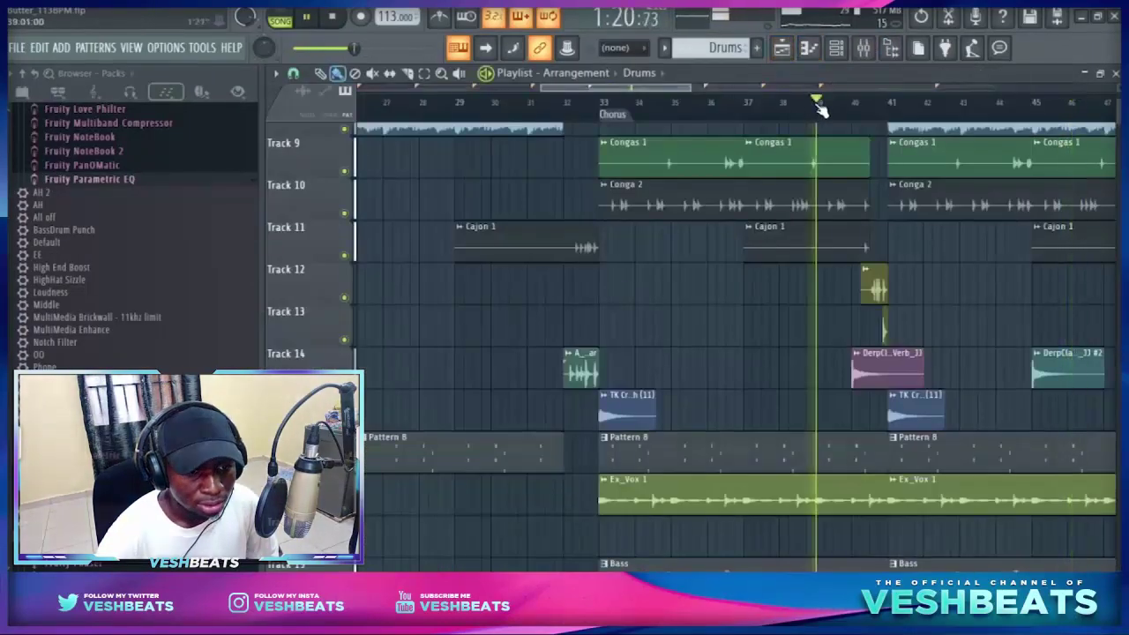
click(864, 49)
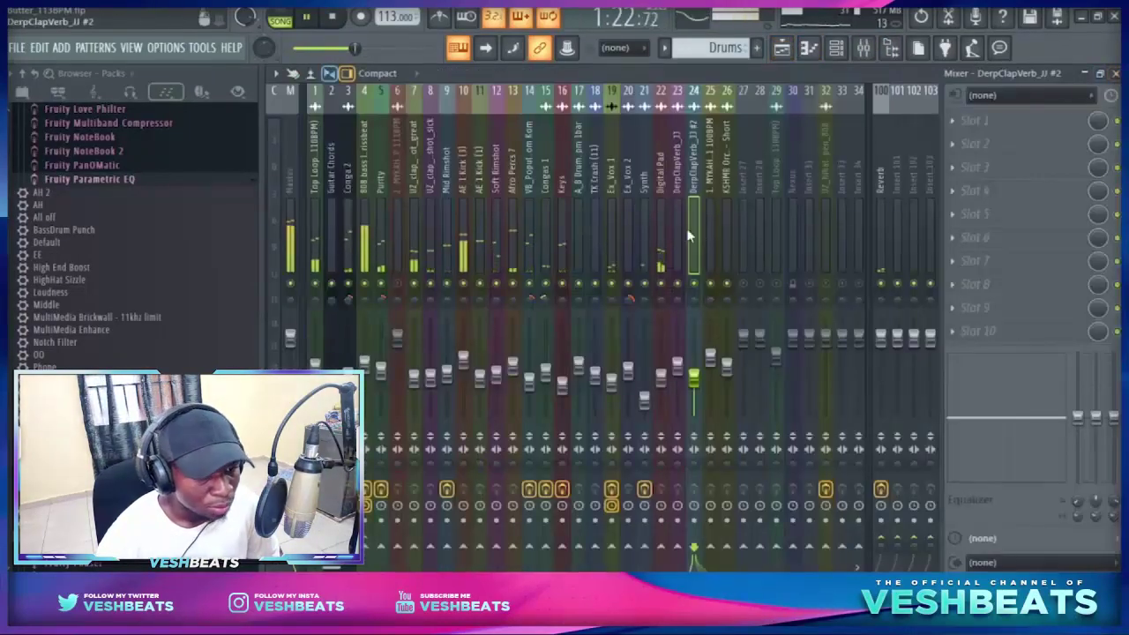
- Move the unused 2. MYKAH'S LOOP 111BPM mixer track from insert 6 to insert 28, beyond the active tracks
click(398, 251)
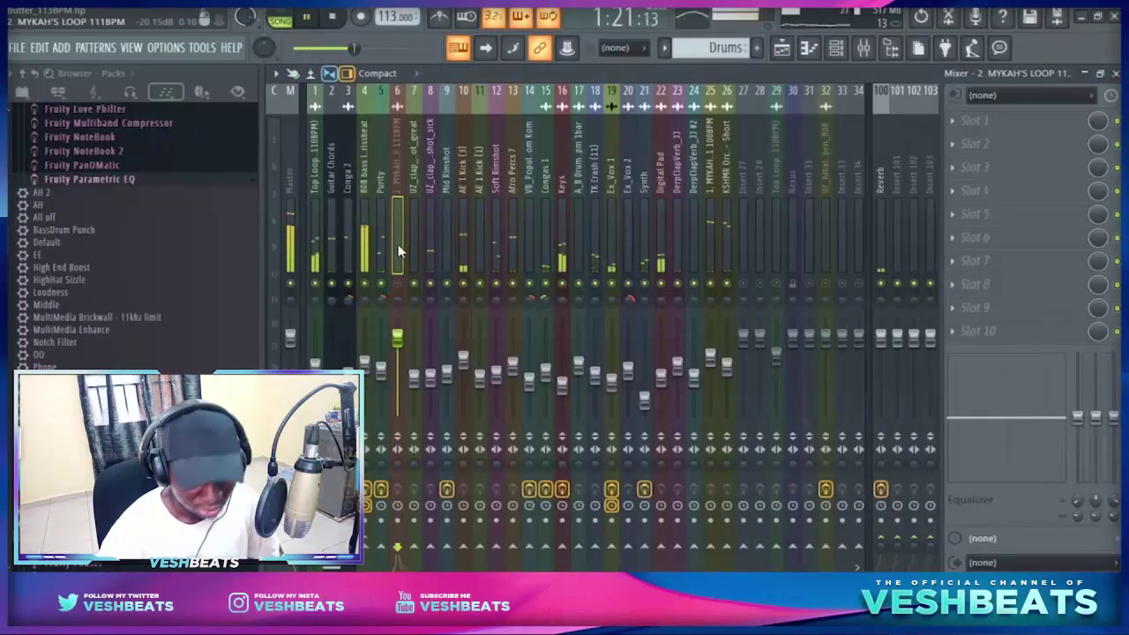
key(Right)
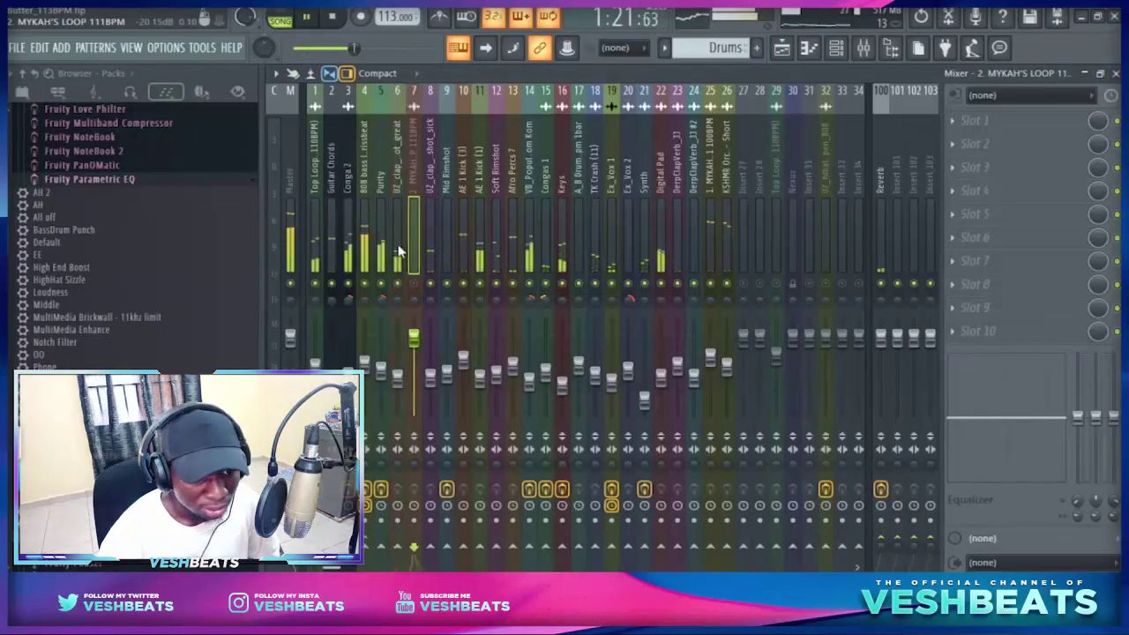
key(alt+Right)
key(alt+Right)
key(alt+Right)
key(alt+Right)
key(alt+Right)
key(alt+Right)
key(alt+Right)
key(alt+Right)
key(alt+Right)
key(alt+Right)
key(alt+Right)
key(alt+Right)
key(alt+Right)
key(alt+Right)
key(alt+Right)
key(alt+Right)
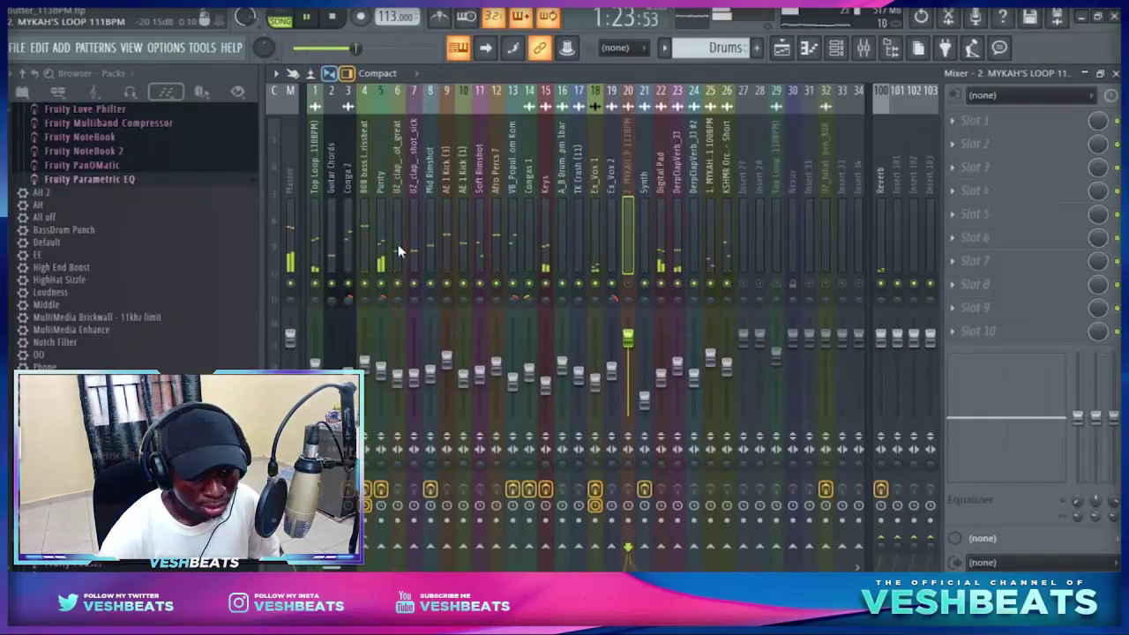
key(alt+Right)
key(alt+Right)
key(alt+Right)
key(alt+Right)
key(alt+Right)
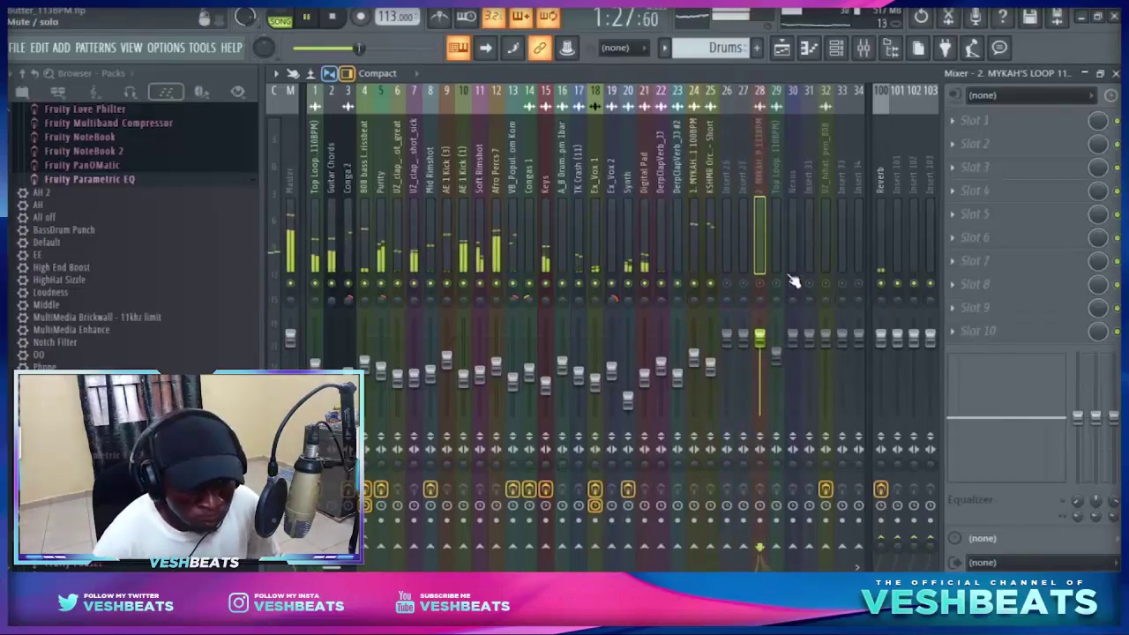
- Save the project, stop playback and bring the whole song arrangement into view
click(707, 251)
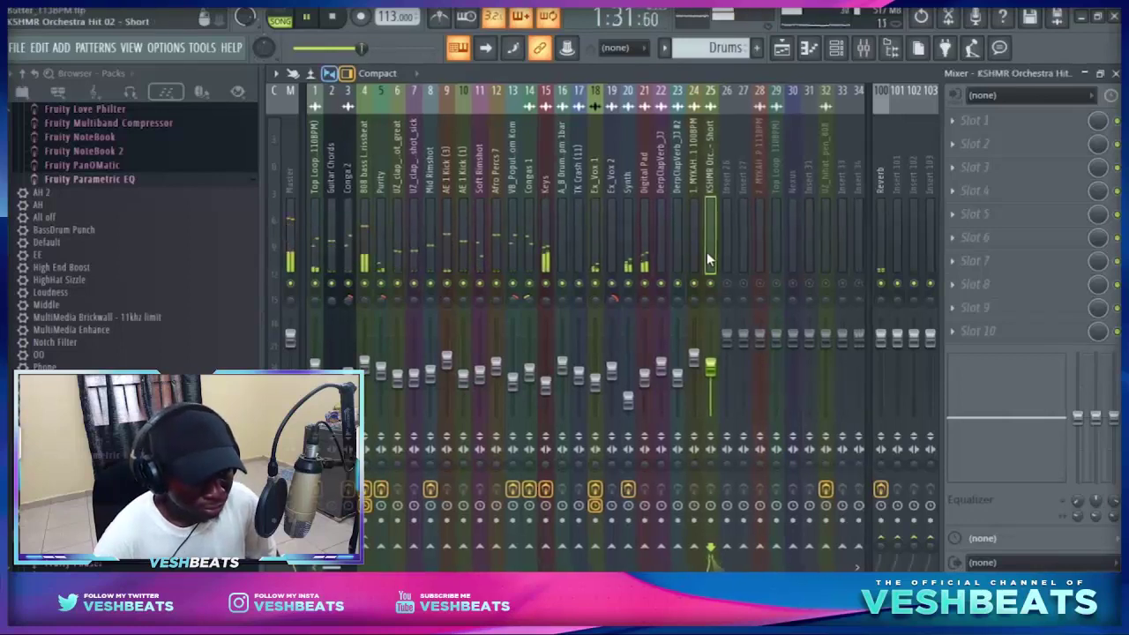
key(ctrl+s)
click(785, 52)
key(space)
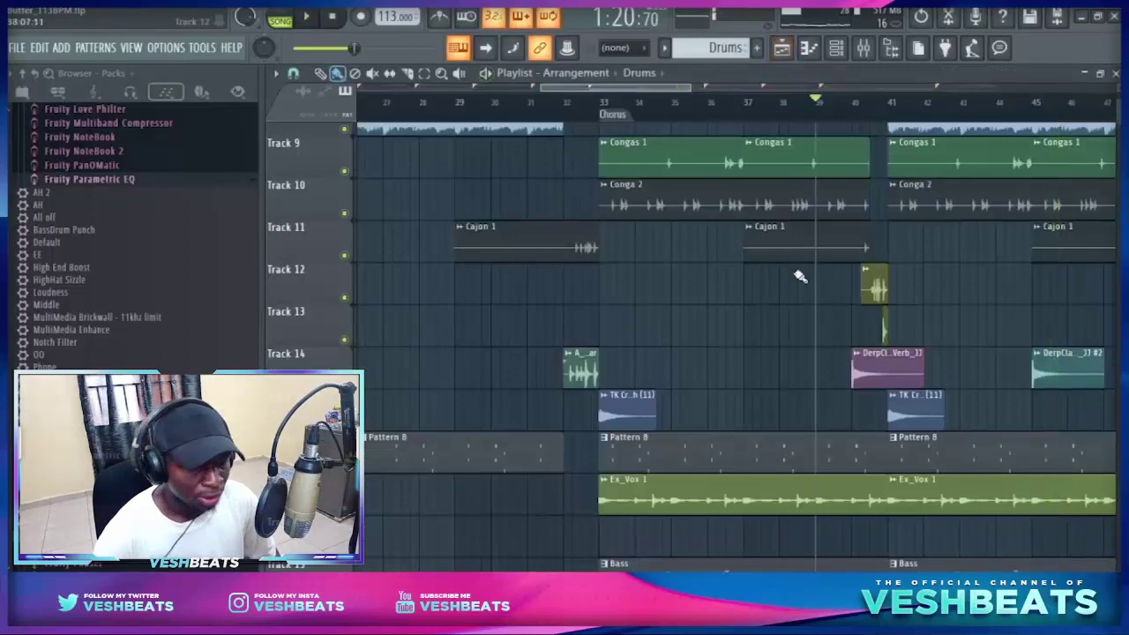
ctrl+right_click(792, 301)
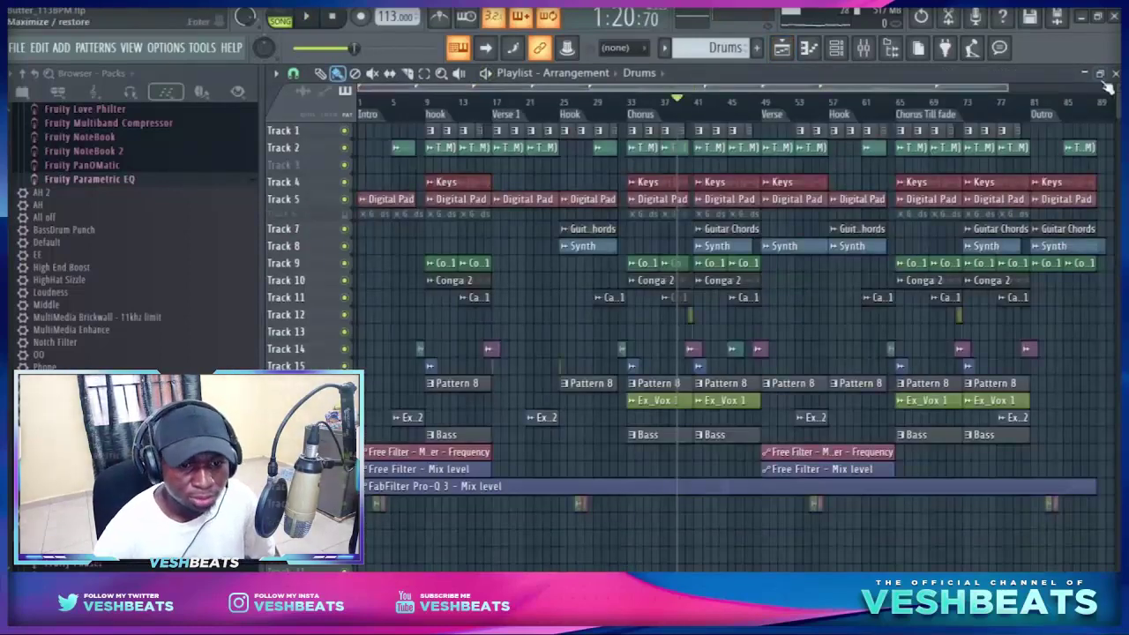
- Load Fruity Limiter into slot 5 of the Master mixer track
key(F9)
click(293, 212)
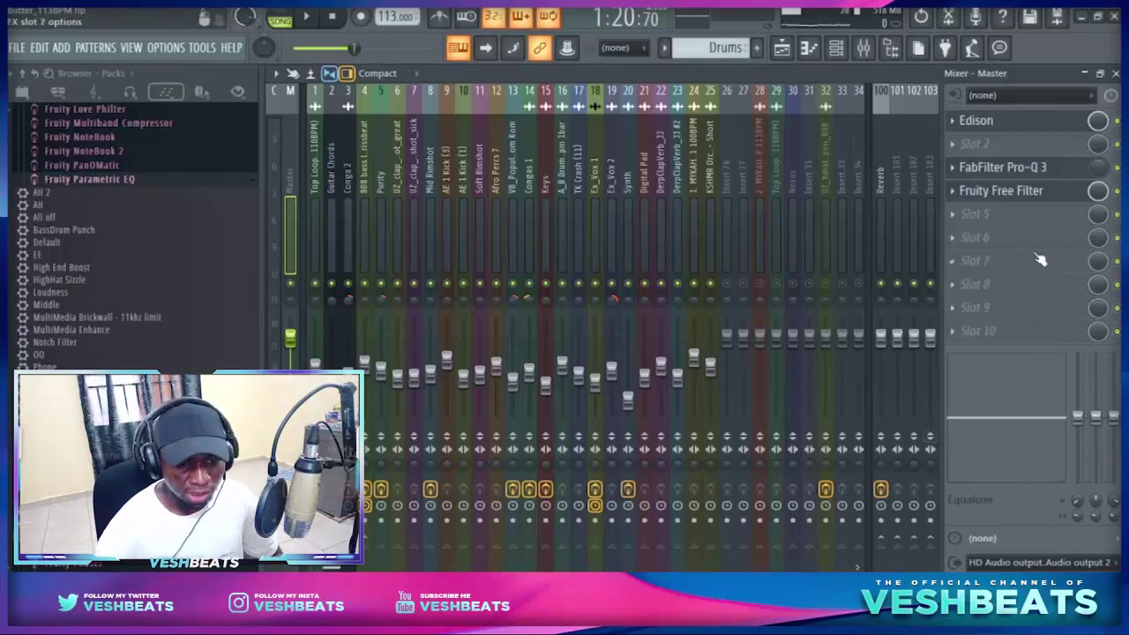
click(1036, 226)
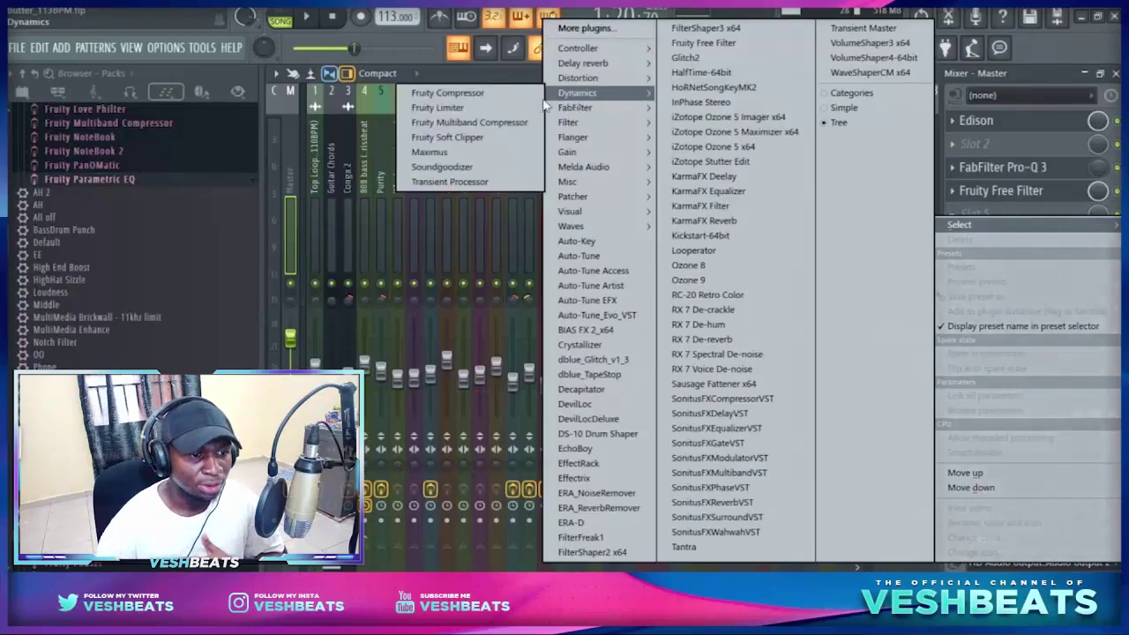
click(515, 104)
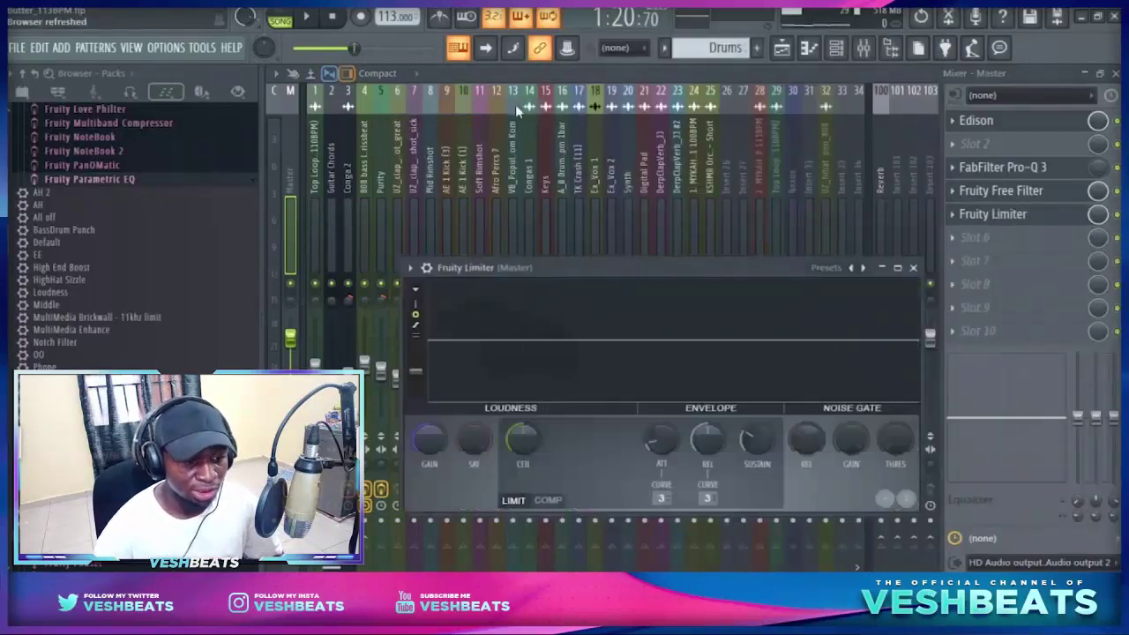
- Maximize the Fruity Limiter, look at its compressor mode, and in limiter mode turn attack, release and sustain down to minimum
double_click(617, 273)
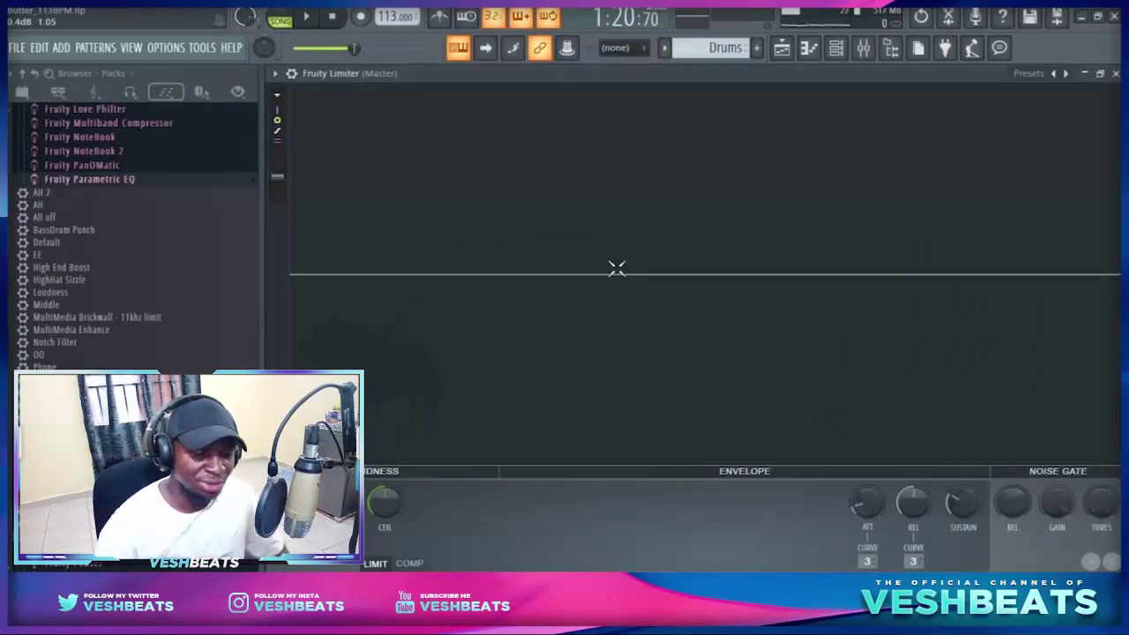
click(410, 562)
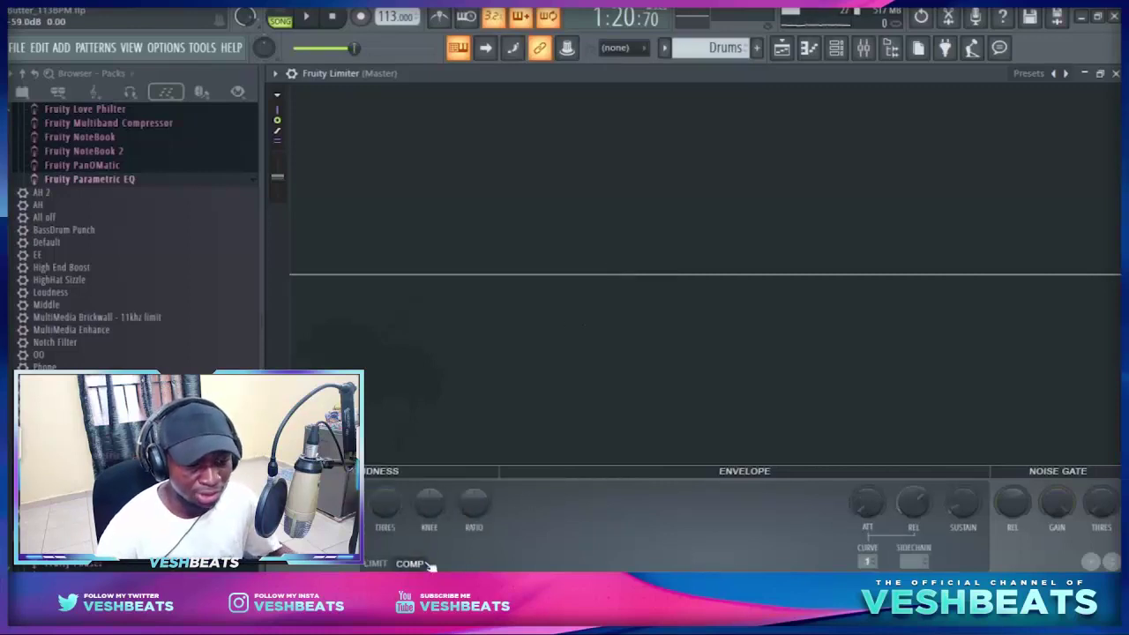
click(385, 565)
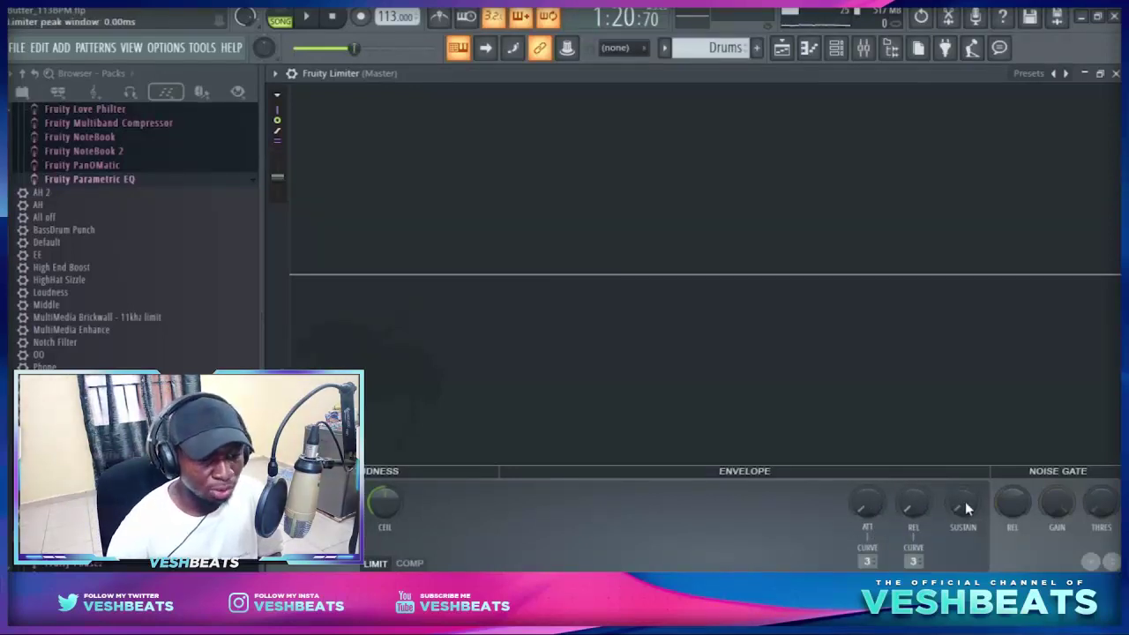
- Lower the limiter ceiling to -7.9 dB during playback, then stop the song and pause the limiter's level display
key(space)
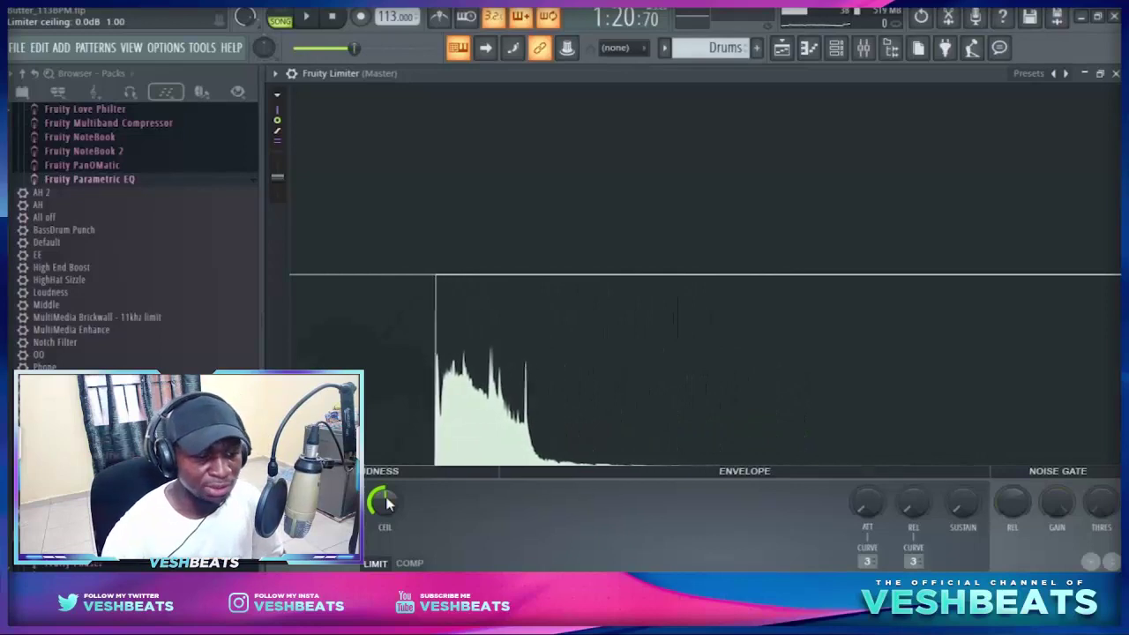
drag(385, 502, 385, 553)
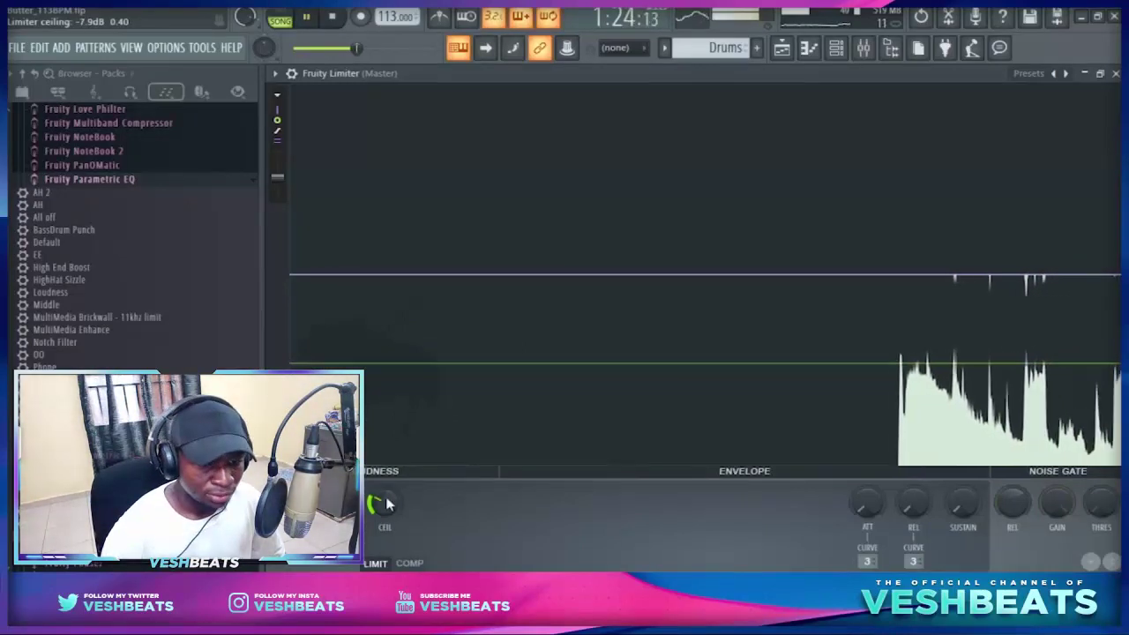
drag(386, 504, 387, 499)
key(space)
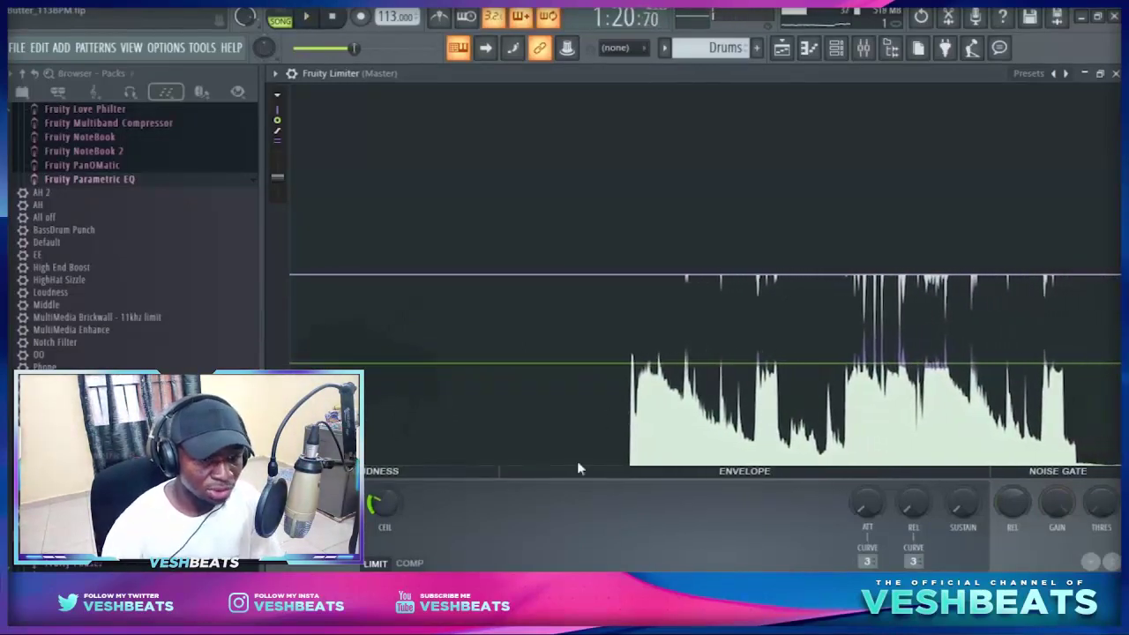
click(697, 327)
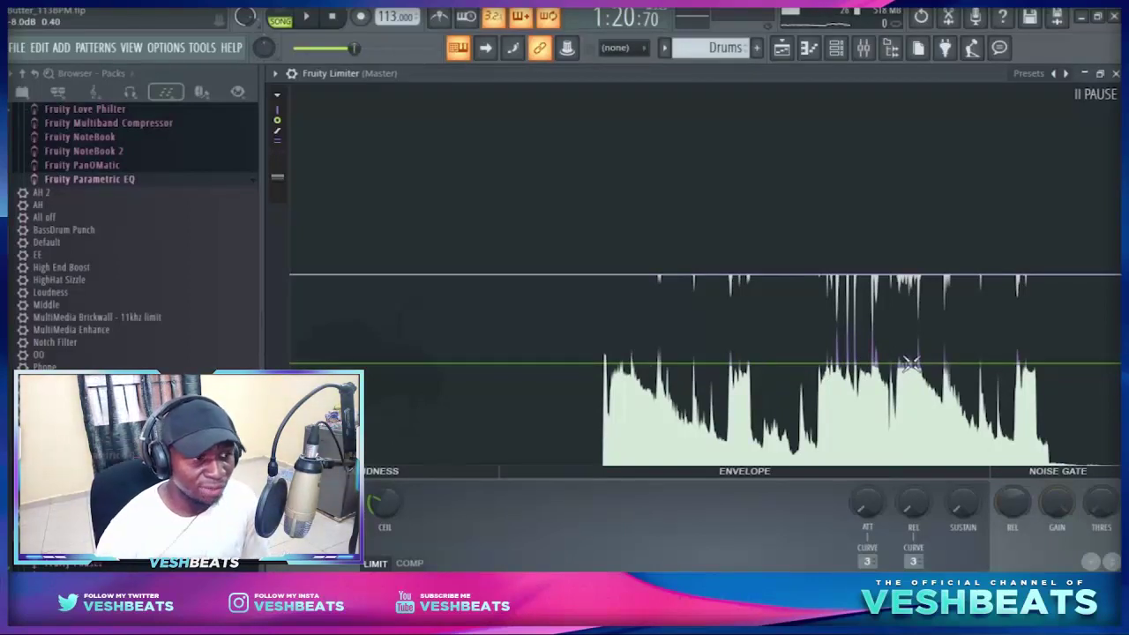
- Fine-tune the Fruity Limiter ceiling on the Master track to -8.0 dB
drag(385, 503, 384, 500)
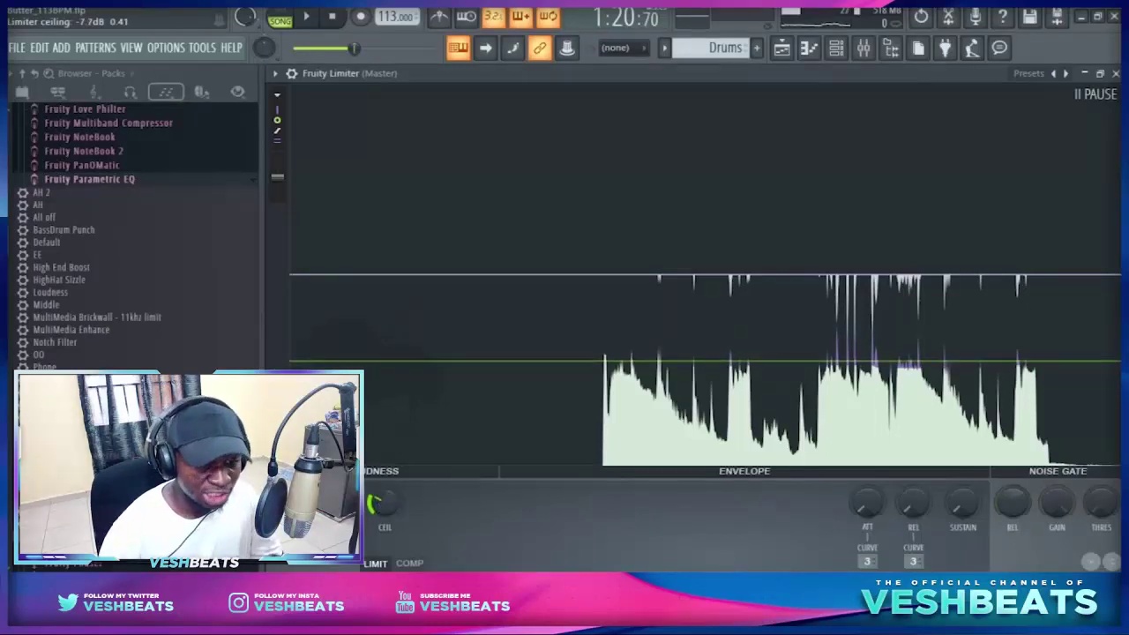
drag(384, 501, 385, 503)
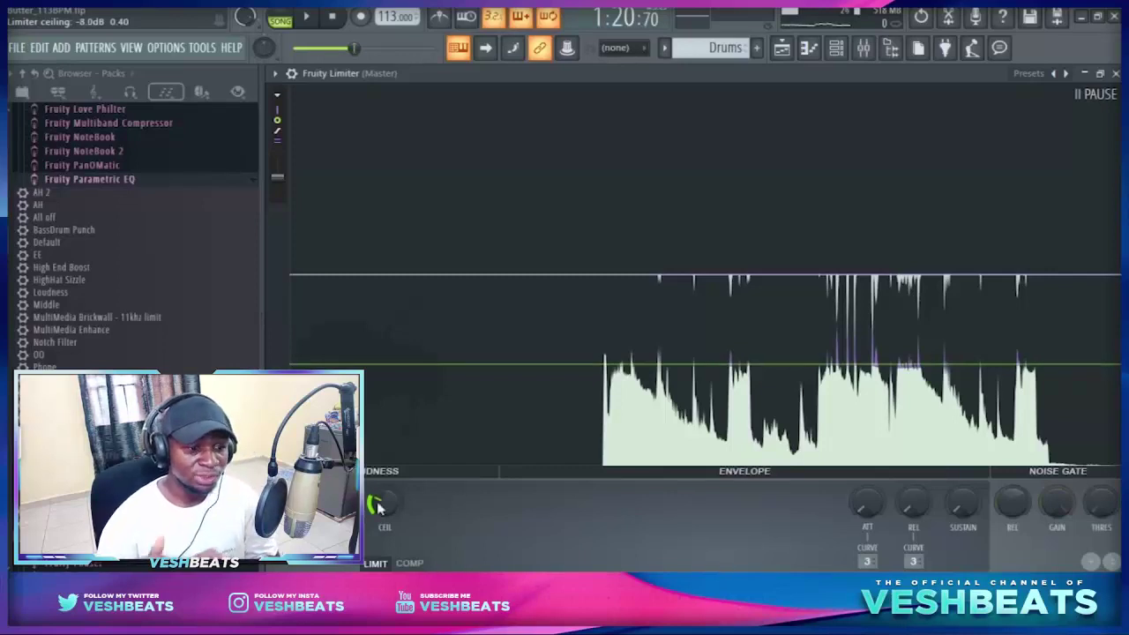
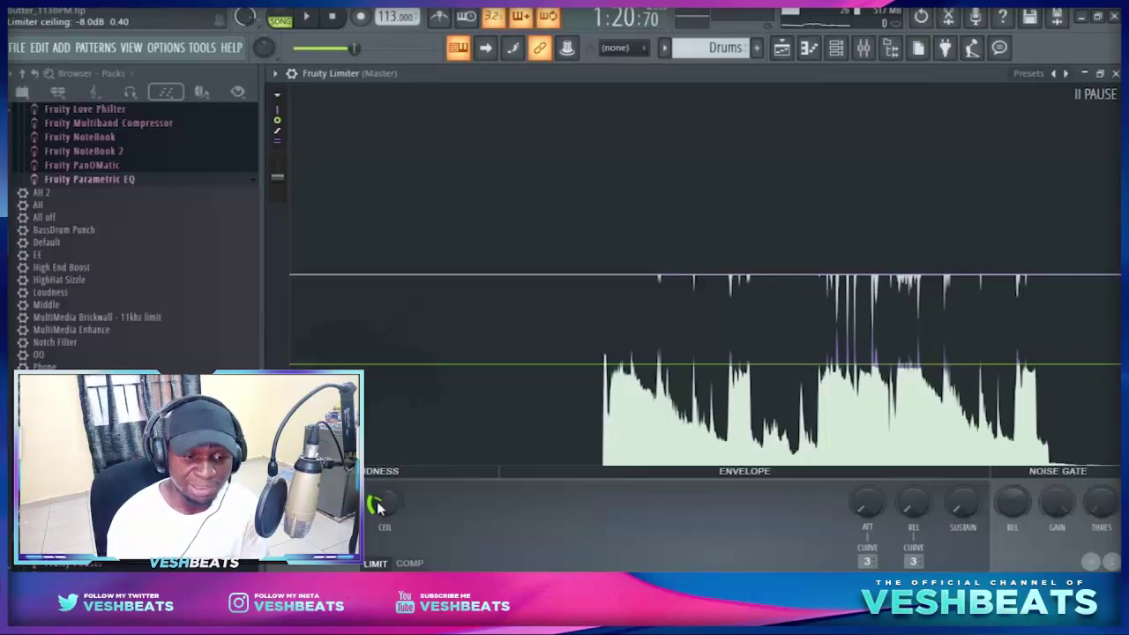
- Load iZotope Ozone 5 x64 into slot 6 of the Master mixer track and reposition its window so the controls fit in view
key(F9)
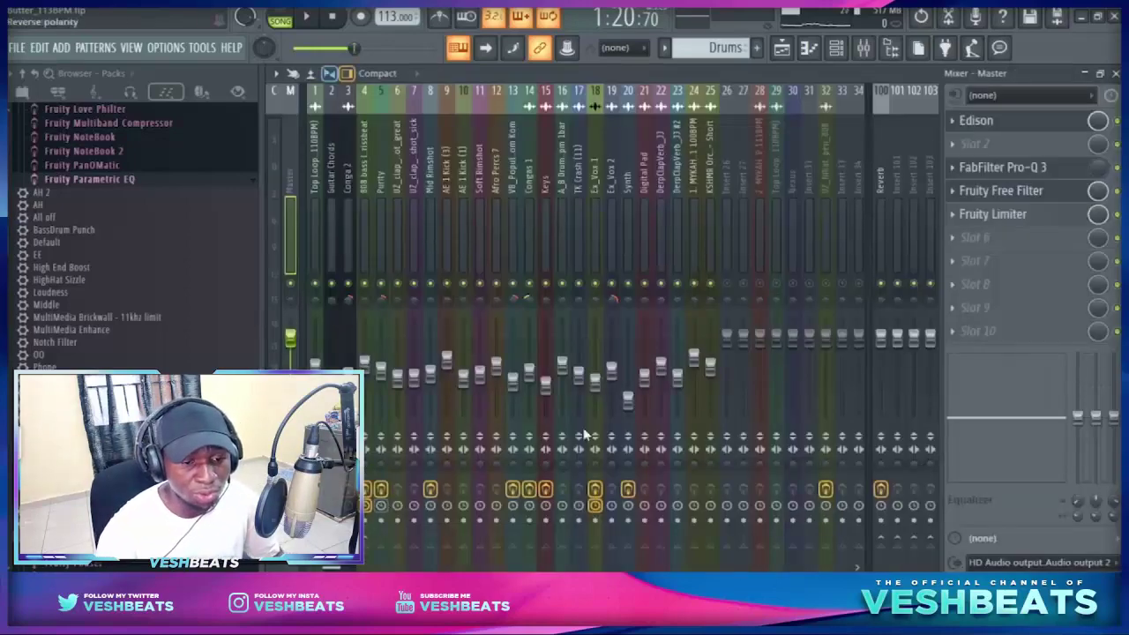
click(988, 236)
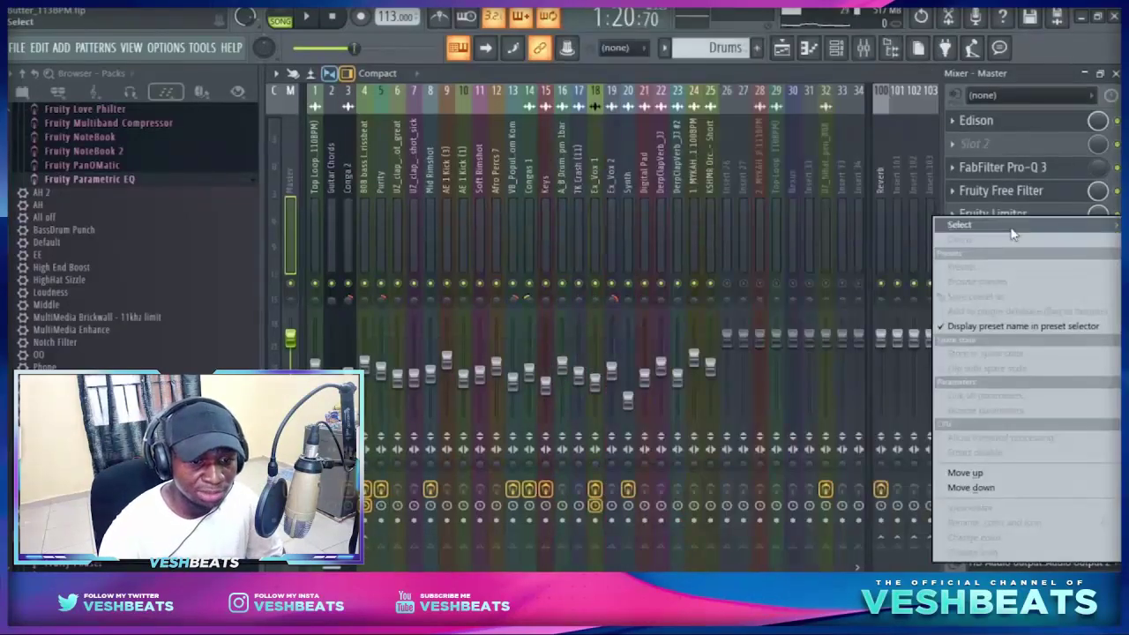
mouse_move(1014, 225)
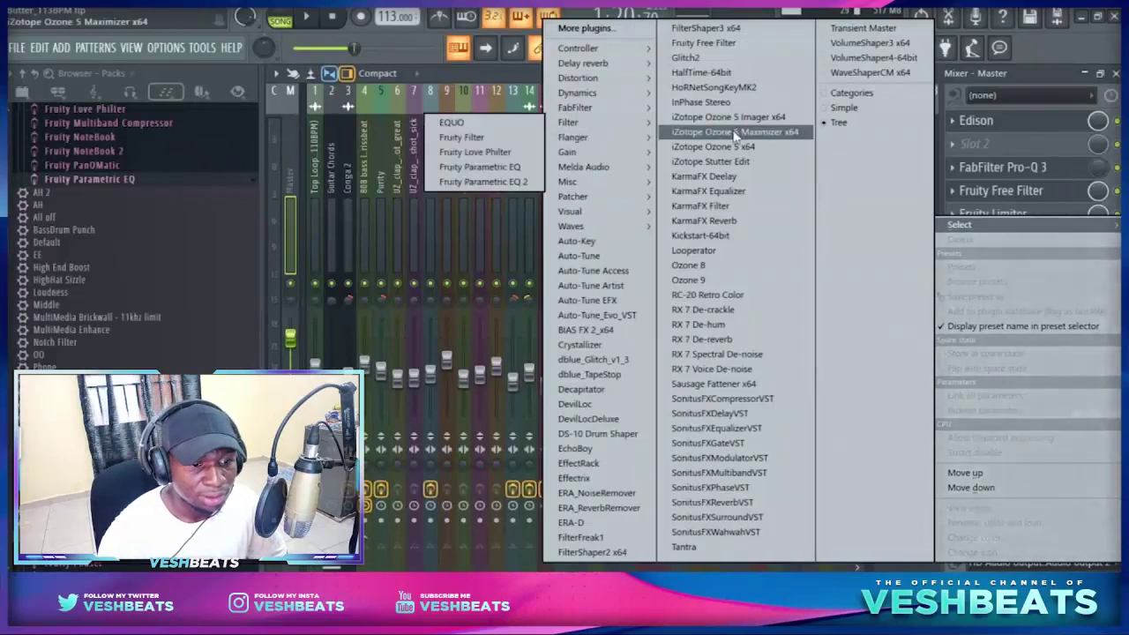
click(734, 146)
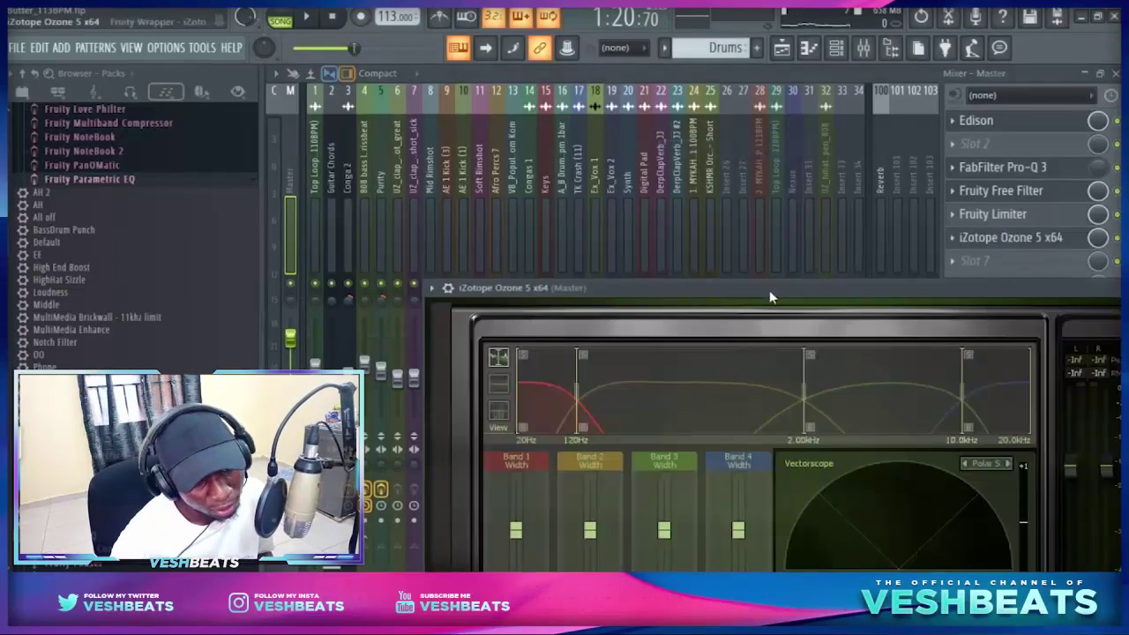
double_click(769, 290)
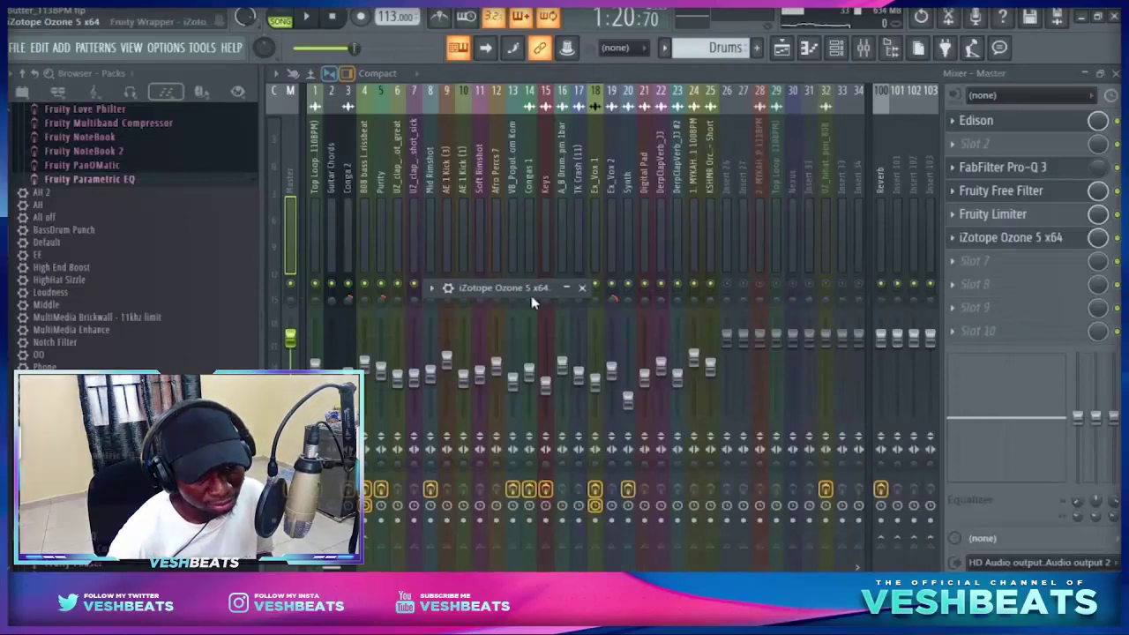
click(567, 286)
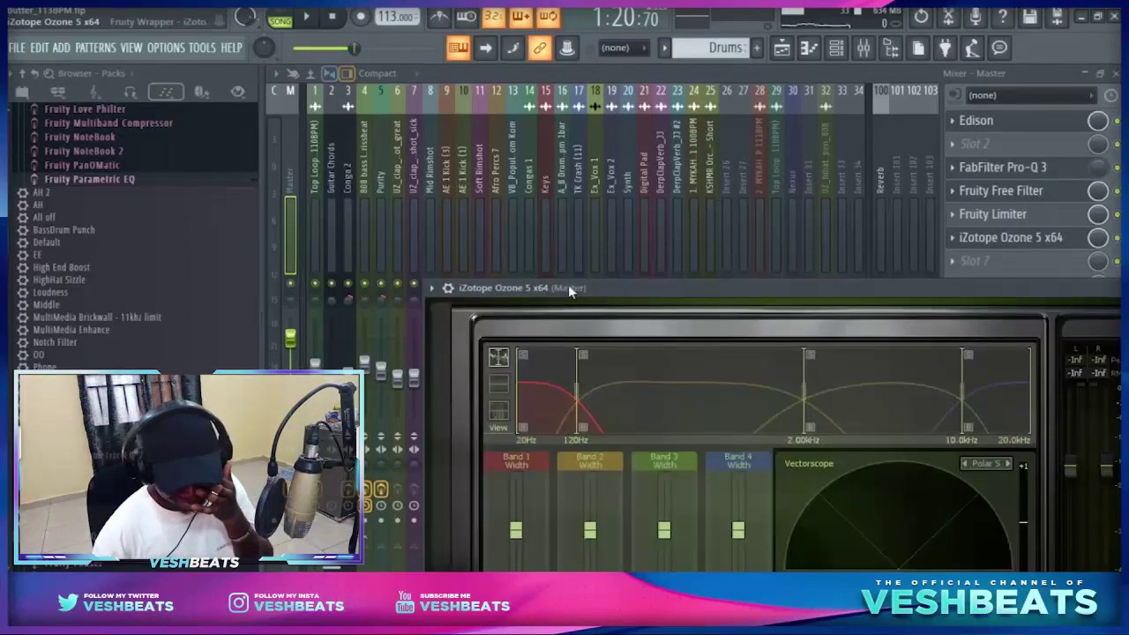
drag(637, 287, 502, 76)
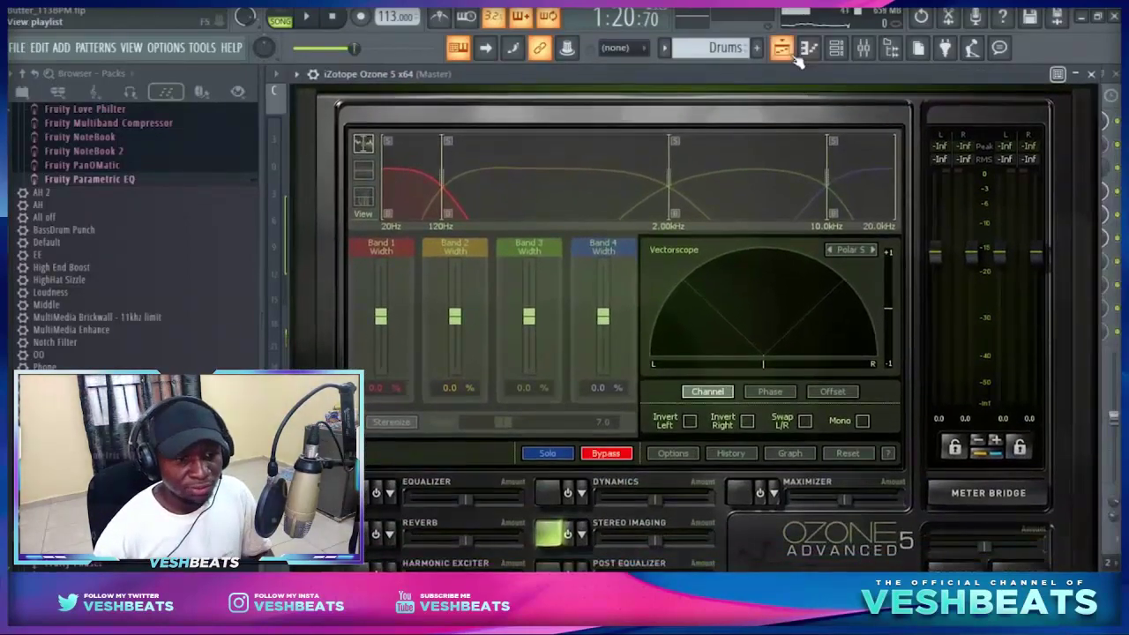
- Select the Chorus section from bar 33 to 49 in the playlist and start playback from bar 41
click(781, 47)
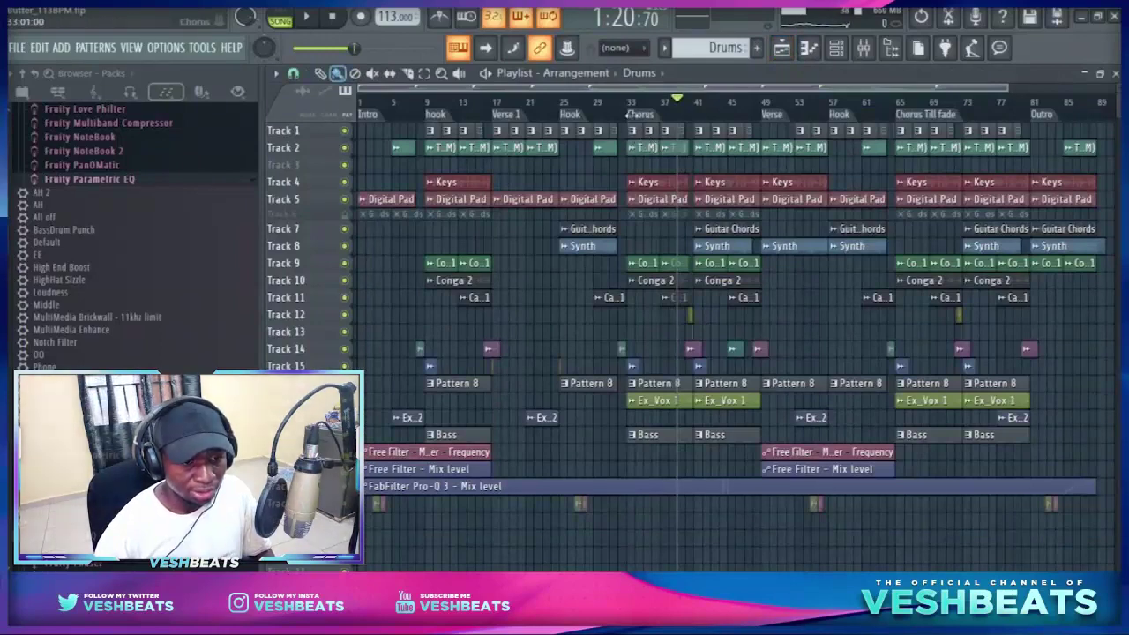
click(657, 123)
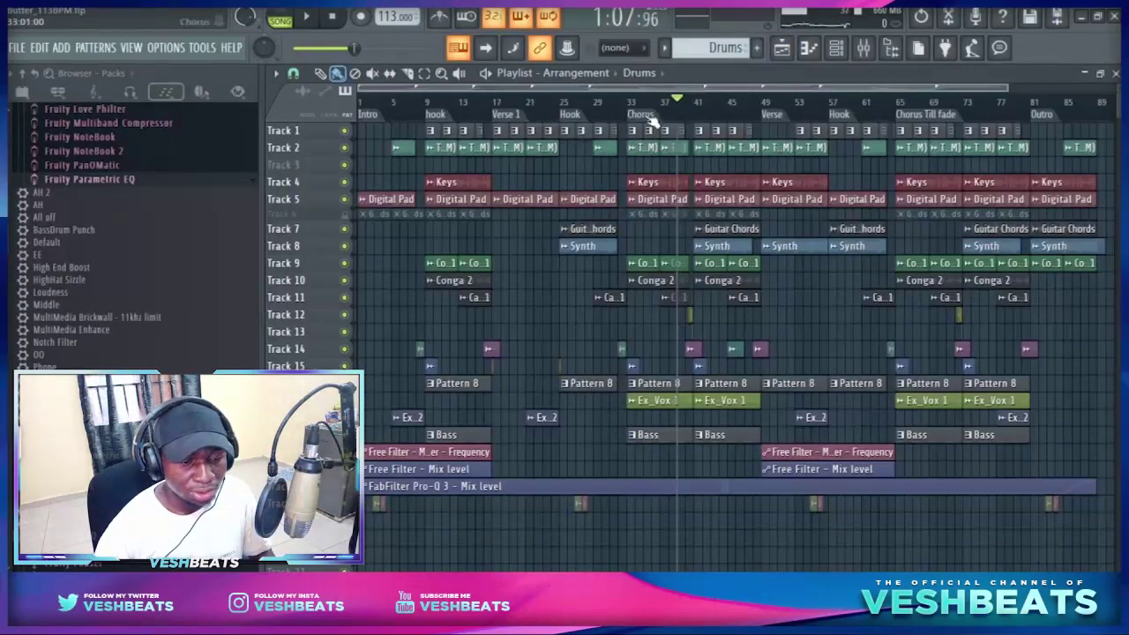
click(696, 123)
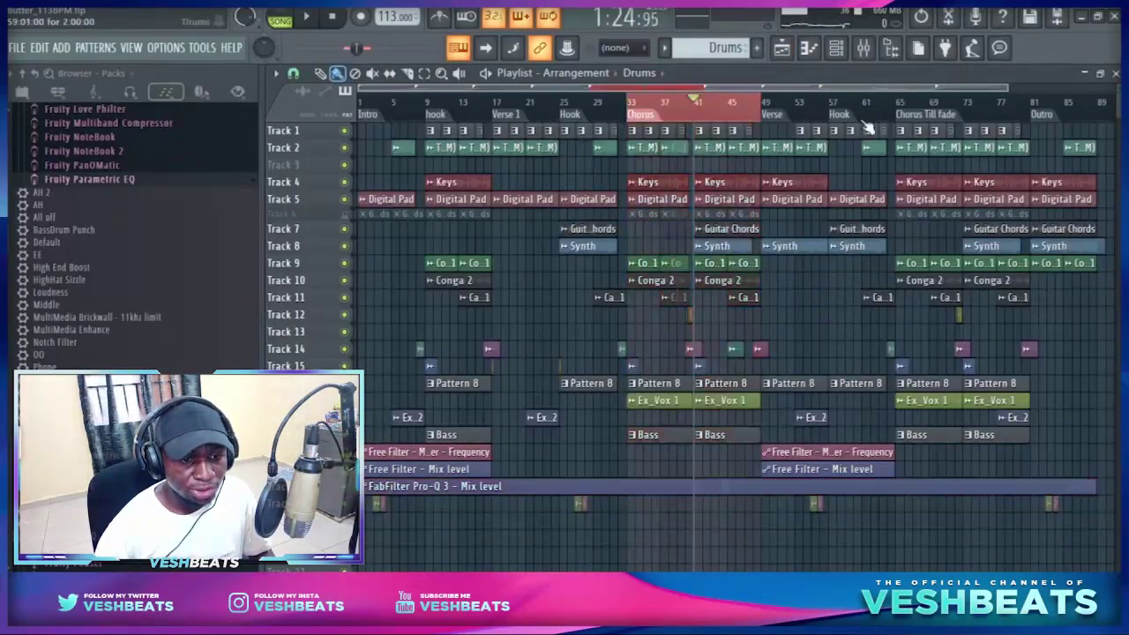
key(space)
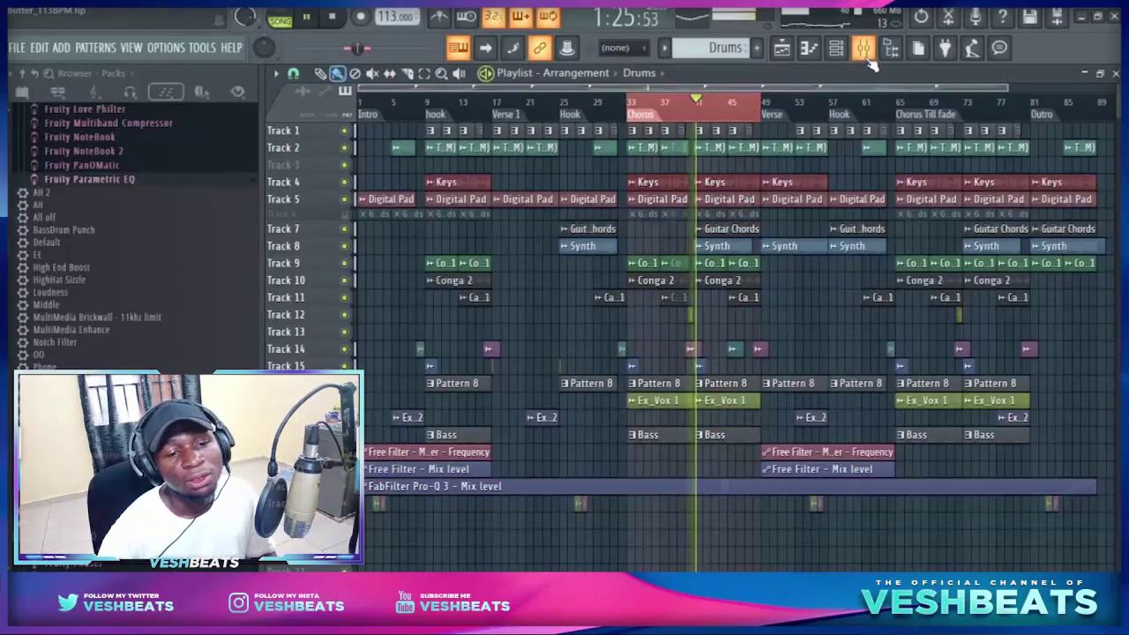
- Reopen Ozone 5 from the Master track's effect slots, stop playback, and enable its Maximizer module
click(864, 51)
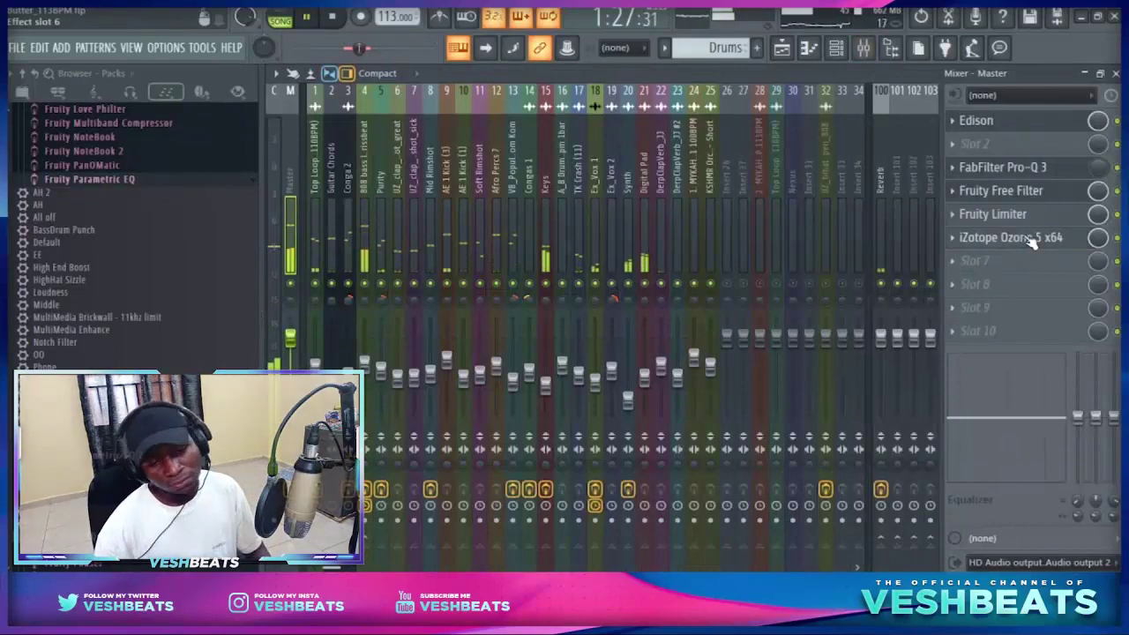
click(1032, 242)
key(space)
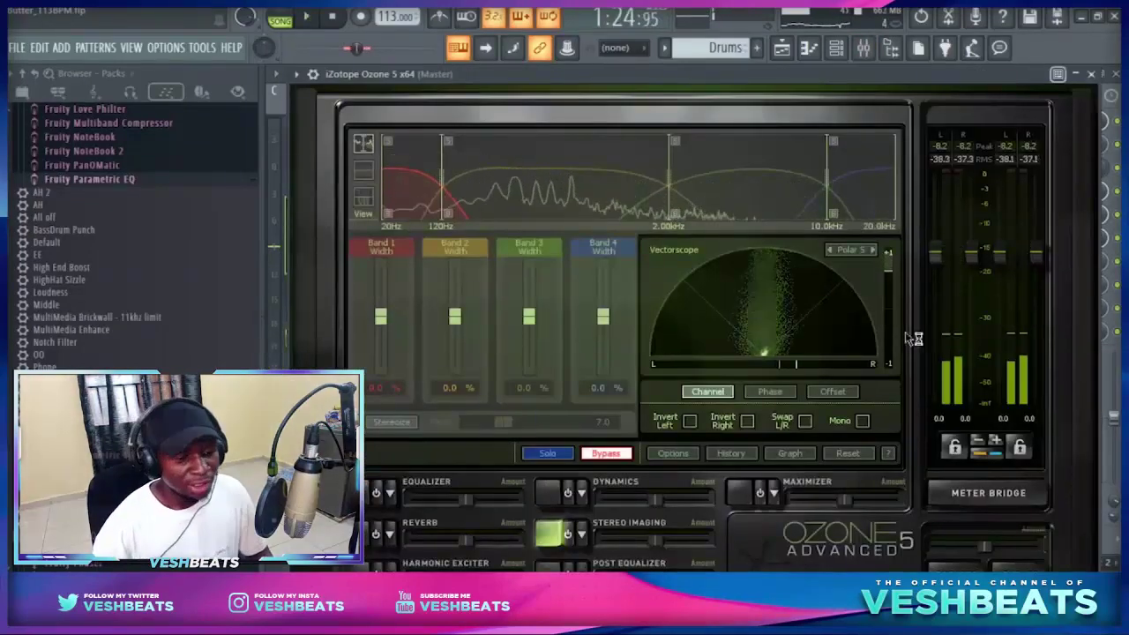
click(748, 497)
click(741, 493)
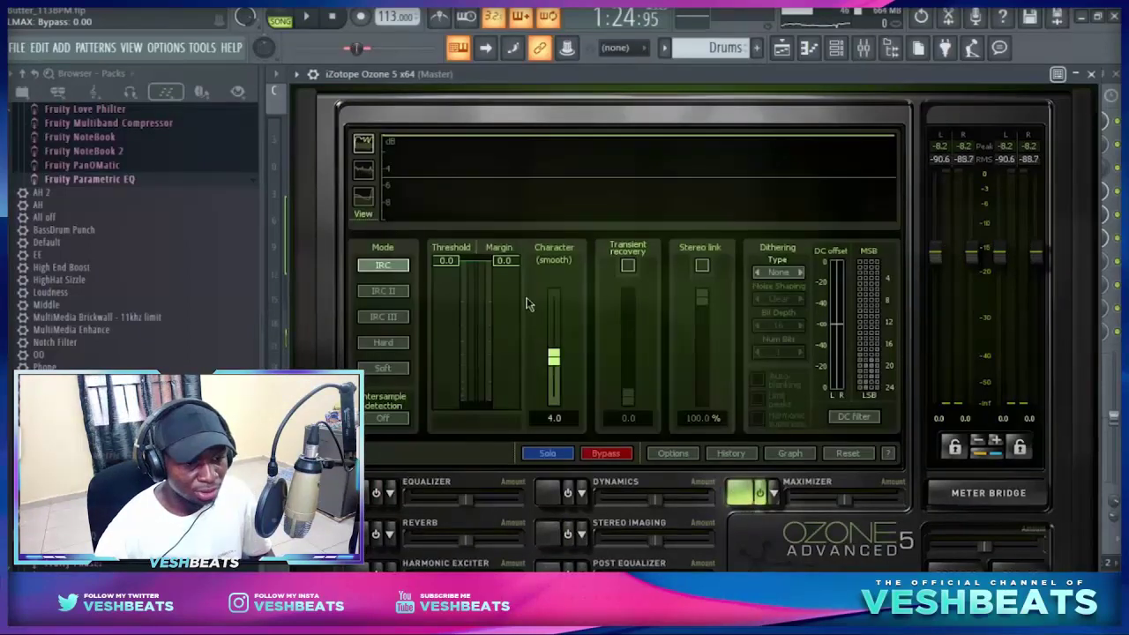
- Set the Maximizer margin to -0.8 dB and, during playback, lower its threshold to -9.4 dB
drag(505, 262, 518, 291)
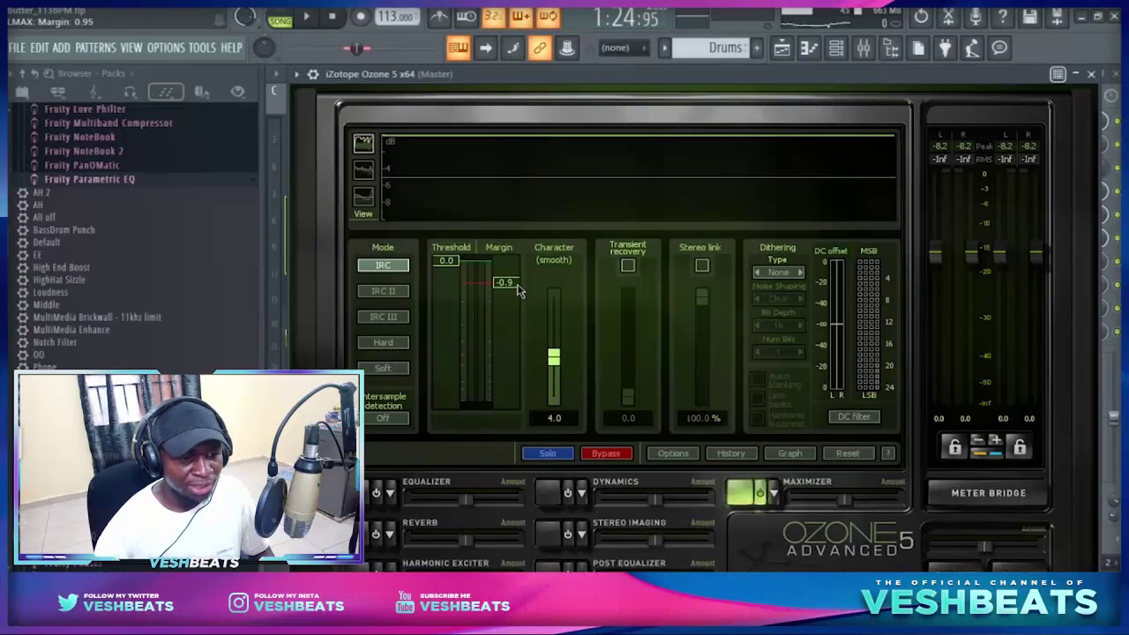
drag(519, 292, 519, 289)
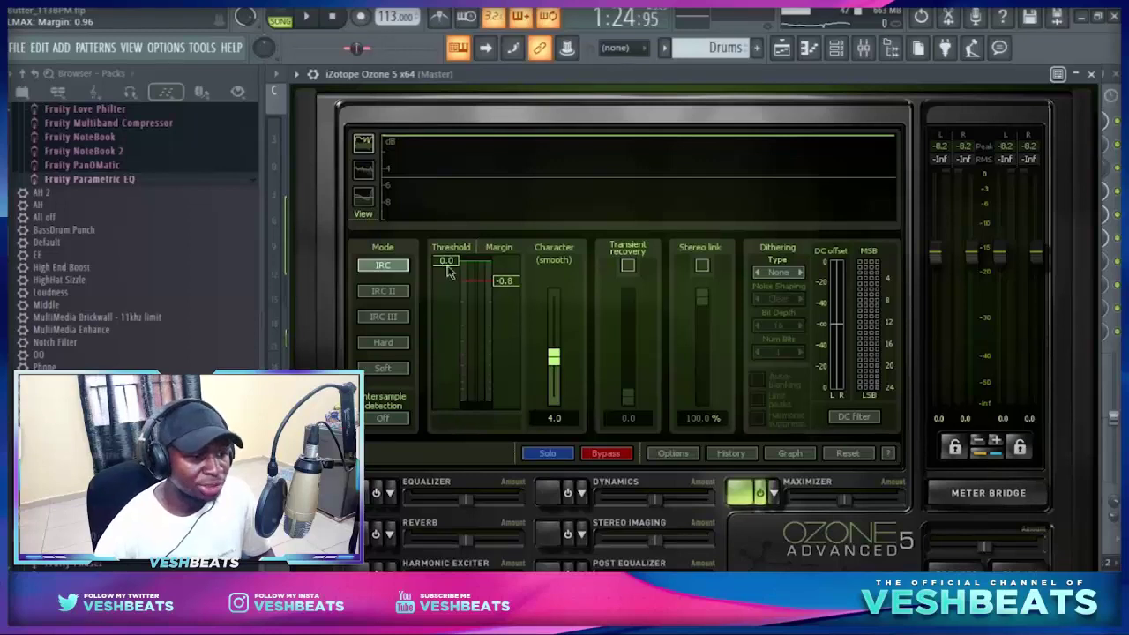
key(space)
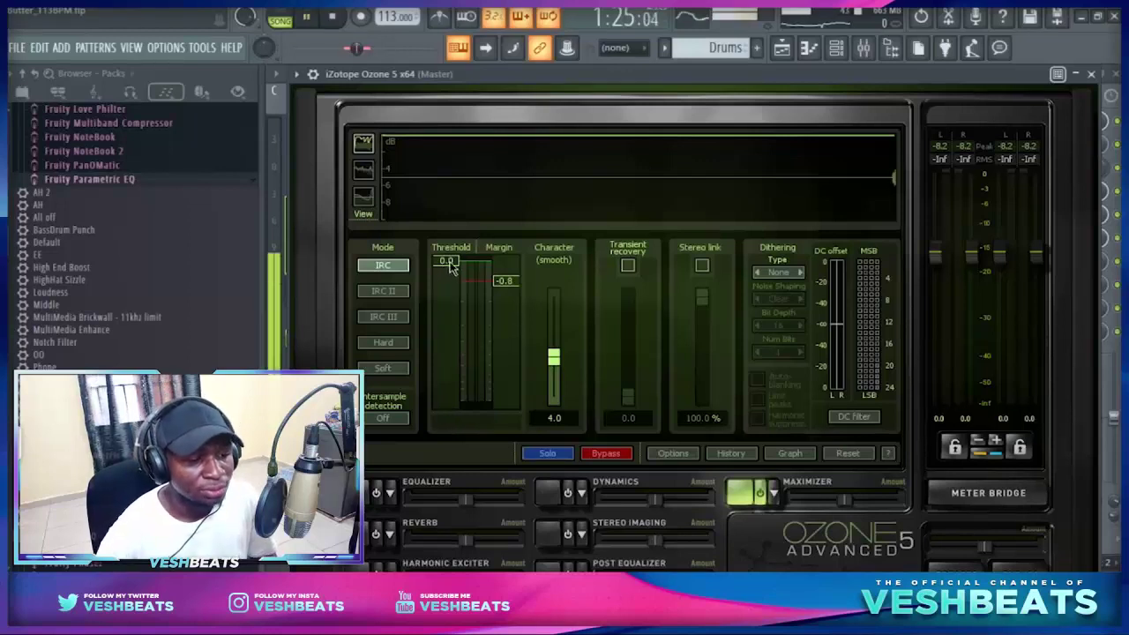
drag(449, 267, 454, 370)
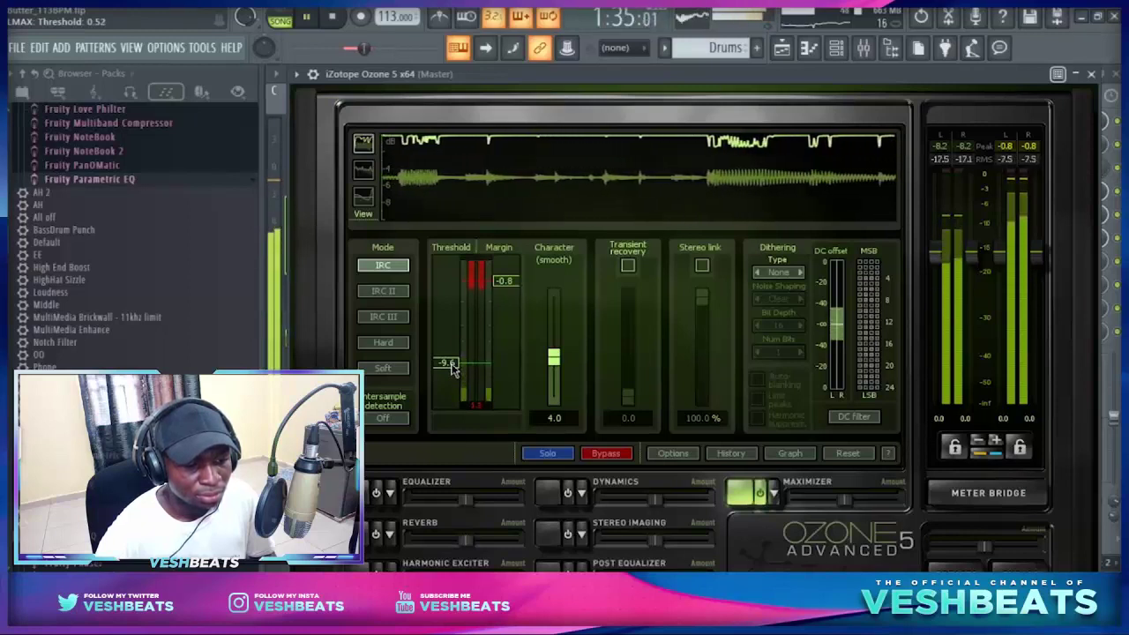
drag(454, 367, 454, 366)
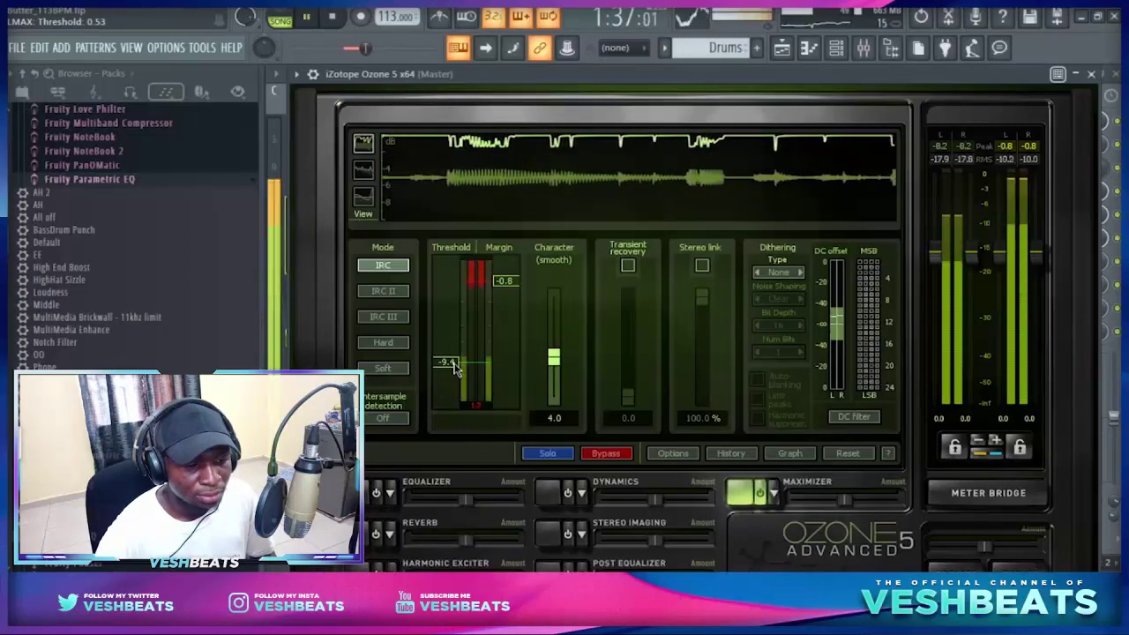
- Enable the Stereo Imaging module, then set the Maximizer's character to 2.1 (fast and loud) while auditioning the song
click(561, 532)
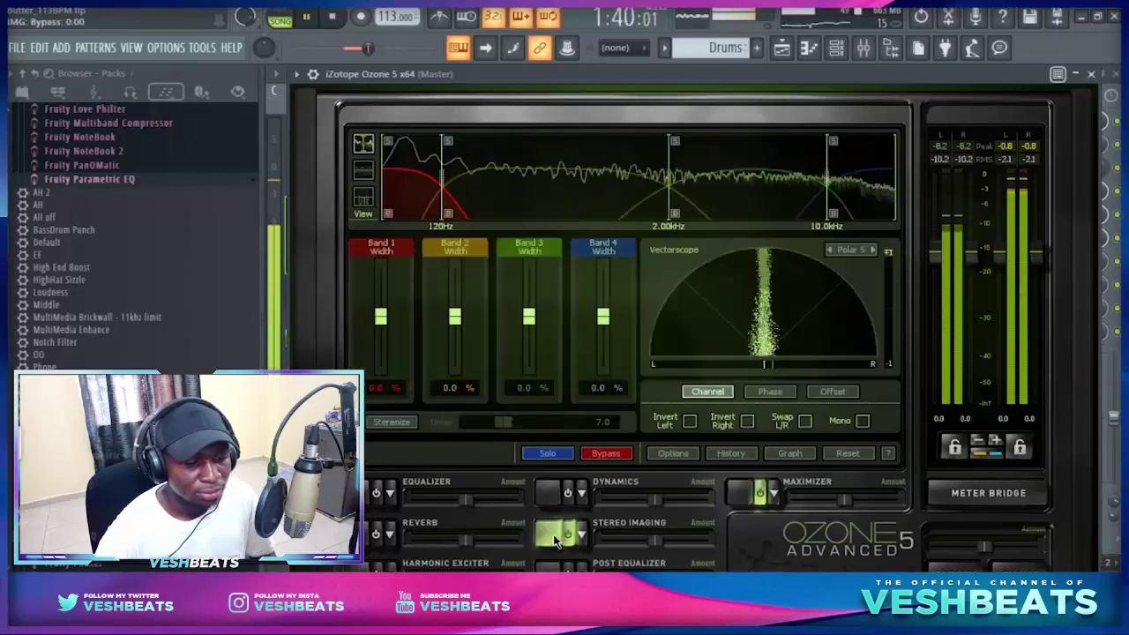
click(741, 492)
drag(553, 366, 555, 385)
key(space)
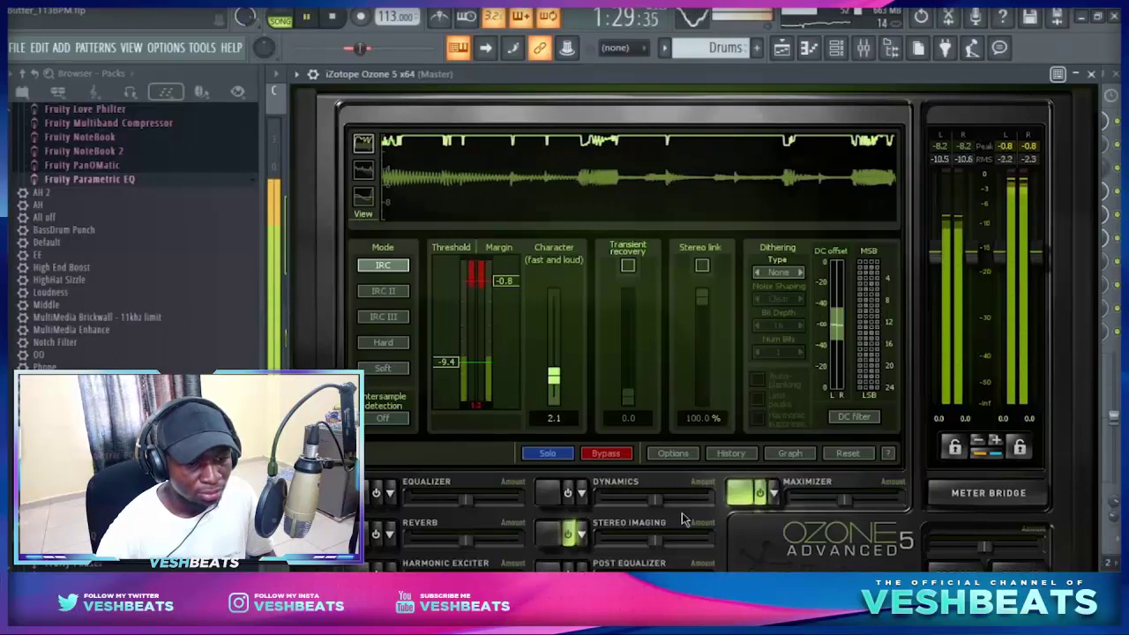
key(space)
- In Stereo Imaging, turn on Stereoize with a delay of 9.0 and narrow the Band 1 width to -78.1%
click(549, 538)
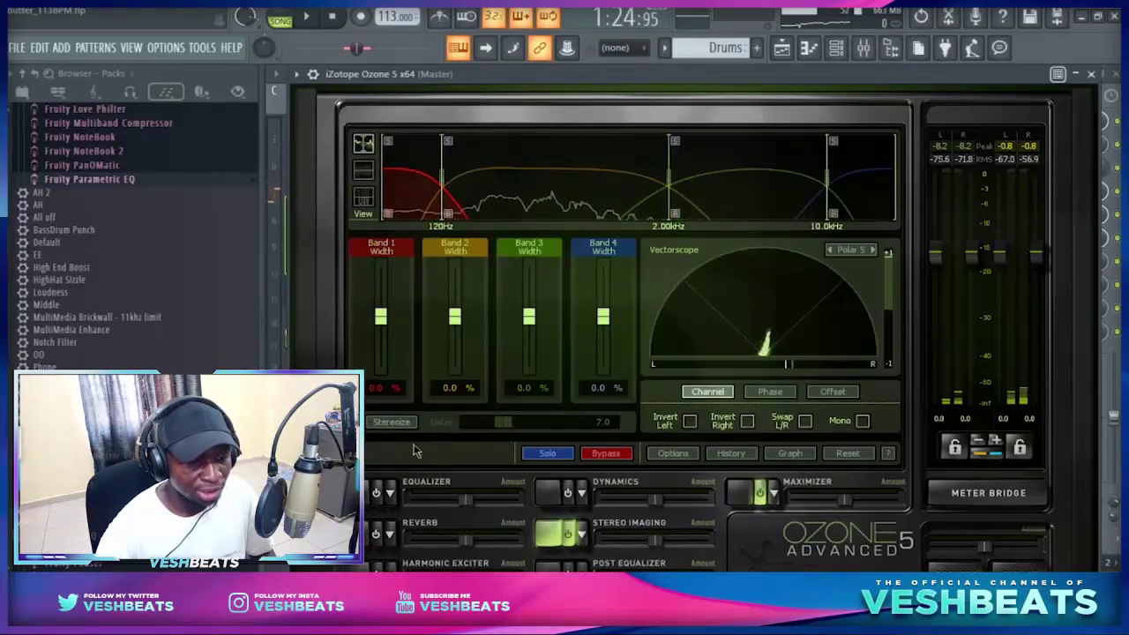
click(385, 422)
drag(501, 426, 515, 432)
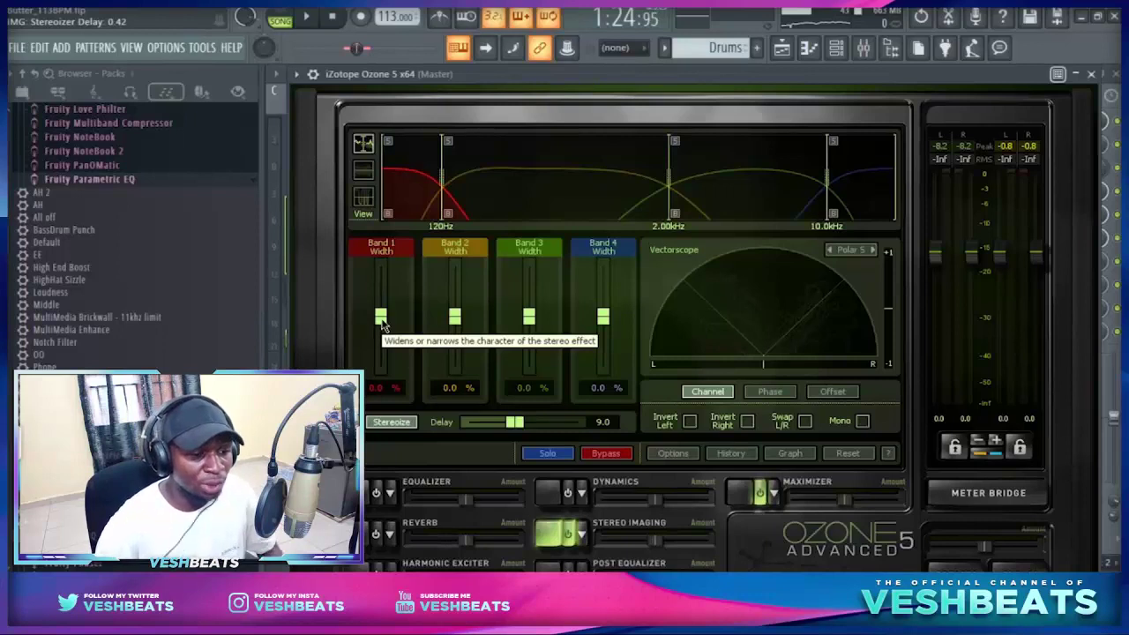
drag(381, 319, 381, 352)
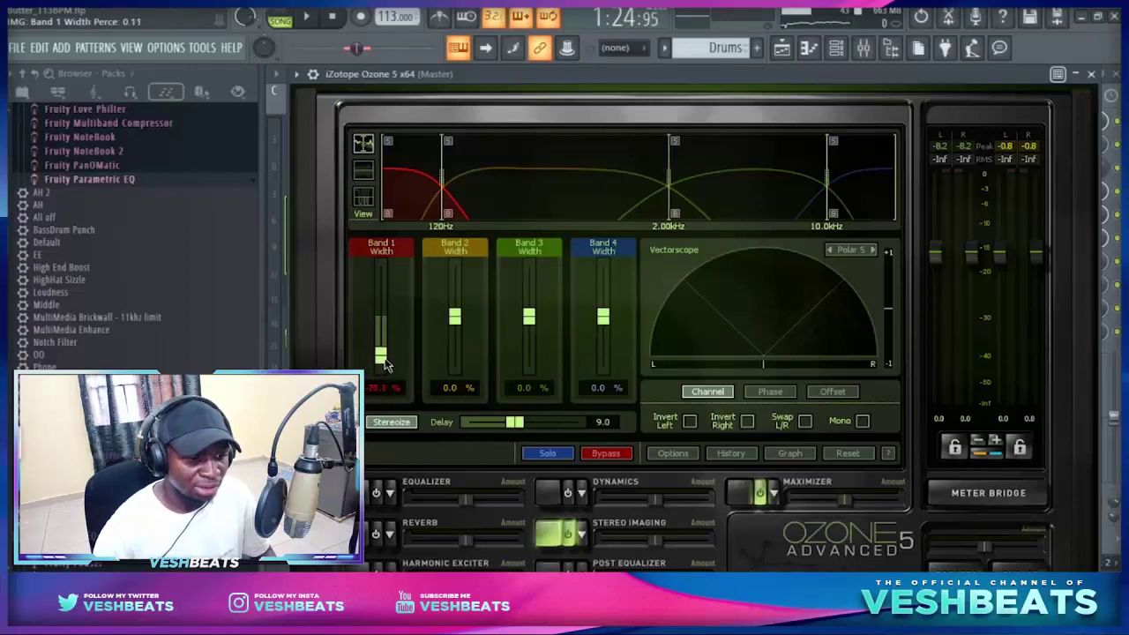
- Raise the crossover between Bands 1 and 2 slightly above 120 Hz and audition Band 1 soloed
drag(440, 178, 449, 178)
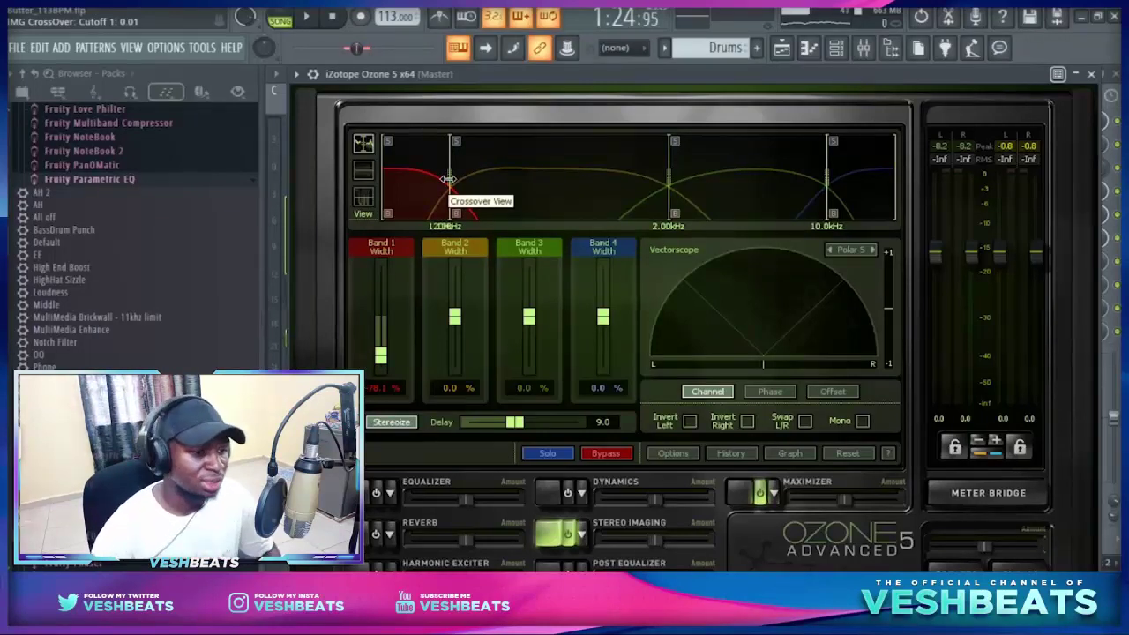
drag(450, 178, 452, 178)
key(space)
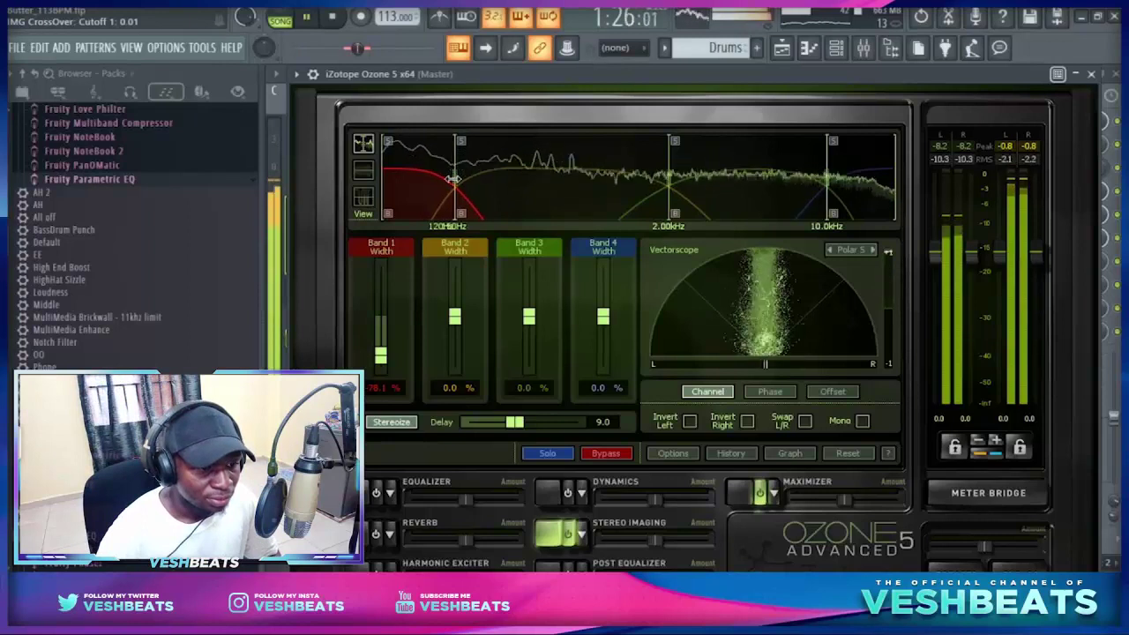
key(space)
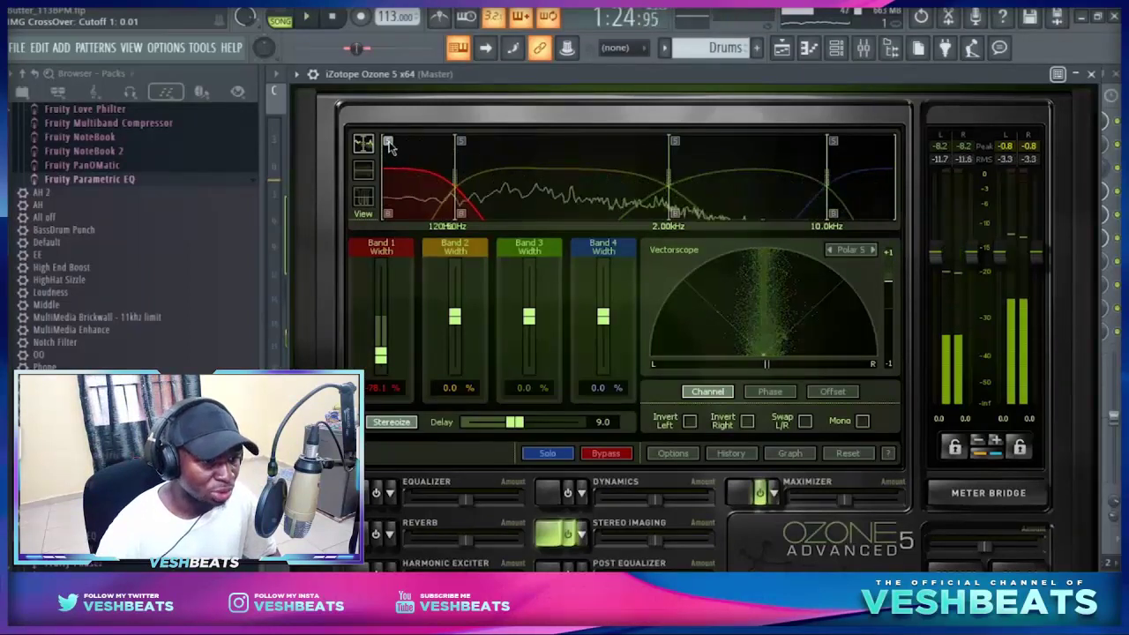
key(space)
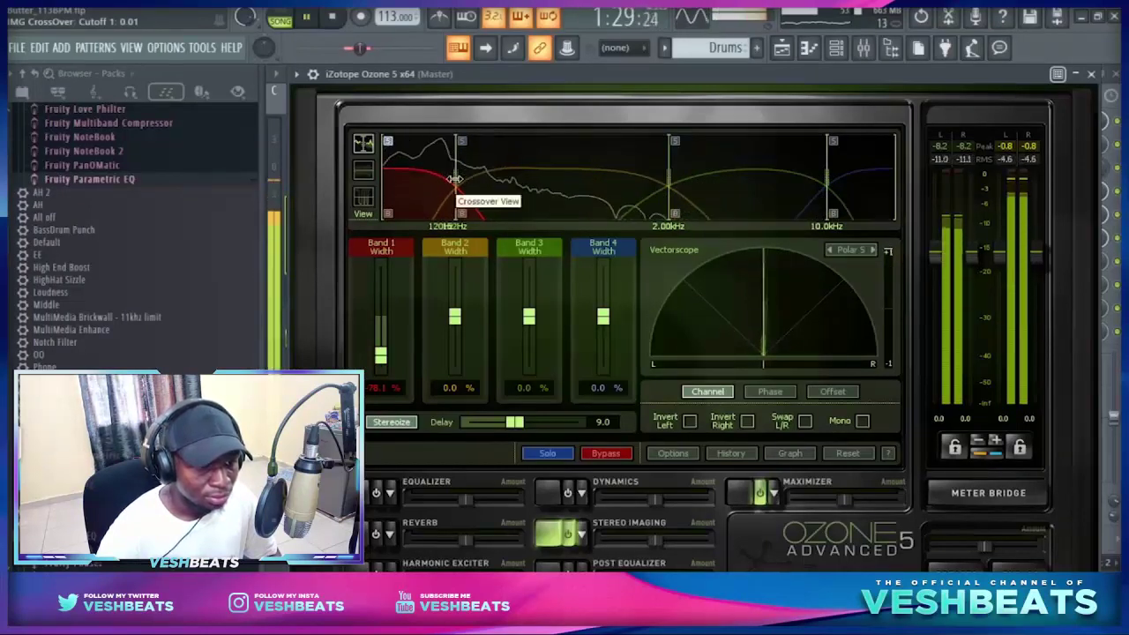
key(space)
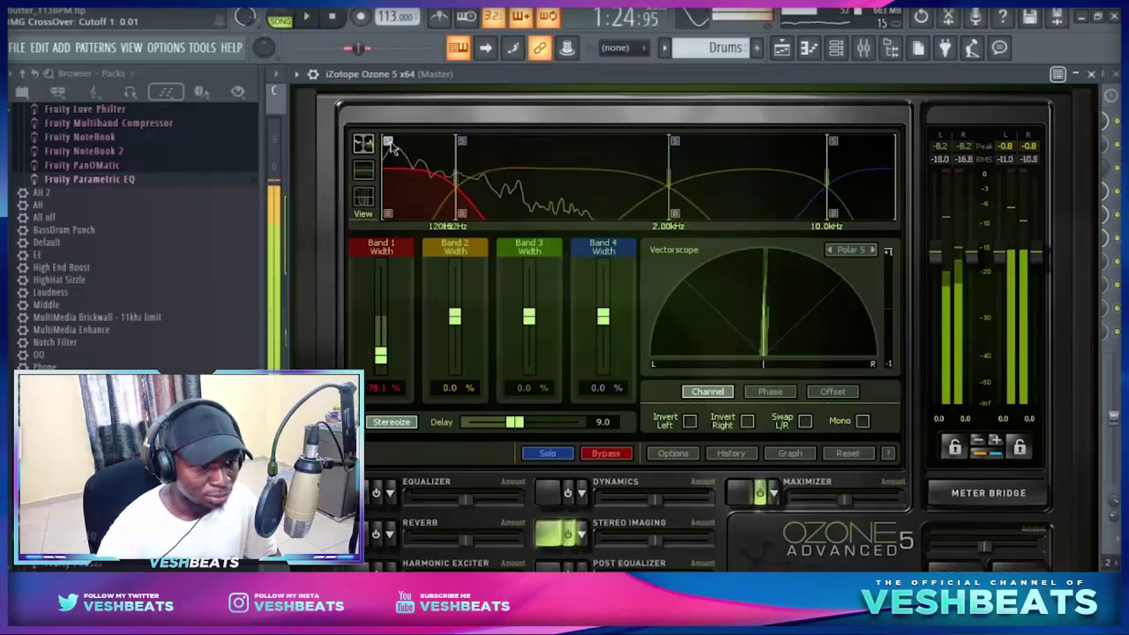
- Widen Band 2 to 32.8% while auditioning that band soloed
drag(456, 322, 456, 305)
key(space)
key(space)
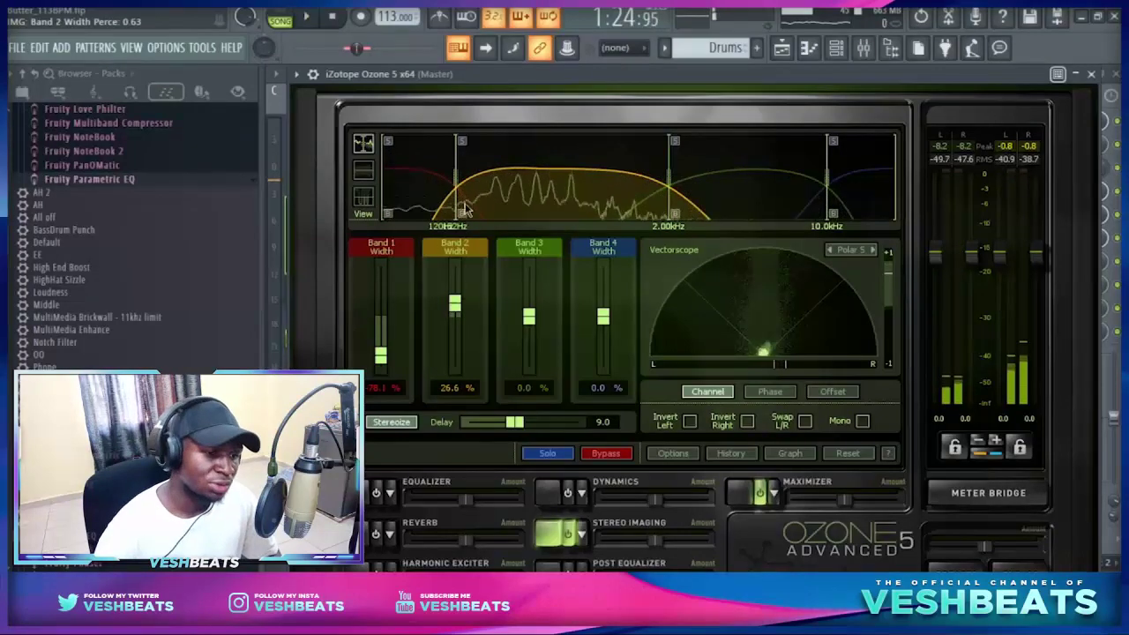
key(space)
drag(455, 304, 455, 300)
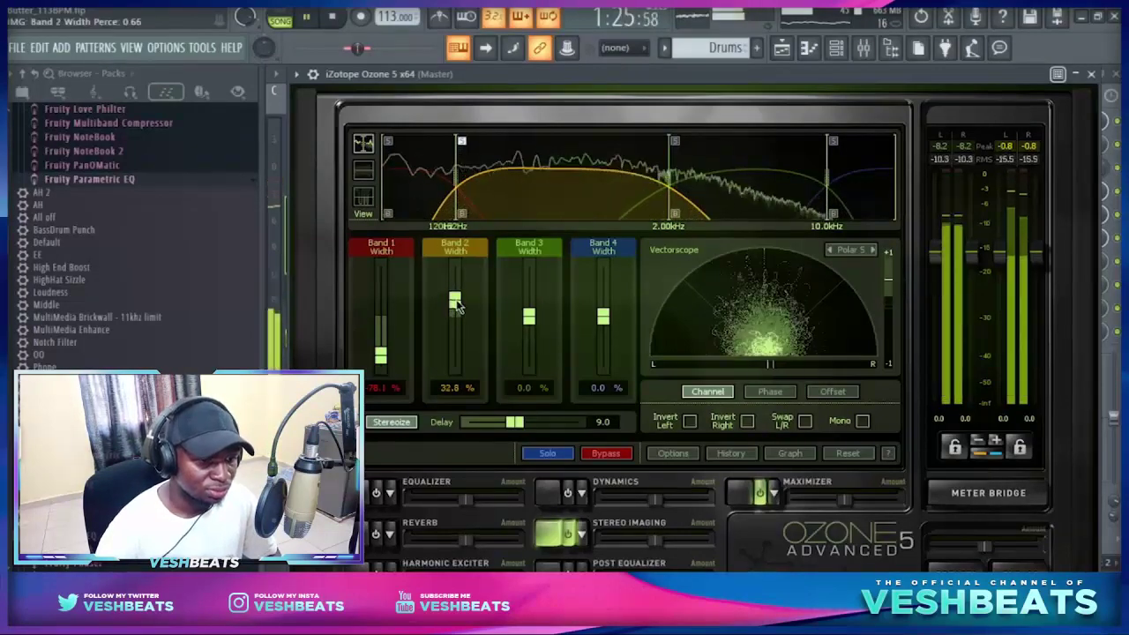
key(space)
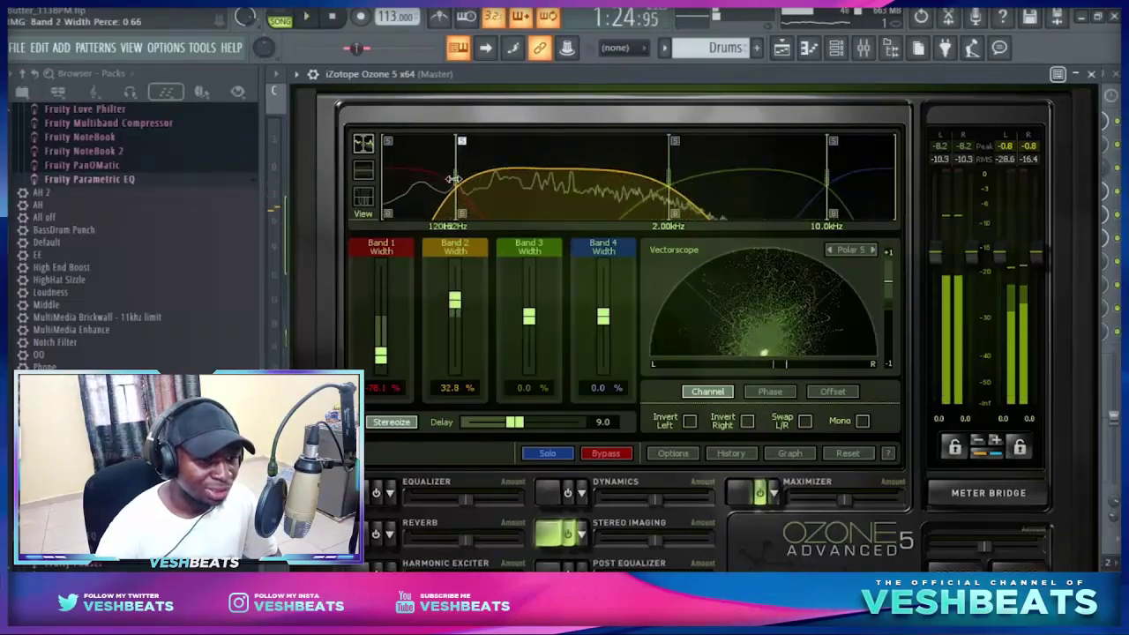
- Raise the Stereo Imaging crossover between Bands 1 and 2 to 219 Hz while auditioning Band 2 soloed
drag(460, 180, 459, 178)
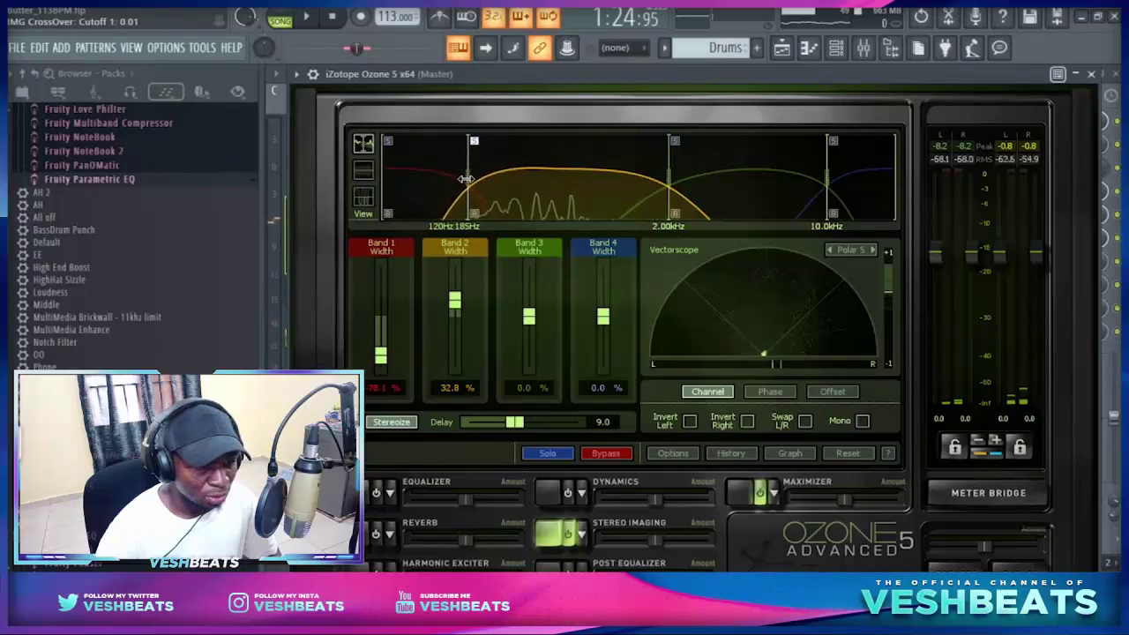
key(space)
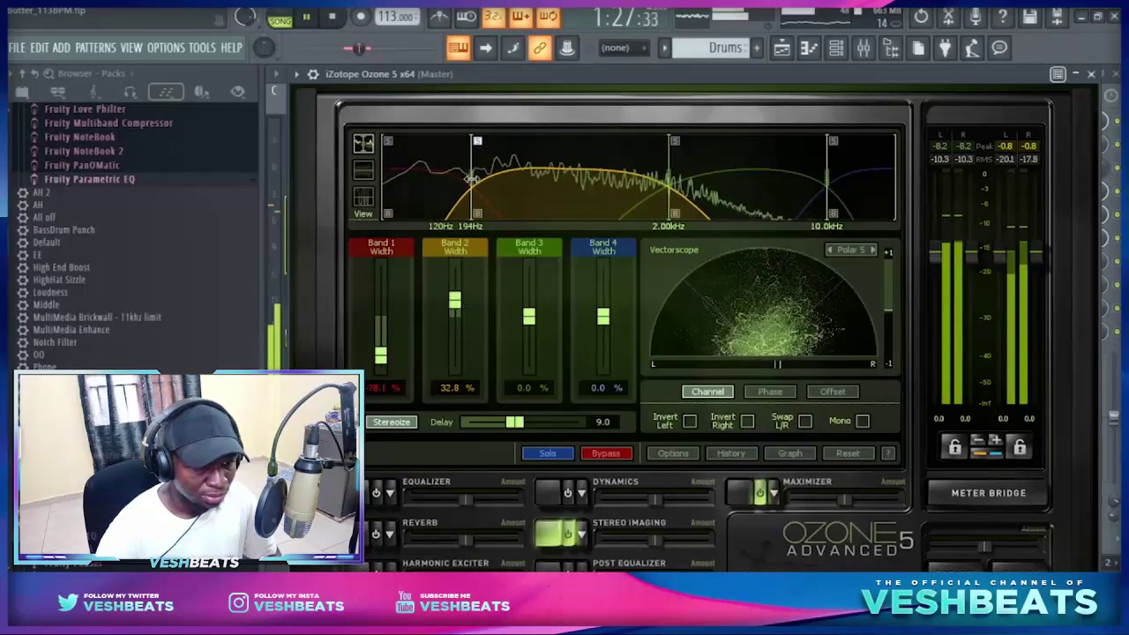
drag(471, 179, 479, 180)
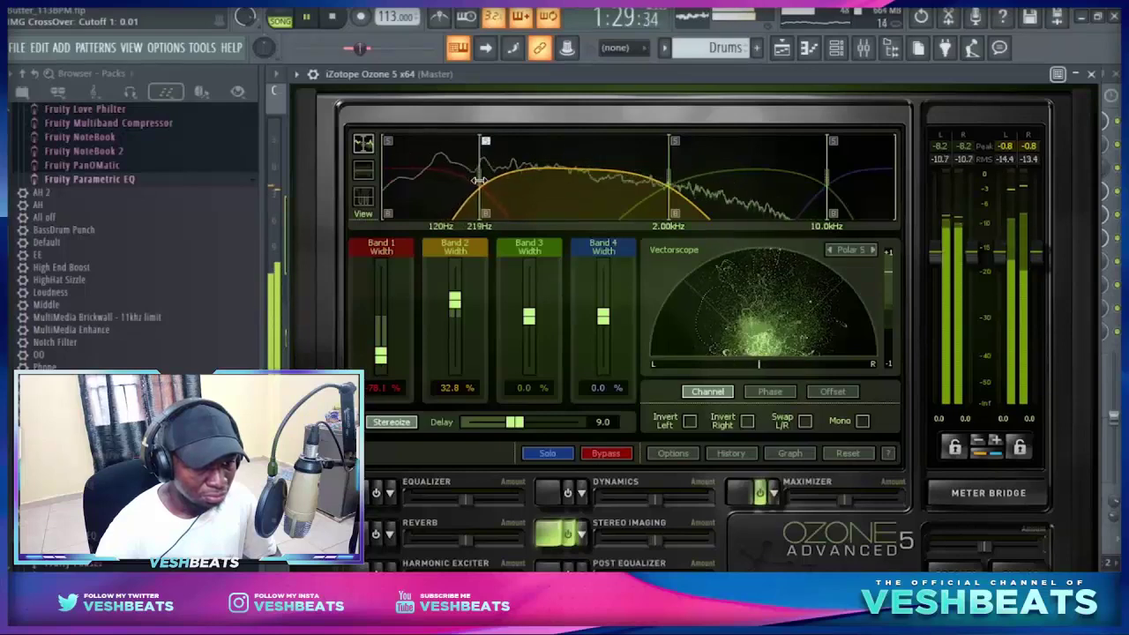
key(space)
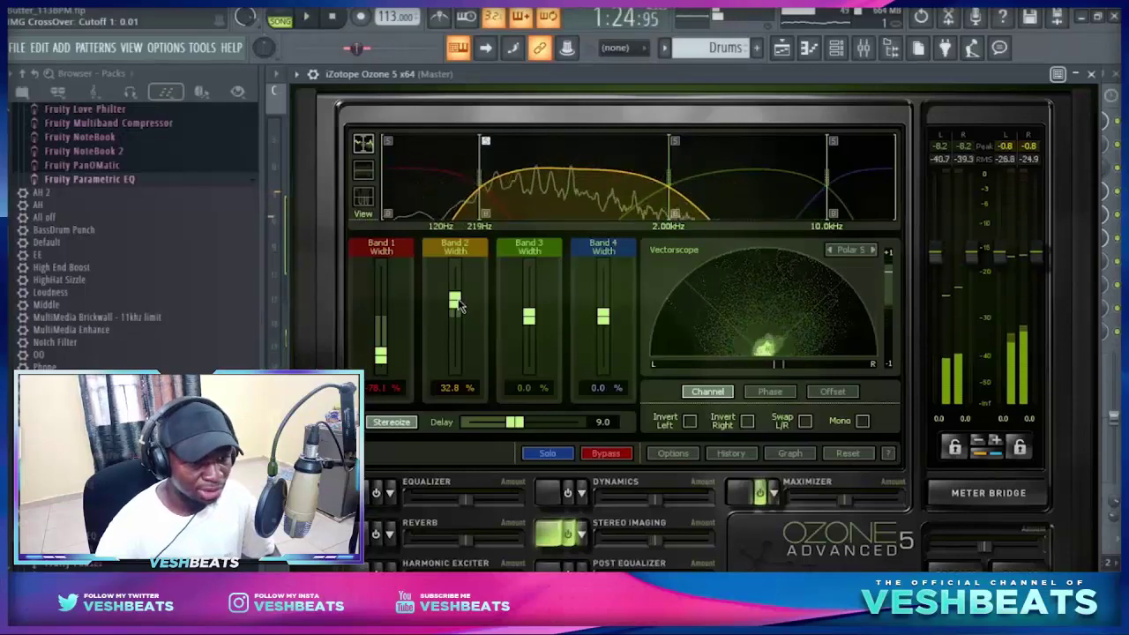
- Widen Band 2 to 50.0% and set the Band 1 width to -64.1% while auditioning the song
key(space)
drag(455, 301, 455, 298)
key(space)
drag(383, 358, 382, 351)
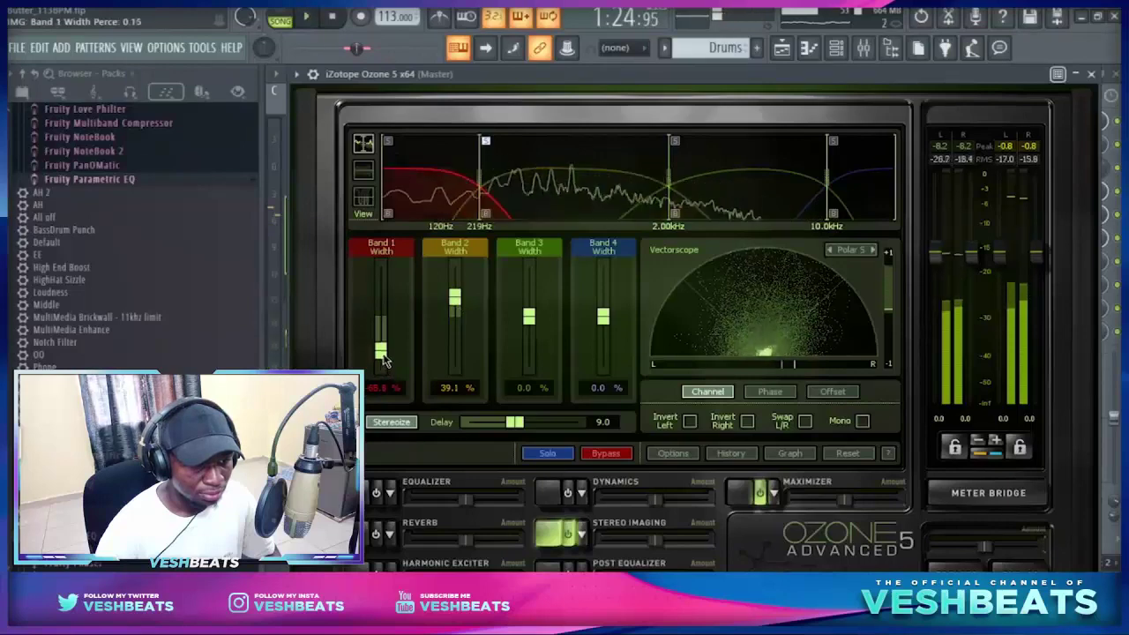
key(space)
drag(455, 304, 455, 295)
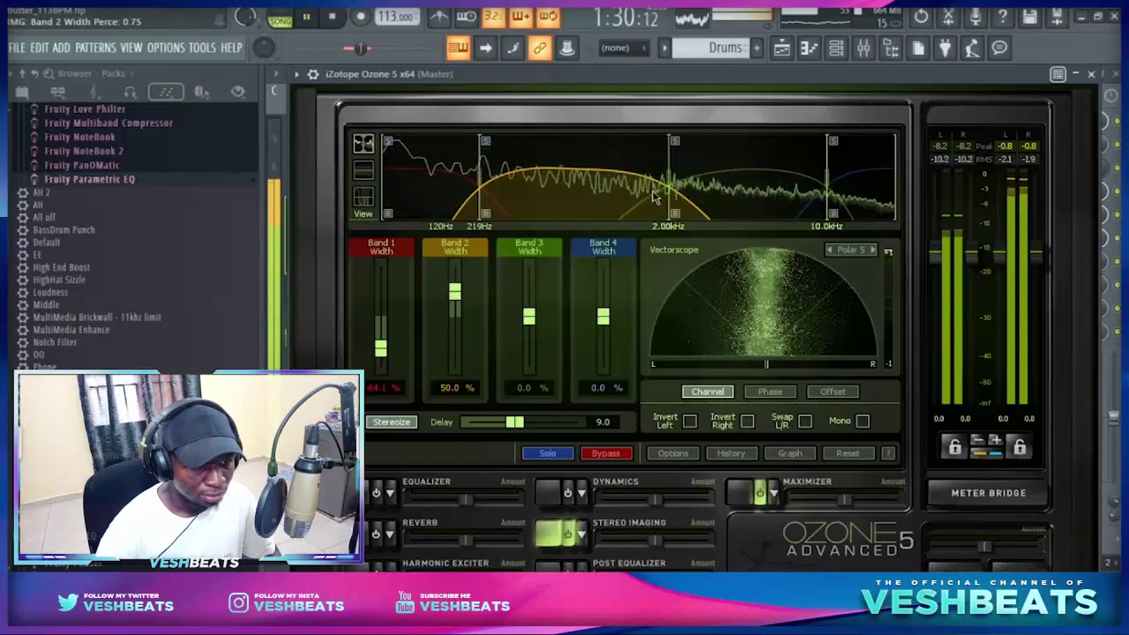
key(space)
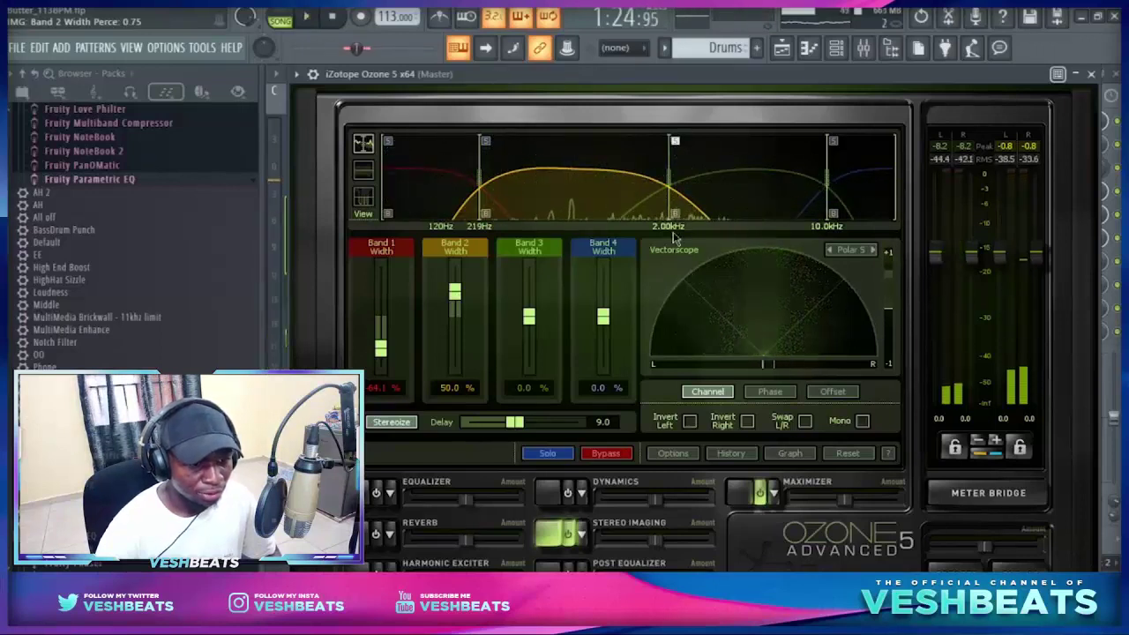
- Widen Band 3 to 57.8% and Band 4 to 35.9% while auditioning the song
key(space)
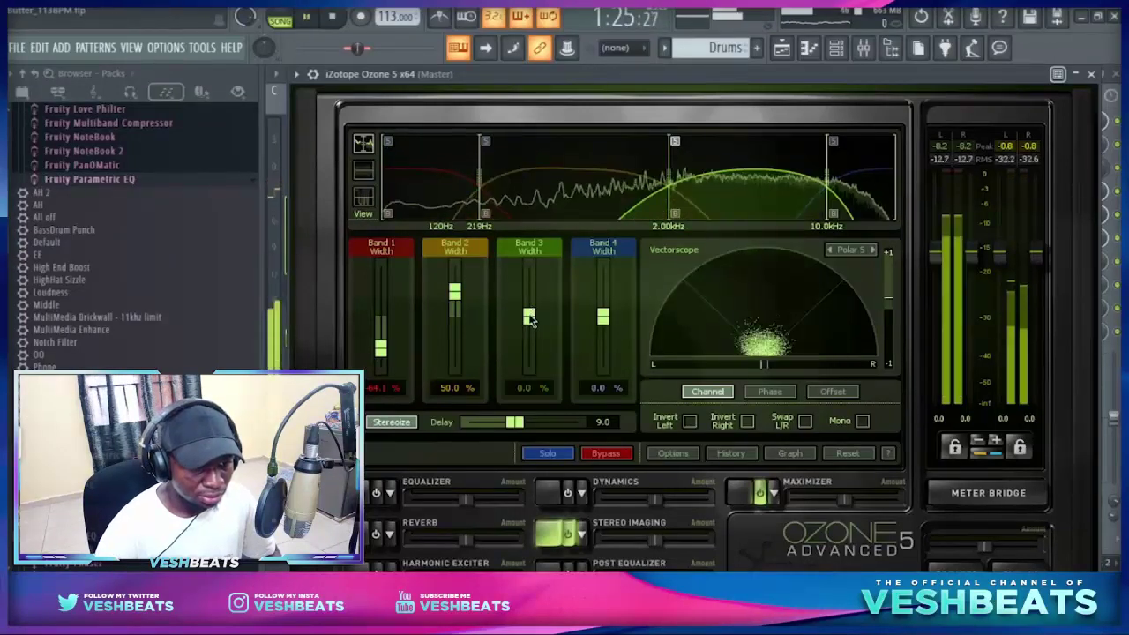
drag(529, 319, 529, 291)
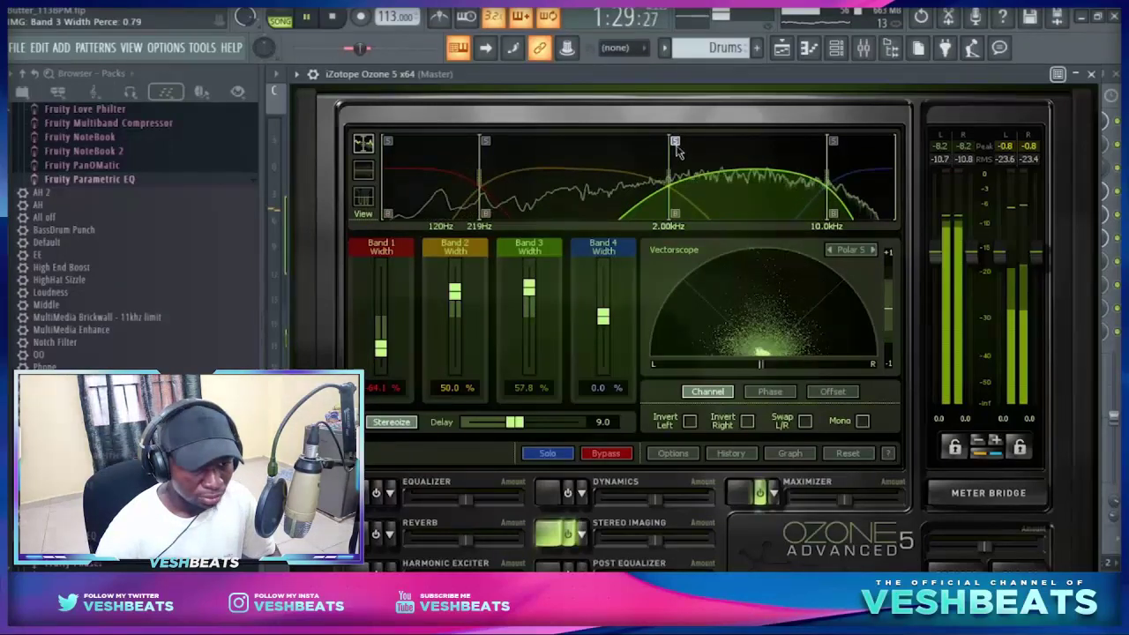
drag(605, 318, 607, 304)
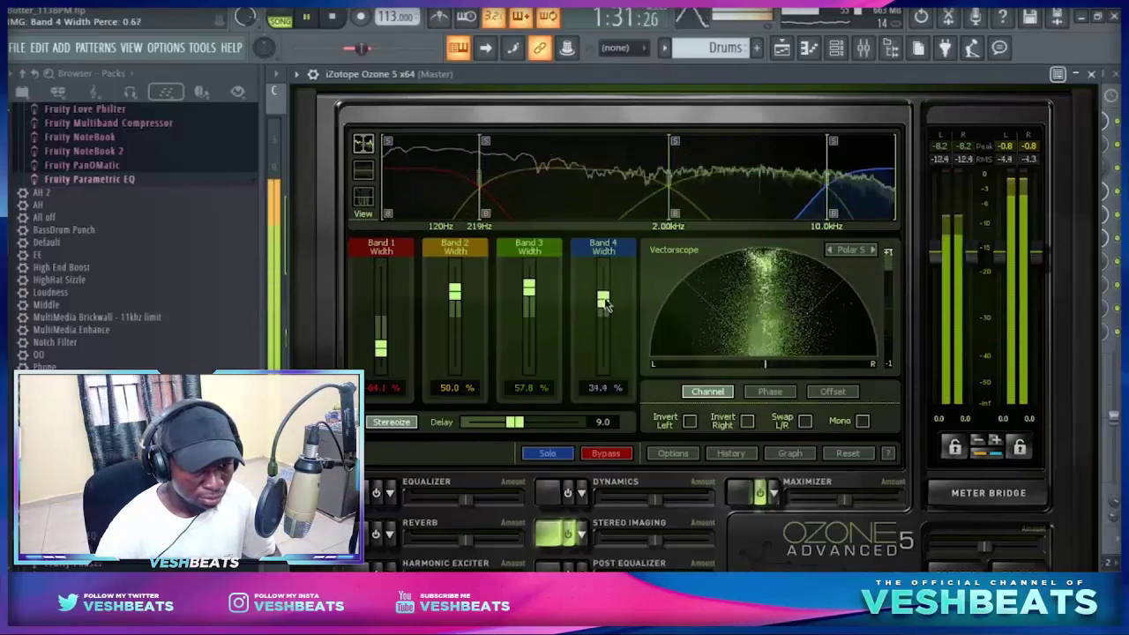
key(space)
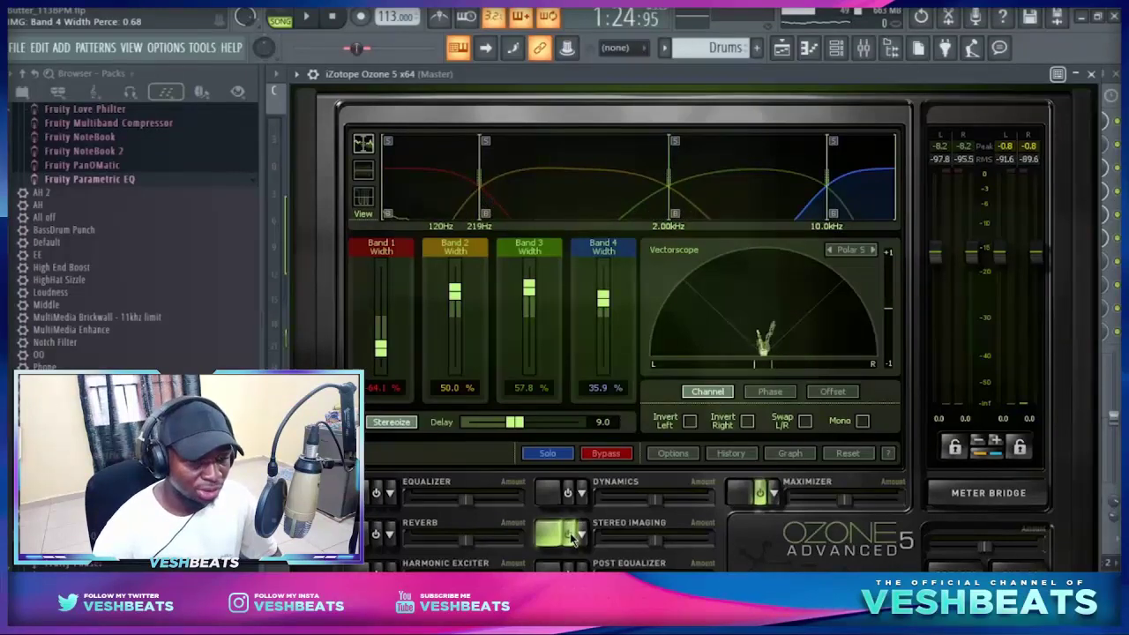
- Compare the master with Stereo Imaging bypassed and active during playback, then close the Ozone 5 window
key(space)
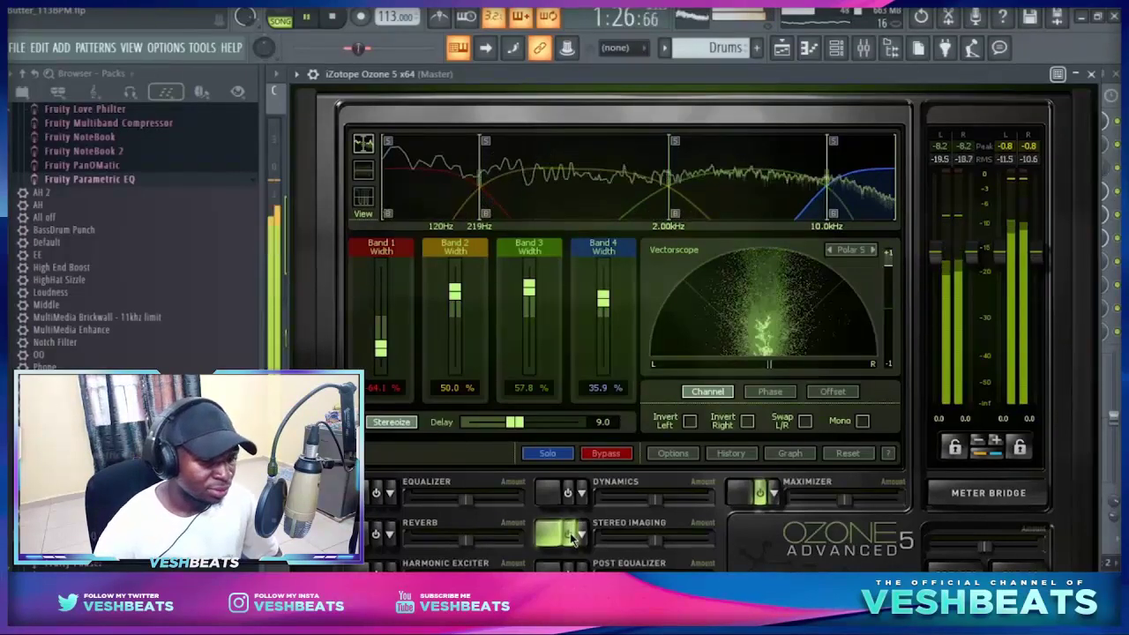
click(569, 535)
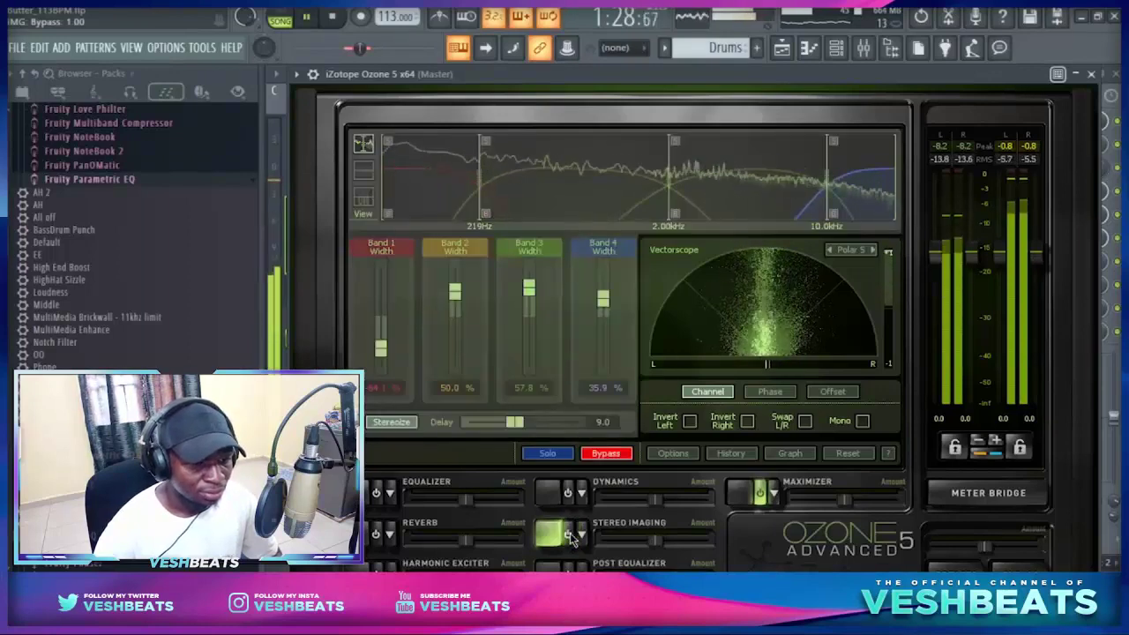
click(570, 532)
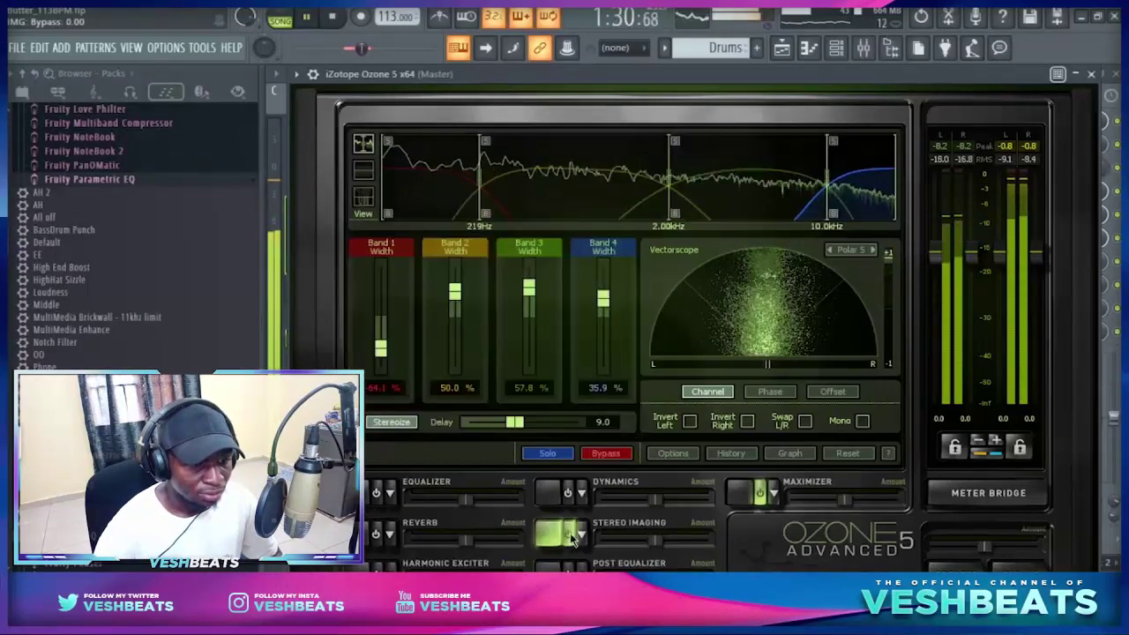
click(1091, 75)
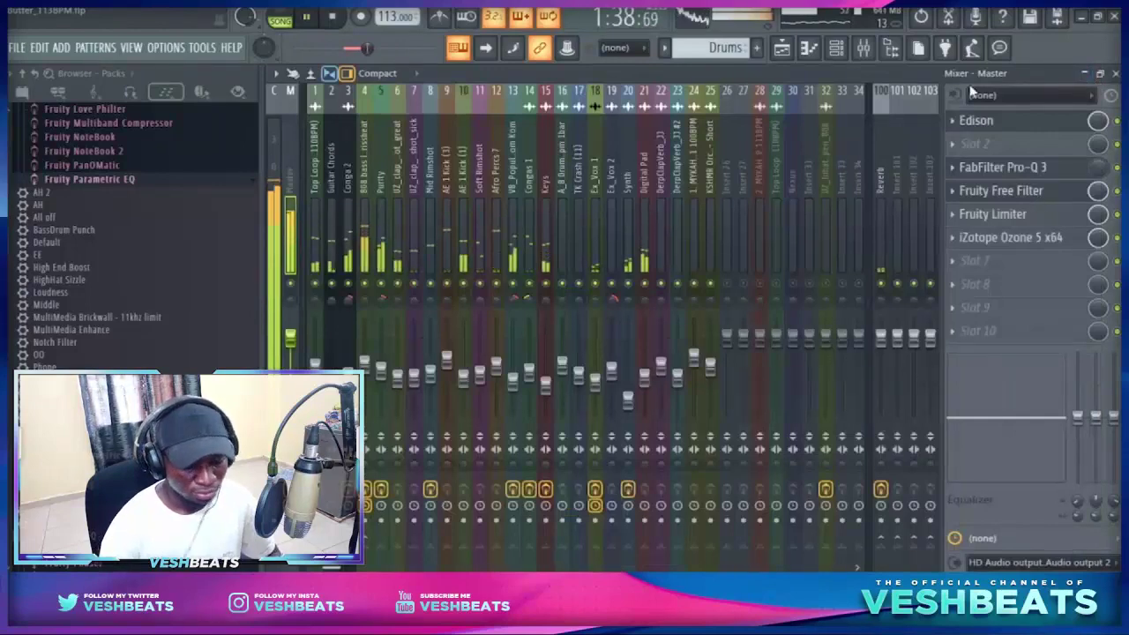
- Raise the Ex_Vox 1 mixer level slightly during playback, then show the playlist and stop the song
key(F9)
click(864, 49)
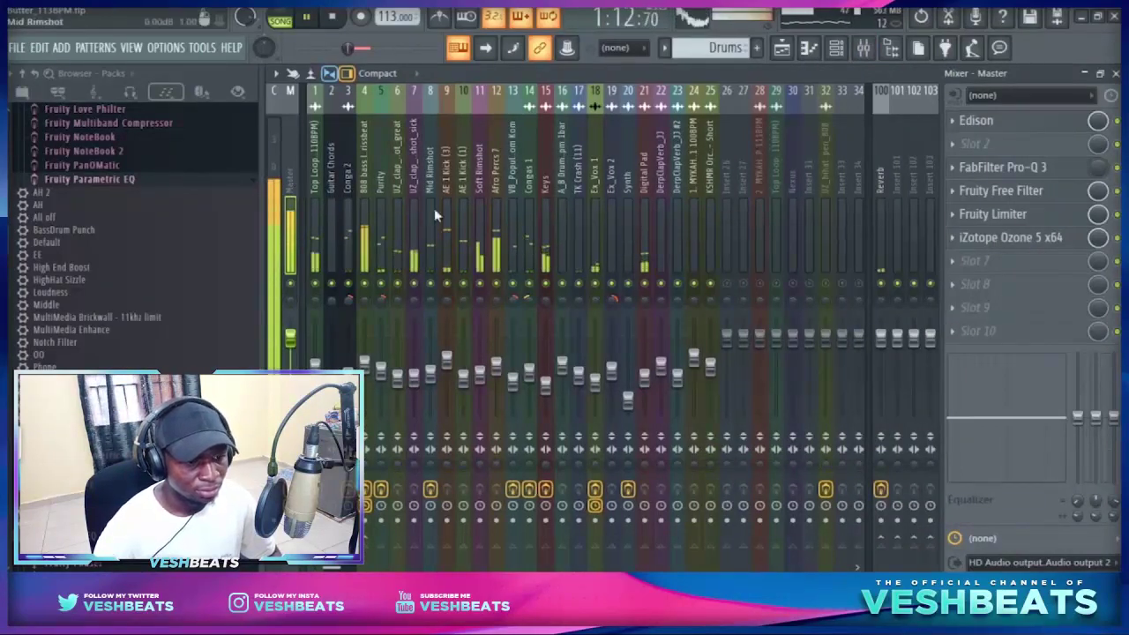
click(599, 249)
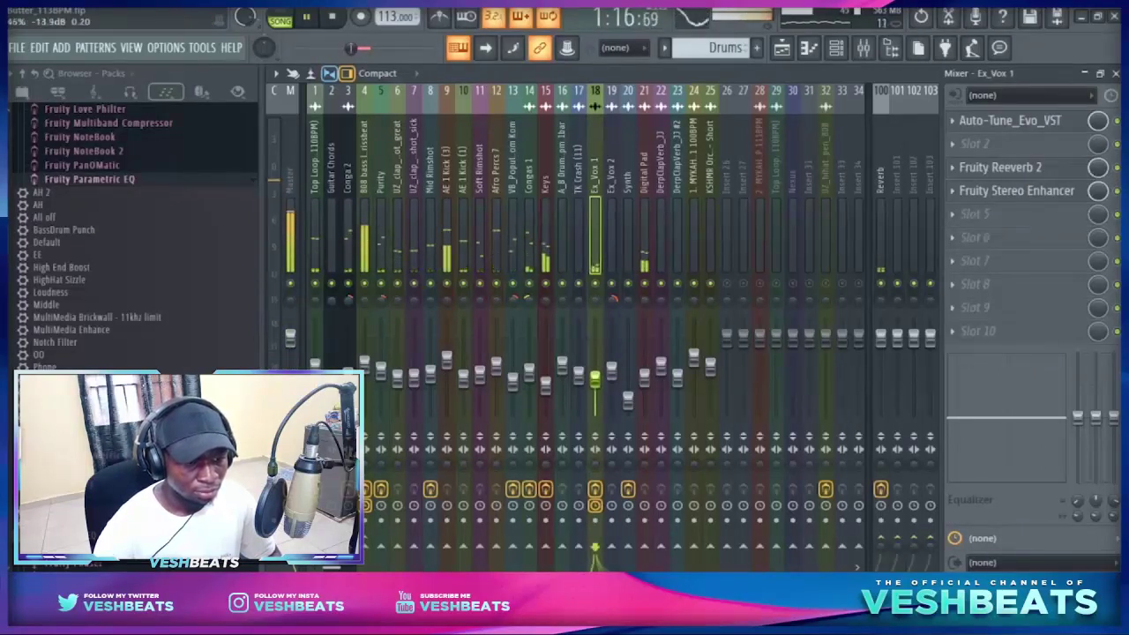
drag(595, 379, 595, 375)
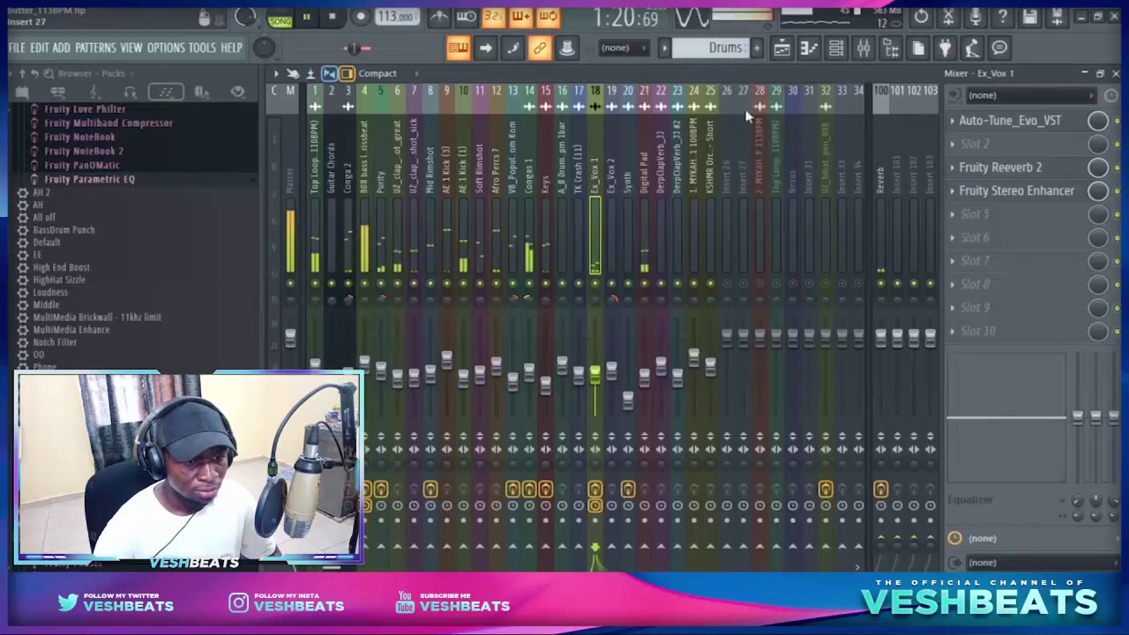
key(F5)
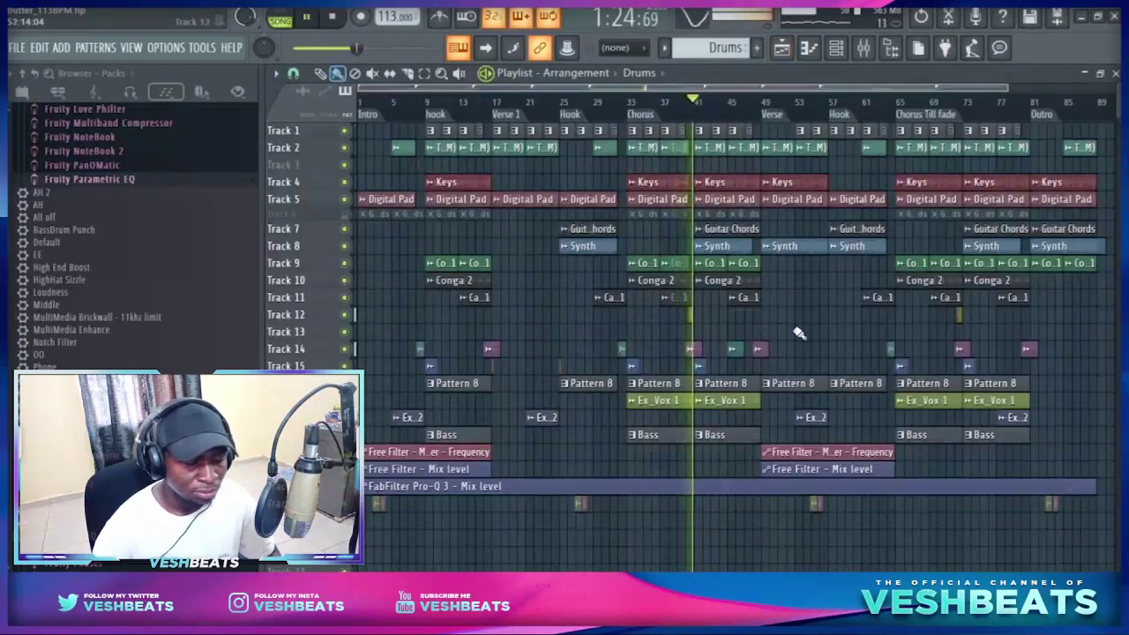
key(space)
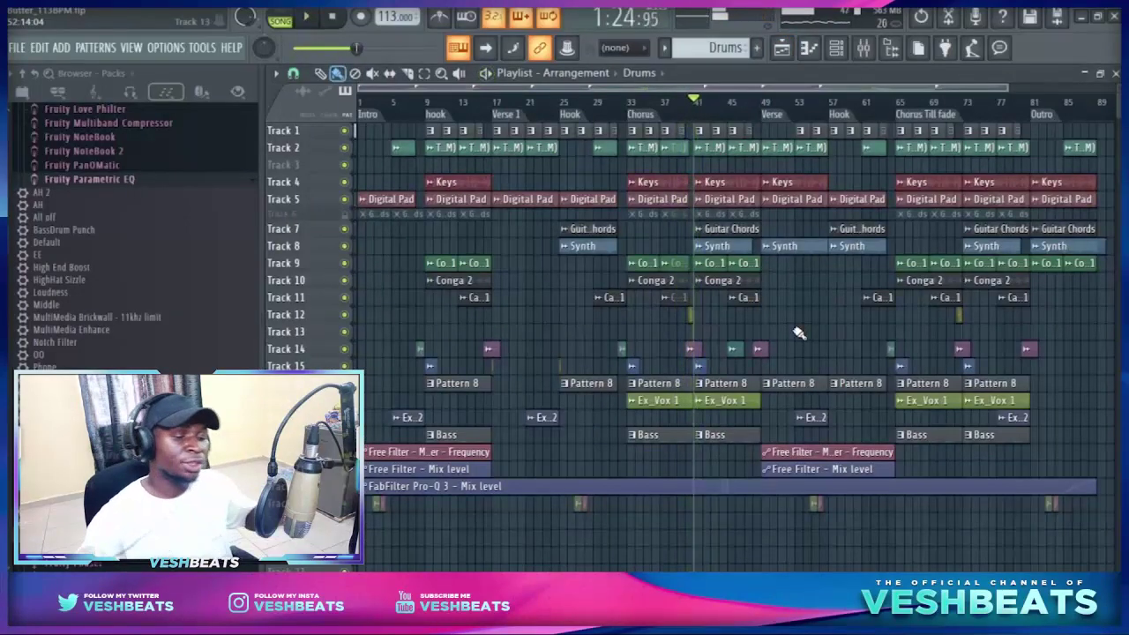